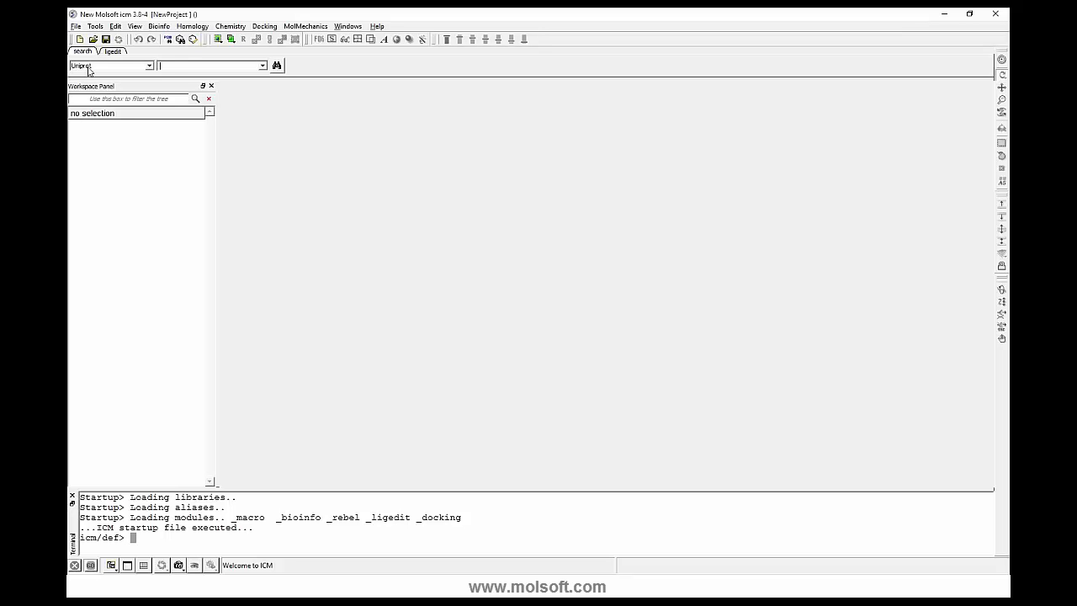
# - Load the PIM1_HUMAN sequence from Uniprot and expand its entry to show the residues
pyautogui.click(170, 66)
pyautogui.click(277, 66)
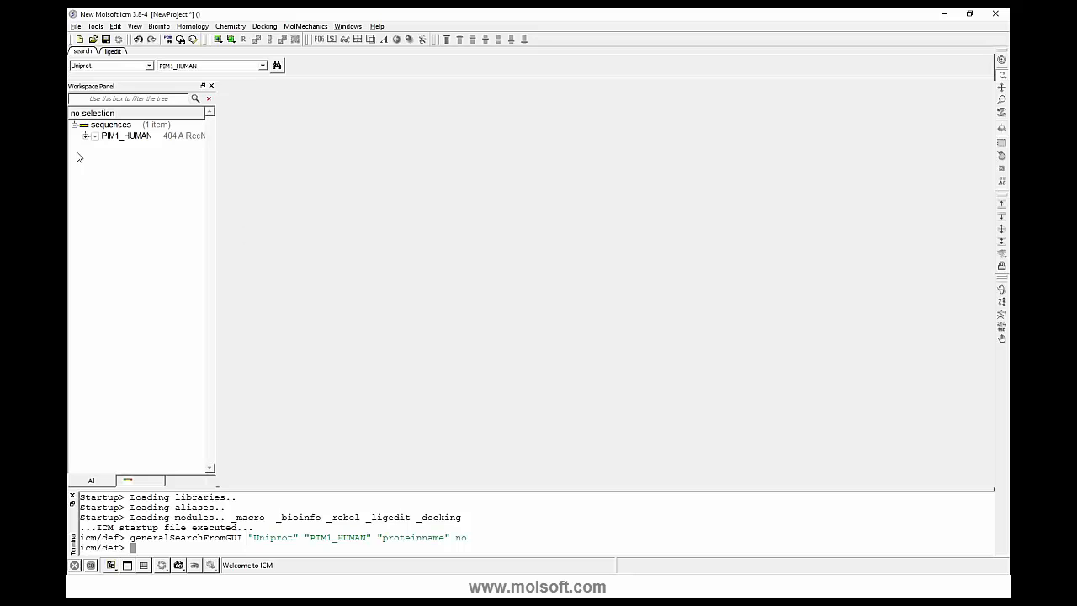
pyautogui.click(85, 136)
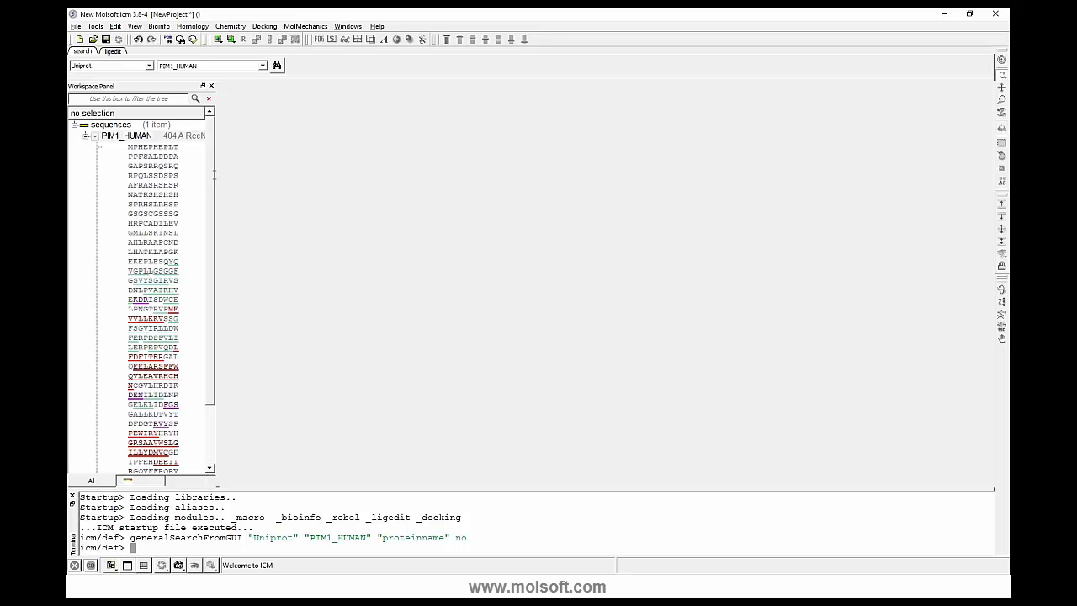
# - Hide the terminal and enlarge the workspace panel to show PIM1_HUMAN's expanded list of sites
pyautogui.click(71, 496)
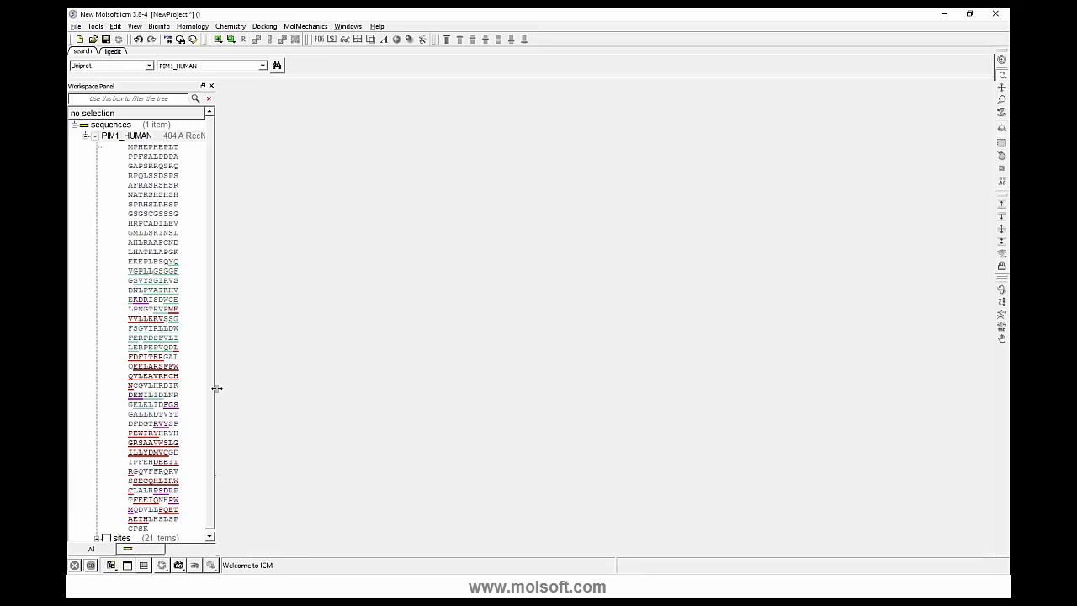
pyautogui.moveTo(217, 387); pyautogui.dragTo(320, 395)
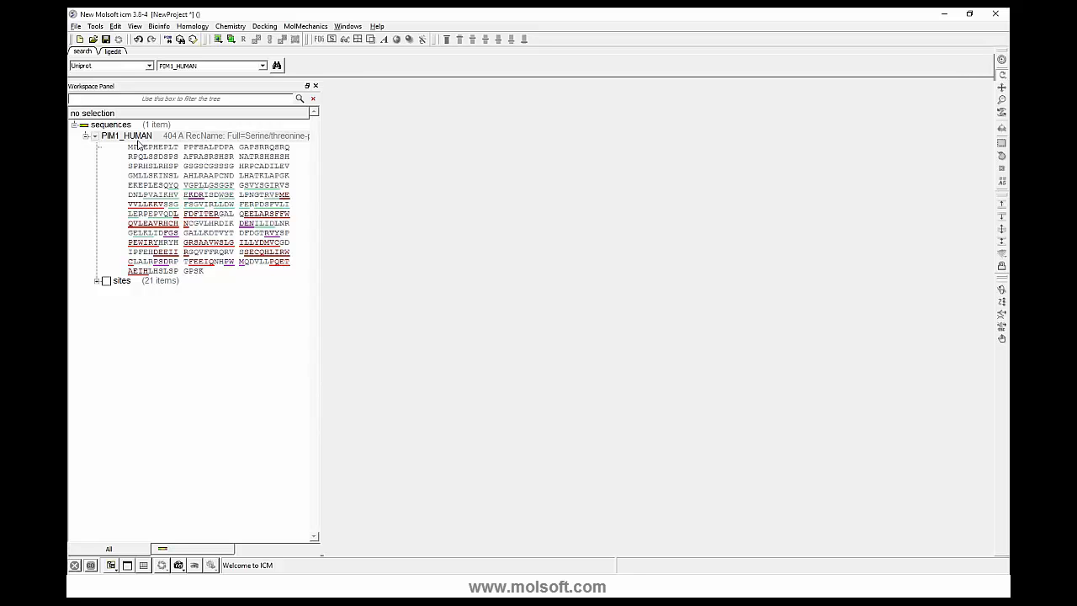
pyautogui.click(96, 281)
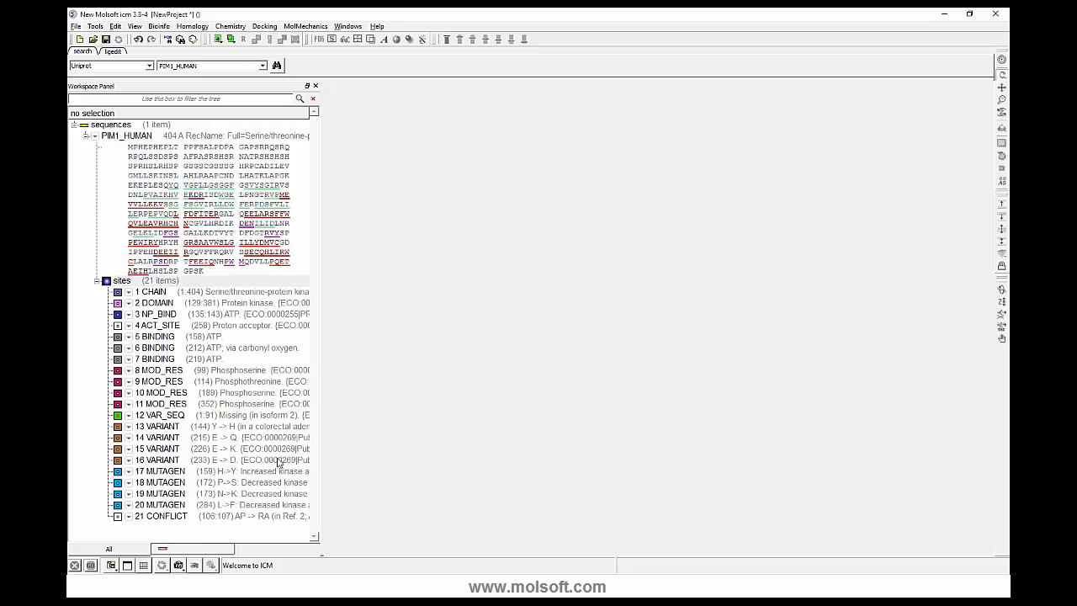
pyautogui.moveTo(320, 402); pyautogui.dragTo(390, 385)
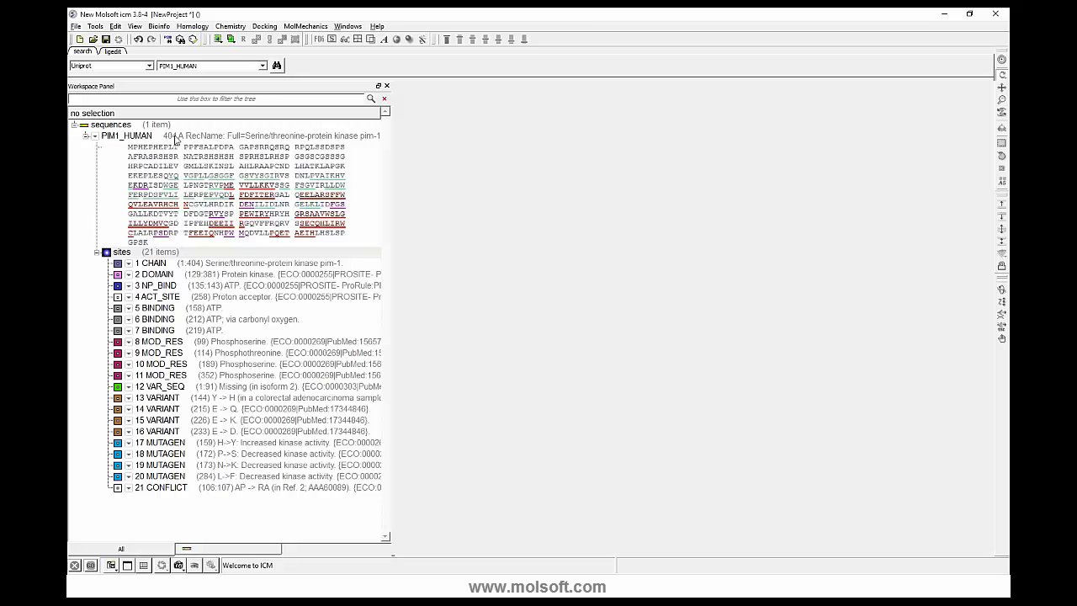
# - View the PIM1_HUMAN sequence in the alignment panel
pyautogui.rightClick(175, 138)
pyautogui.click(159, 138)
pyautogui.rightClick(159, 138)
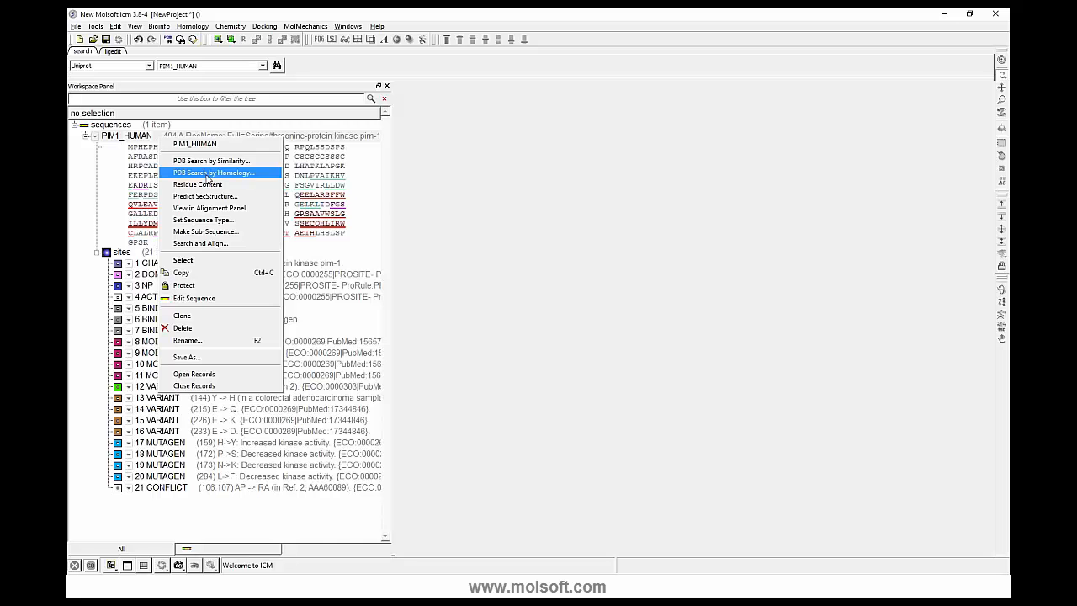
pyautogui.click(227, 208)
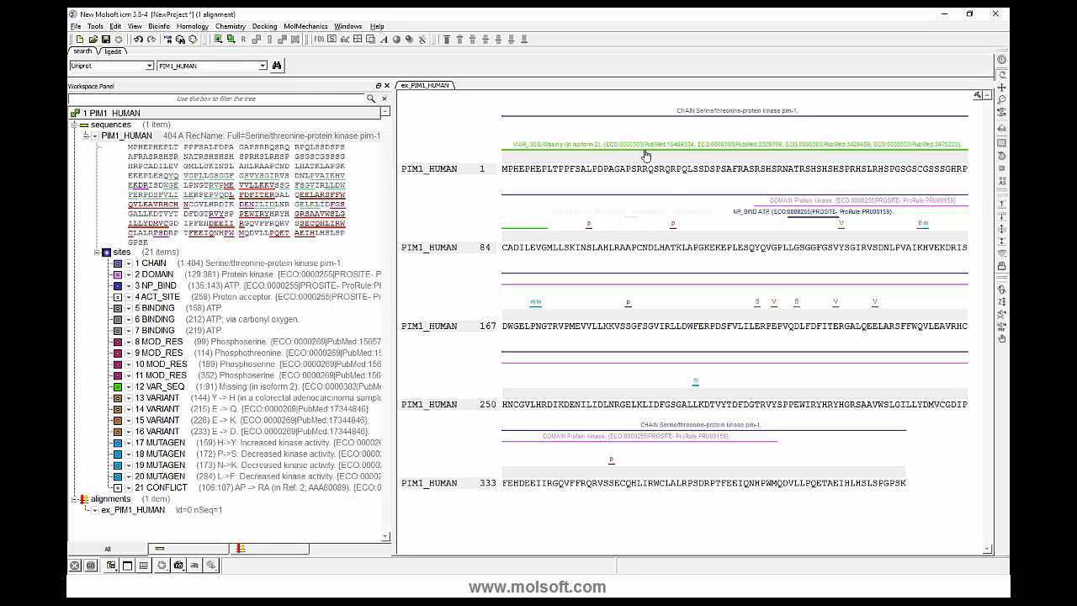
# - Highlight the residues of annotated sites in the alignment, including the protein kinase domain and the mutagenesis site in the row starting at 250
pyautogui.click(647, 153)
pyautogui.click(793, 207)
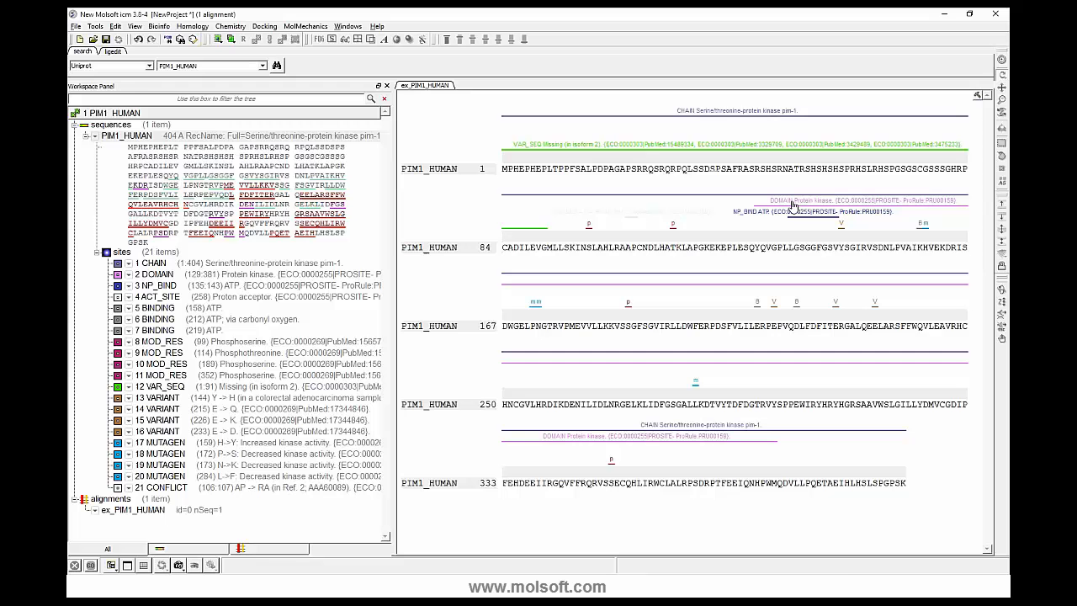
pyautogui.click(793, 207)
pyautogui.click(771, 286)
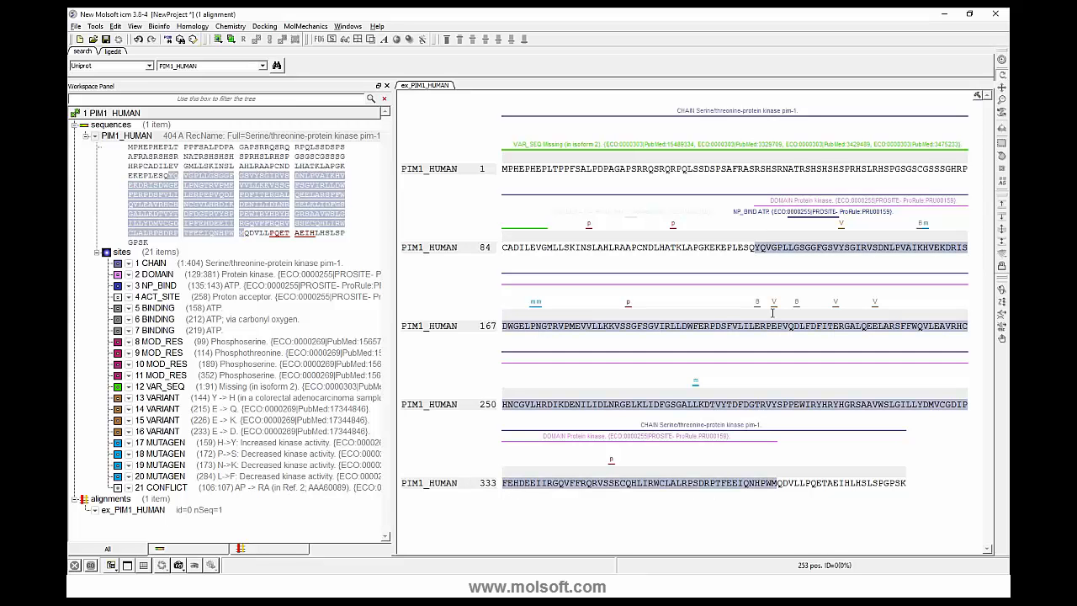
pyautogui.click(696, 387)
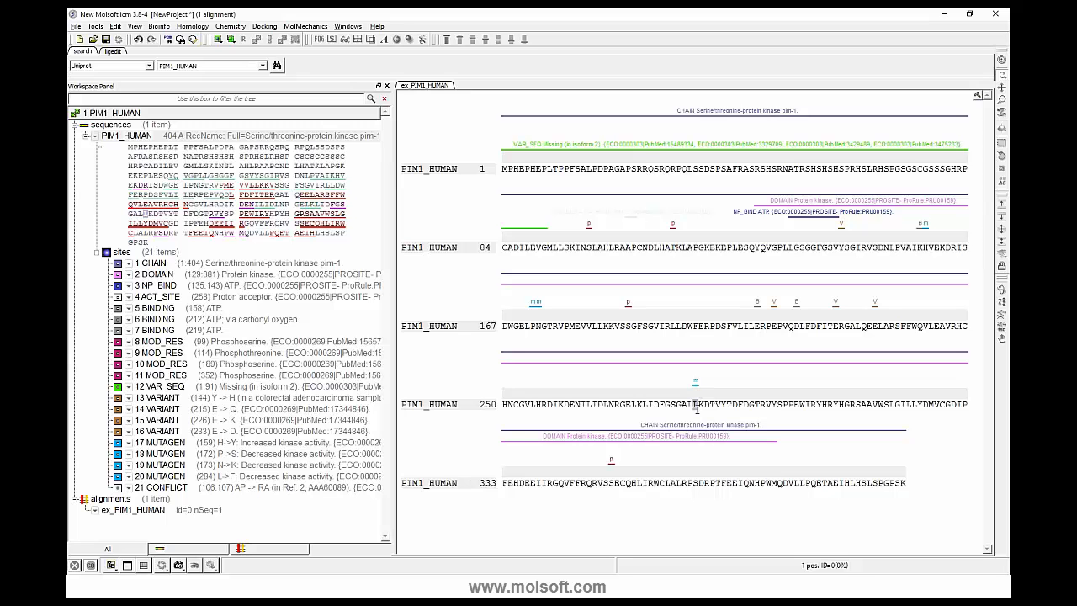
# - Hide the CHAIN, DOMAIN, NP_BIND and three ATP BINDING site annotations of PIM1_HUMAN in the alignment
pyautogui.click(118, 264)
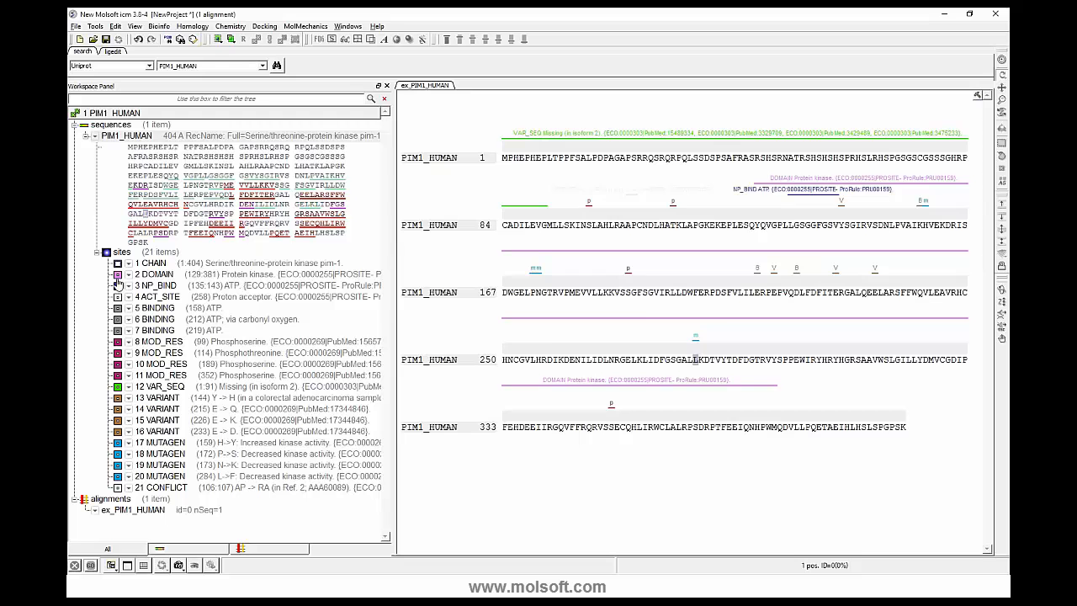
pyautogui.click(117, 275)
pyautogui.click(117, 286)
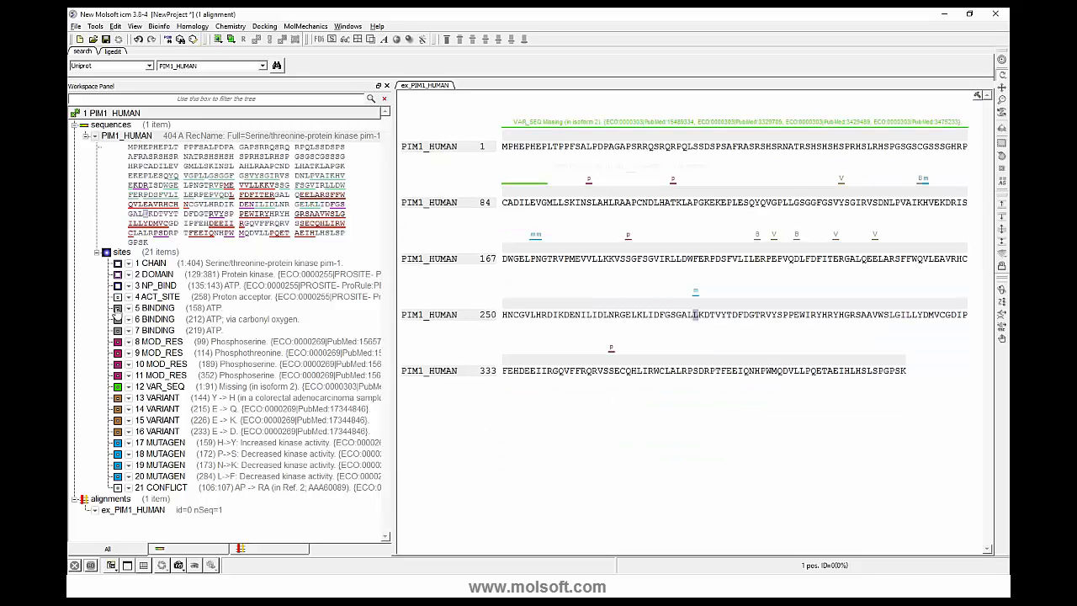
pyautogui.click(118, 308)
pyautogui.click(119, 330)
pyautogui.click(118, 318)
# - Toggle the phosphoserine annotation at residue 99 off and back on, and select the residue at the phosphothreonine site 114
pyautogui.click(118, 341)
pyautogui.click(118, 341)
pyautogui.click(673, 202)
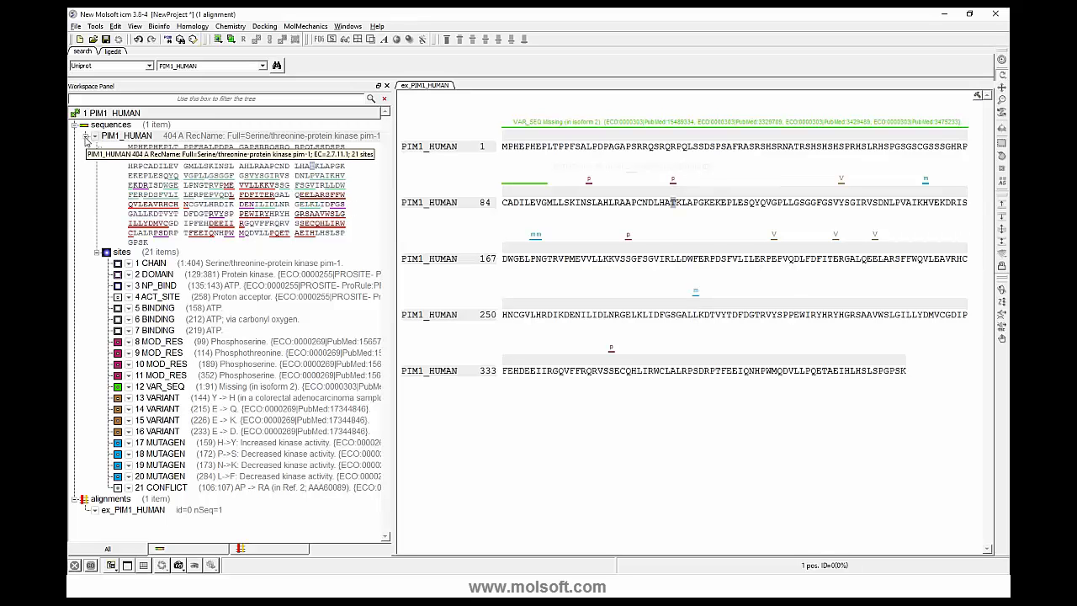
# - Collapse PIM1_HUMAN's sites list and copy the sequence from its first residue through CADILEVGM as text
pyautogui.click(97, 252)
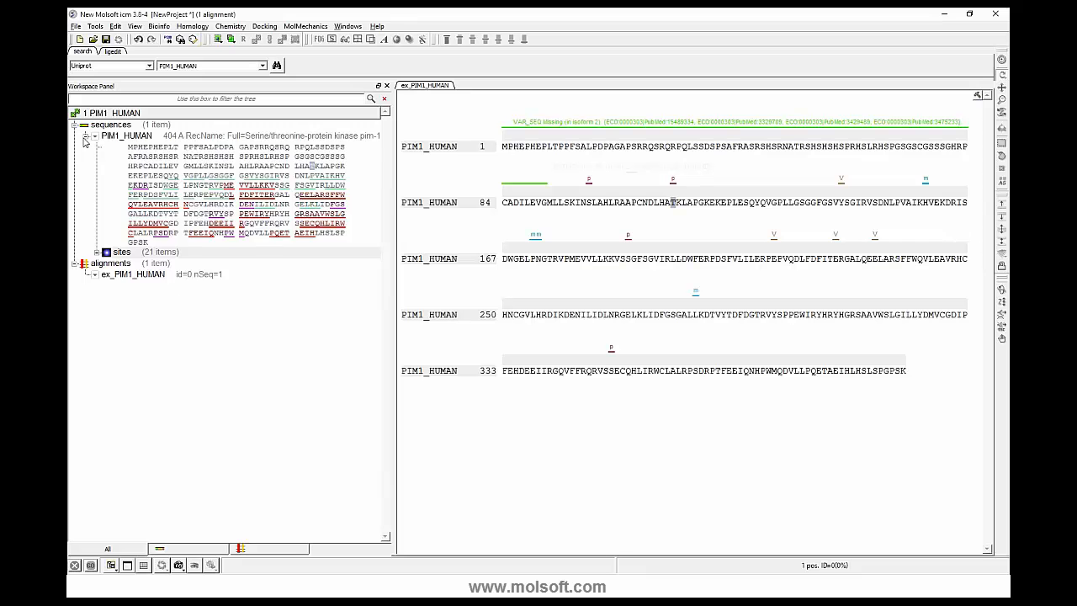
pyautogui.click(86, 135)
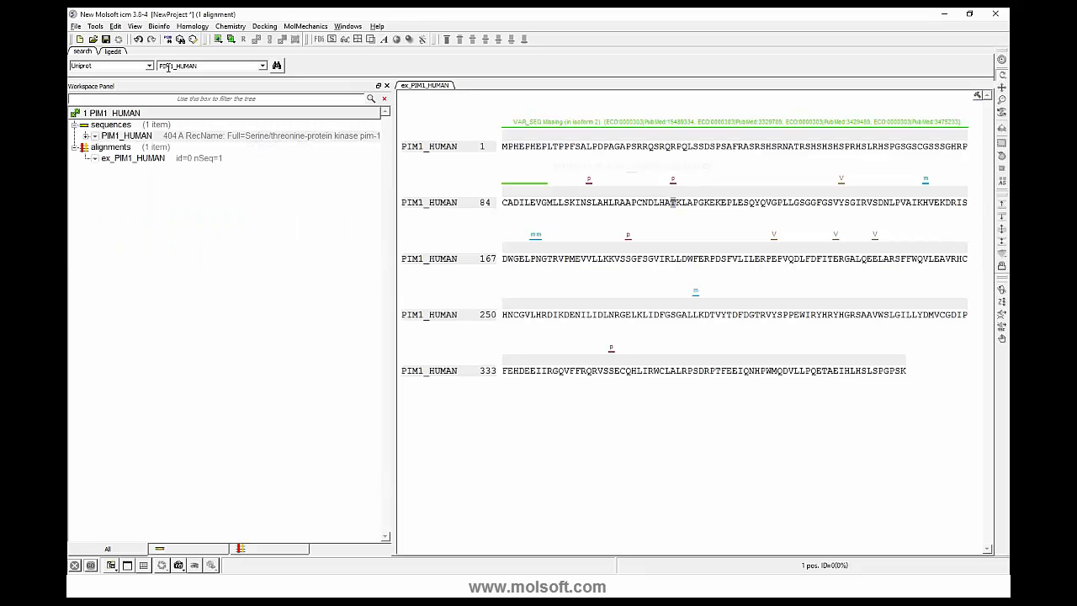
pyautogui.click(86, 135)
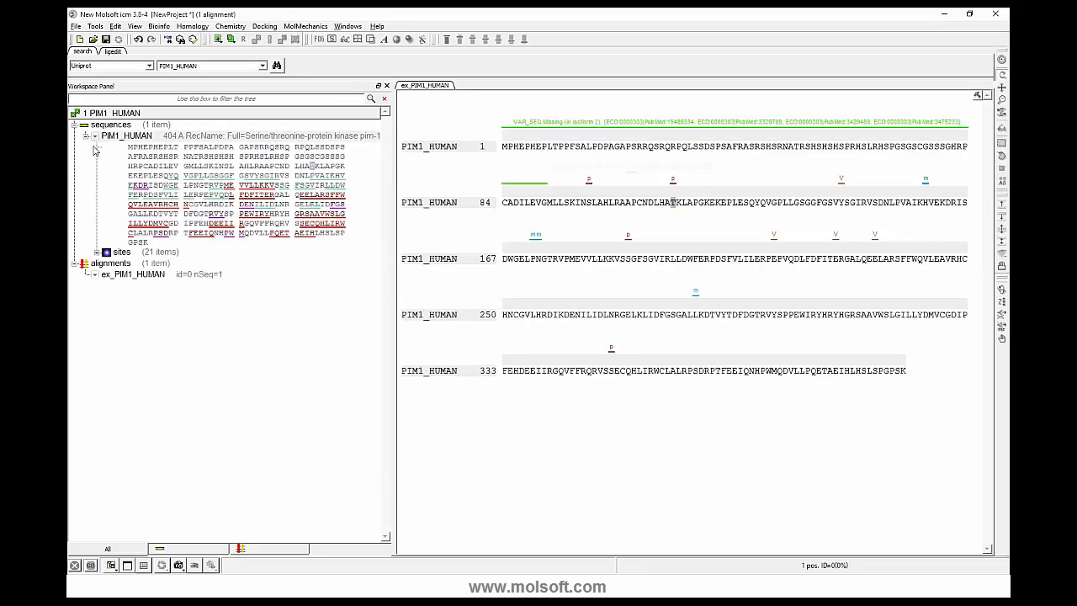
pyautogui.moveTo(129, 146); pyautogui.dragTo(193, 166)
pyautogui.rightClick(192, 166)
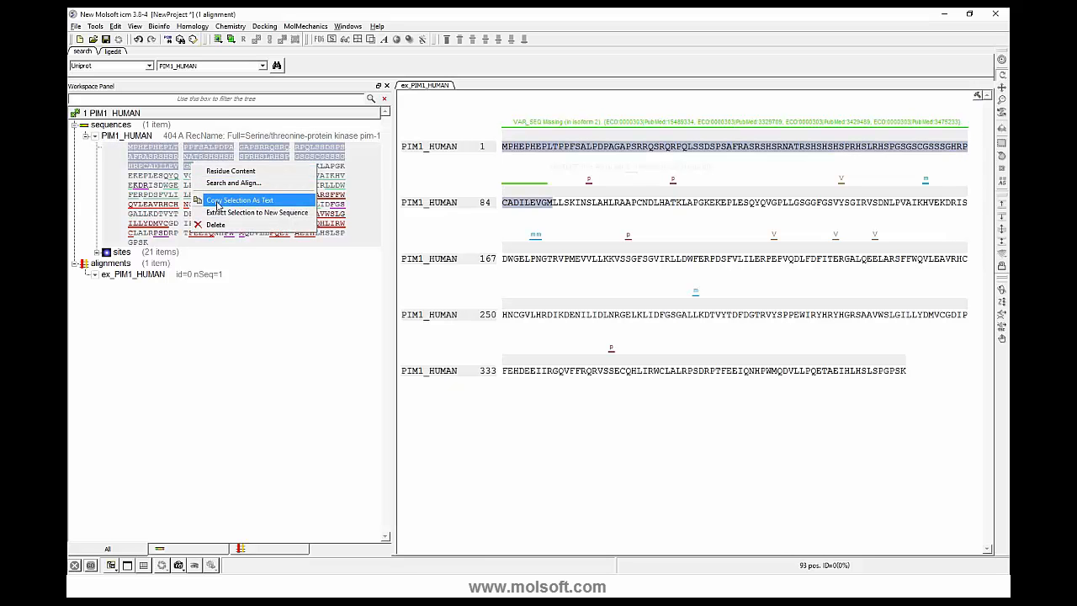
pyautogui.click(220, 202)
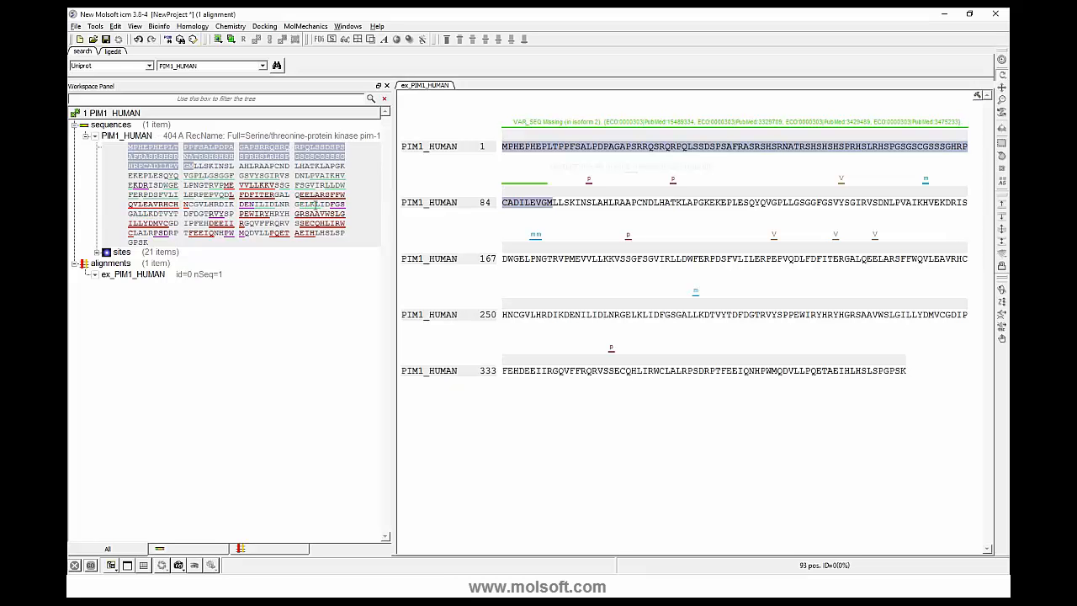
# - Create a new sequence named N_terminal from the copied PIM1_HUMAN residues, leaving the sequence type on auto
pyautogui.click(75, 27)
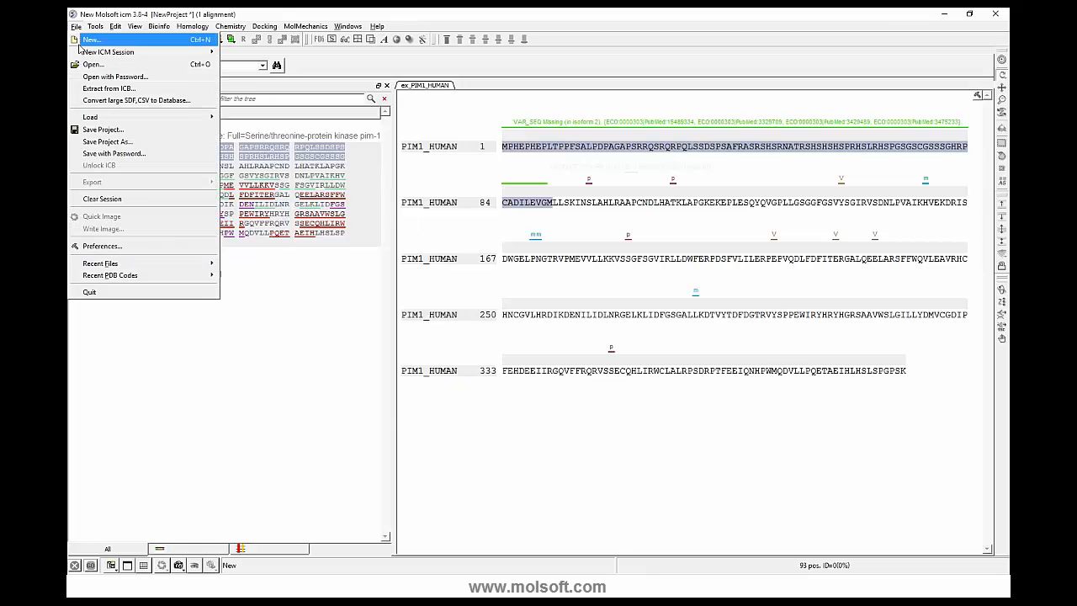
pyautogui.click(90, 40)
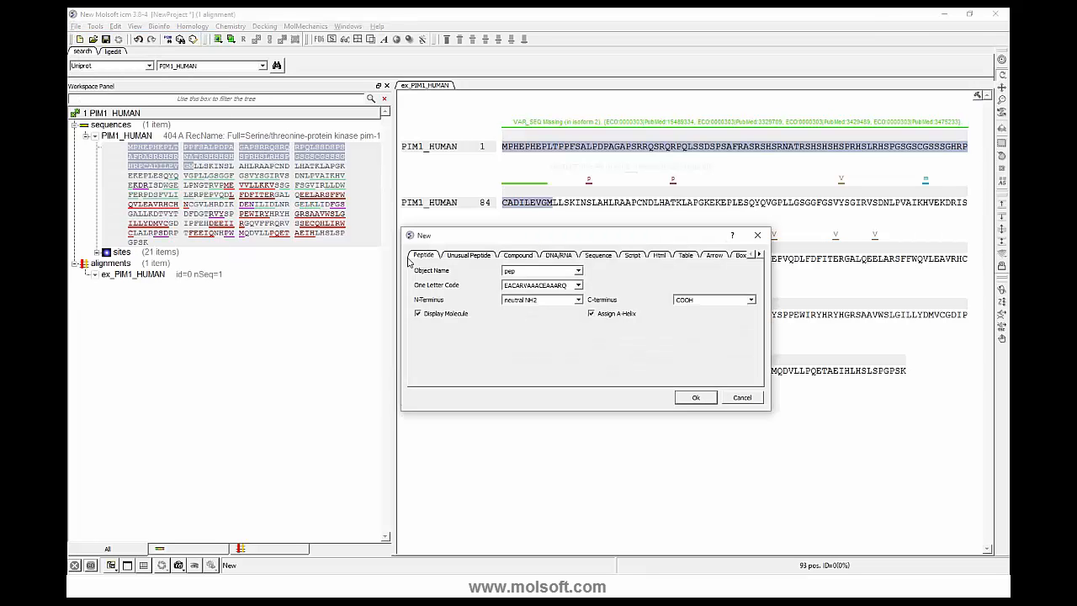
pyautogui.click(598, 254)
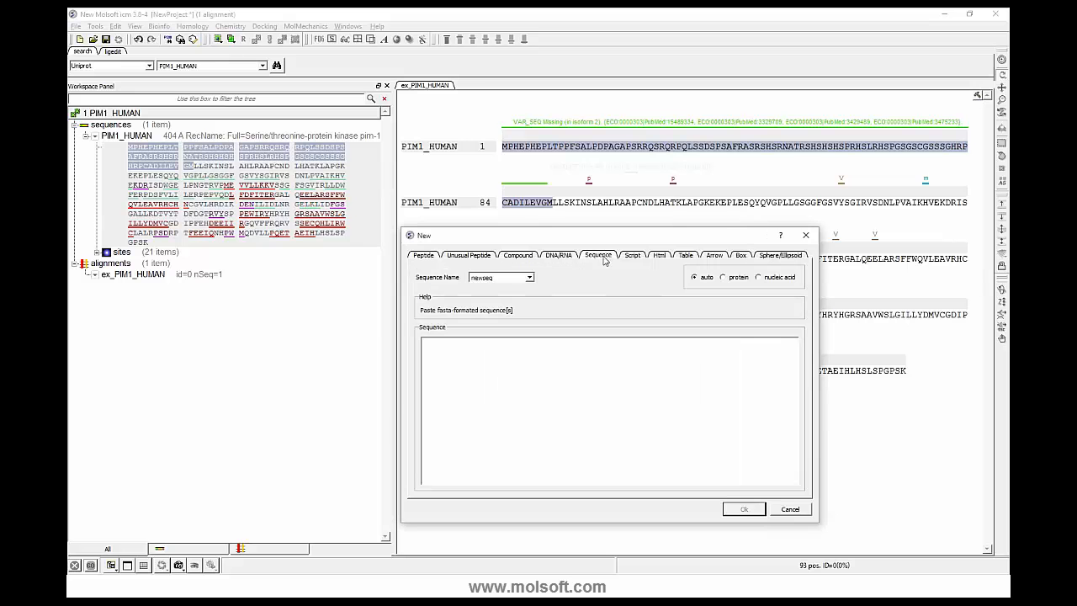
pyautogui.rightClick(478, 354)
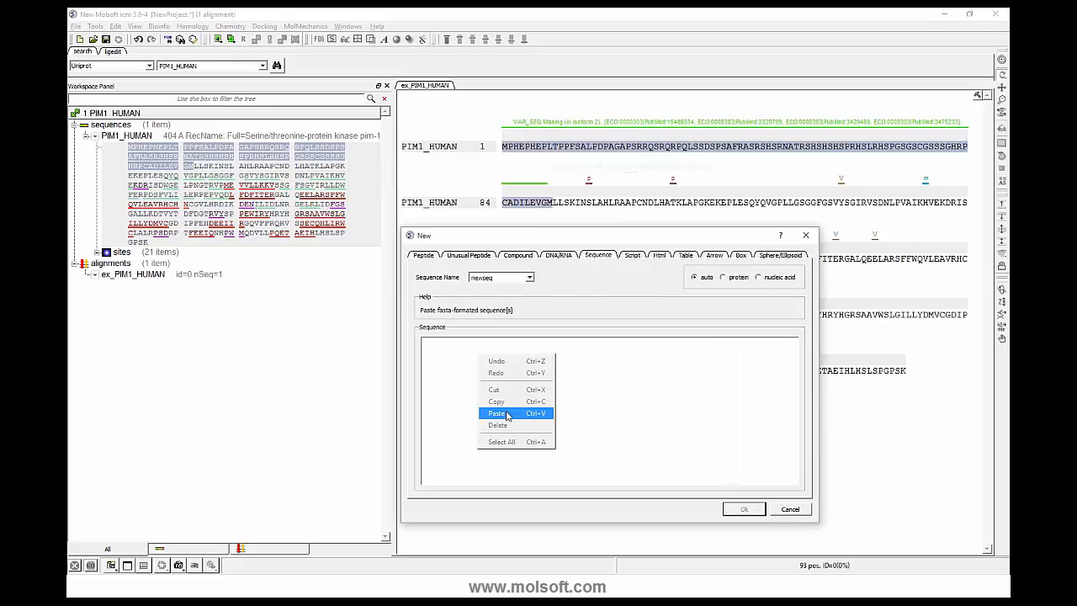
pyautogui.click(508, 413)
pyautogui.doubleClick(495, 277)
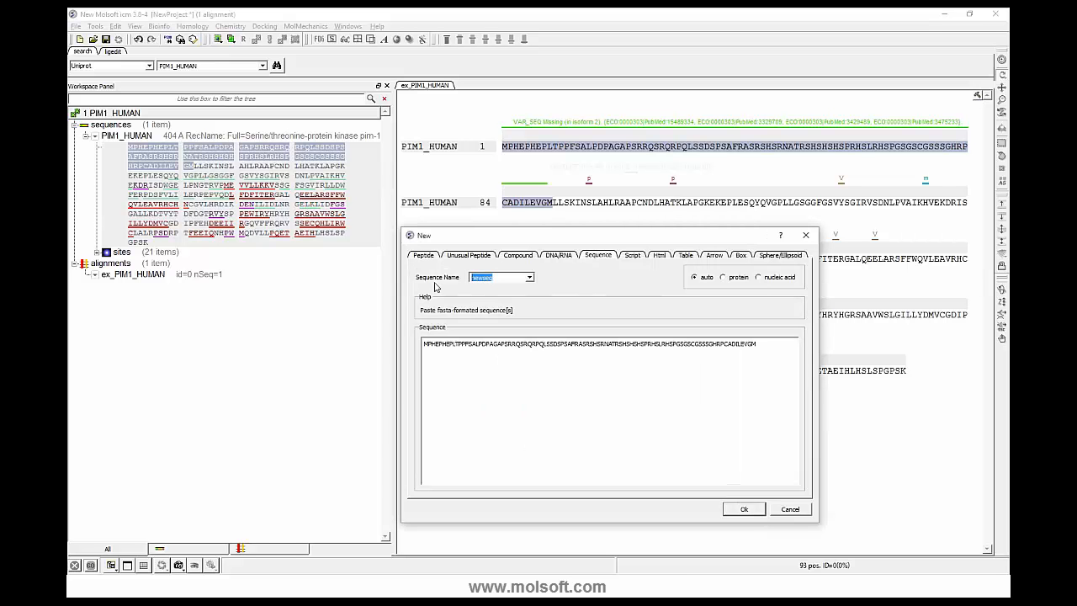
pyautogui.write('N-t')
pyautogui.click(742, 509)
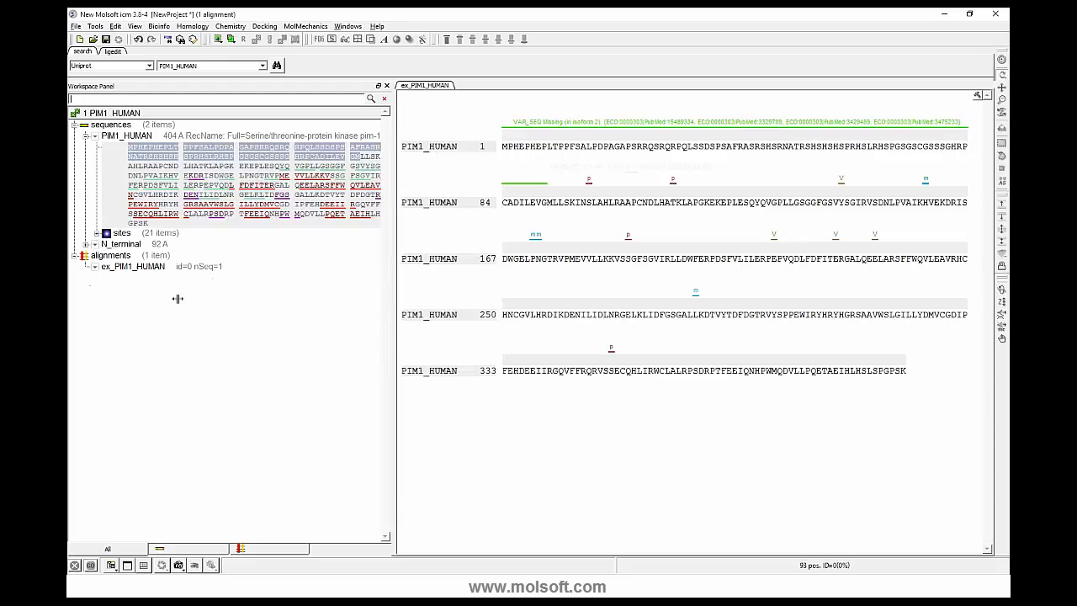
# - Clear the residue selection, collapse the PIM1_HUMAN entry and delete the alignments group containing ex_PIM1_HUMAN
pyautogui.rightClick(122, 257)
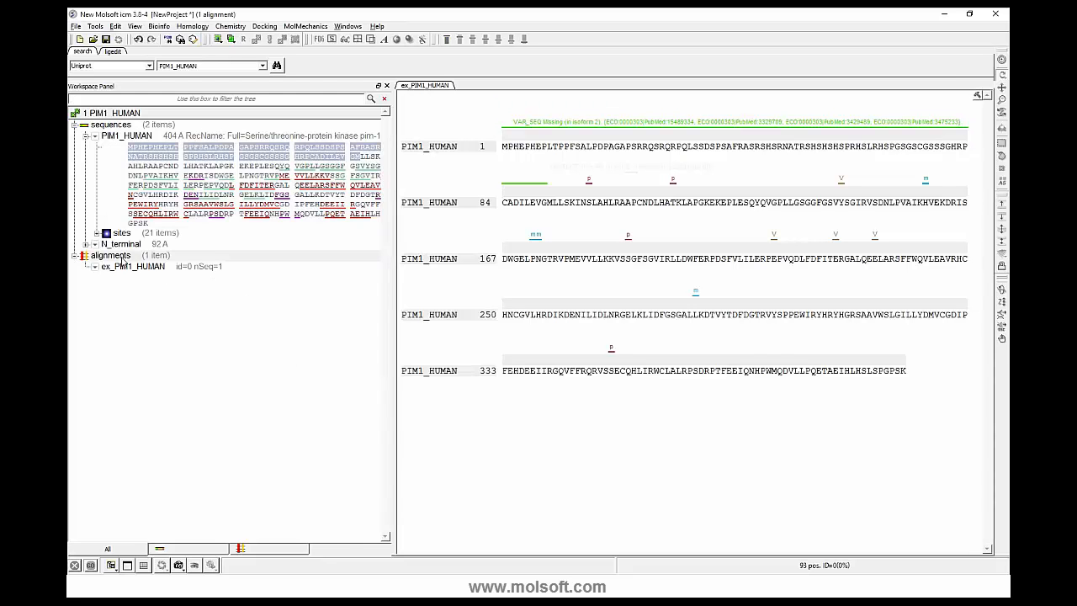
pyautogui.click(145, 305)
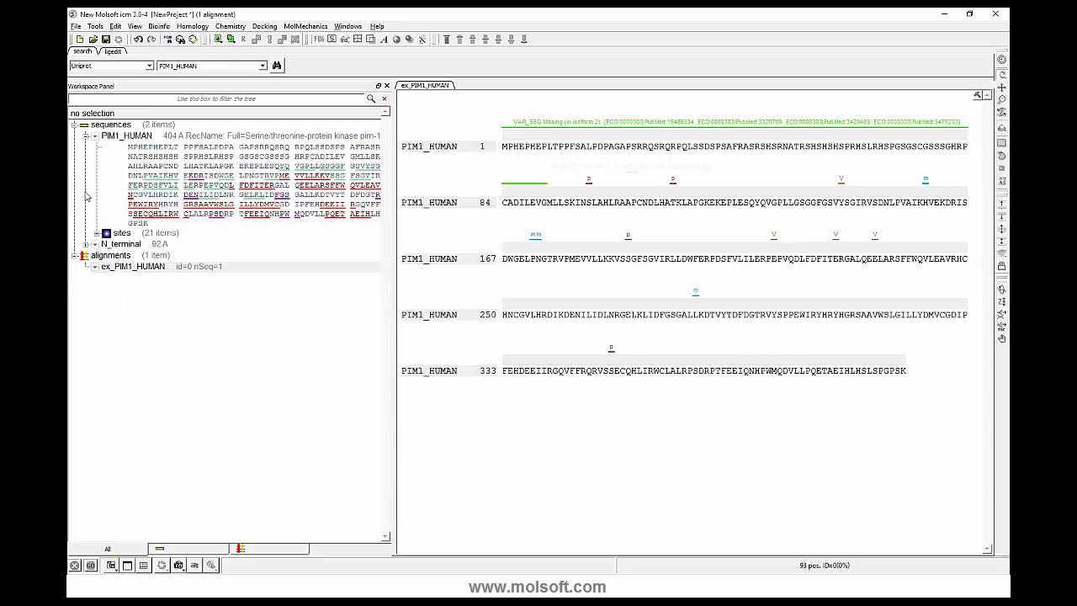
pyautogui.click(85, 137)
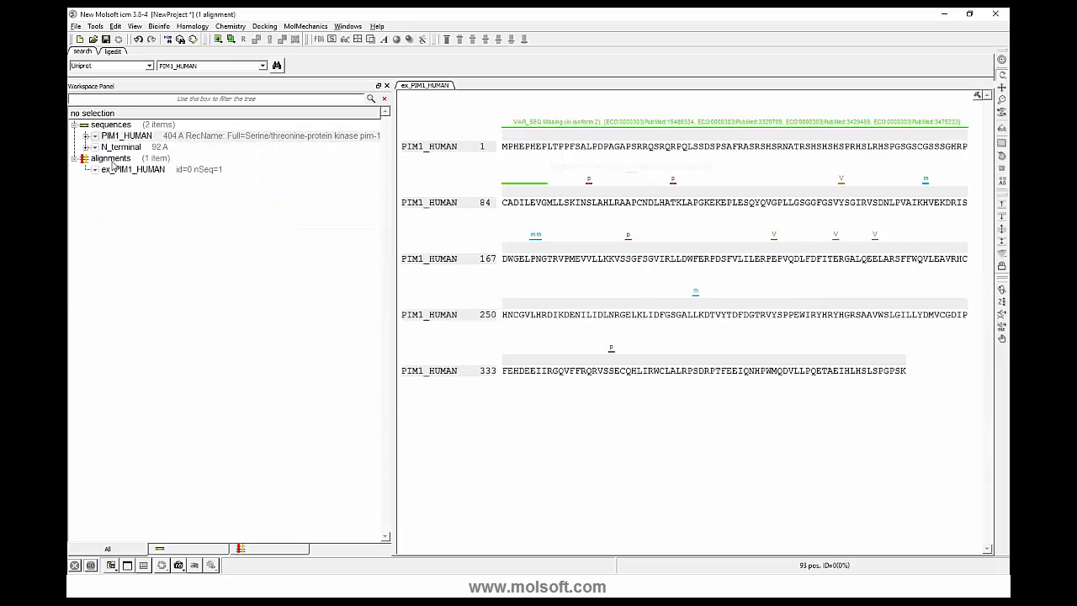
pyautogui.rightClick(112, 165)
pyautogui.click(131, 212)
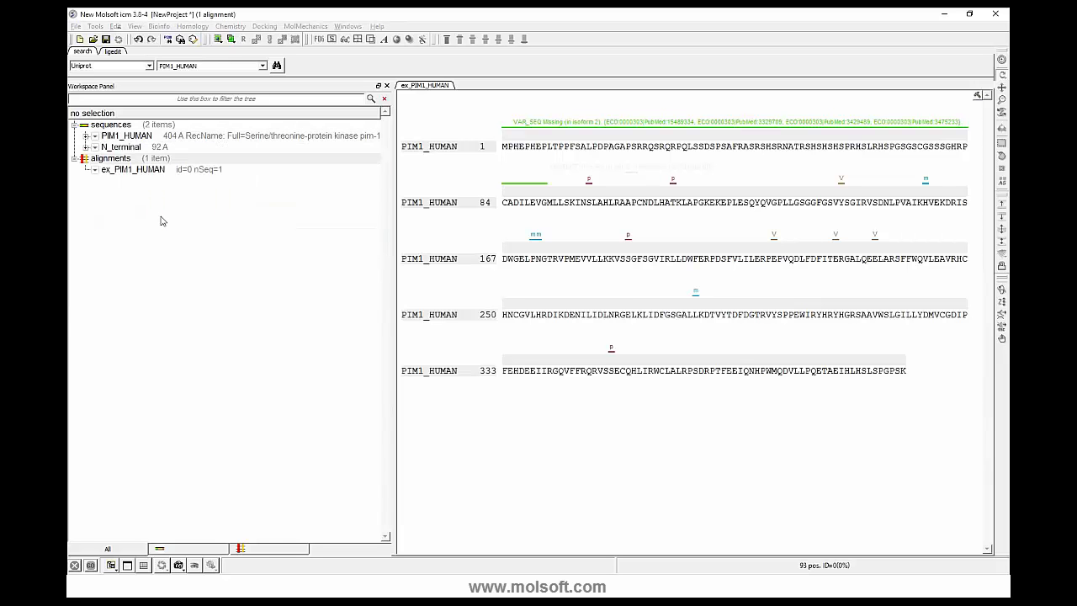
pyautogui.press('Return')
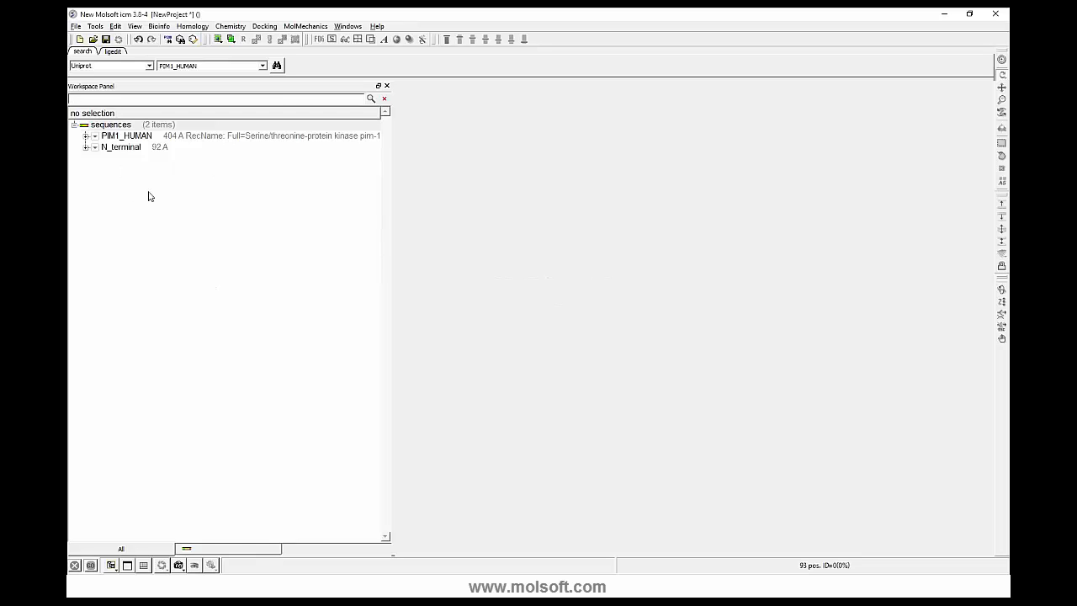
# - Open the sequence file KCC2A_HUMAN.seq from the webinar_icmbio_2015 folder and expand the KCC2A_HUMAN and PIM1_HUMAN sequences
pyautogui.moveTo(393, 209); pyautogui.dragTo(332, 203)
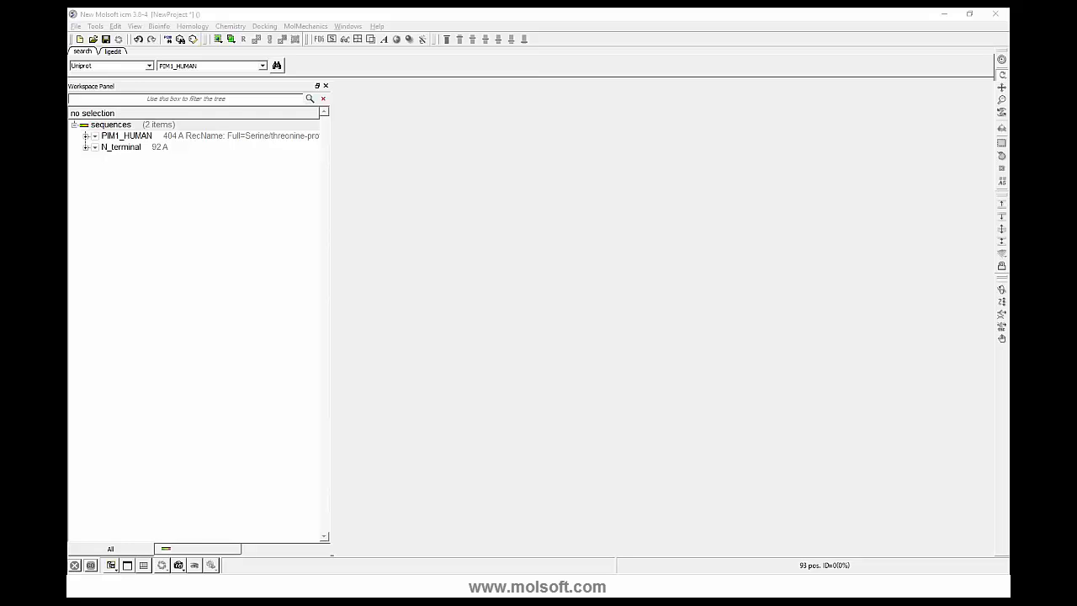
pyautogui.hotkey('ctrl', 'o')
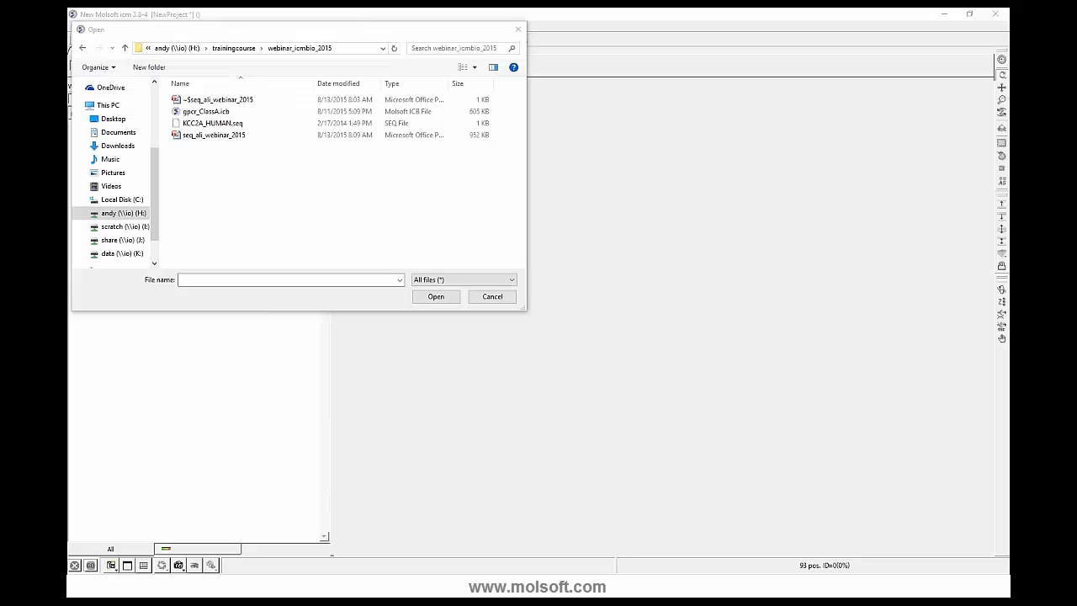
pyautogui.click(215, 123)
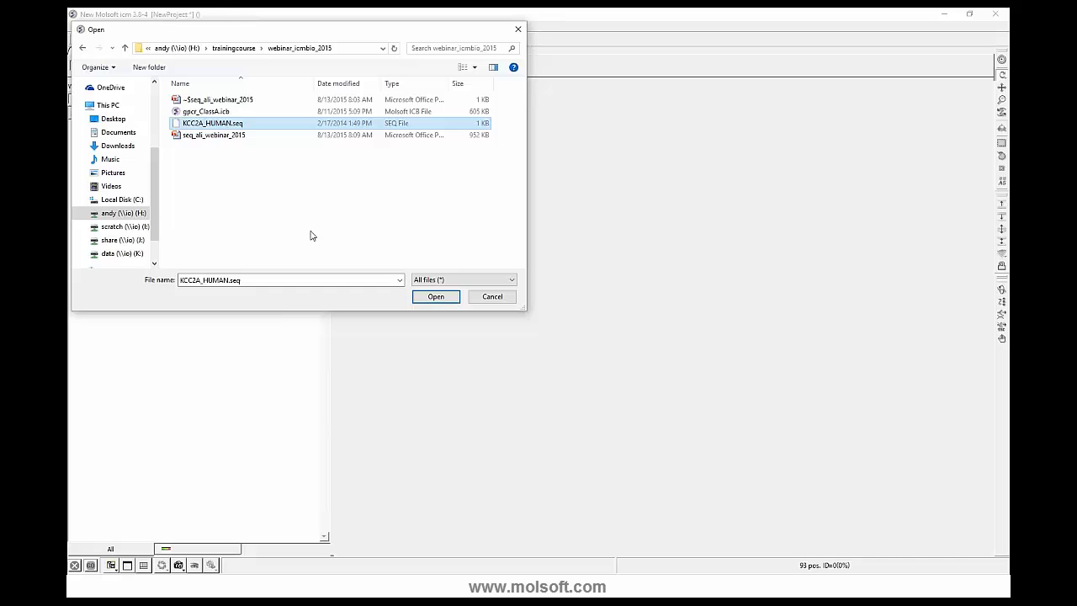
pyautogui.click(436, 296)
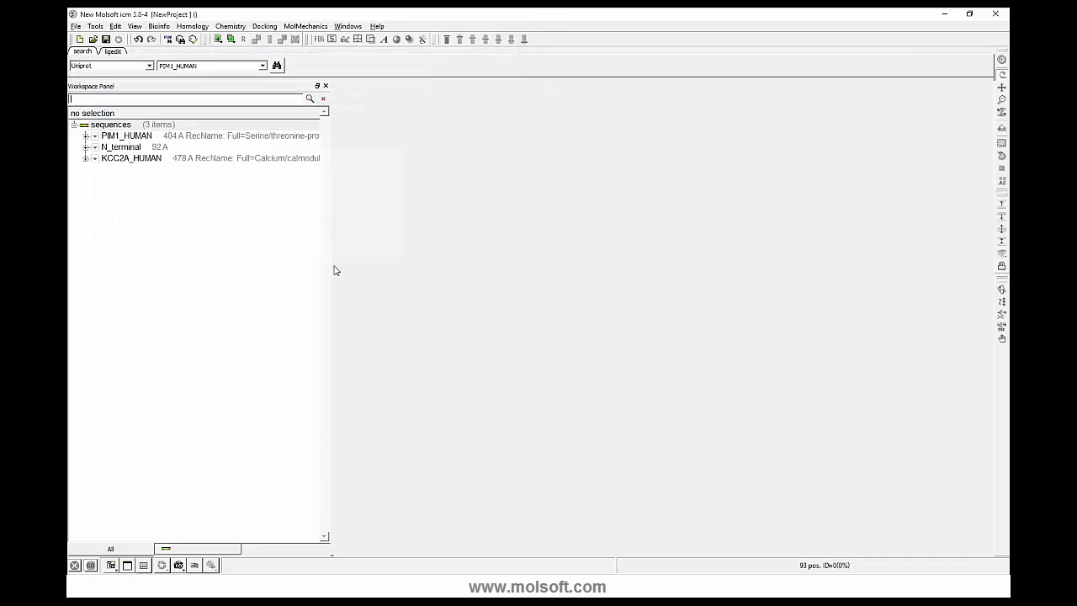
pyautogui.click(85, 159)
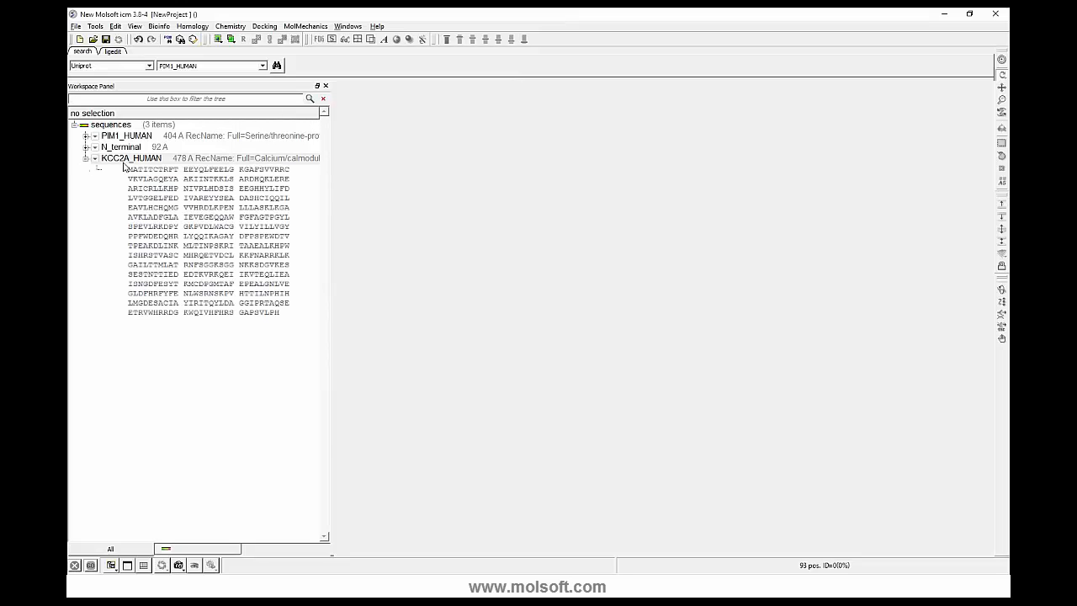
pyautogui.click(85, 136)
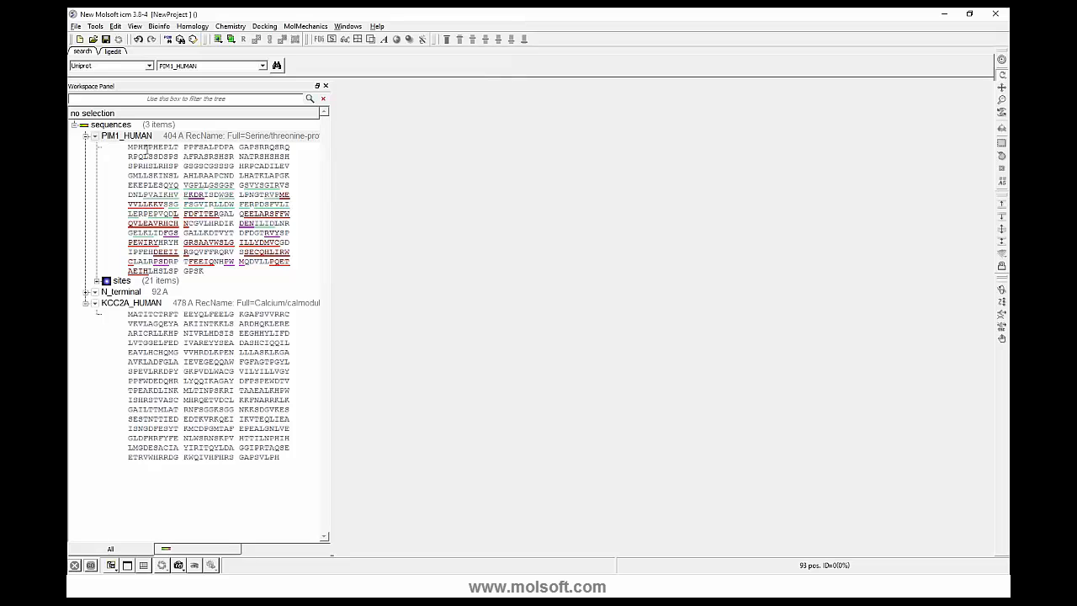
# - Examine the secondary structure underlining along the PIM1_HUMAN sequence and compare it with the KCC2A_HUMAN sequence
pyautogui.moveTo(169, 158); pyautogui.dragTo(206, 188)
pyautogui.click(205, 185)
pyautogui.click(205, 188)
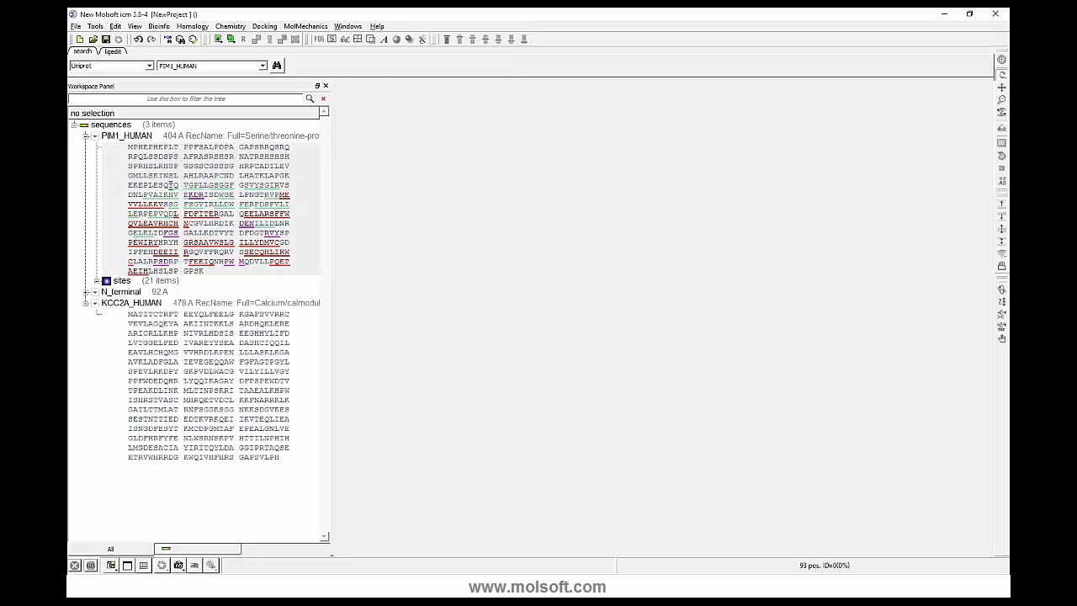
pyautogui.moveTo(172, 185); pyautogui.dragTo(281, 187)
pyautogui.click(277, 190)
pyautogui.moveTo(279, 194); pyautogui.dragTo(290, 195)
pyautogui.click(185, 195)
pyautogui.moveTo(190, 195); pyautogui.dragTo(200, 196)
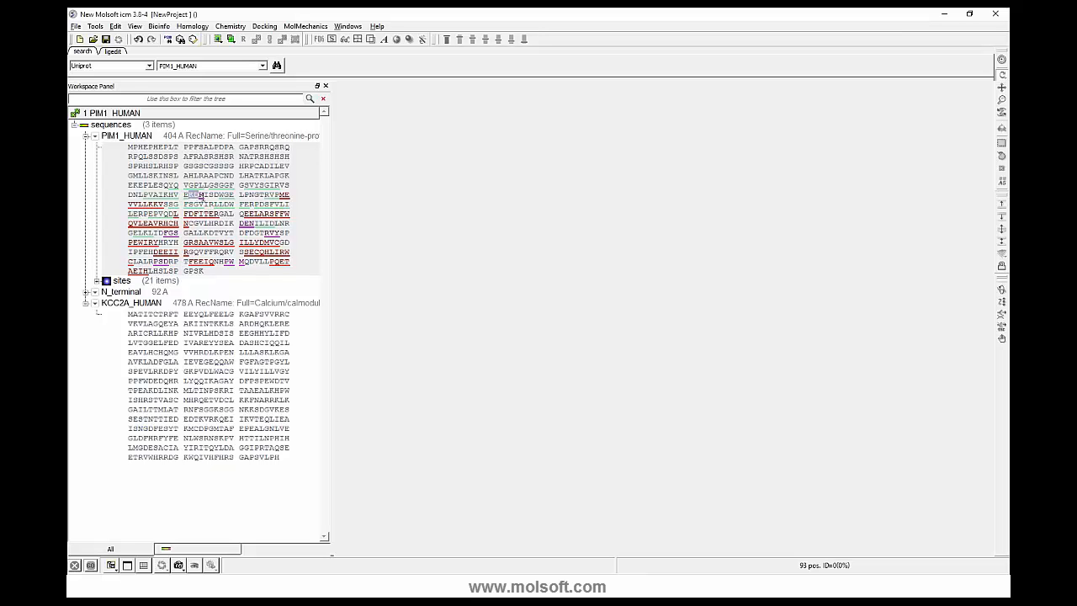
pyautogui.click(193, 195)
pyautogui.moveTo(185, 194); pyautogui.dragTo(205, 196)
pyautogui.click(201, 244)
pyautogui.moveTo(129, 315); pyautogui.dragTo(225, 381)
pyautogui.click(224, 371)
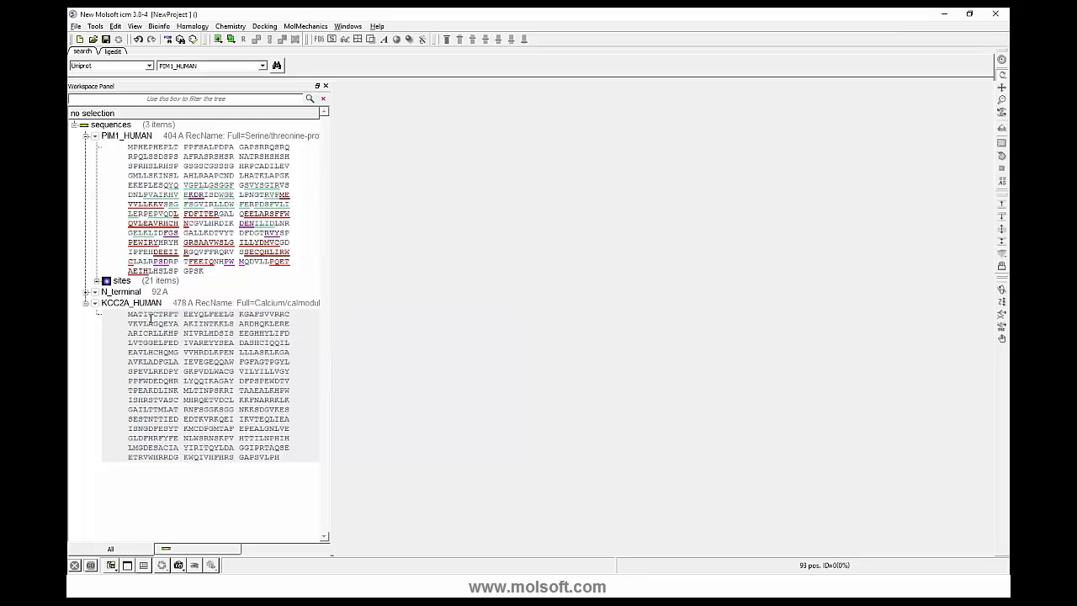
# - Predict the secondary structure of KCC2A_HUMAN with the old structure ignored, and look over the sequence's assigned segments
pyautogui.rightClick(153, 304)
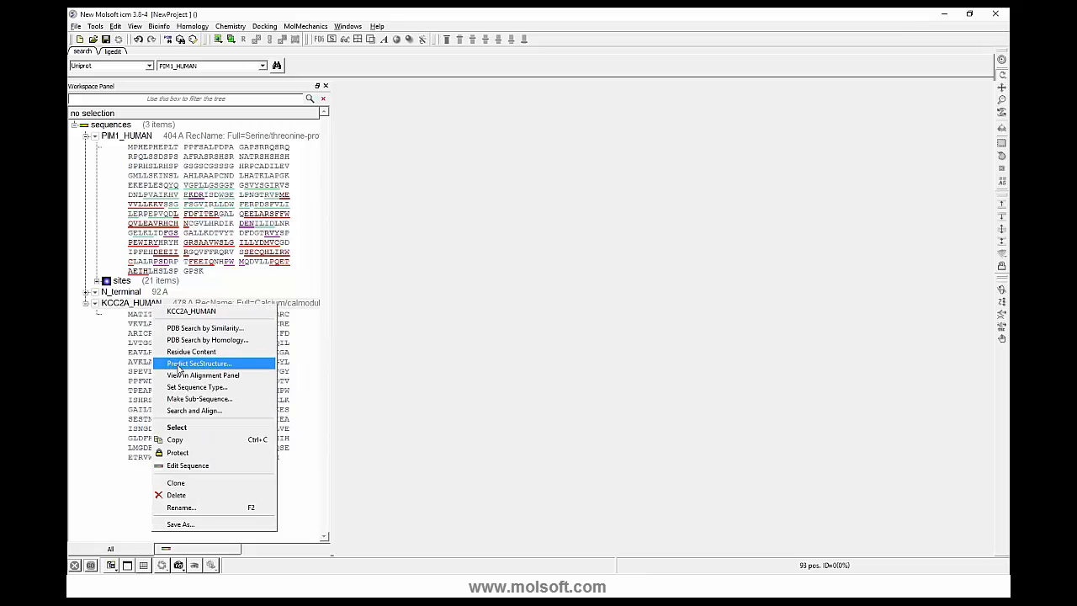
pyautogui.click(178, 363)
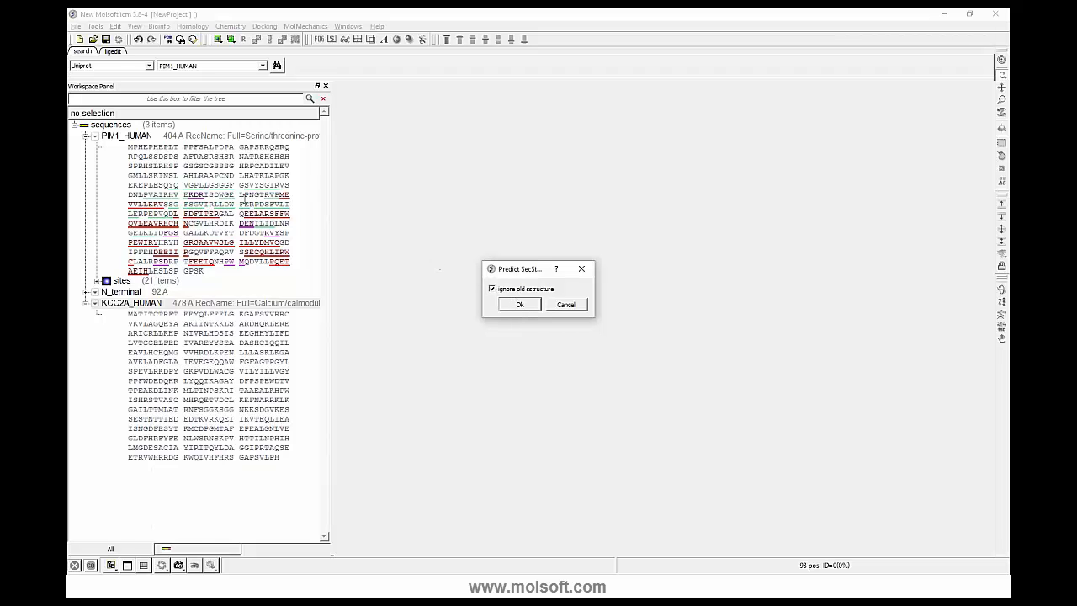
pyautogui.click(519, 305)
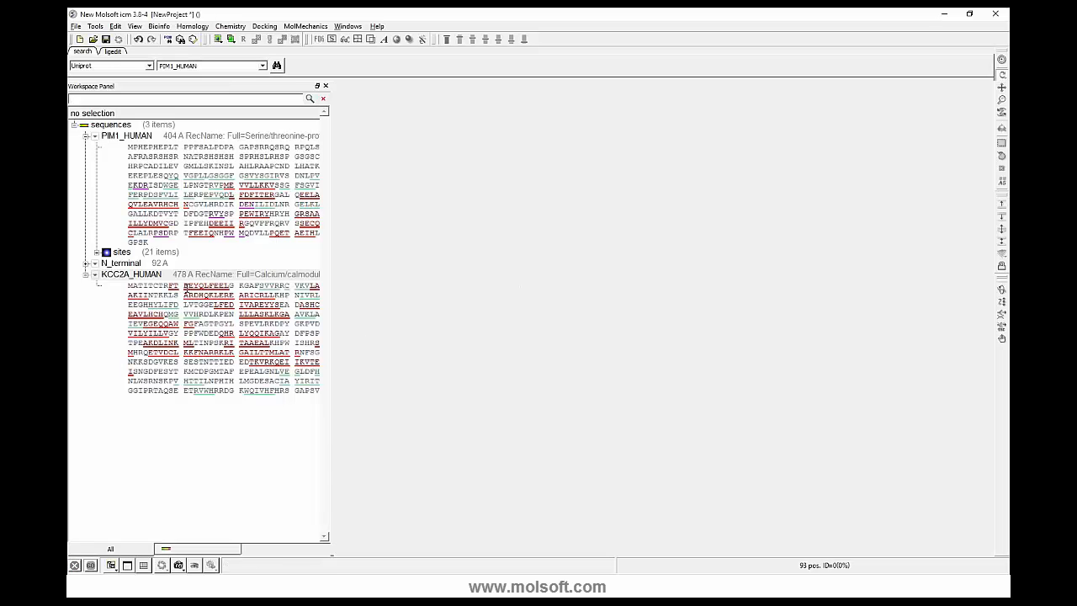
pyautogui.moveTo(218, 304); pyautogui.dragTo(260, 380)
pyautogui.click(259, 356)
pyautogui.click(261, 379)
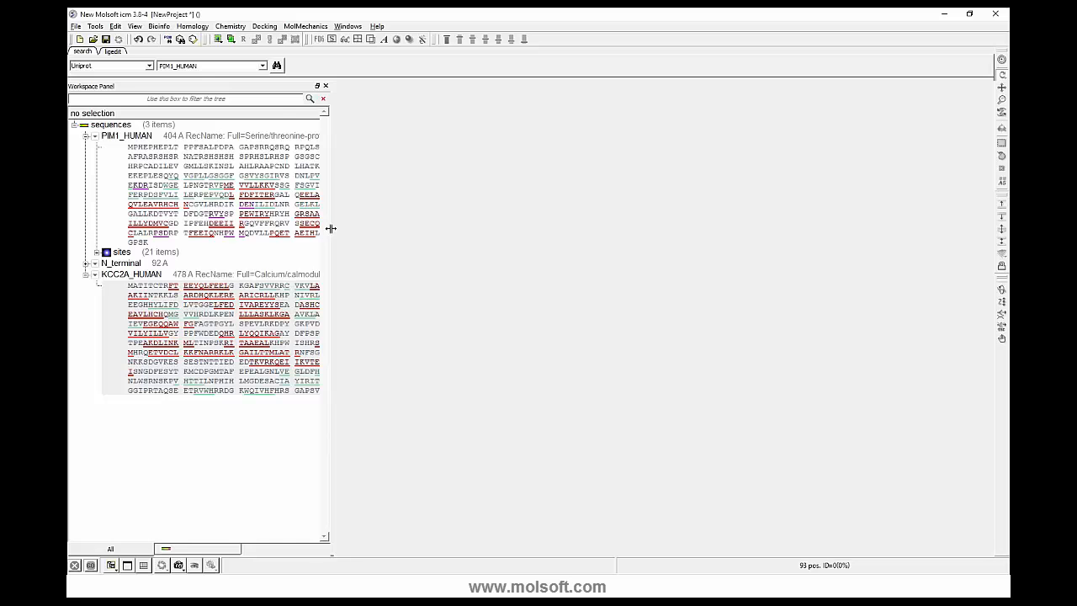
# - Narrow the workspace panel and collapse the KCC2A_HUMAN and PIM1_HUMAN sequences
pyautogui.moveTo(330, 228); pyautogui.dragTo(301, 229)
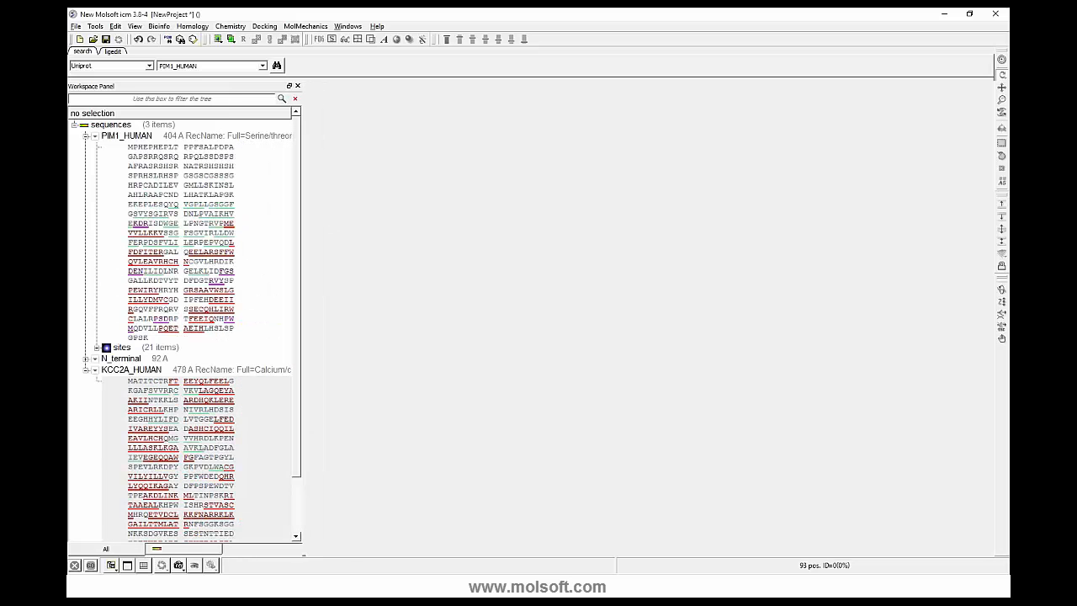
pyautogui.click(86, 370)
pyautogui.click(86, 136)
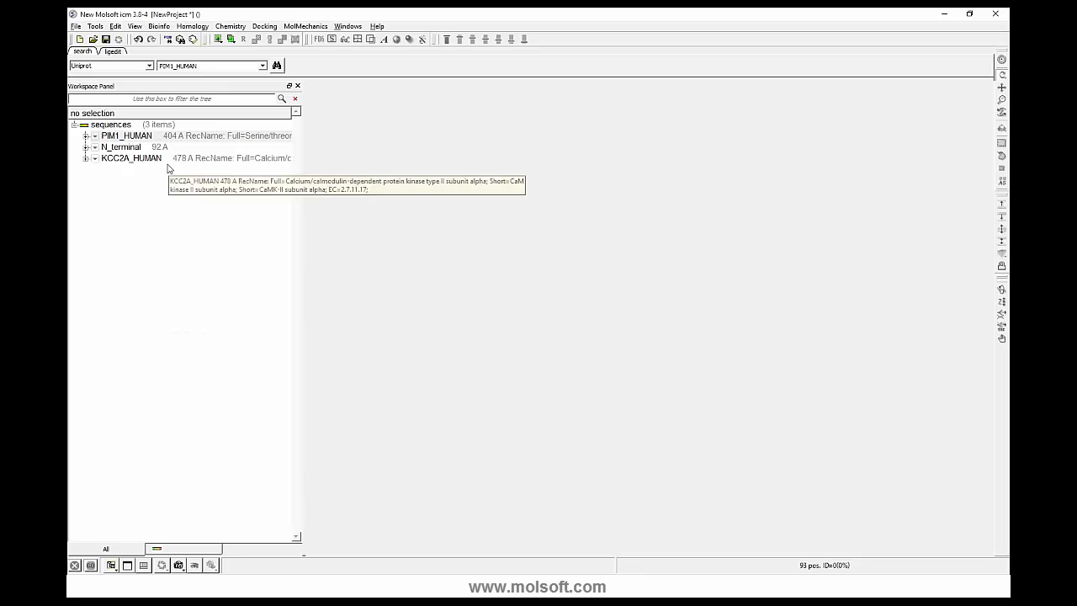
# - Load the structure 2phk using PDB Search and orient it to fill the graphics view
pyautogui.click(150, 68)
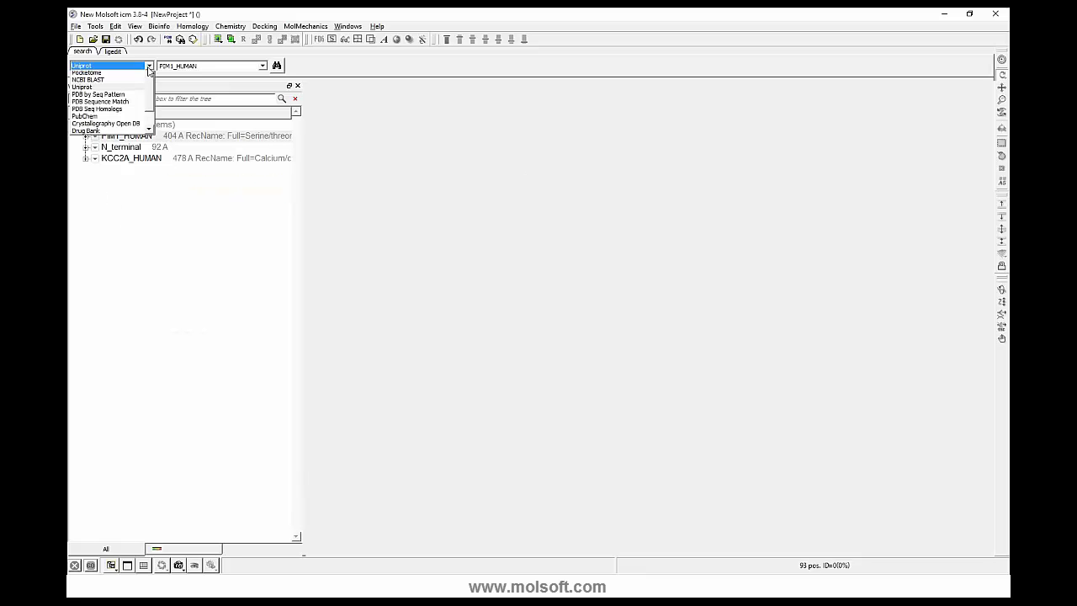
pyautogui.click(116, 77)
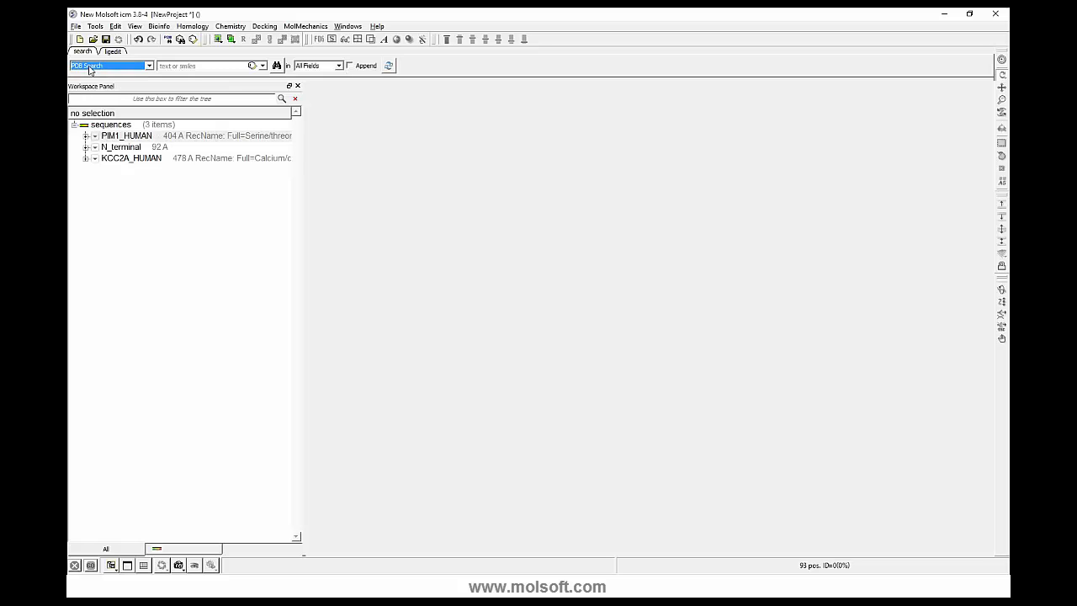
pyautogui.click(178, 65)
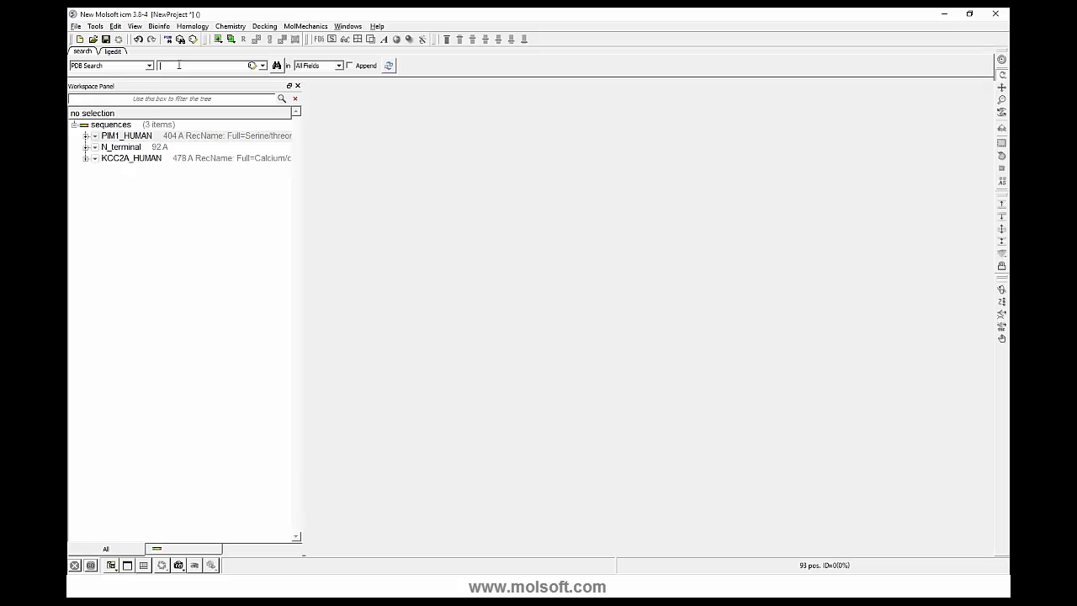
pyautogui.press('Return')
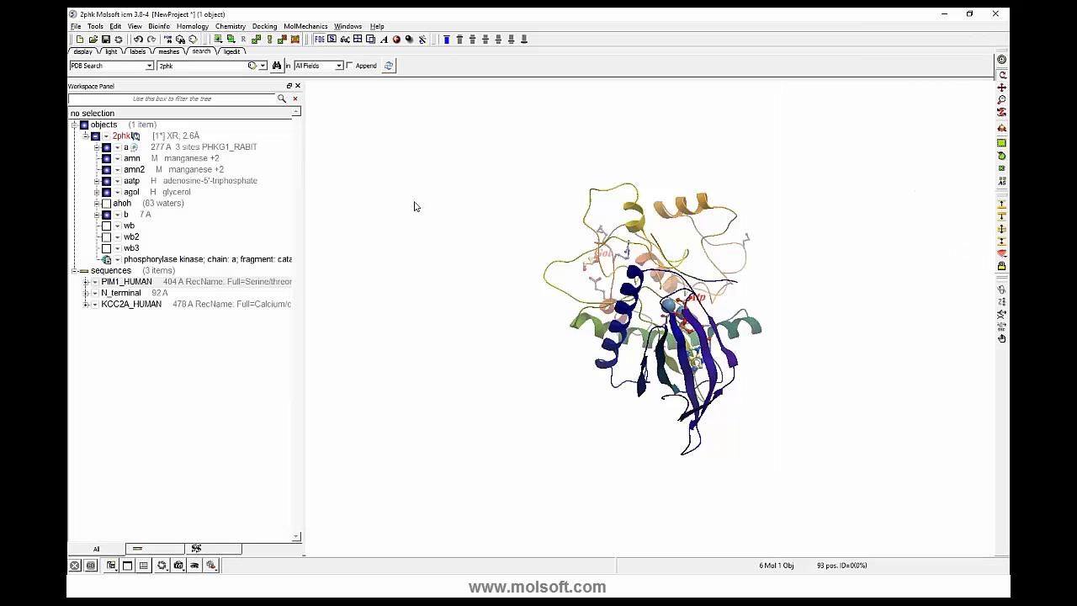
pyautogui.moveTo(454, 222); pyautogui.dragTo(626, 339)
pyautogui.moveTo(491, 330); pyautogui.dragTo(757, 245)
pyautogui.moveTo(372, 232); pyautogui.dragTo(322, 279)
pyautogui.moveTo(378, 274); pyautogui.dragTo(361, 297, button='middle')
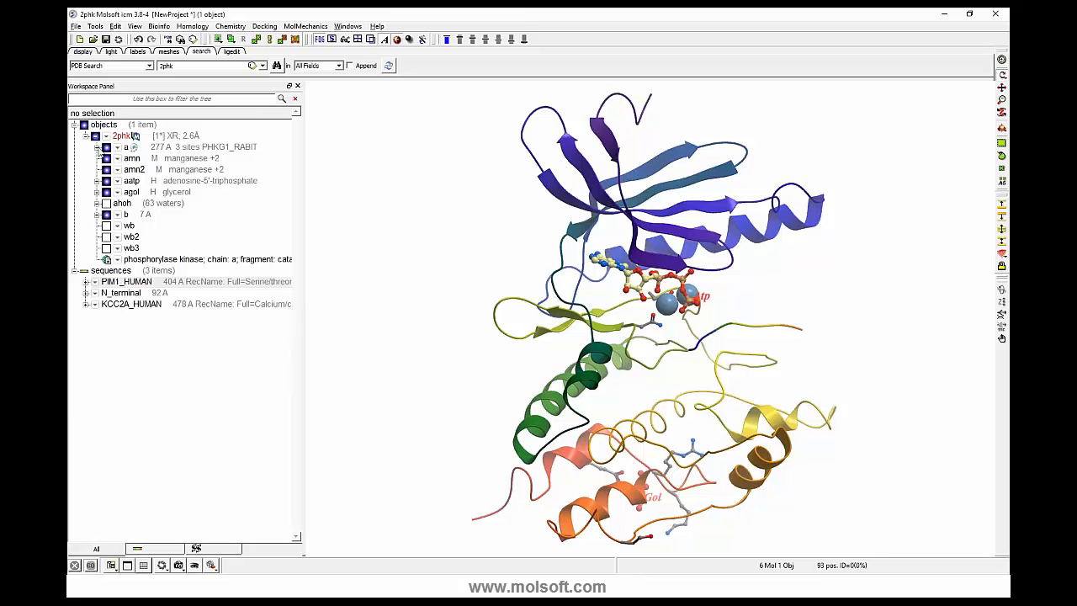
# - Check the residues of 2phk's chain a and extract that chain's sequence
pyautogui.click(97, 147)
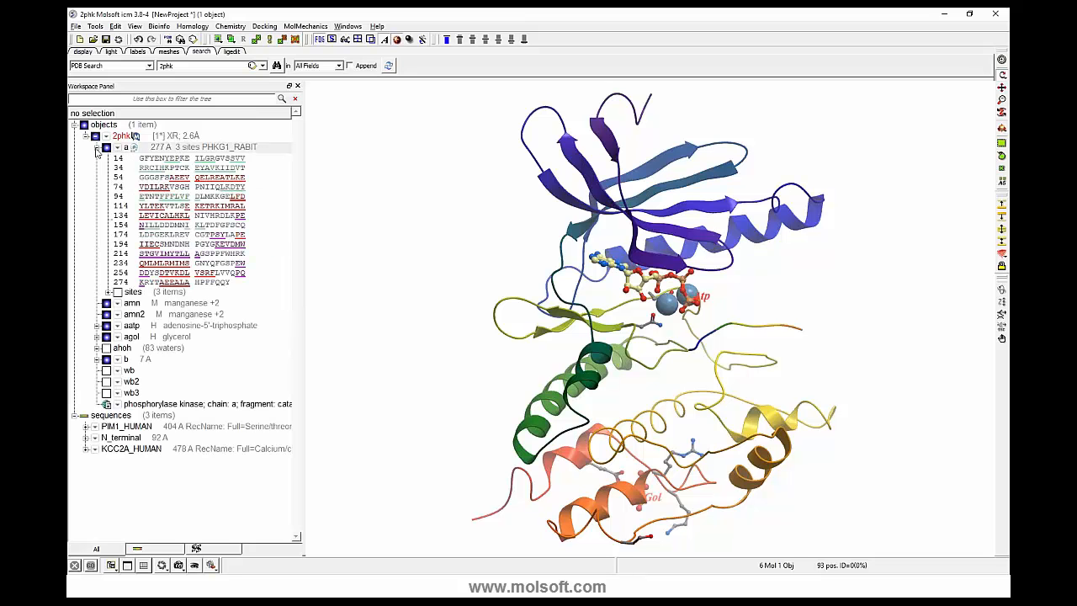
pyautogui.click(97, 149)
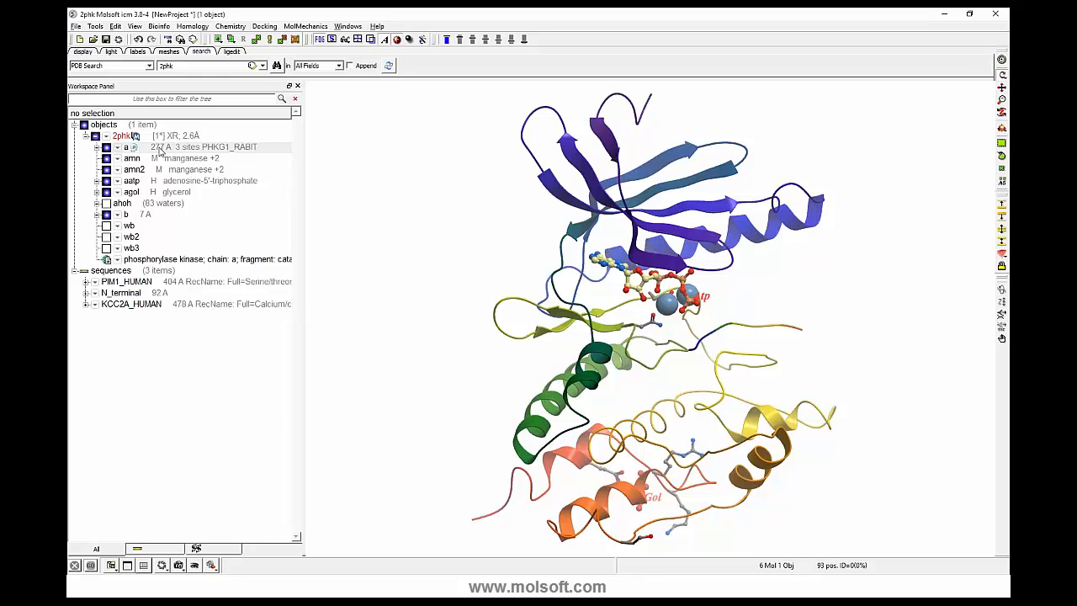
pyautogui.rightClick(160, 150)
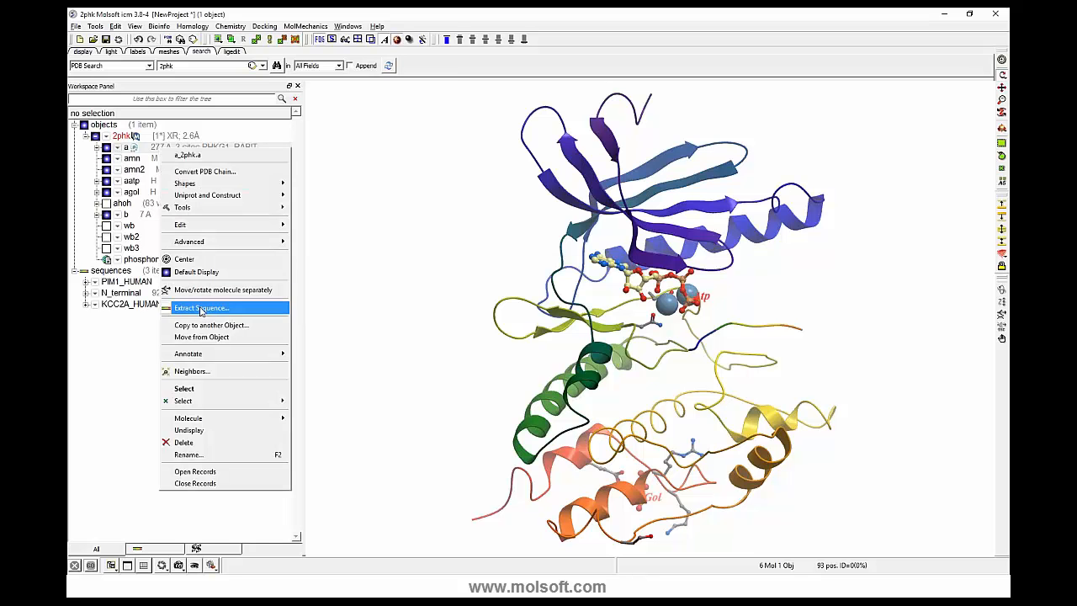
pyautogui.click(202, 309)
pyautogui.click(515, 303)
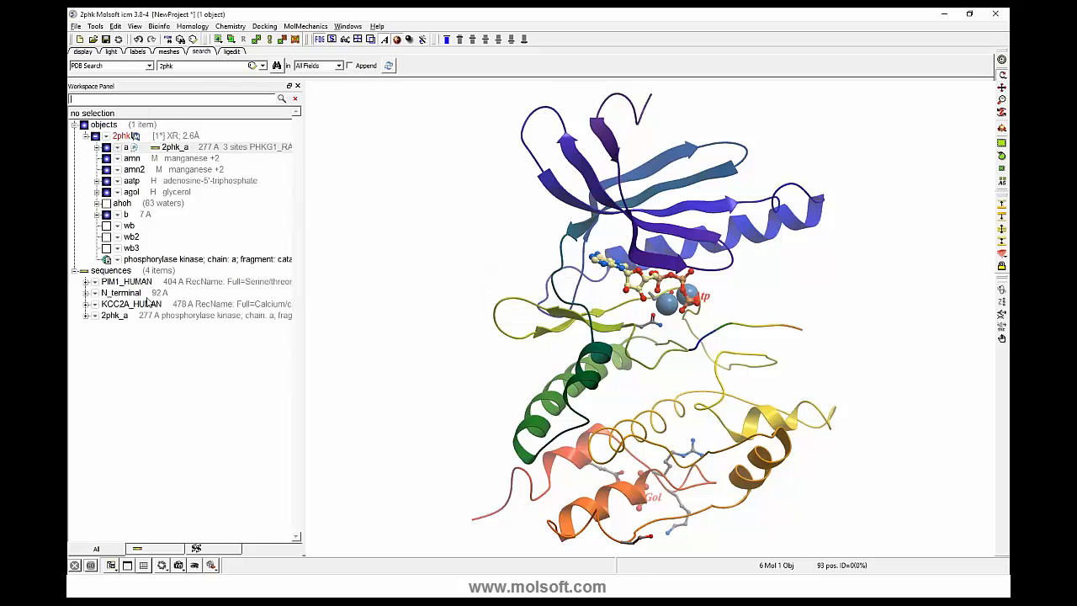
# - Load the structure 1ql6 from the PDB and orient it in a closer view
pyautogui.doubleClick(166, 65)
pyautogui.write('1ql6')
pyautogui.press('Return')
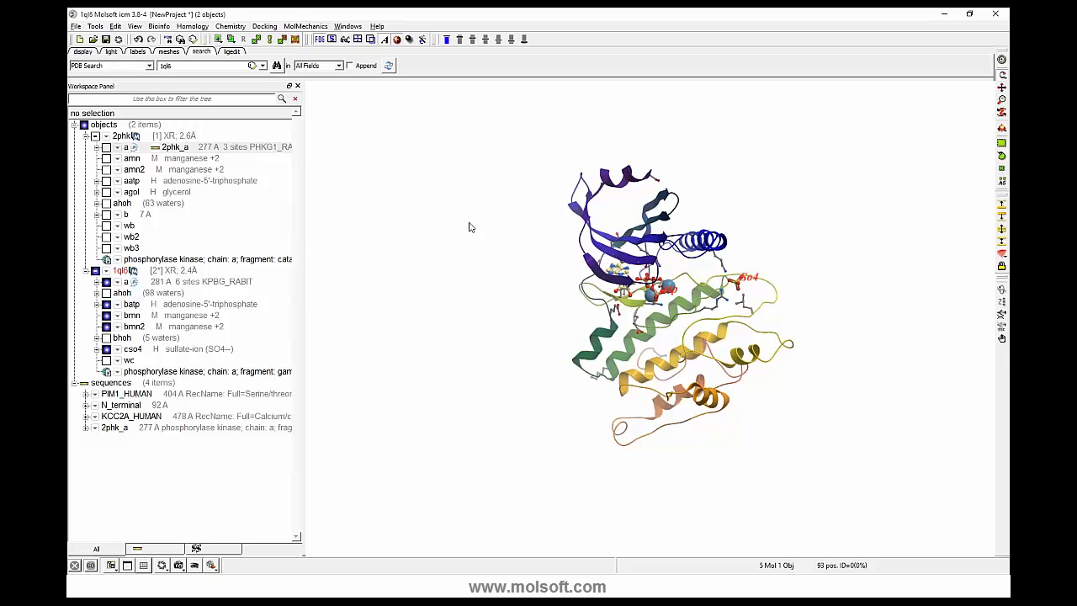
pyautogui.moveTo(498, 239); pyautogui.dragTo(528, 180)
pyautogui.moveTo(323, 303); pyautogui.dragTo(323, 220)
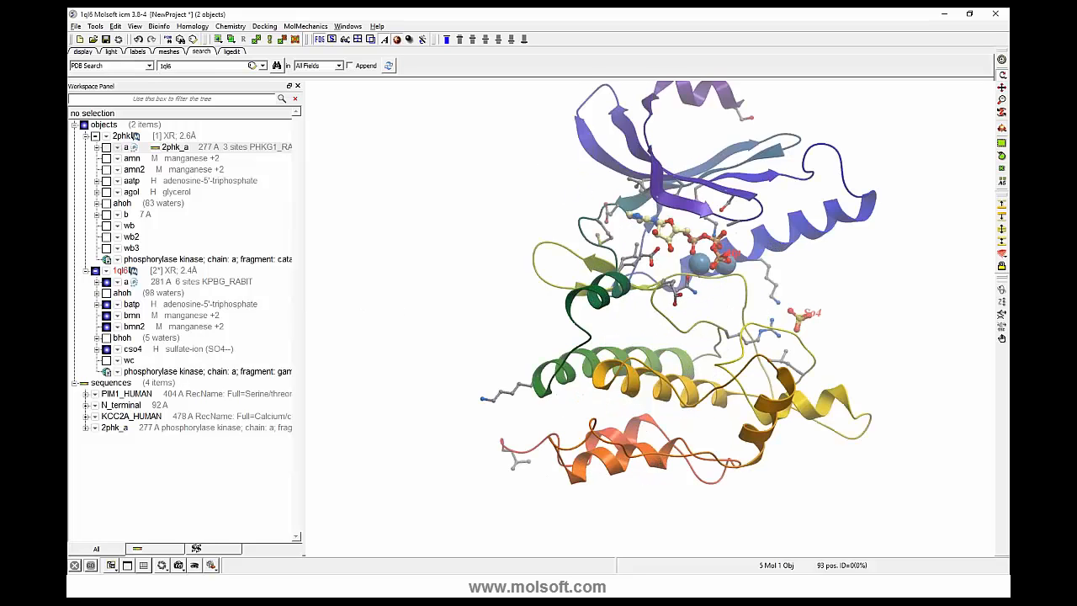
# - Extract the sequence of 1ql6's chain a without adding residue exposure
pyautogui.rightClick(182, 287)
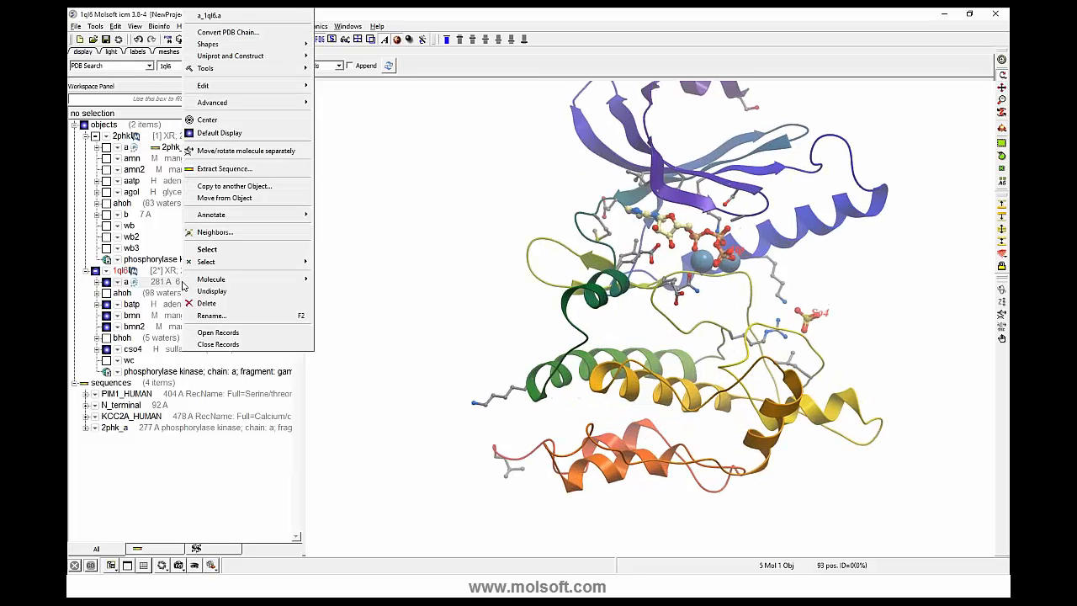
pyautogui.click(224, 168)
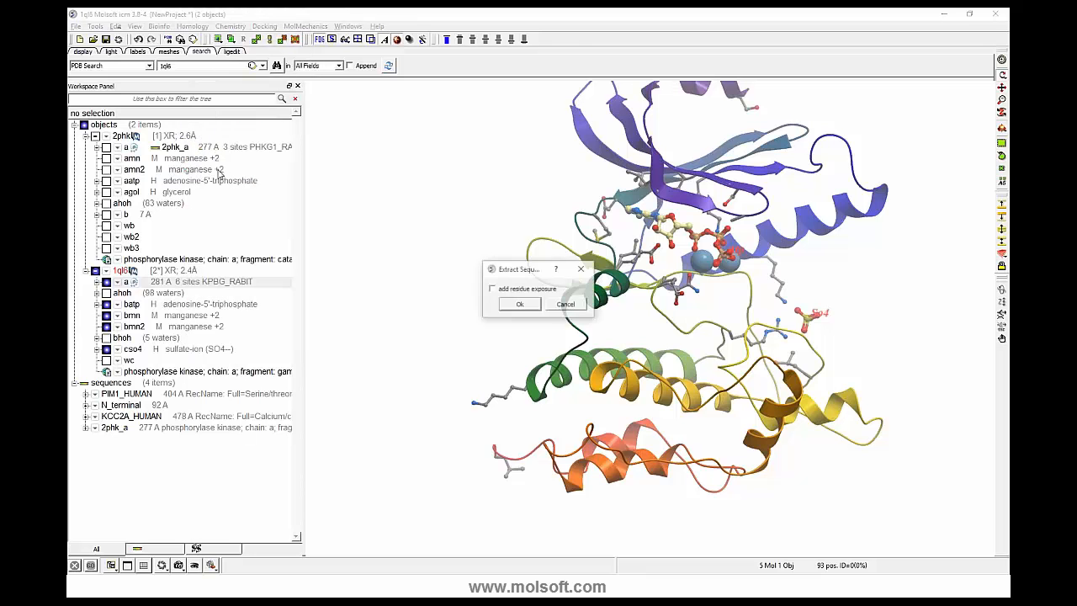
pyautogui.click(519, 304)
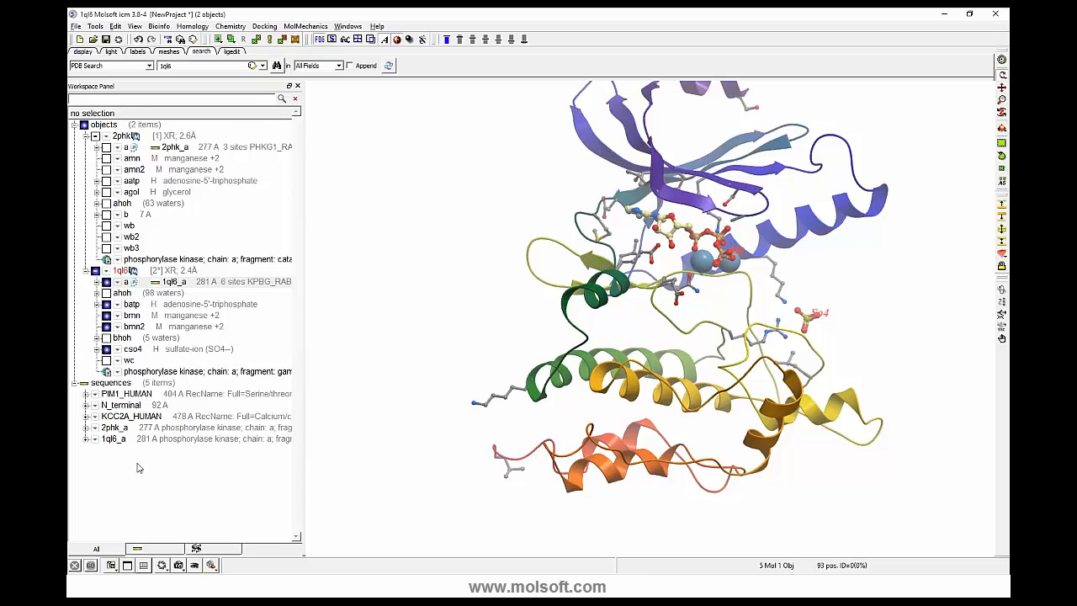
# - Display chain a of 2phk together with 1ql6 and fit both proteins in view
pyautogui.click(106, 148)
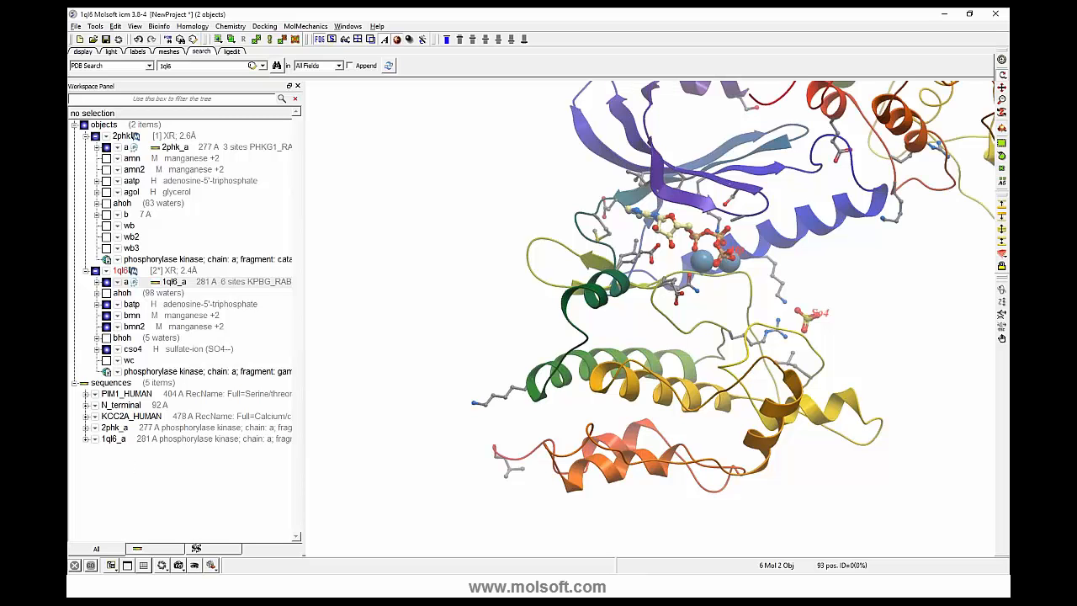
pyautogui.moveTo(330, 216); pyautogui.dragTo(330, 278)
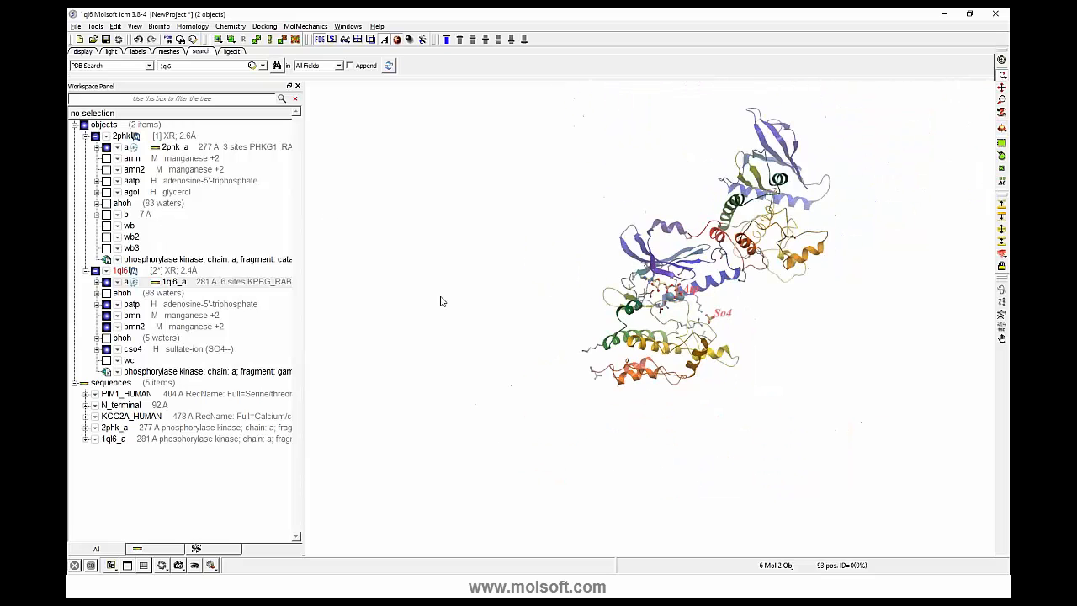
pyautogui.moveTo(440, 300); pyautogui.dragTo(495, 202)
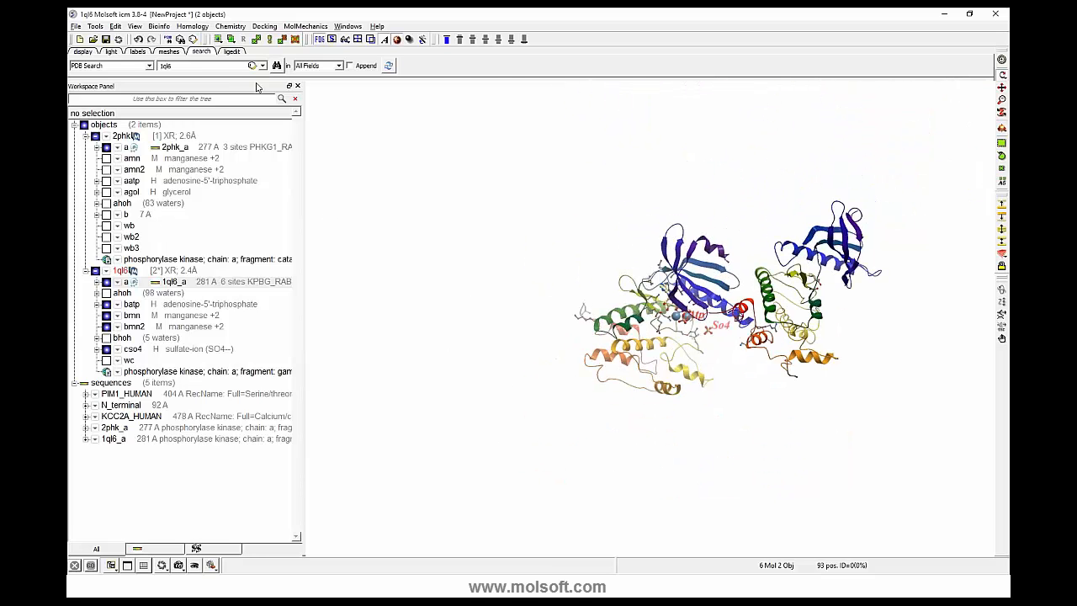
# - Color the ribbons of the two displayed proteins by object
pyautogui.click(83, 52)
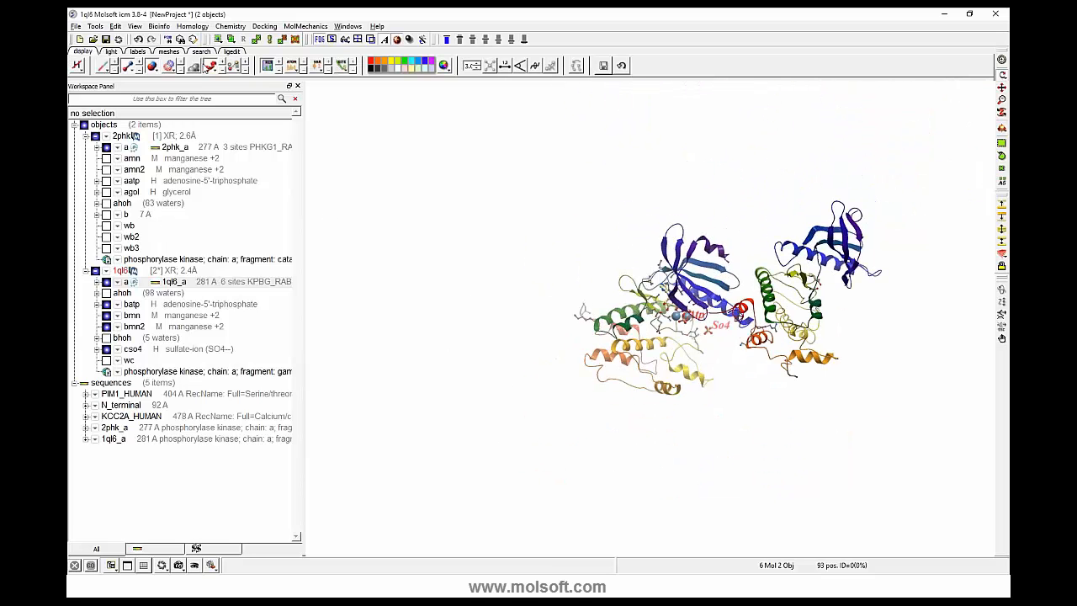
pyautogui.click(212, 68)
pyautogui.moveTo(252, 106)
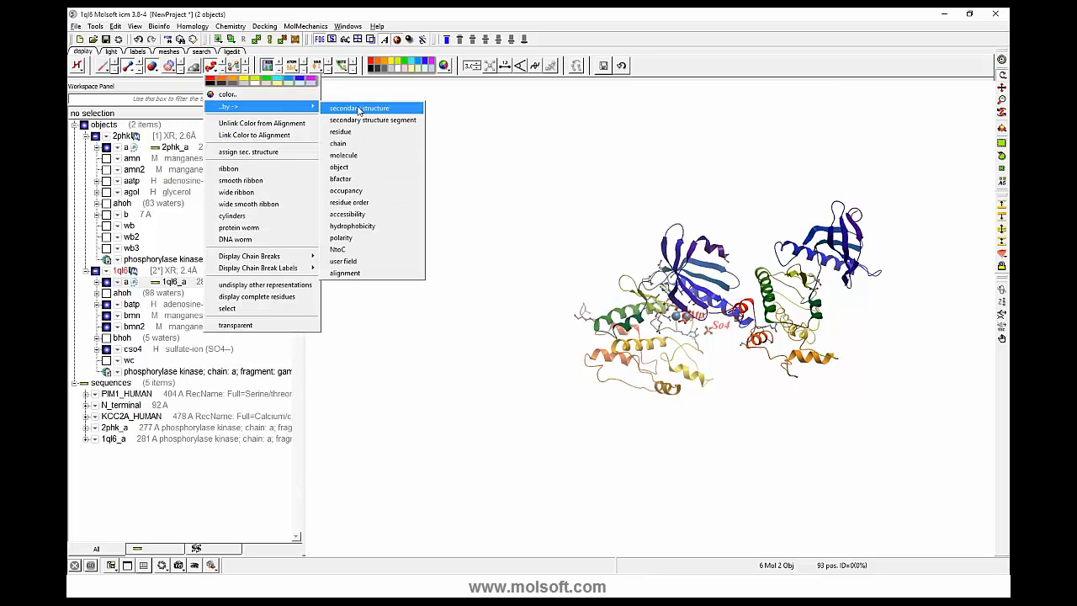
pyautogui.click(340, 166)
pyautogui.moveTo(408, 213); pyautogui.dragTo(467, 256)
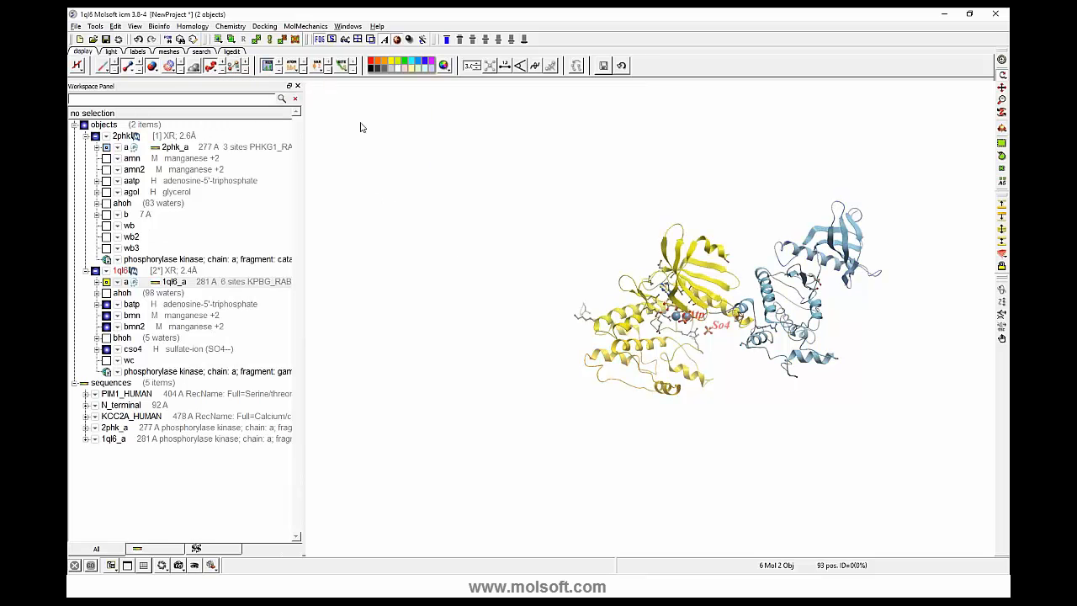
# - Hide the stick representation of the side chains and ligands in both displayed structures
pyautogui.click(132, 67)
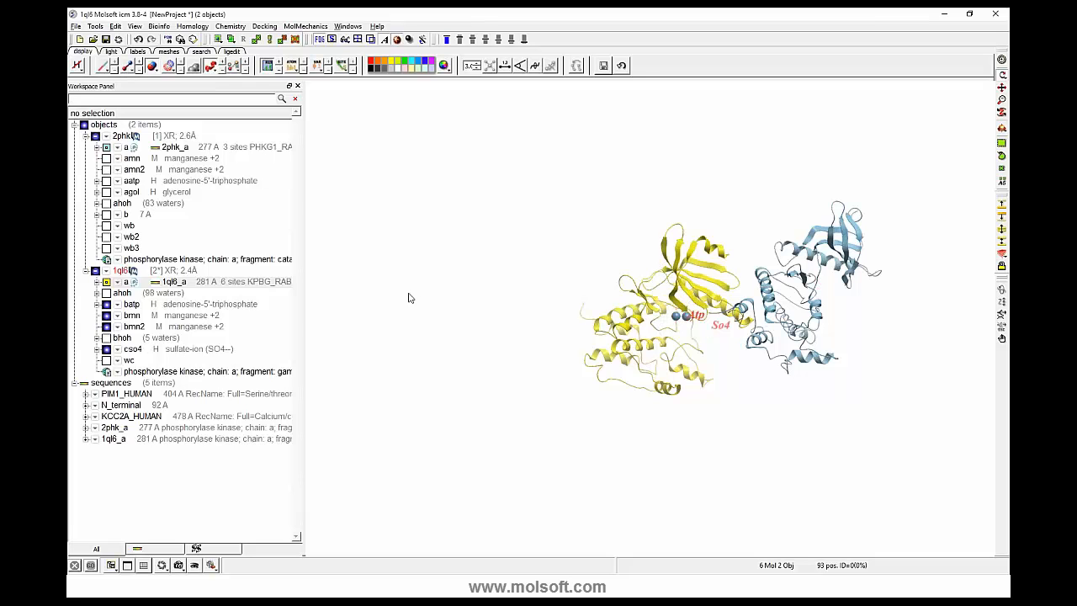
pyautogui.moveTo(408, 293); pyautogui.dragTo(312, 287, button='middle')
pyautogui.moveTo(386, 342); pyautogui.dragTo(394, 348)
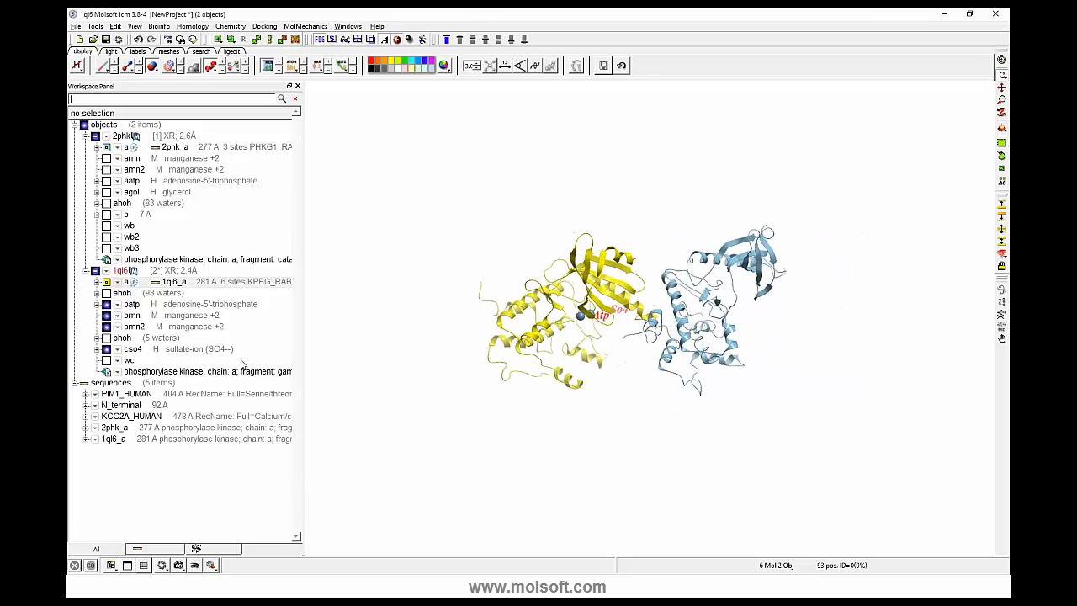
# - Load the CHK2_HUMAN sequence from Uniprot using the query chk2_HUMAN
pyautogui.click(201, 52)
pyautogui.click(149, 65)
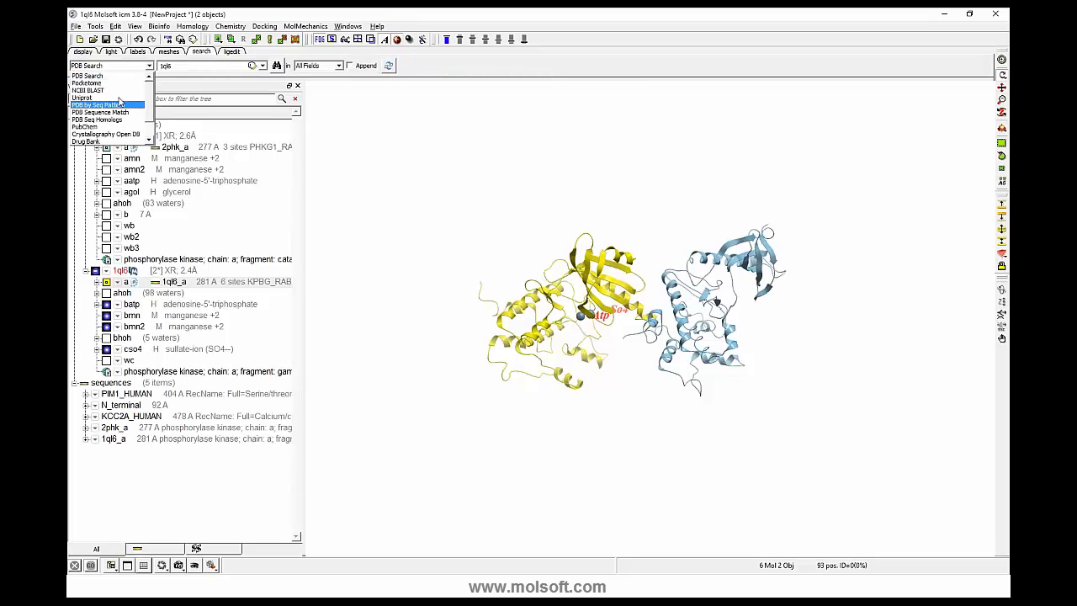
pyautogui.click(122, 101)
pyautogui.moveTo(176, 68)
pyautogui.mouseDown()
pyautogui.moveTo(160, 77)
pyautogui.moveTo(173, 65)
pyautogui.moveTo(158, 66)
pyautogui.mouseUp()
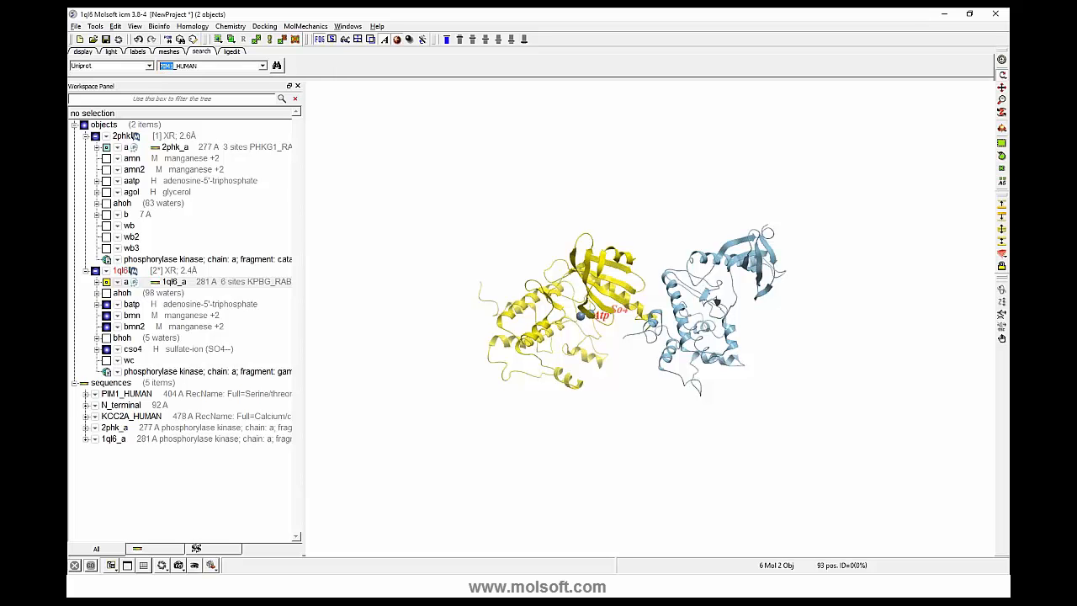
pyautogui.write('phkg1')
pyautogui.press('Return')
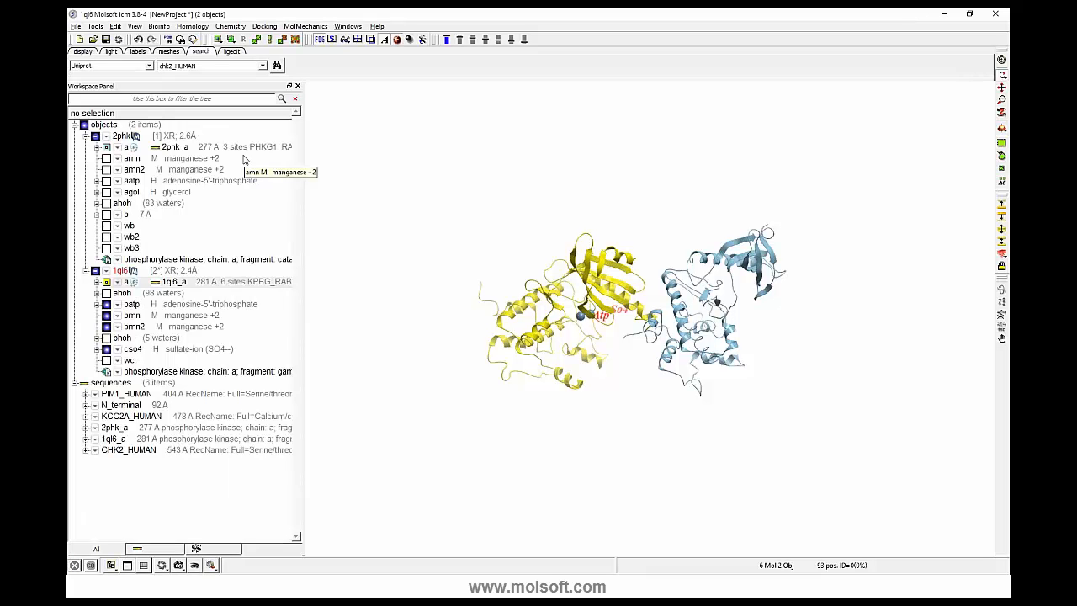
# - Load the MK14_HUMAN sequence from Uniprot using the query mk14_HUMAN
pyautogui.doubleClick(170, 66)
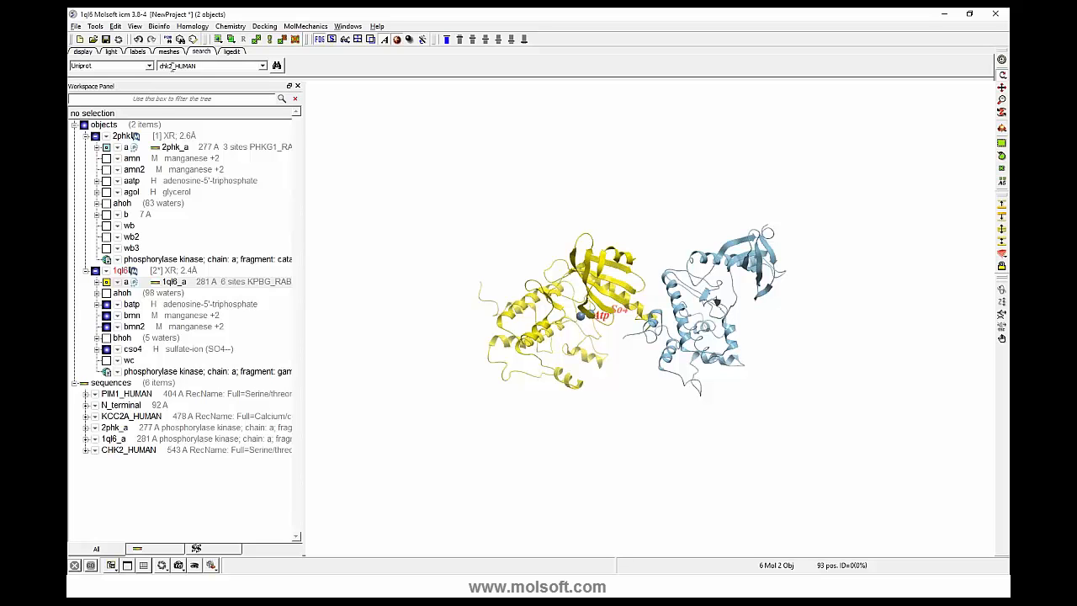
pyautogui.doubleClick(172, 67)
pyautogui.write('mk14')
pyautogui.press('Return')
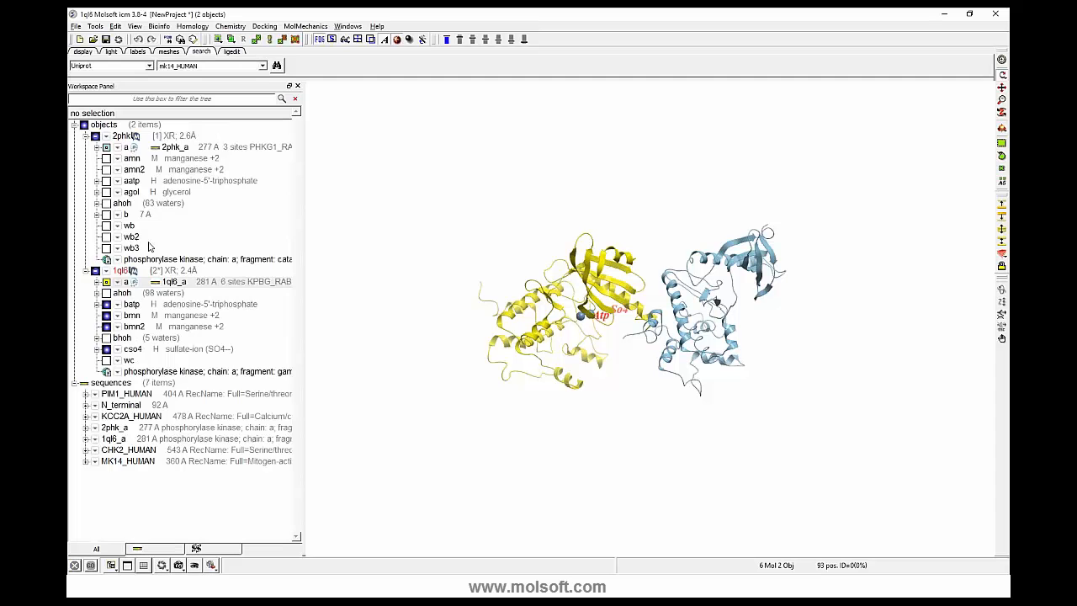
# - Collapse the 2phk and 1ql6 objects in the workspace tree and delete the N_terminal sequence
pyautogui.click(86, 136)
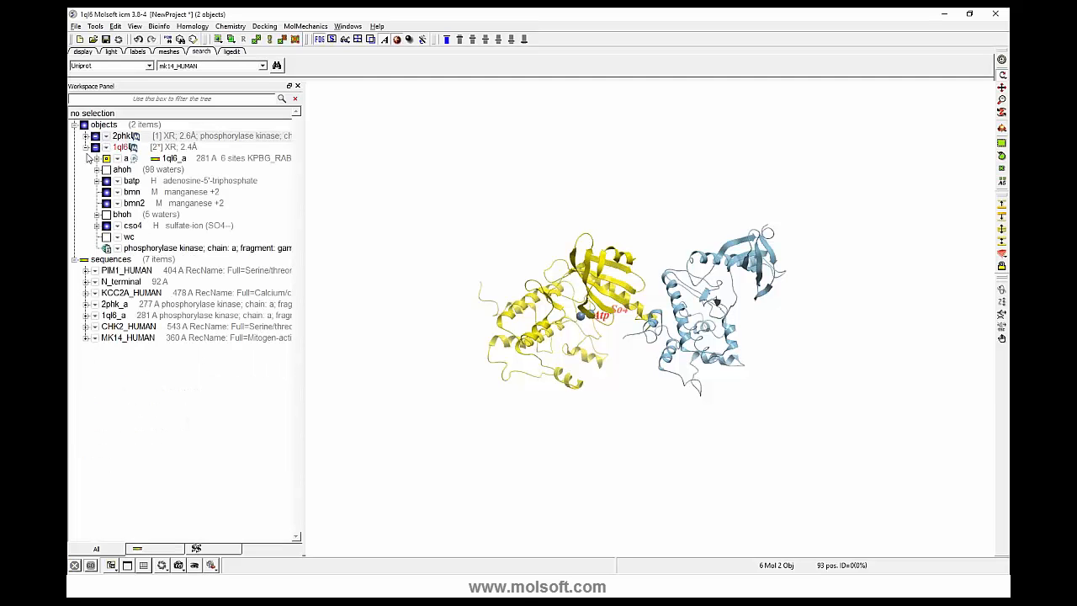
pyautogui.click(86, 147)
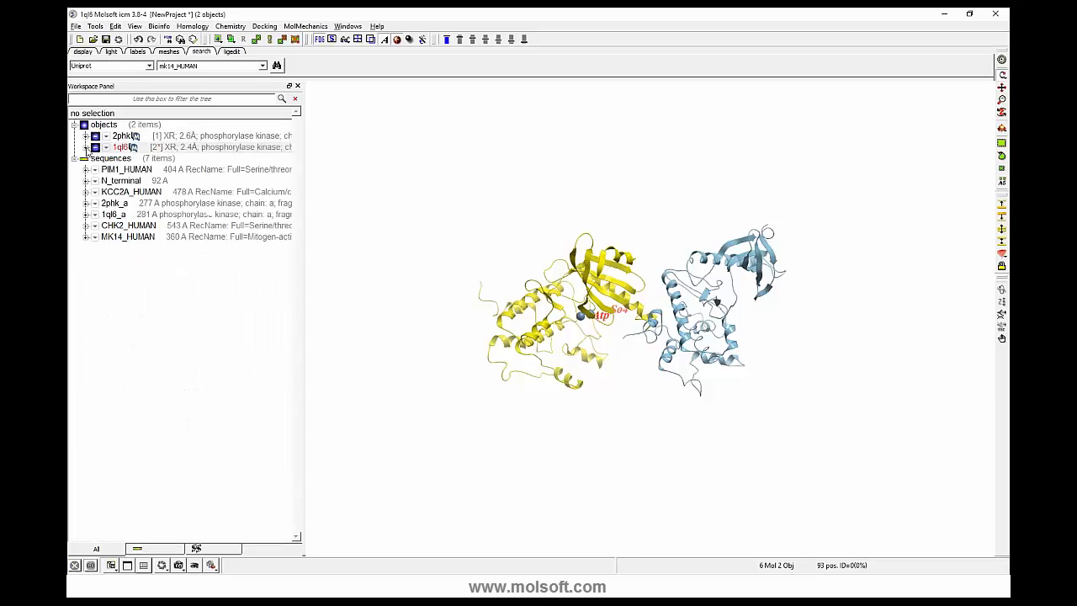
pyautogui.rightClick(123, 182)
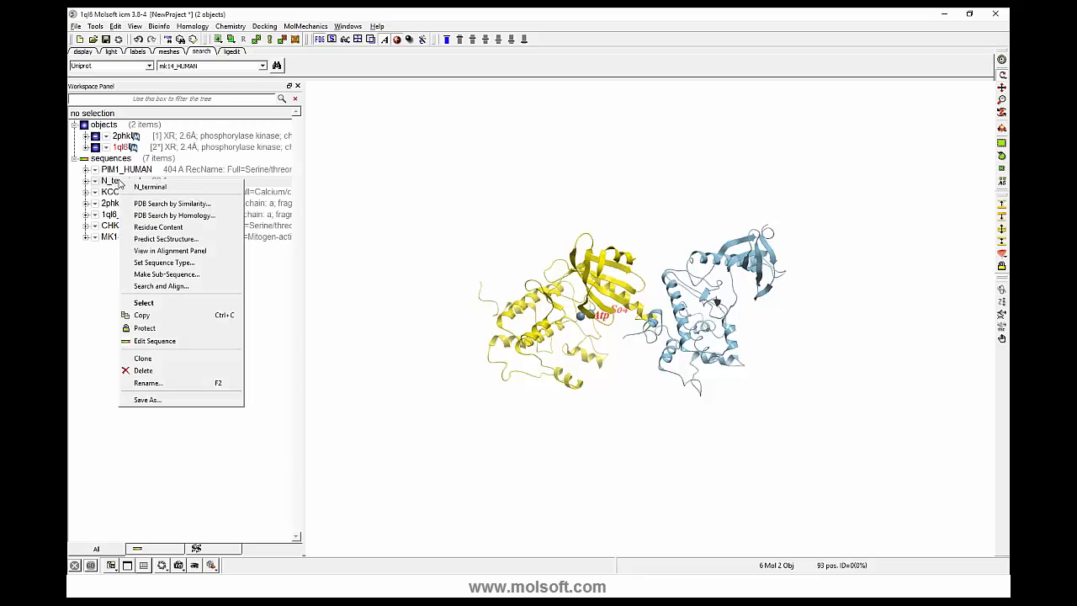
pyautogui.click(167, 371)
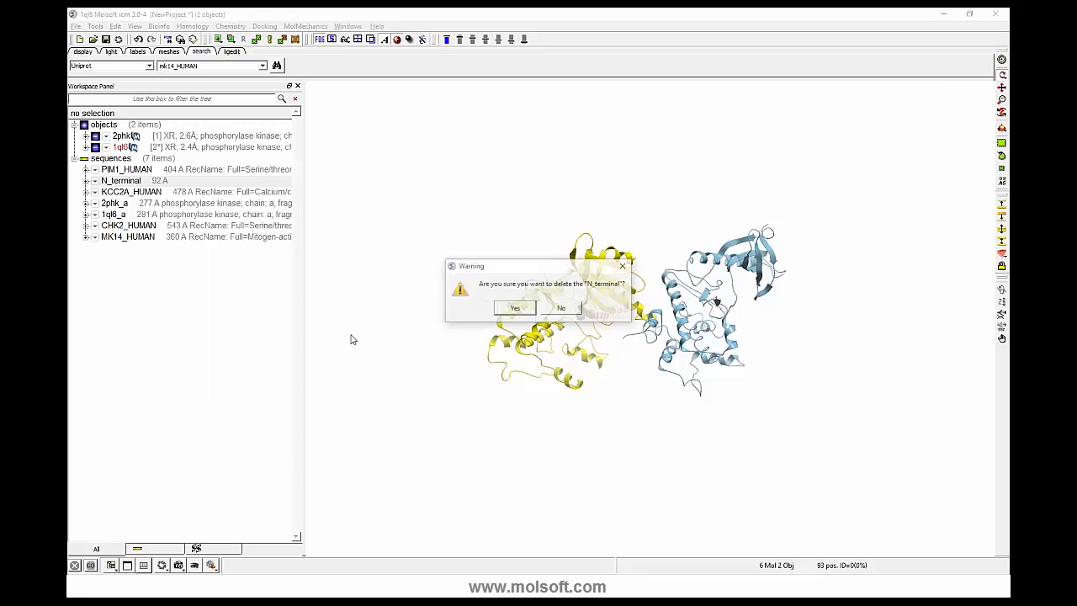
pyautogui.click(507, 311)
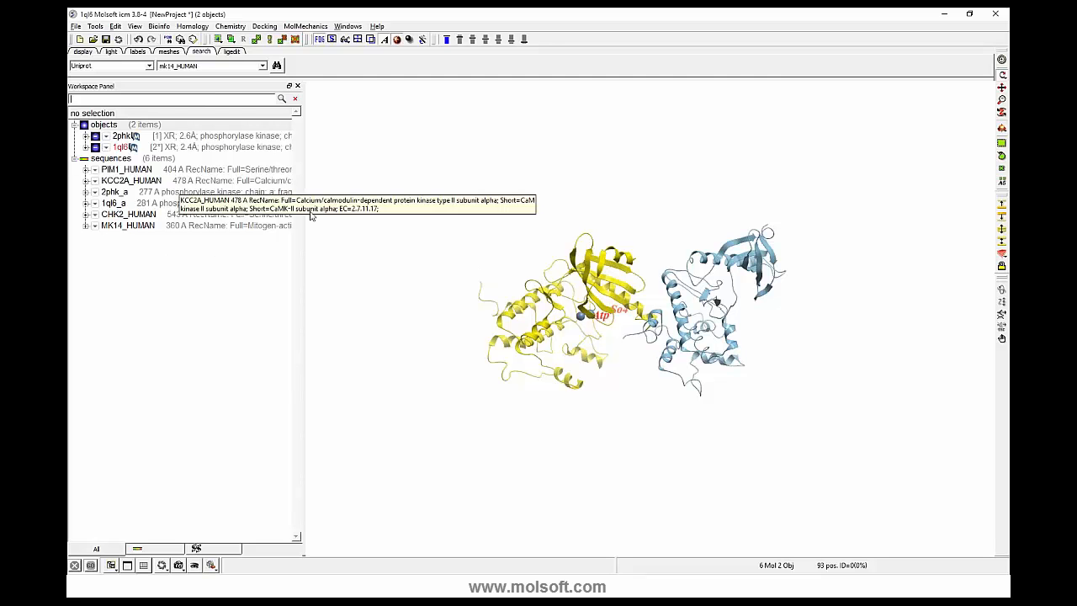
# - Select all six sequences in the workspace tree and align them with one another
pyautogui.moveTo(313, 213); pyautogui.dragTo(321, 207)
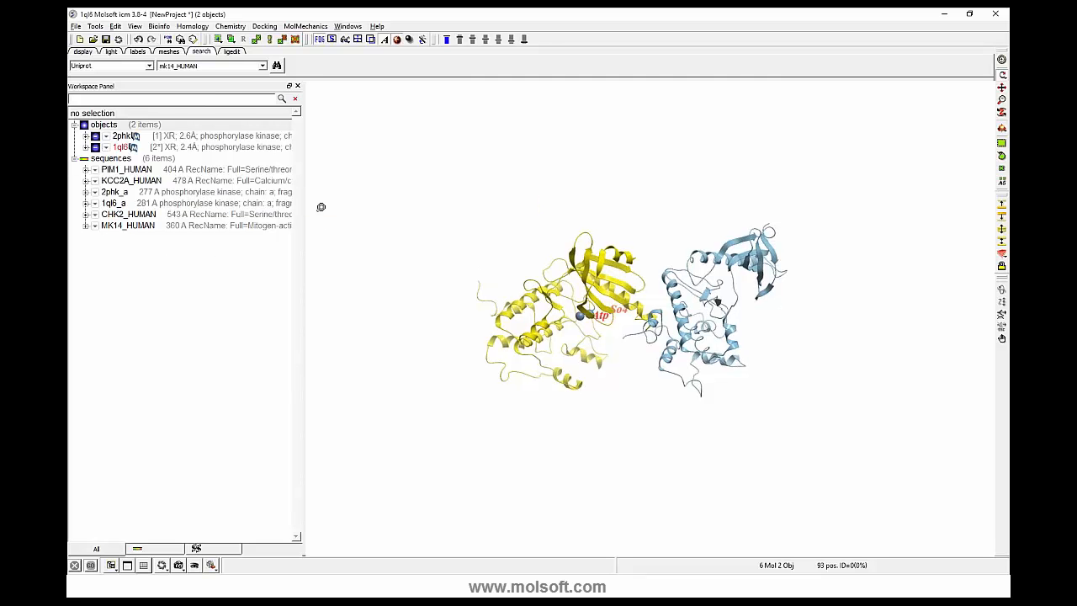
pyautogui.click(152, 162)
pyautogui.click(163, 267)
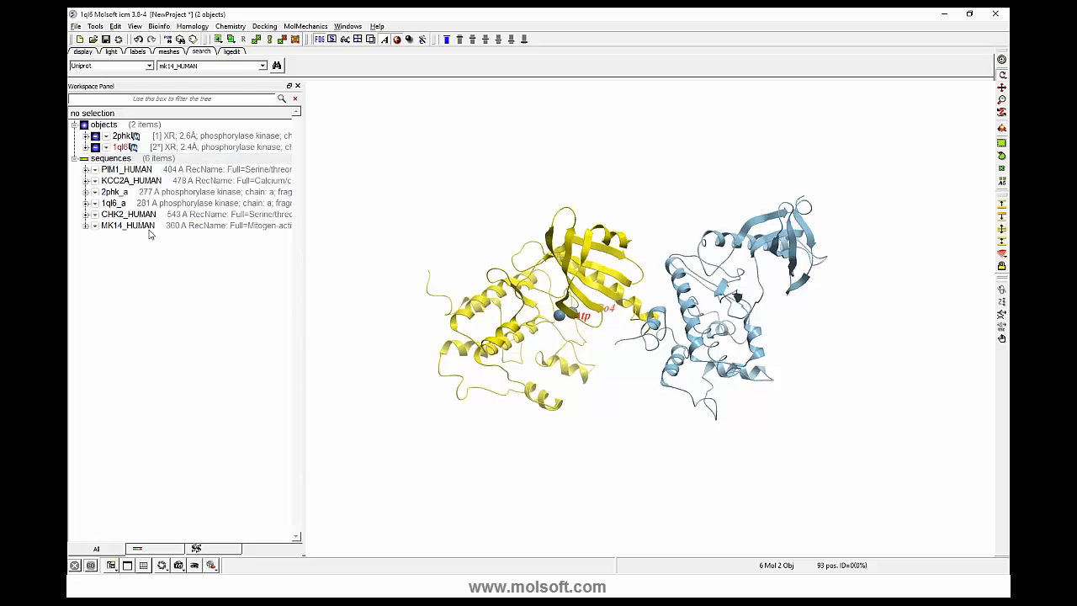
pyautogui.click(152, 227)
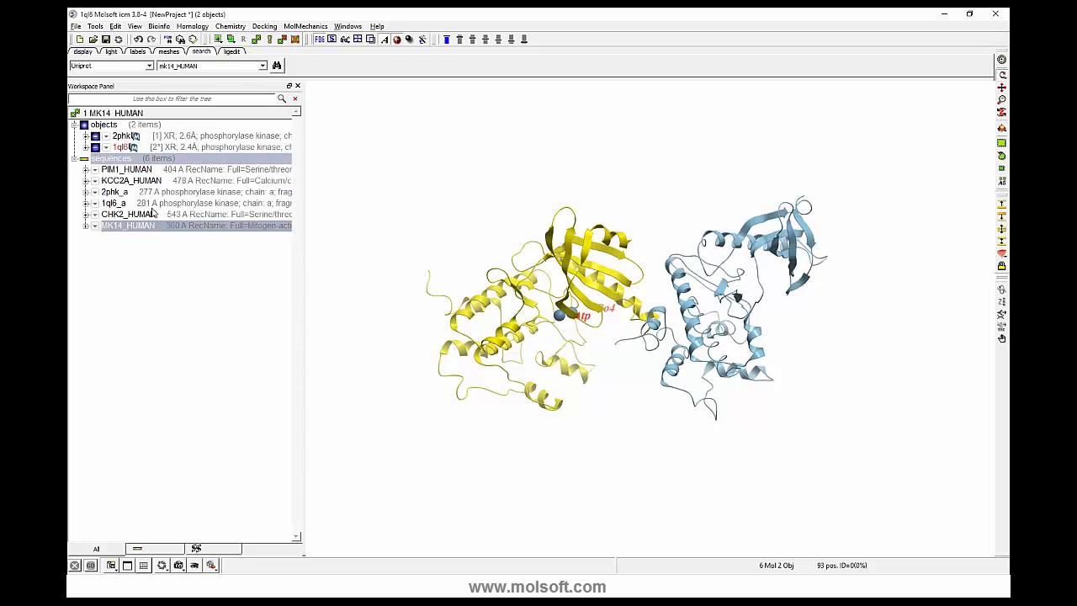
pyautogui.keyDown('ctrl'); pyautogui.click(156, 203); pyautogui.keyUp('ctrl')
pyautogui.keyDown('ctrl'); pyautogui.click(164, 191); pyautogui.keyUp('ctrl')
pyautogui.keyDown('ctrl'); pyautogui.click(174, 171); pyautogui.keyUp('ctrl')
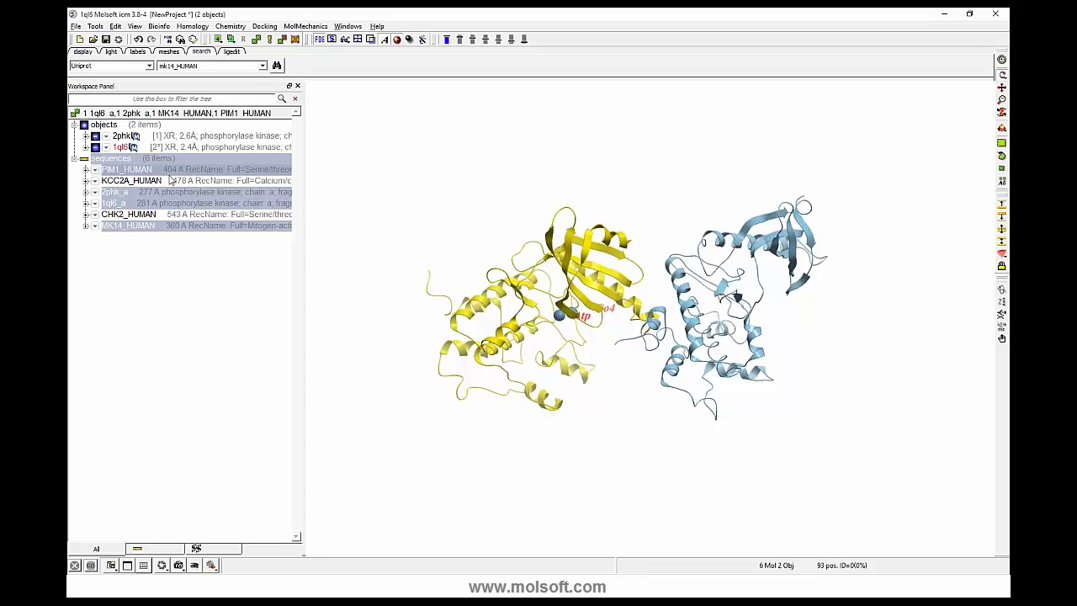
pyautogui.click(181, 174)
pyautogui.keyDown('shift'); pyautogui.click(177, 227); pyautogui.keyUp('shift')
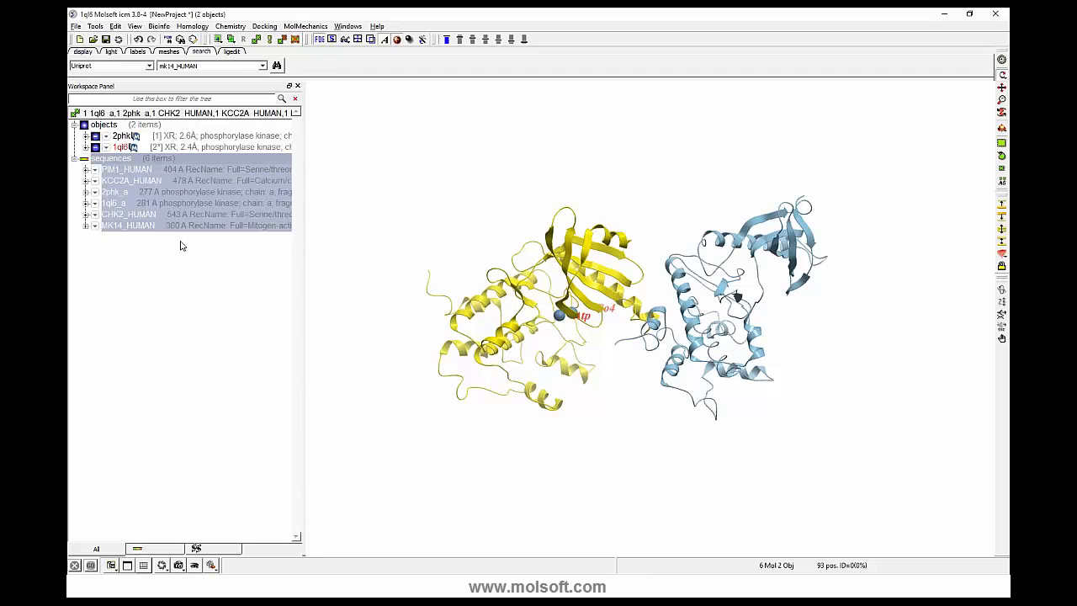
pyautogui.click(180, 245)
pyautogui.click(147, 160)
pyautogui.rightClick(140, 203)
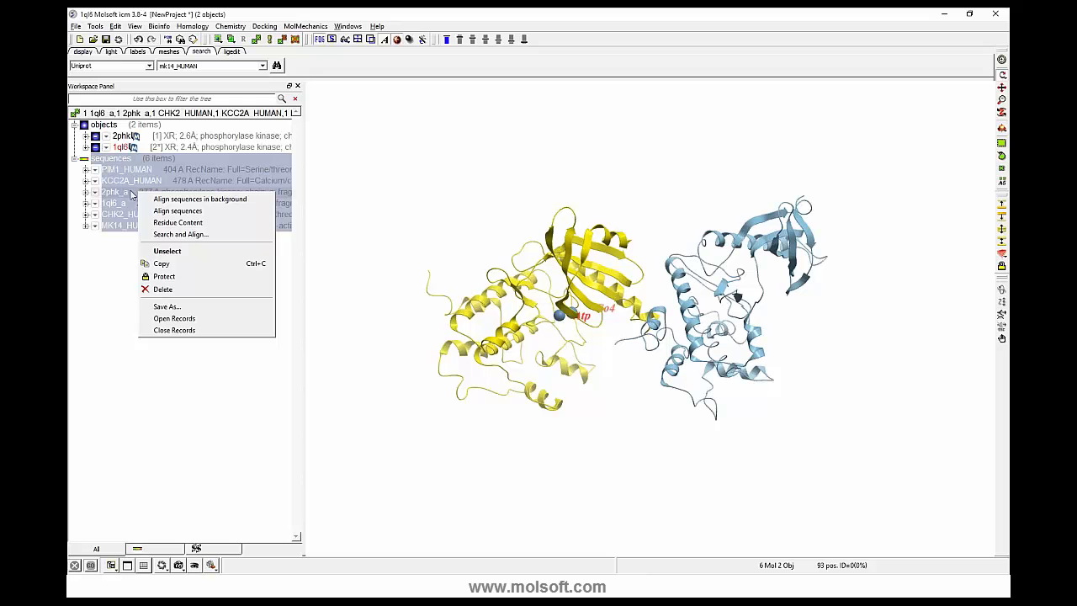
pyautogui.click(167, 213)
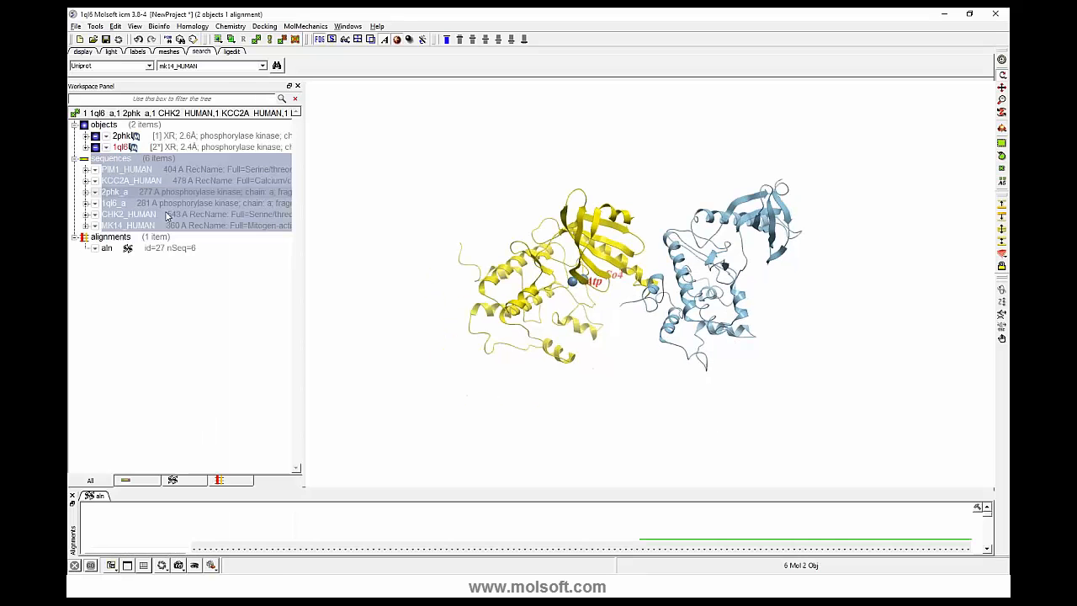
# - Enlarge the alignment view to show all aligned sequences and expand the 2phk object in the workspace tree
pyautogui.moveTo(510, 496); pyautogui.dragTo(508, 291)
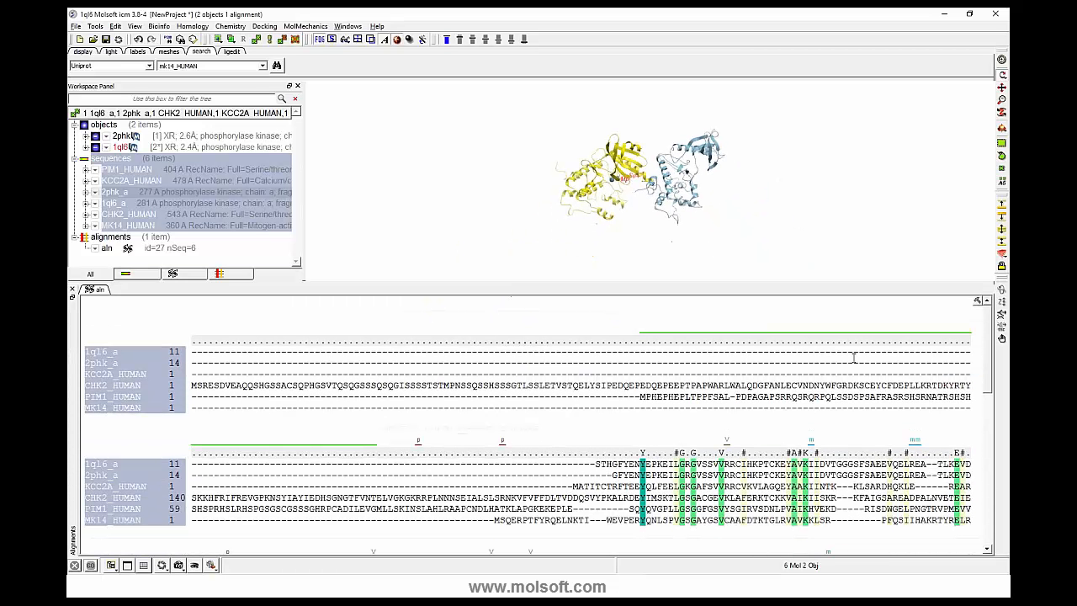
pyautogui.moveTo(990, 356)
pyautogui.mouseDown()
pyautogui.moveTo(991, 401)
pyautogui.moveTo(986, 340)
pyautogui.mouseUp()
pyautogui.click(85, 137)
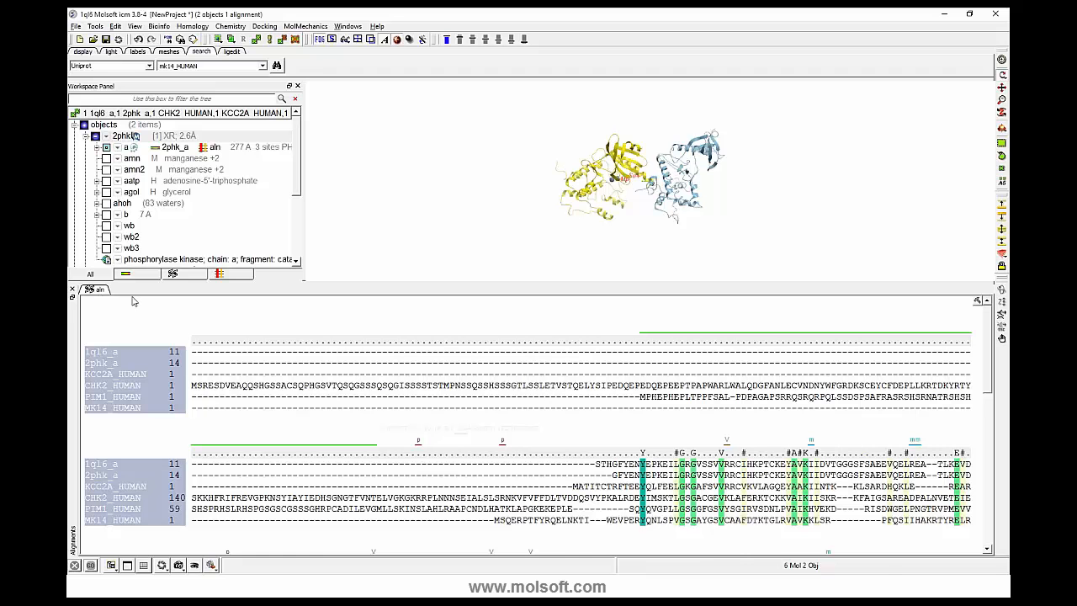
pyautogui.scroll(-2, 519, 381)
pyautogui.scroll(2, 519, 381)
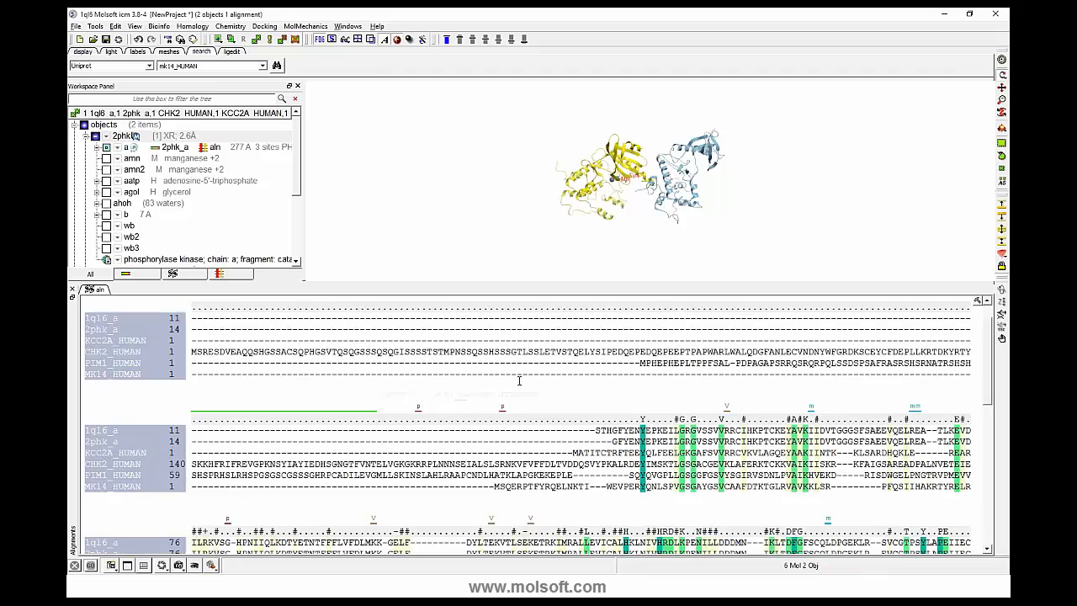
# - Select the alignment block from the GRG motif through AVKII in all six sequences and expand the residues of 2phk chain a
pyautogui.moveTo(673, 458); pyautogui.dragTo(843, 529)
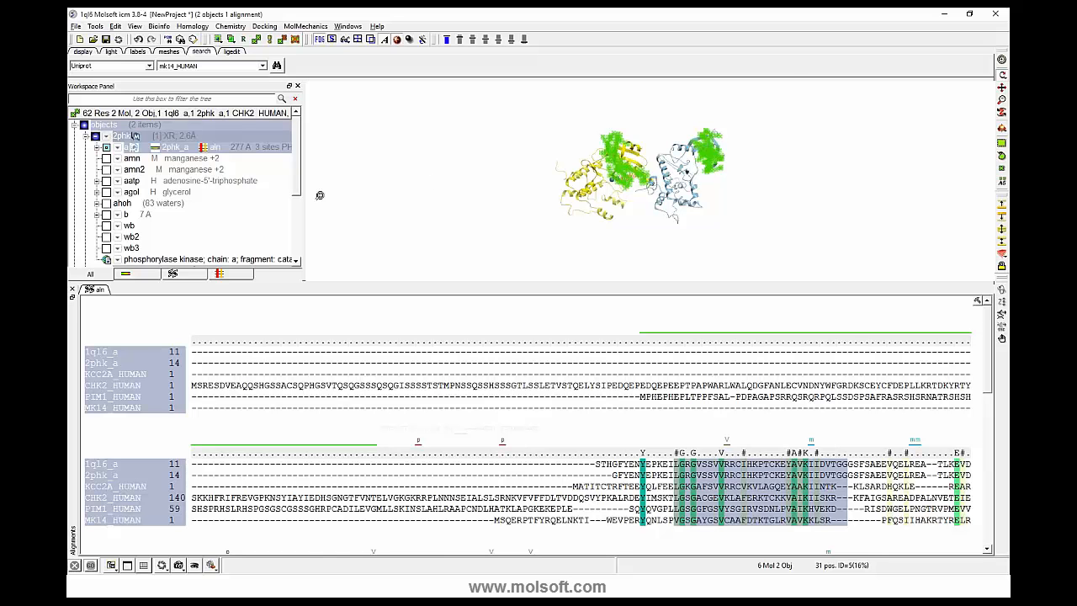
pyautogui.moveTo(319, 195); pyautogui.dragTo(322, 118)
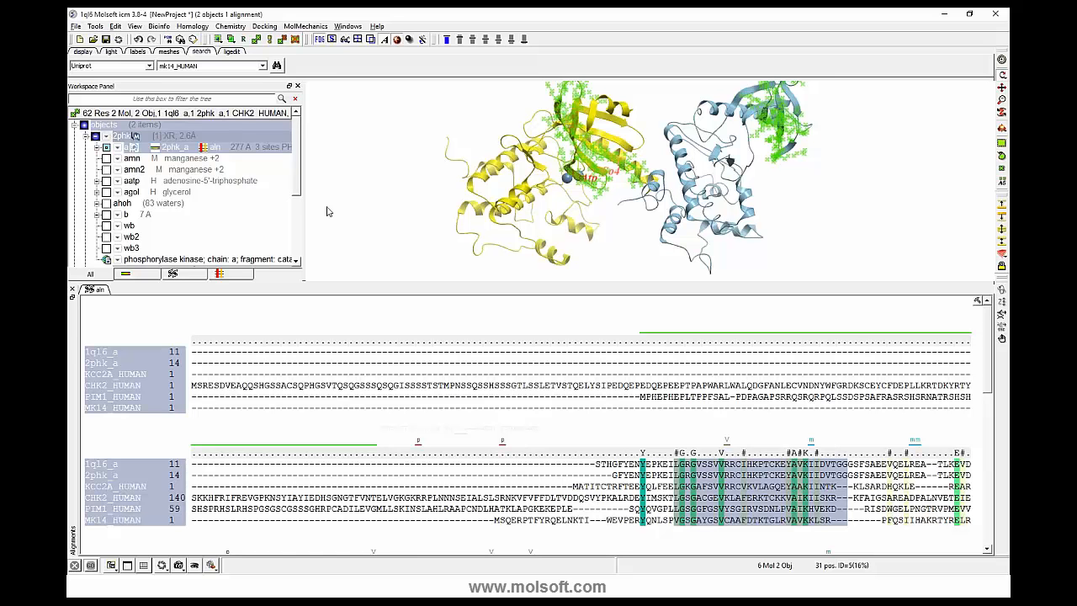
pyautogui.click(96, 148)
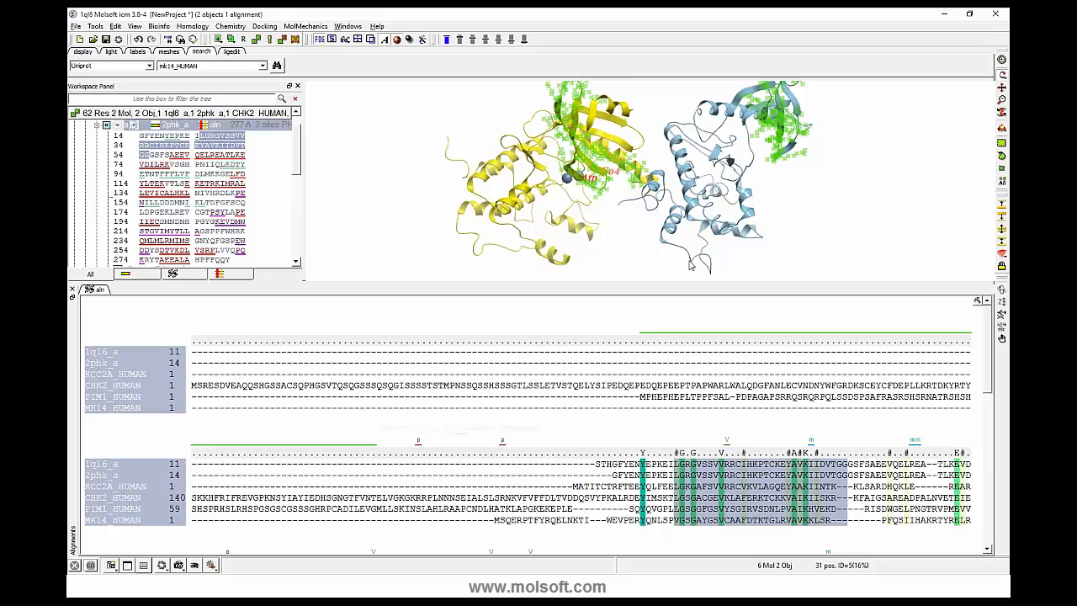
# - Display the selected residues of both structures as CPK spheres and color their carbon atoms white
pyautogui.click(82, 51)
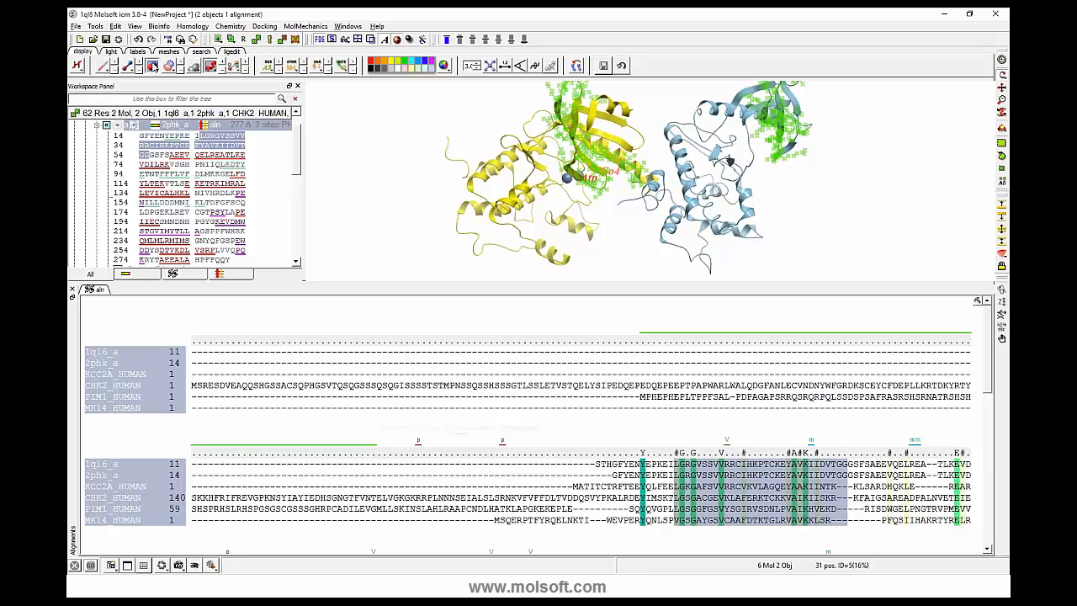
pyautogui.click(152, 67)
pyautogui.rightClick(153, 69)
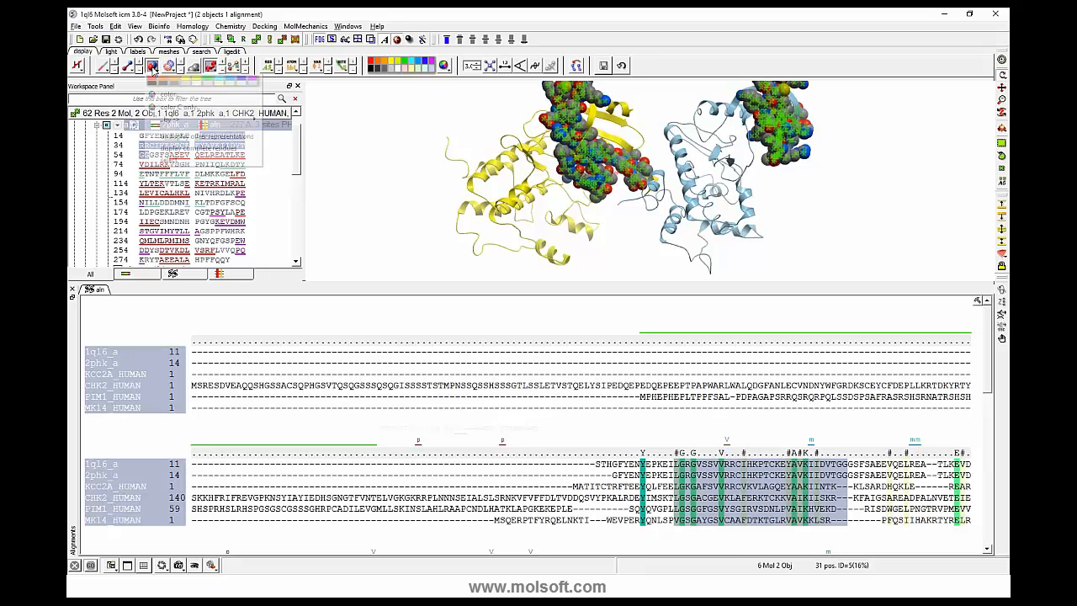
pyautogui.click(252, 118)
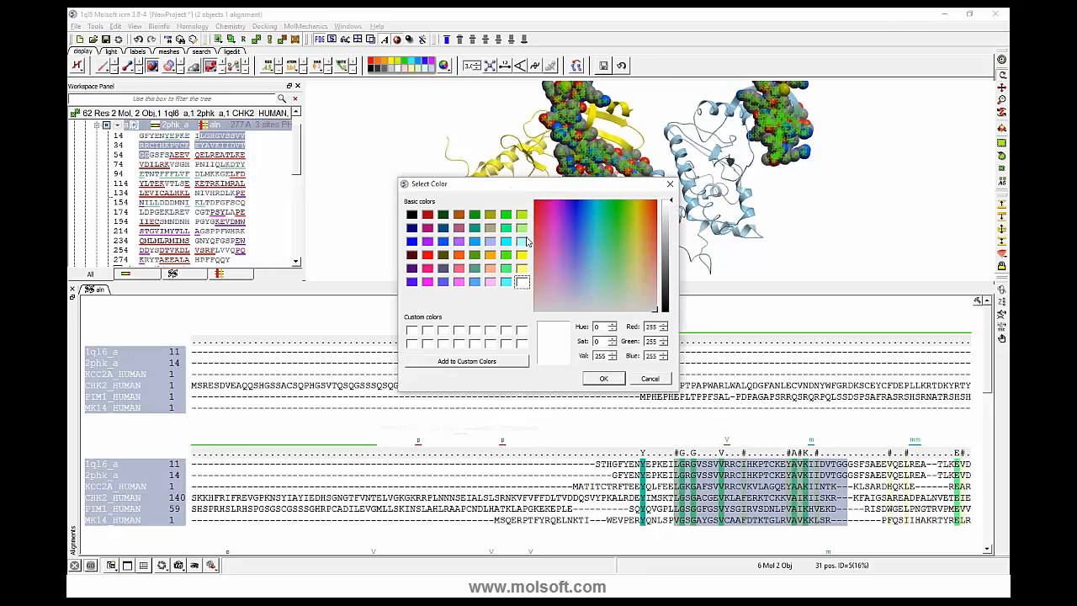
pyautogui.click(603, 380)
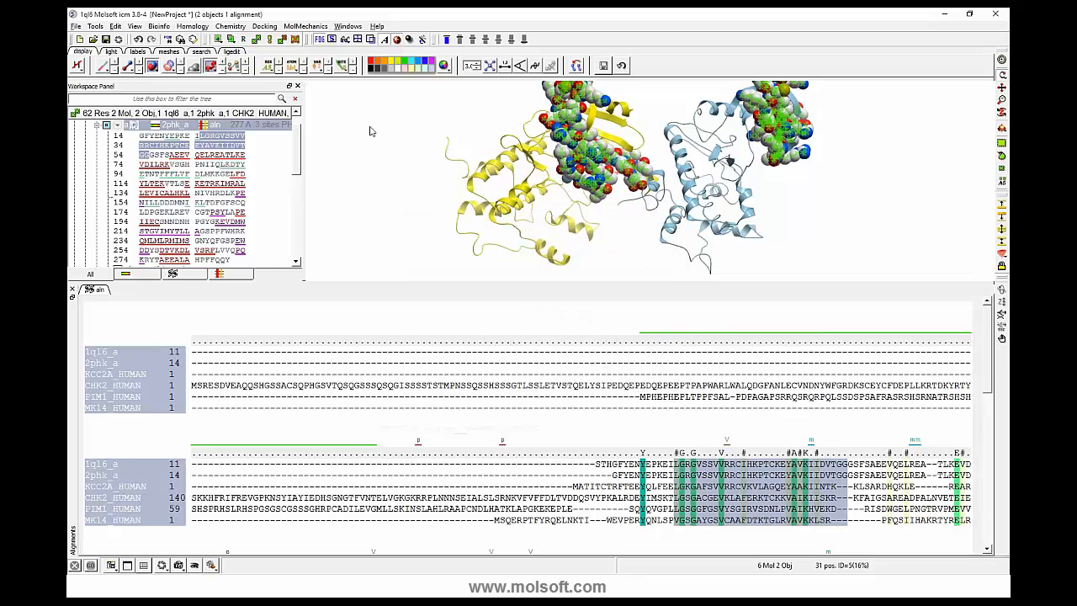
# - Hide the CPK spheres of the selected residues and clear the block selection in the alignment
pyautogui.moveTo(370, 128); pyautogui.dragTo(375, 241)
pyautogui.click(153, 68)
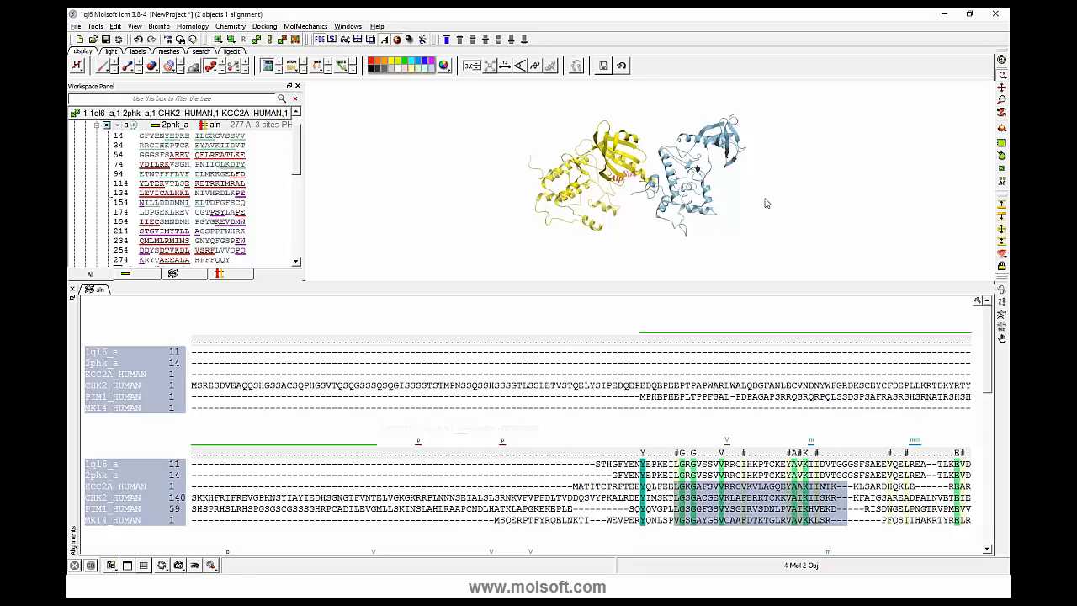
pyautogui.moveTo(765, 203); pyautogui.dragTo(707, 163)
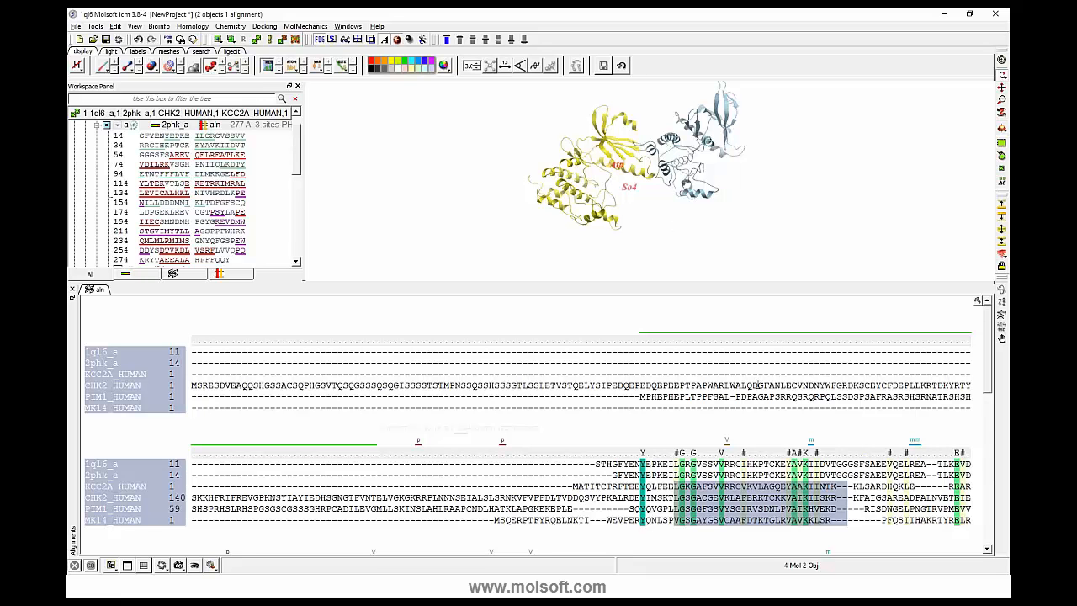
pyautogui.click(771, 462)
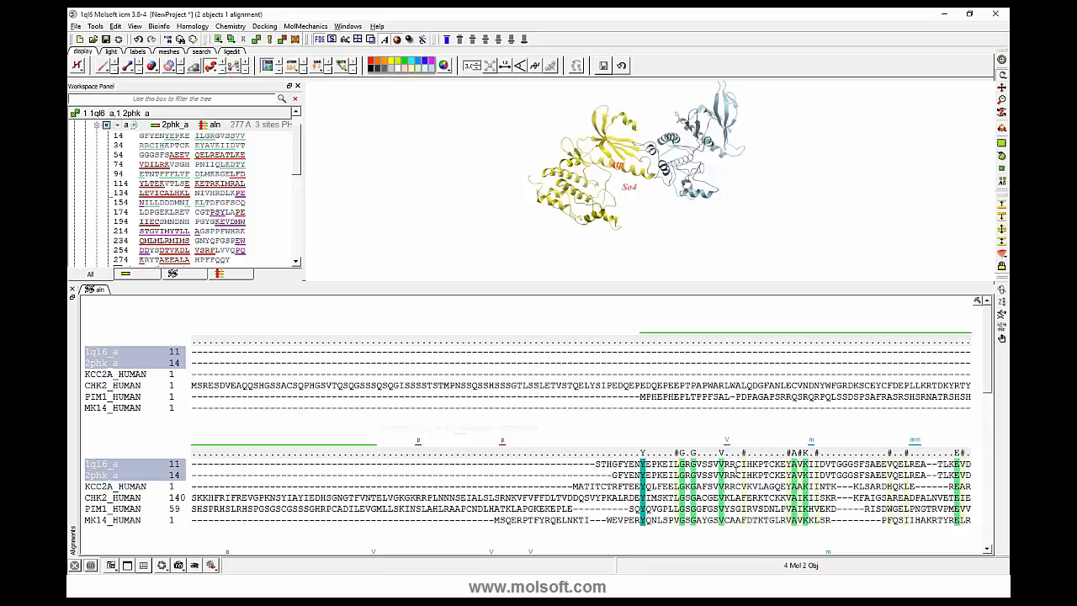
# - Select both displayed proteins in the 3D view and superimpose them with 2phk as the static object
pyautogui.moveTo(675, 257)
pyautogui.mouseDown()
pyautogui.moveTo(676, 243)
pyautogui.moveTo(705, 260)
pyautogui.moveTo(689, 271)
pyautogui.moveTo(698, 299)
pyautogui.moveTo(687, 259)
pyautogui.mouseUp()
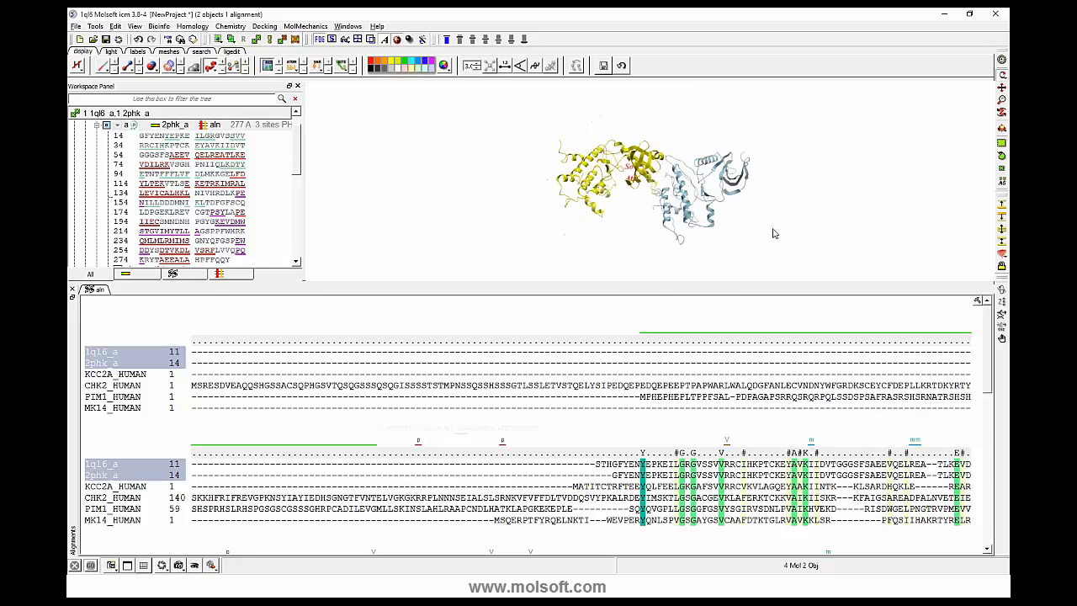
pyautogui.moveTo(774, 233); pyautogui.dragTo(657, 252)
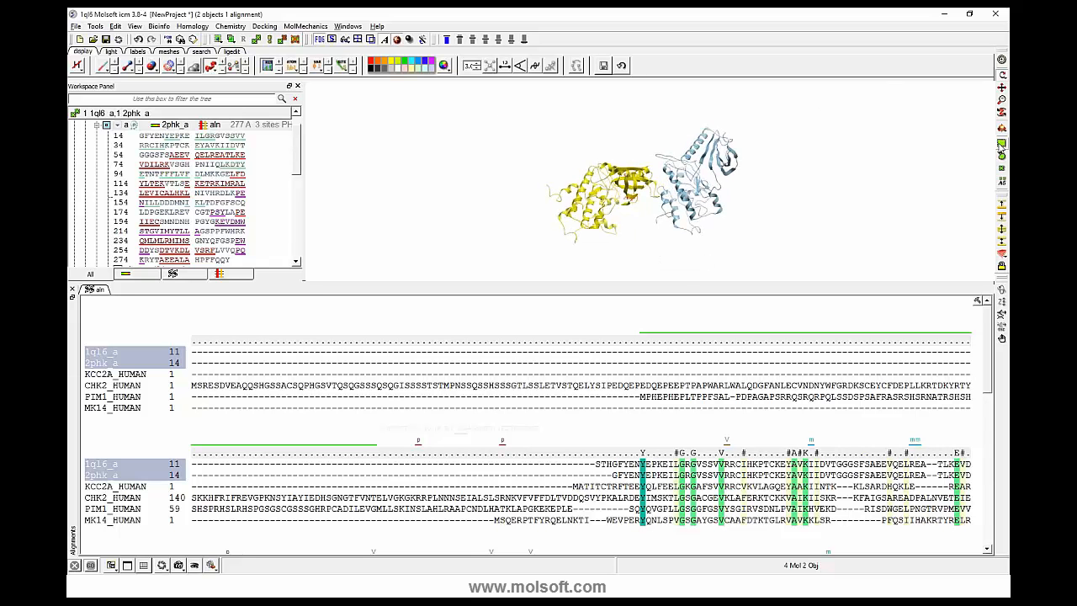
pyautogui.click(1001, 145)
pyautogui.moveTo(490, 108); pyautogui.dragTo(844, 276)
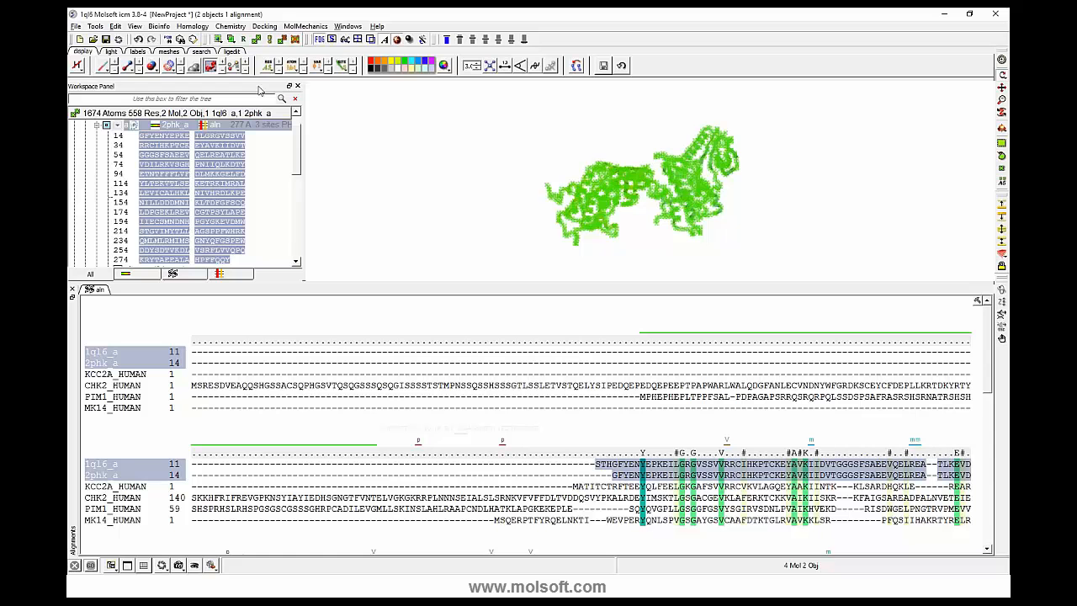
pyautogui.click(577, 67)
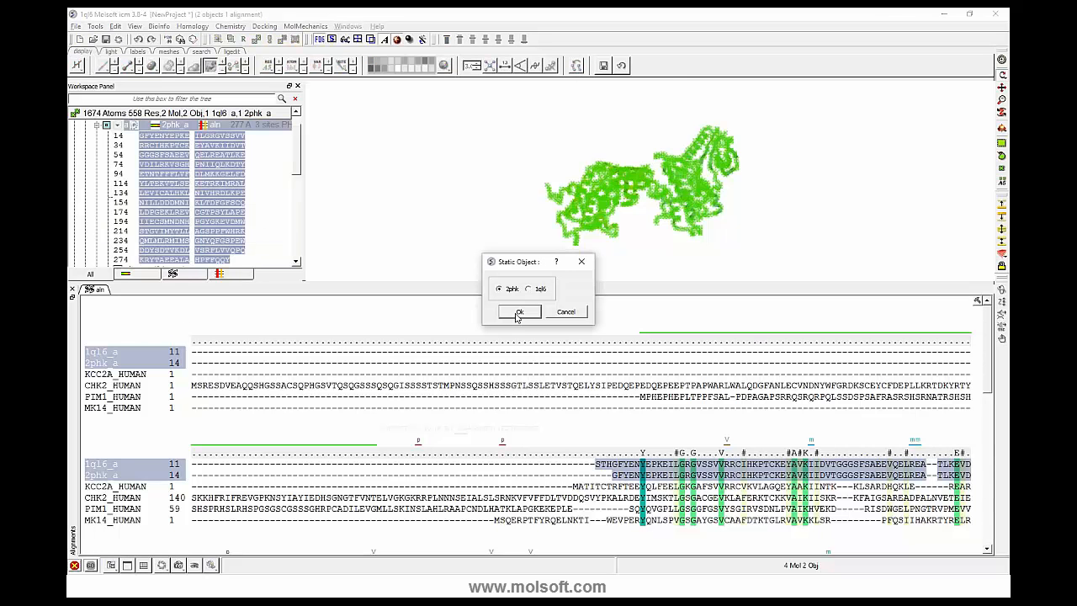
pyautogui.click(516, 316)
pyautogui.moveTo(397, 164); pyautogui.dragTo(440, 214)
pyautogui.moveTo(331, 207); pyautogui.dragTo(330, 105)
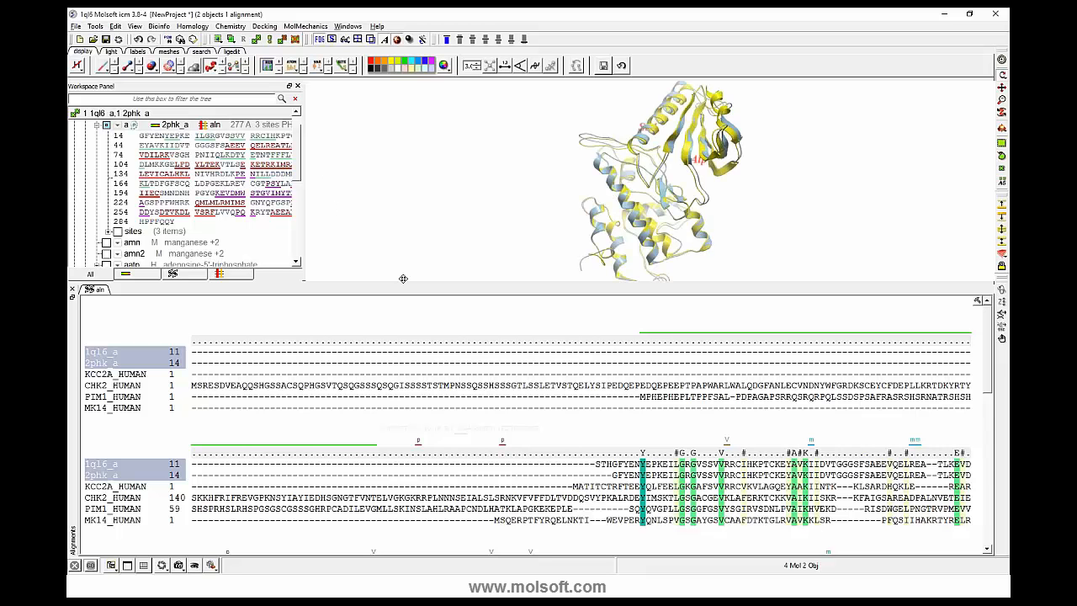
# - Enlarge the 3D view, select the upper domain of both kinases and superimpose them on it with 2phk as the static object
pyautogui.moveTo(403, 286); pyautogui.dragTo(404, 367)
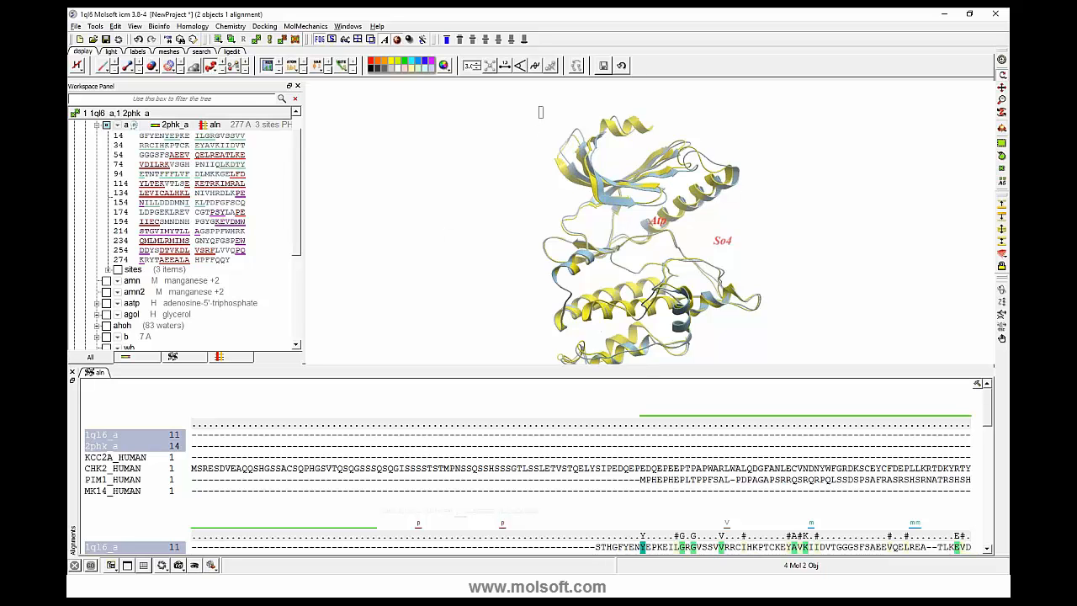
pyautogui.moveTo(540, 112); pyautogui.dragTo(740, 221)
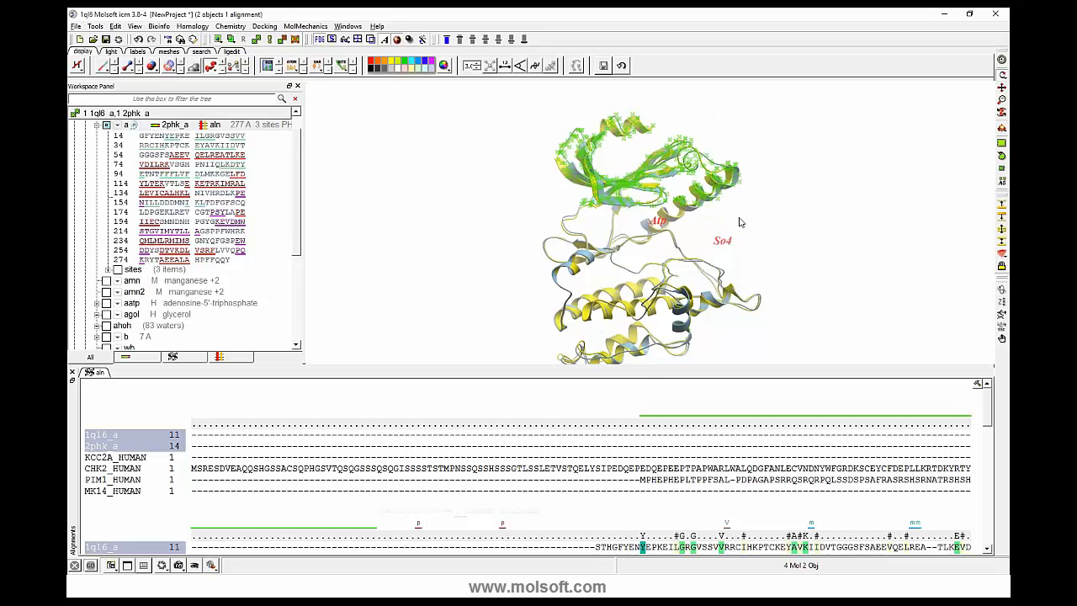
pyautogui.click(576, 65)
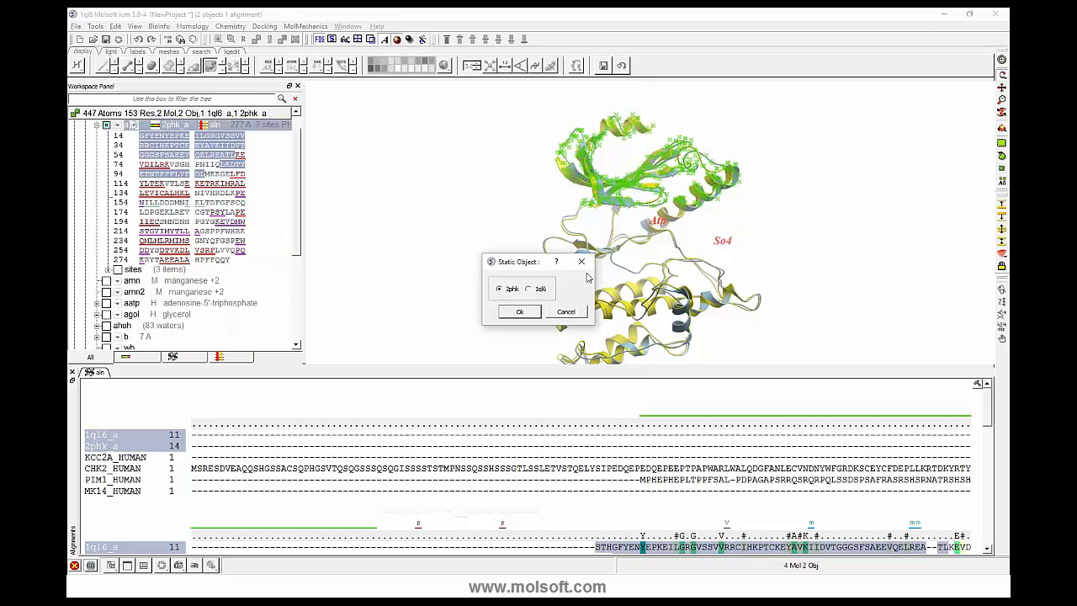
pyautogui.click(520, 312)
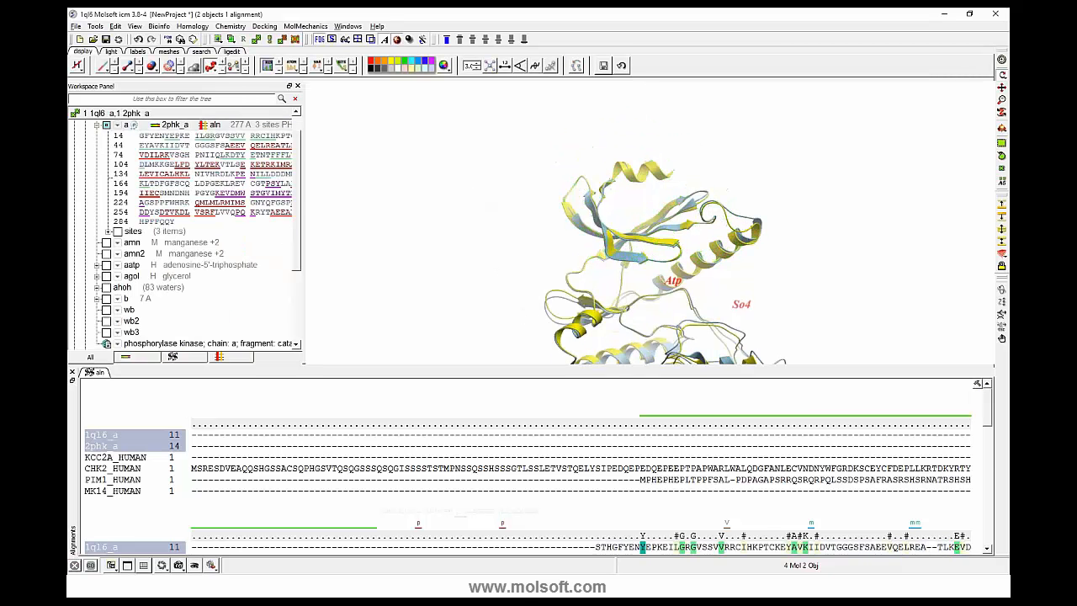
# - Select the middle region around the Atp label in both kinases and superimpose them on it with 2phk as the static object
pyautogui.moveTo(512, 200); pyautogui.dragTo(640, 165)
pyautogui.rightClick(526, 158)
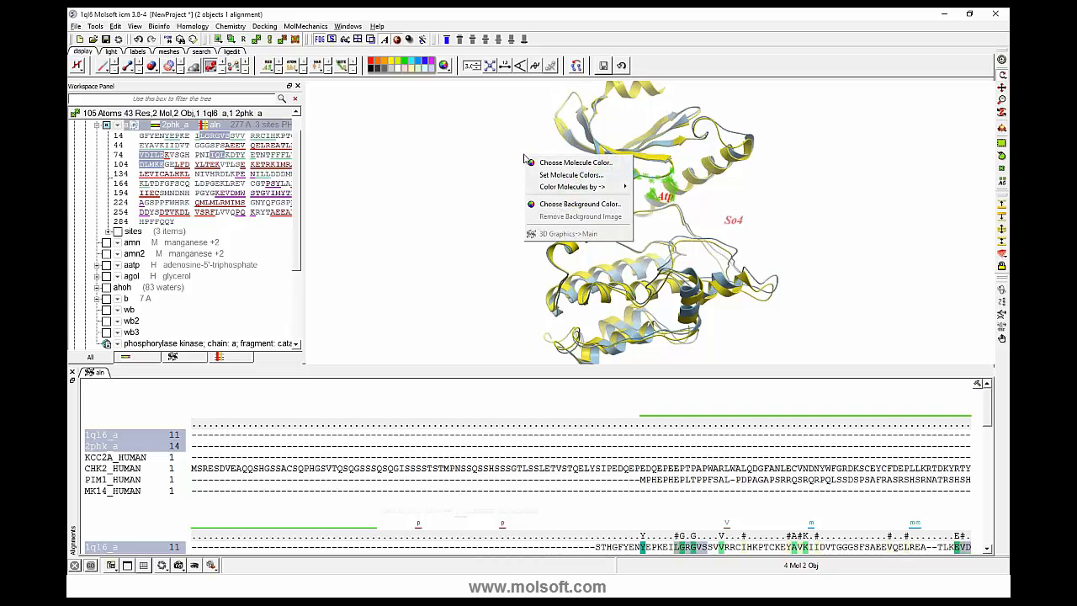
pyautogui.click(495, 154)
pyautogui.moveTo(496, 154); pyautogui.dragTo(689, 243)
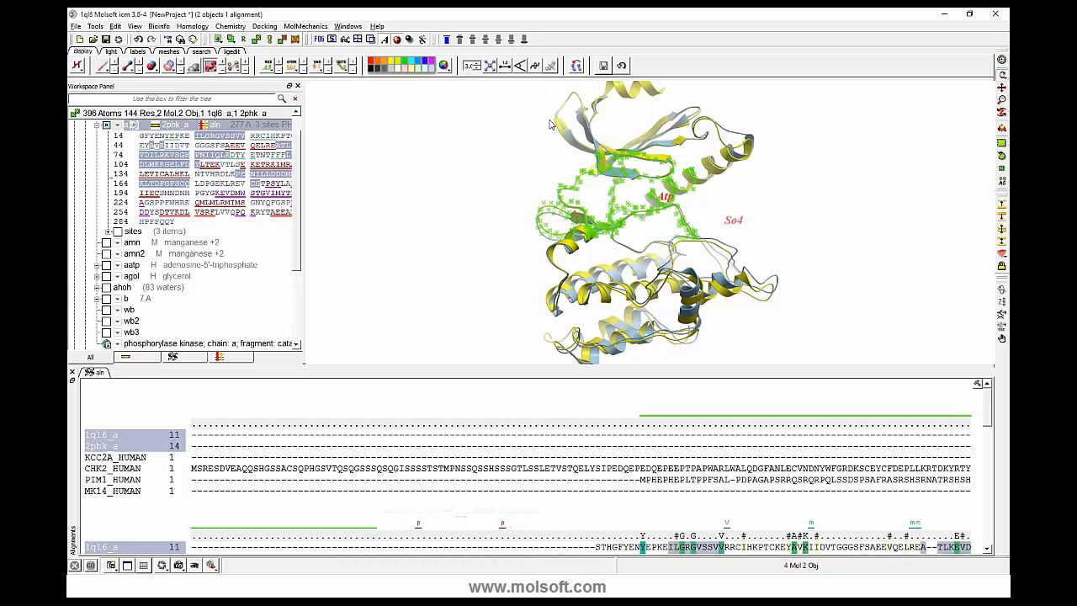
pyautogui.click(573, 67)
pyautogui.click(520, 311)
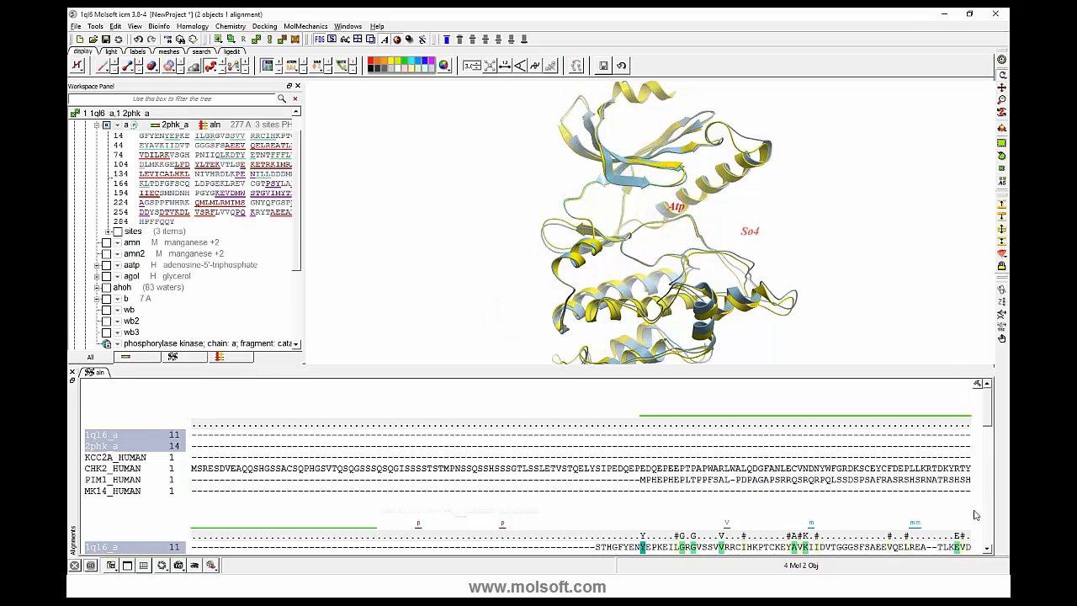
# - Display the 2phk ligand aatp (adenosine-5'-triphosphate) in the 3D view and examine it in the binding site
pyautogui.scroll(-3, 989, 414)
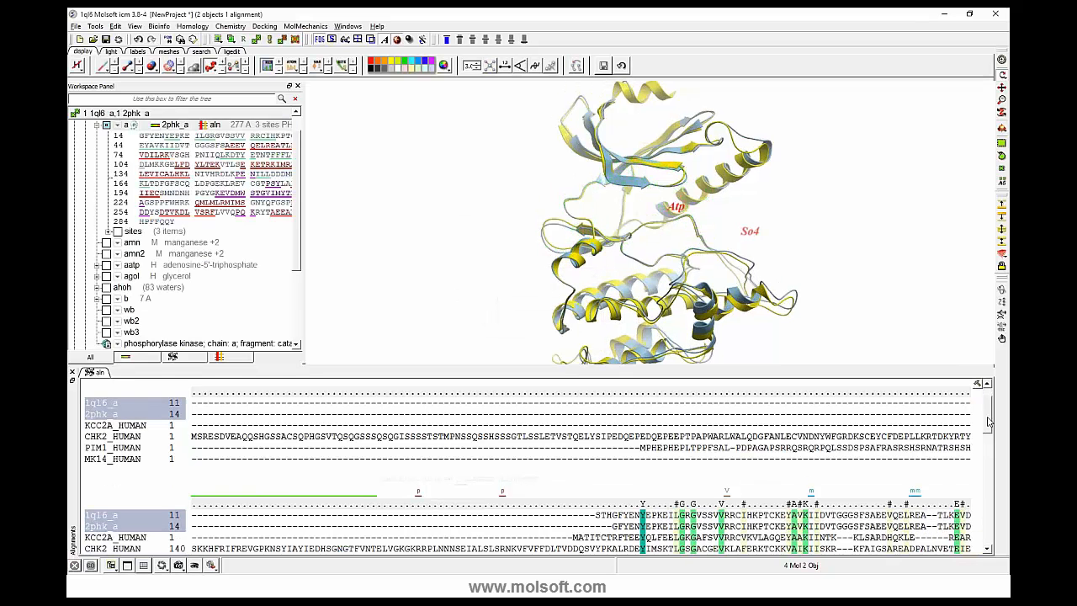
pyautogui.moveTo(988, 418); pyautogui.dragTo(983, 440)
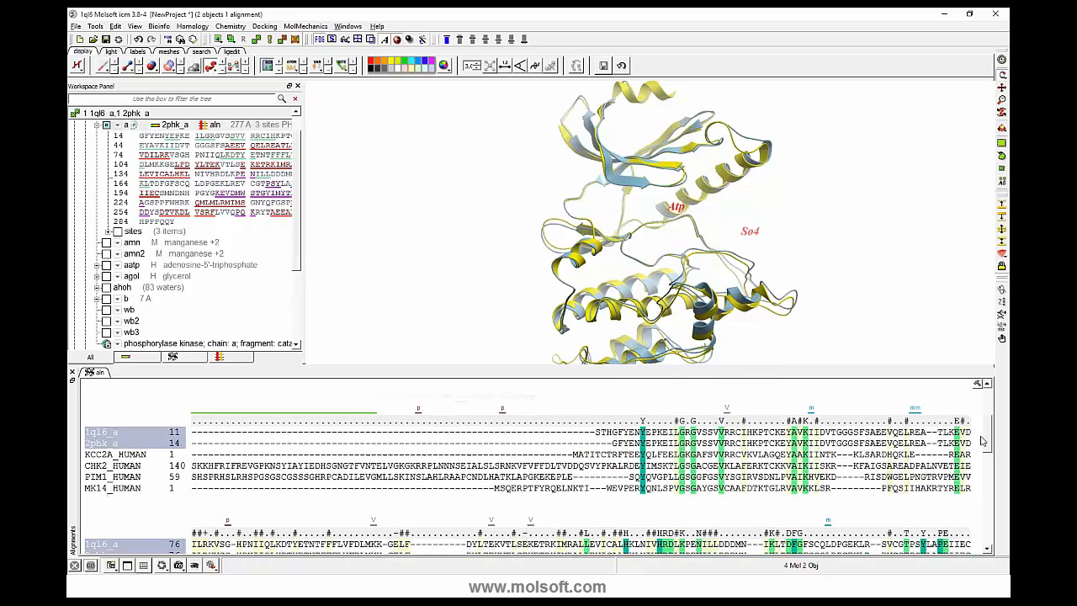
pyautogui.scroll(1, 134, 135)
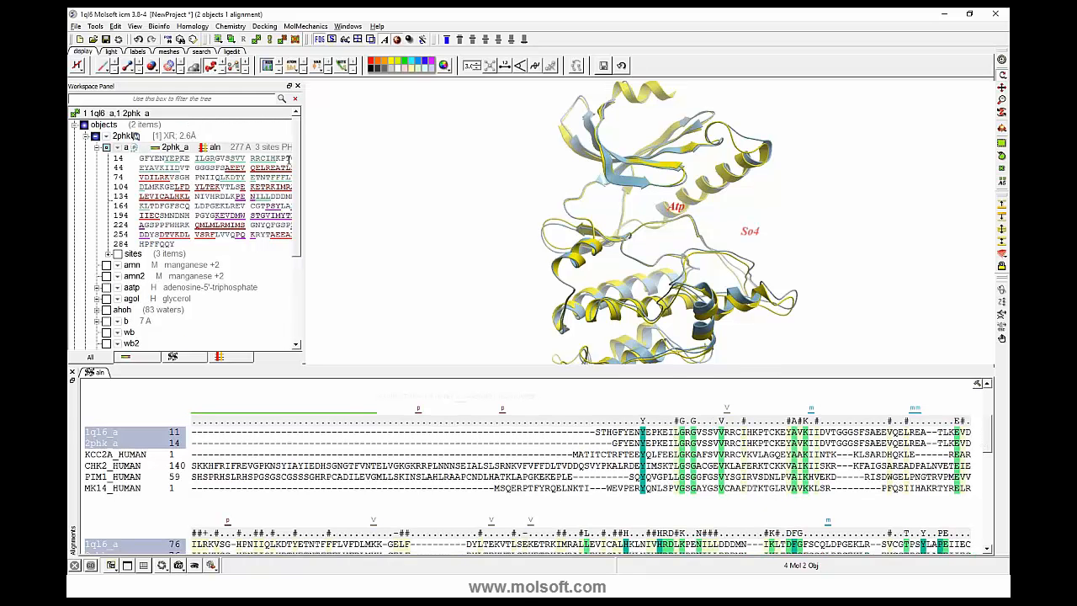
pyautogui.click(106, 288)
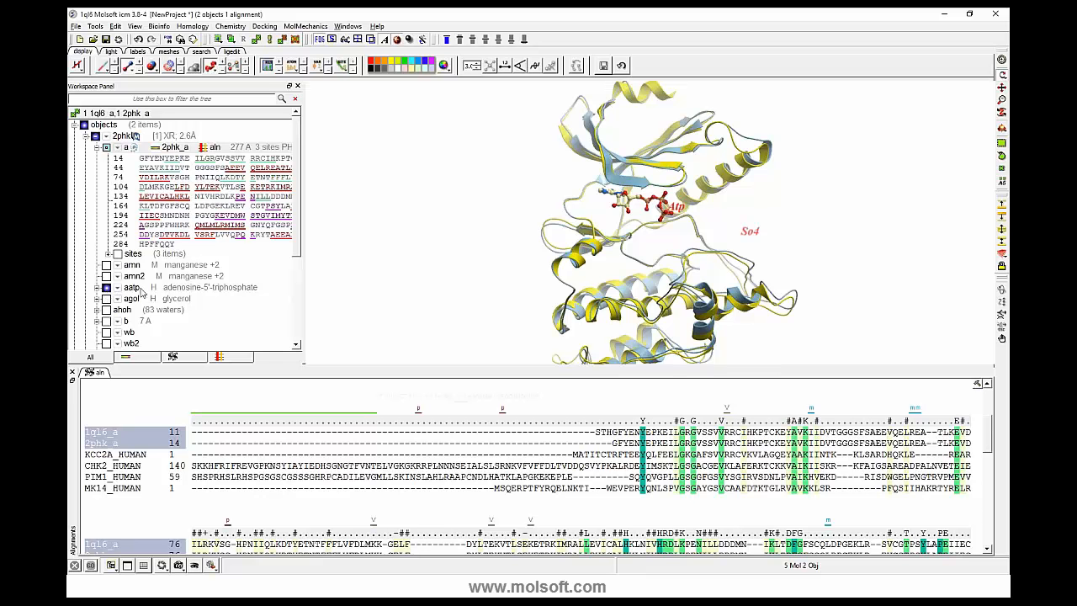
pyautogui.moveTo(394, 226)
pyautogui.mouseDown()
pyautogui.moveTo(440, 233)
pyautogui.moveTo(354, 243)
pyautogui.moveTo(411, 236)
pyautogui.moveTo(399, 236)
pyautogui.mouseUp()
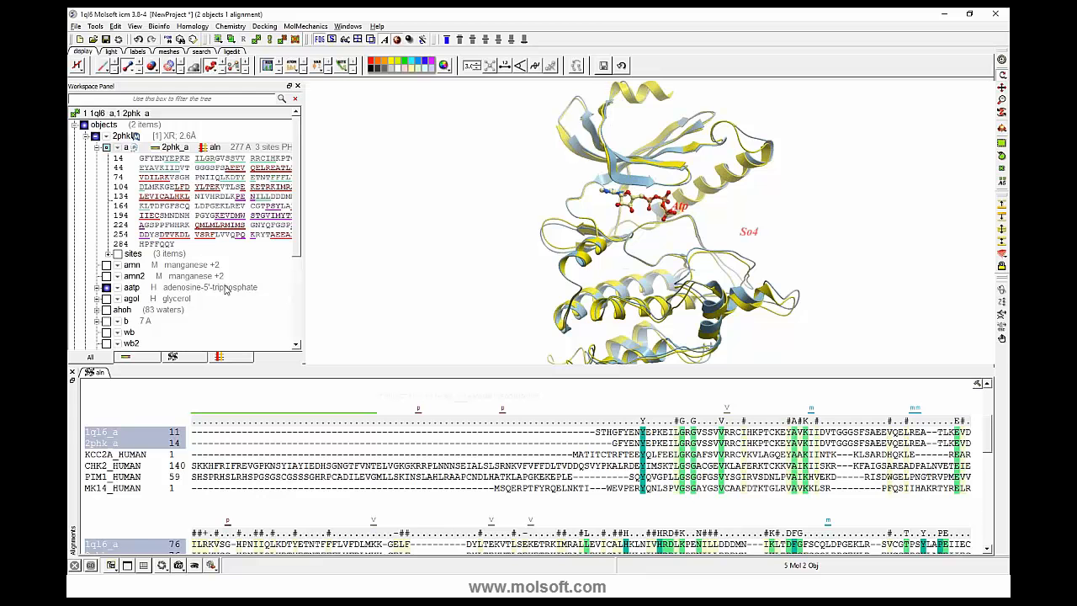
pyautogui.moveTo(314, 229); pyautogui.dragTo(322, 205)
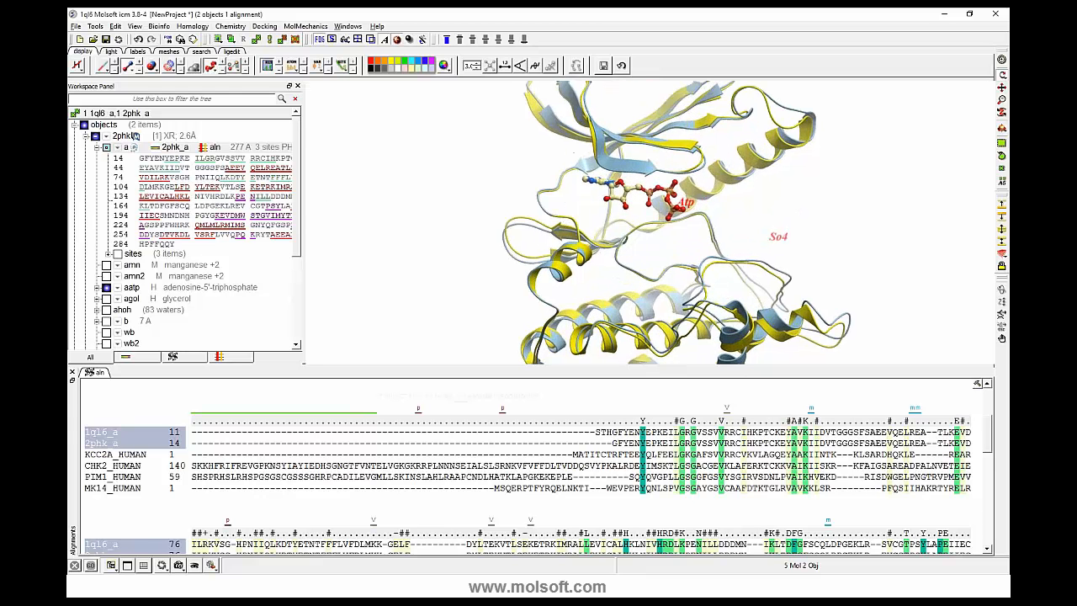
pyautogui.moveTo(628, 213); pyautogui.dragTo(618, 255, button='middle')
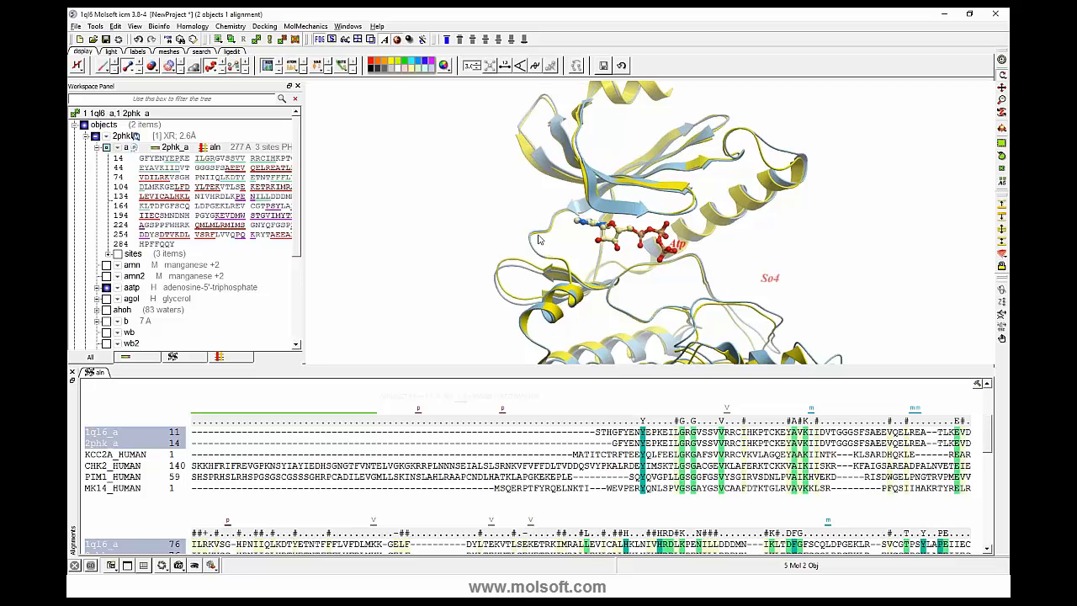
pyautogui.moveTo(340, 210); pyautogui.dragTo(340, 265)
pyautogui.moveTo(340, 265); pyautogui.dragTo(326, 242, button='middle')
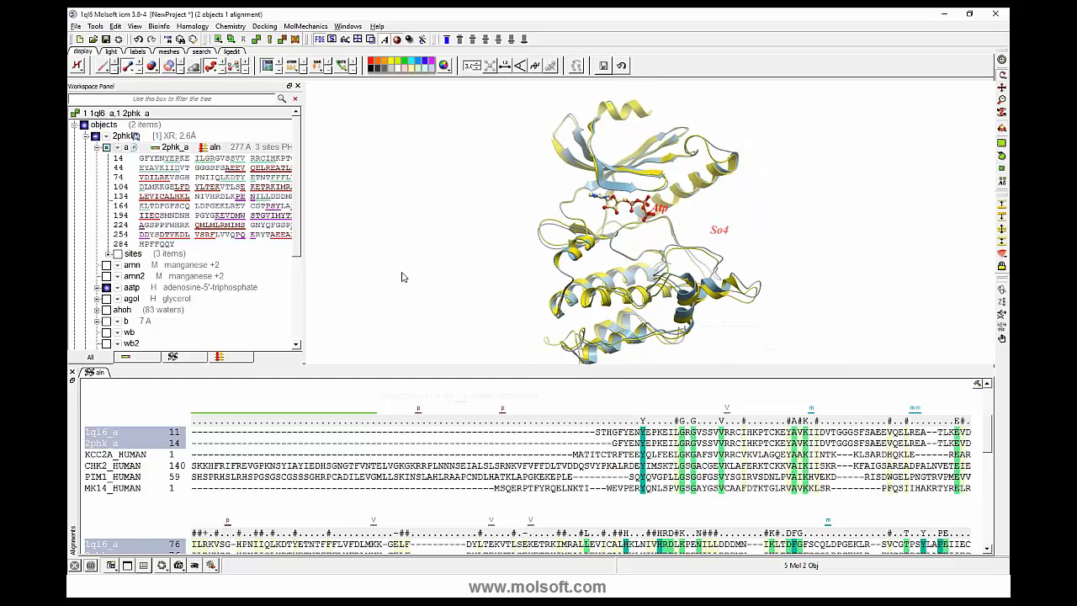
# - Select the neighbors of the aatp ligand within radius 5 in all_objects, excluding the source and water
pyautogui.rightClick(143, 291)
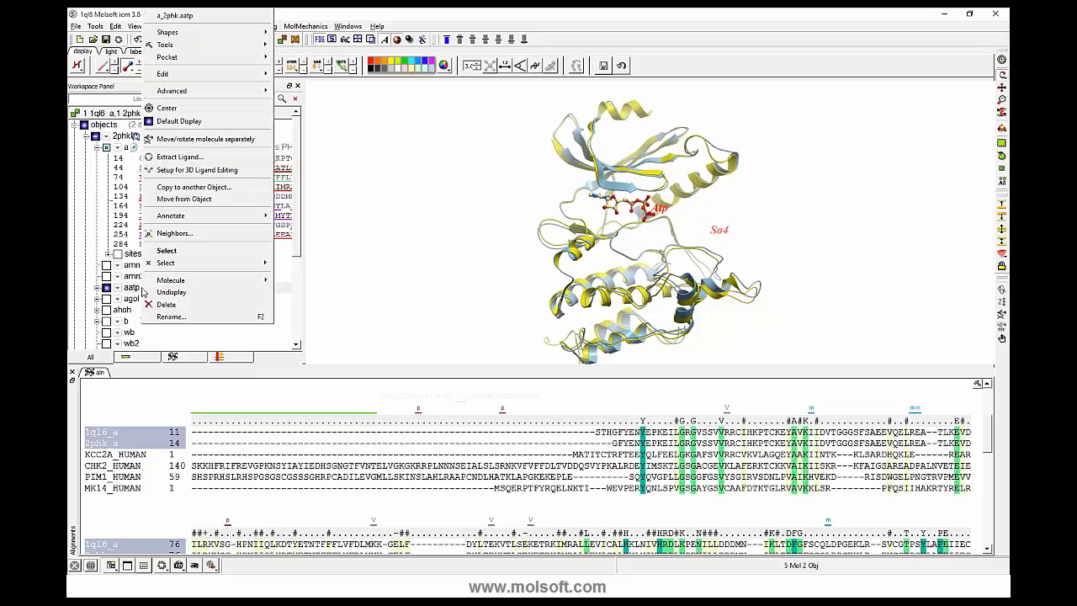
pyautogui.click(165, 235)
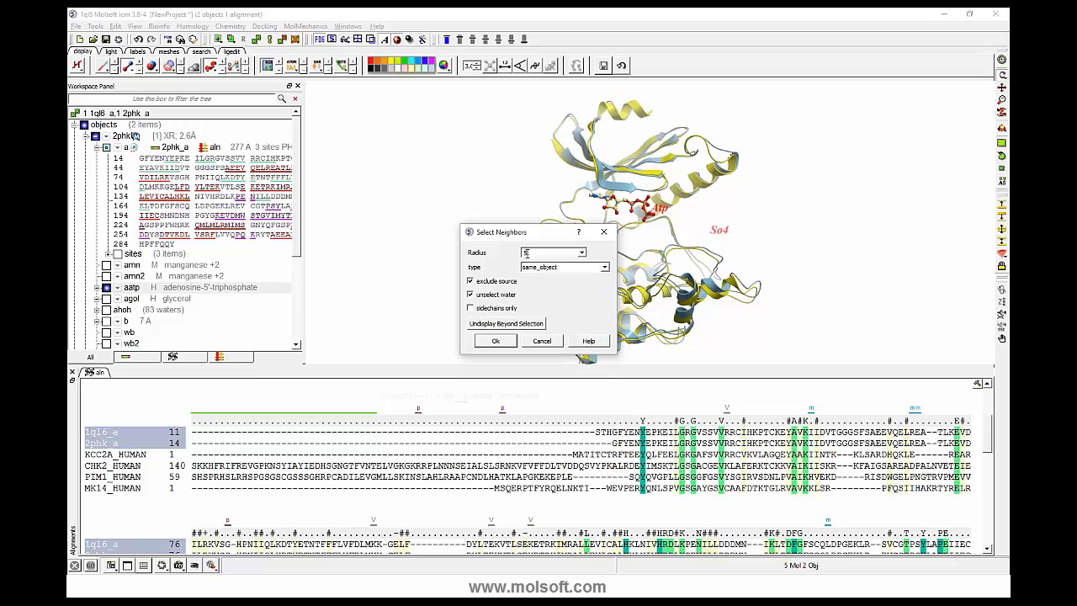
pyautogui.click(604, 268)
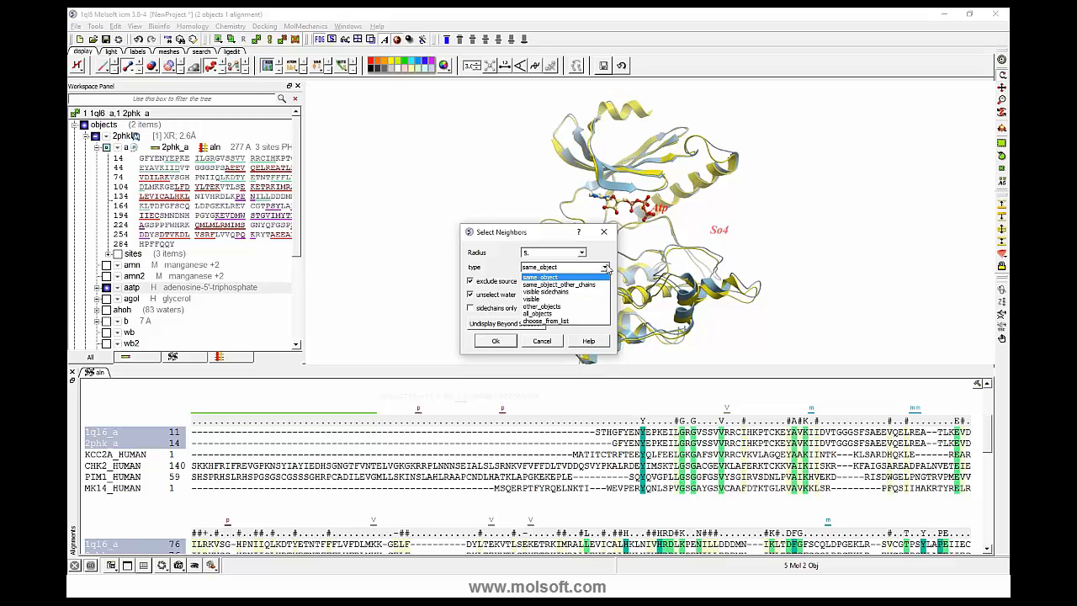
pyautogui.click(562, 313)
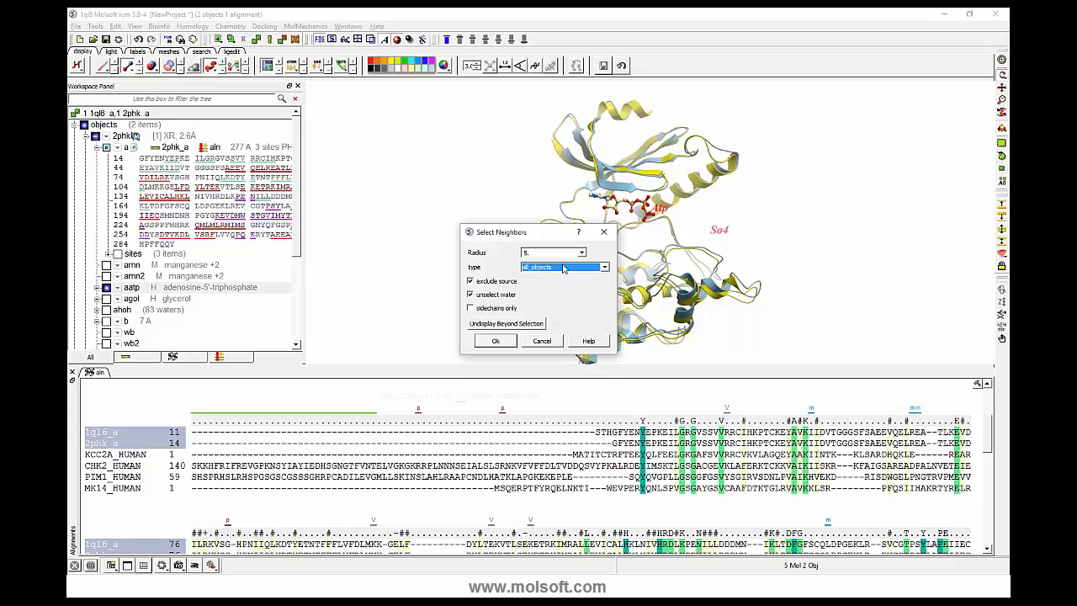
pyautogui.moveTo(539, 235); pyautogui.dragTo(433, 236)
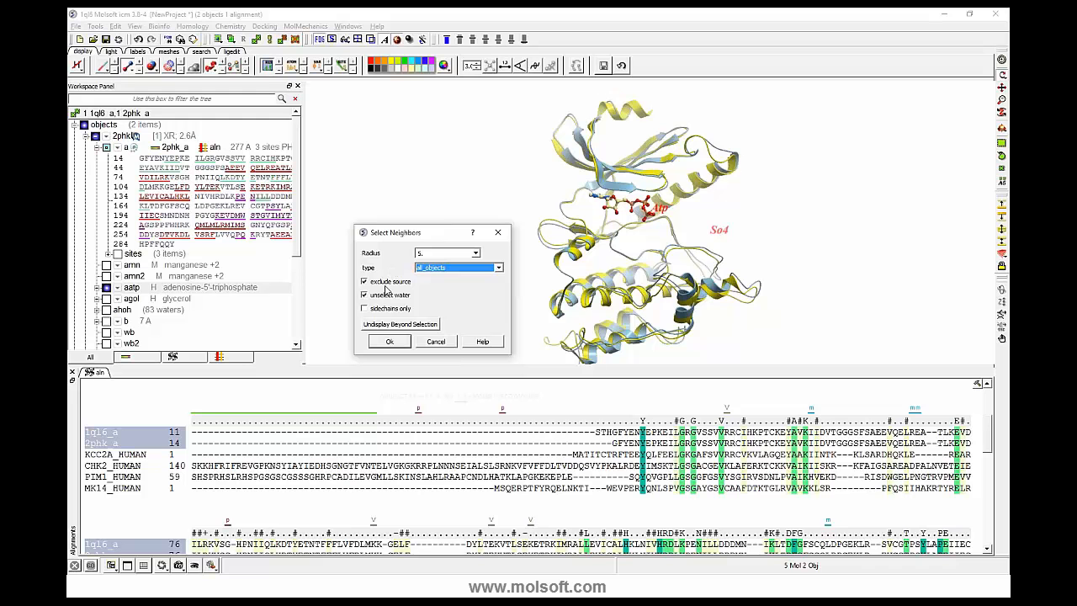
pyautogui.click(386, 342)
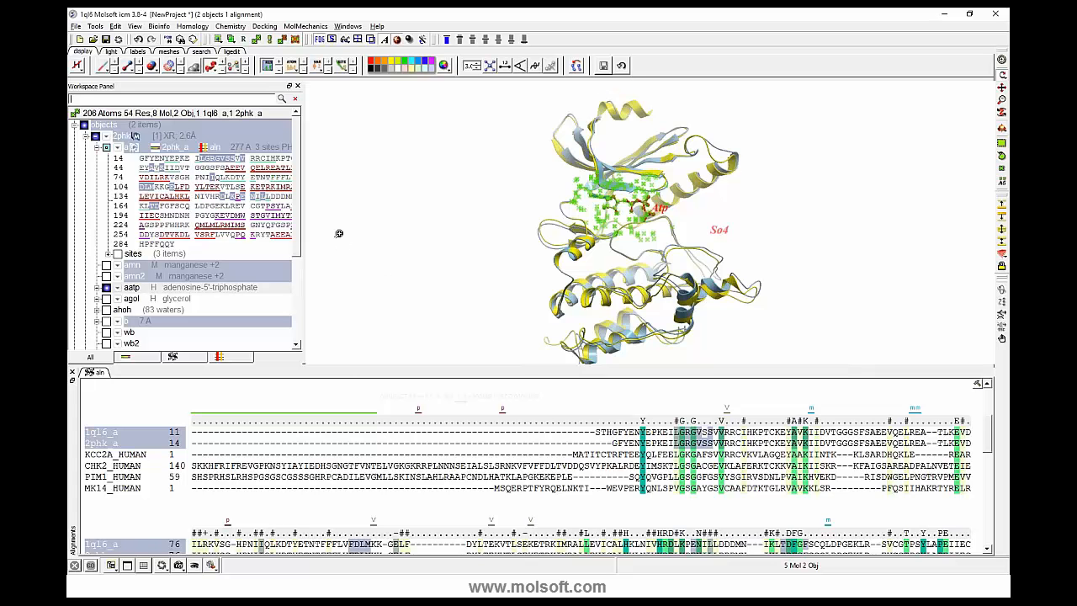
pyautogui.scroll(3, 561, 217)
pyautogui.moveTo(777, 214); pyautogui.dragTo(752, 190)
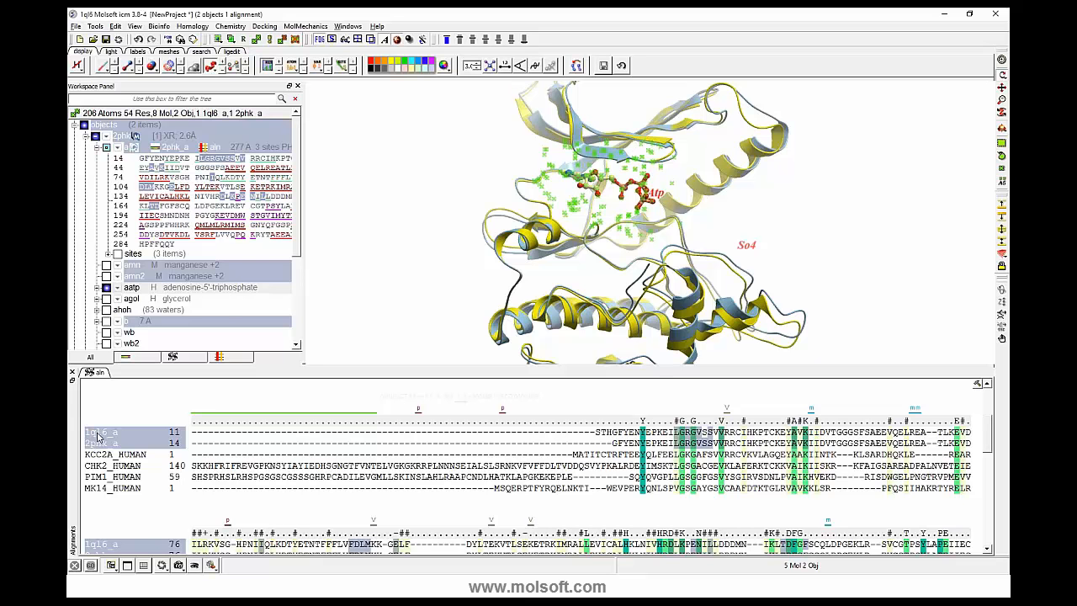
# - Collapse the residues of 2phk chain a and propagate the binding-site selection to ALL sequences in the alignment
pyautogui.click(98, 148)
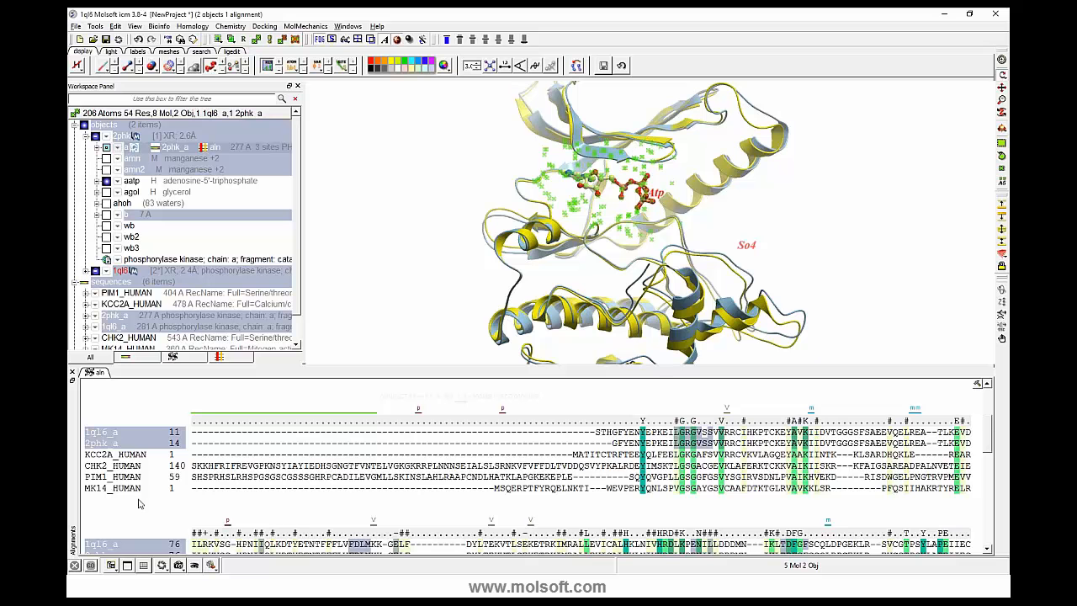
pyautogui.click(980, 387)
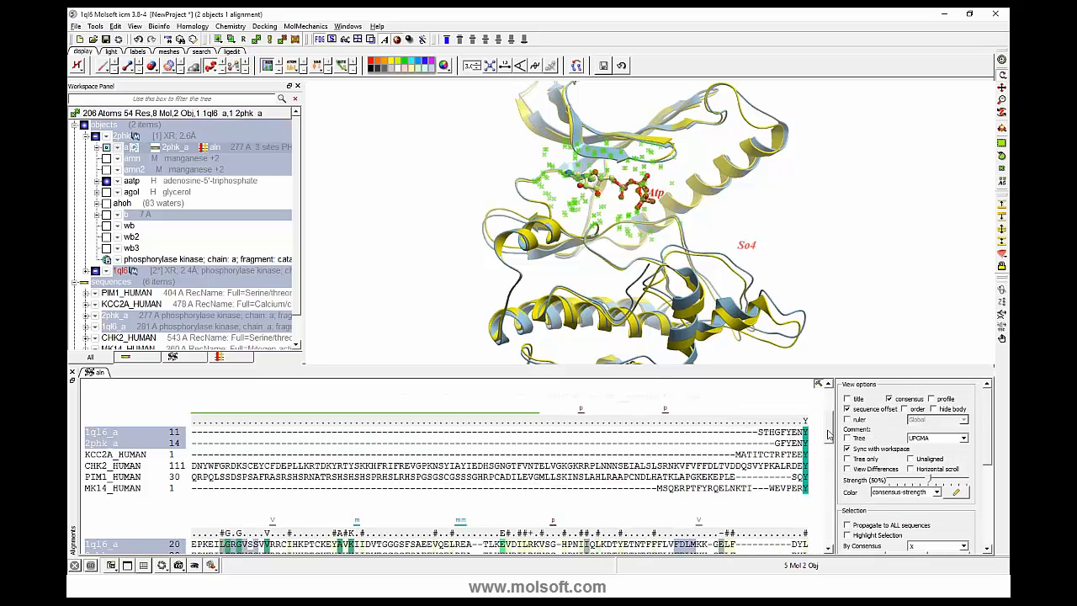
pyautogui.moveTo(829, 434); pyautogui.dragTo(830, 451)
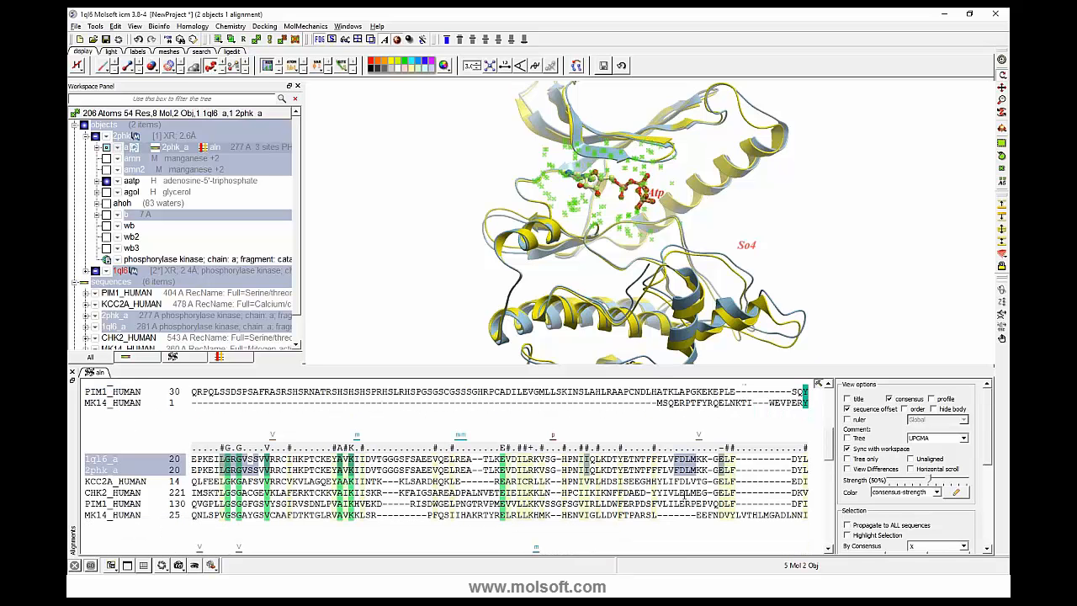
pyautogui.click(847, 525)
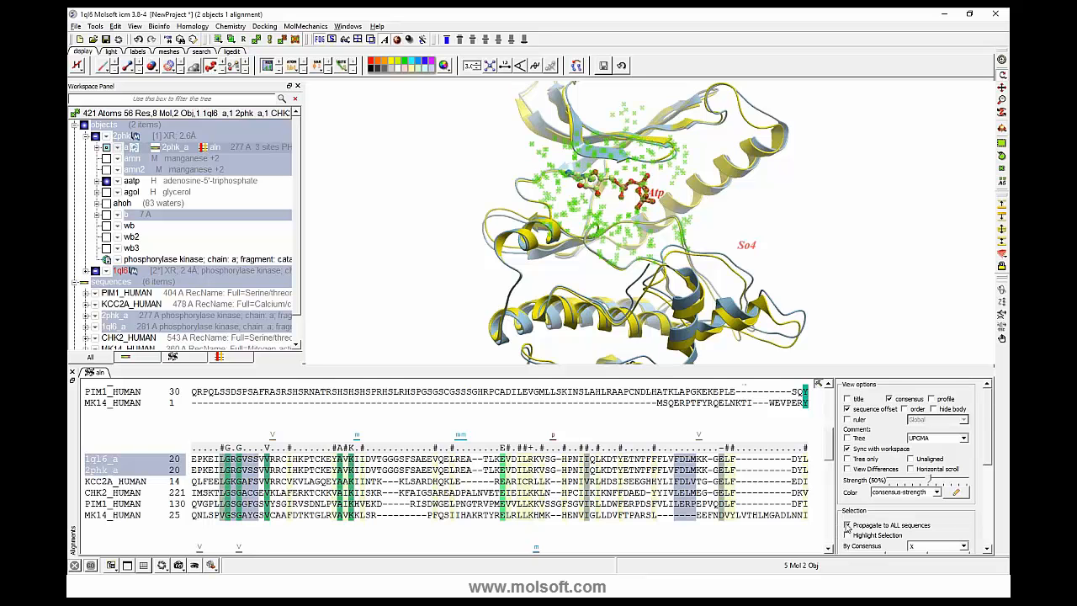
pyautogui.click(818, 384)
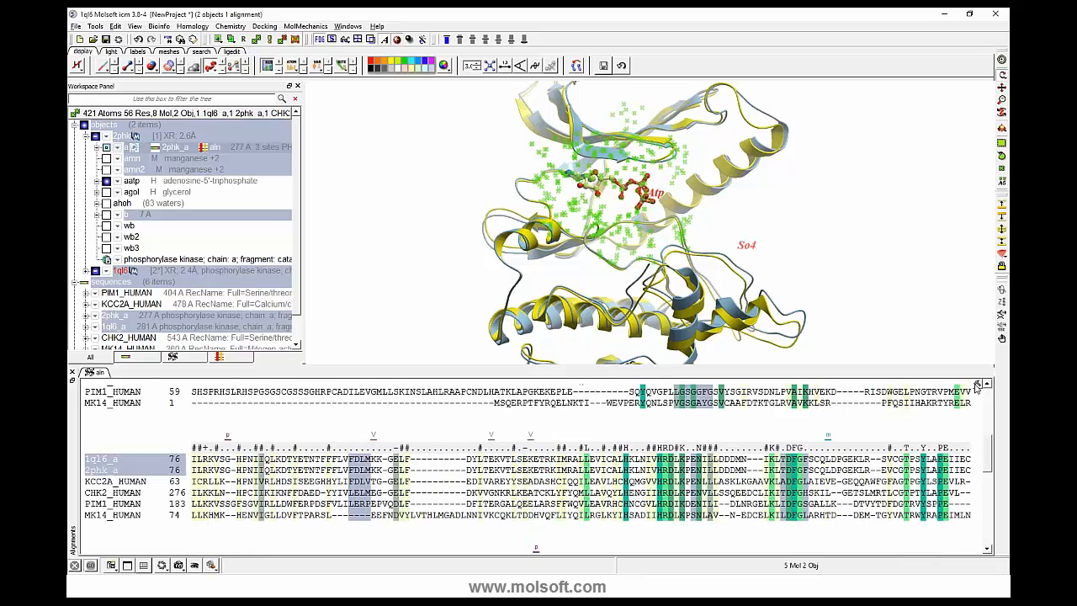
# - Invert the propagated selection and hide the inverted columns so the alignment keeps only the binding-site positions
pyautogui.click(977, 385)
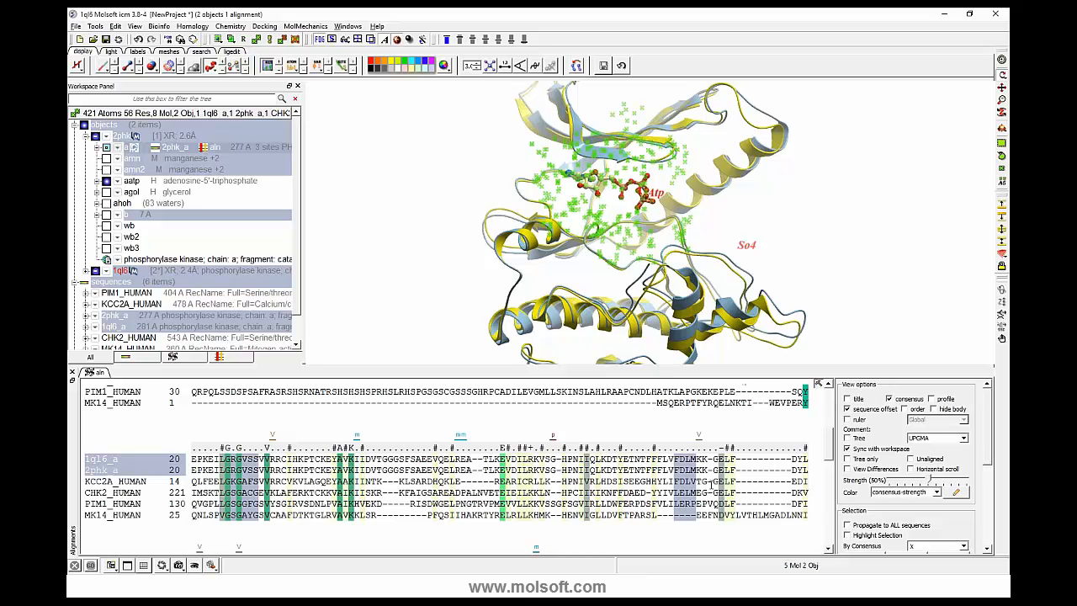
pyautogui.moveTo(826, 448)
pyautogui.mouseDown()
pyautogui.moveTo(828, 424)
pyautogui.moveTo(827, 441)
pyautogui.moveTo(811, 445)
pyautogui.moveTo(828, 458)
pyautogui.moveTo(829, 439)
pyautogui.moveTo(828, 460)
pyautogui.mouseUp()
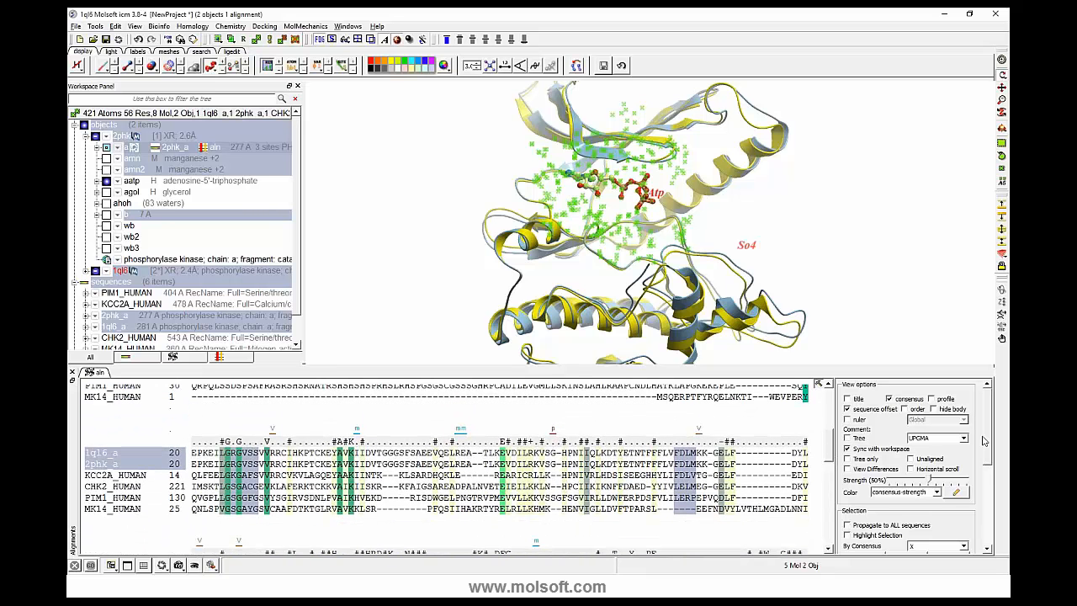
pyautogui.moveTo(987, 442); pyautogui.dragTo(989, 468)
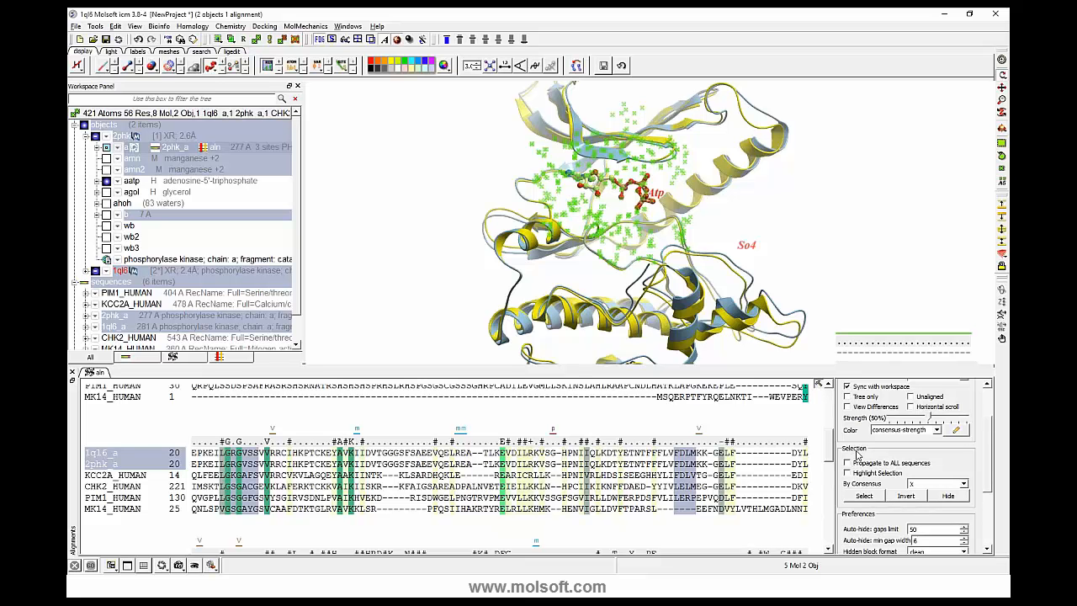
pyautogui.click(877, 495)
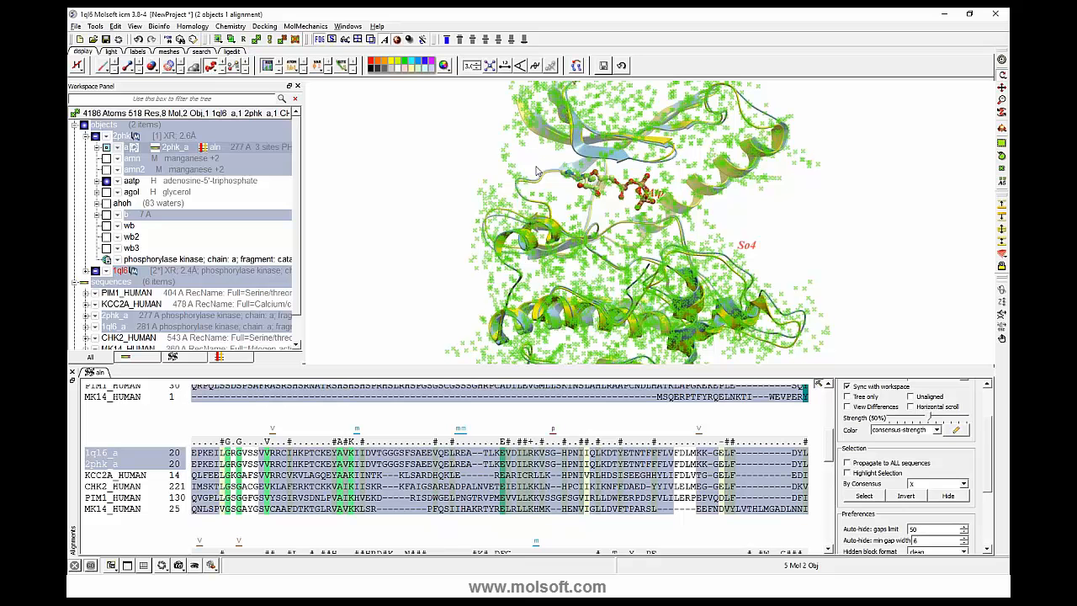
pyautogui.click(948, 497)
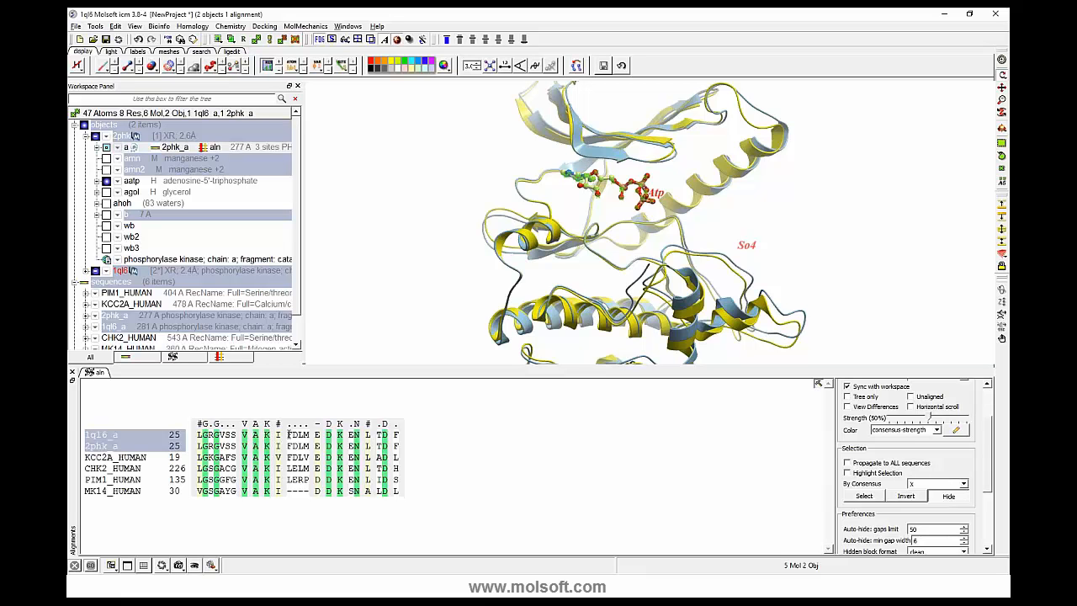
# - Select the column following VAK and the last column of the reduced alignment in turn to examine those residues in 3D
pyautogui.moveTo(278, 435); pyautogui.dragTo(278, 492)
pyautogui.moveTo(418, 260); pyautogui.dragTo(399, 282)
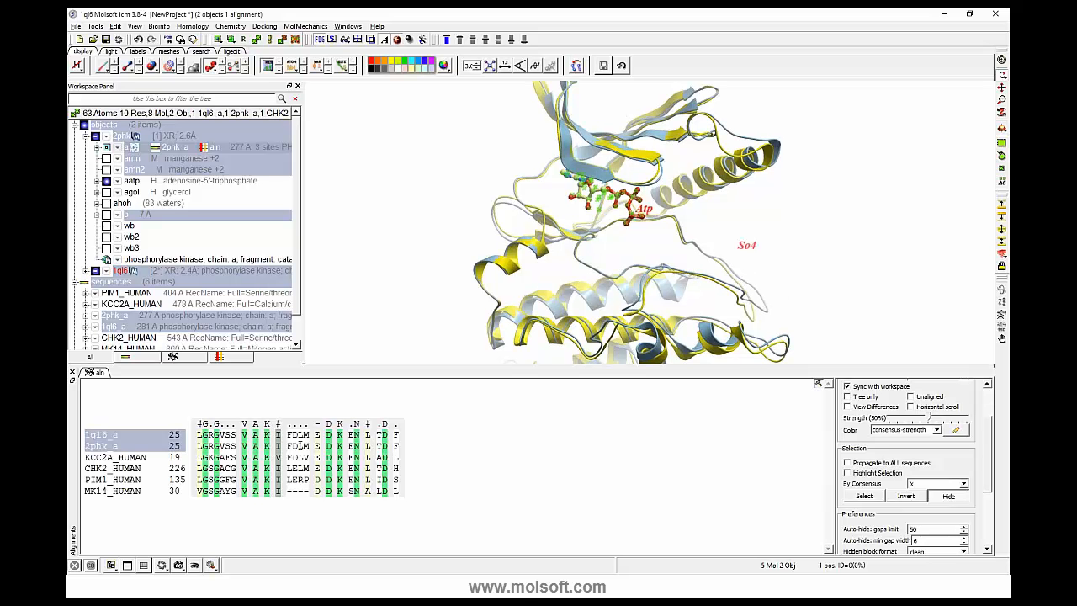
pyautogui.click(396, 446)
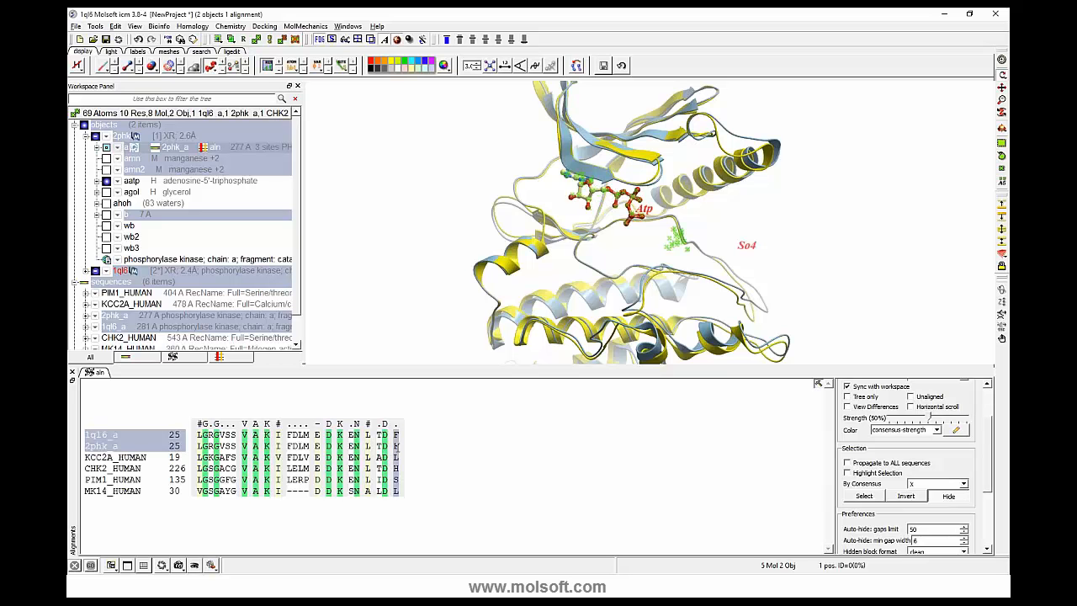
pyautogui.moveTo(425, 274); pyautogui.dragTo(595, 222)
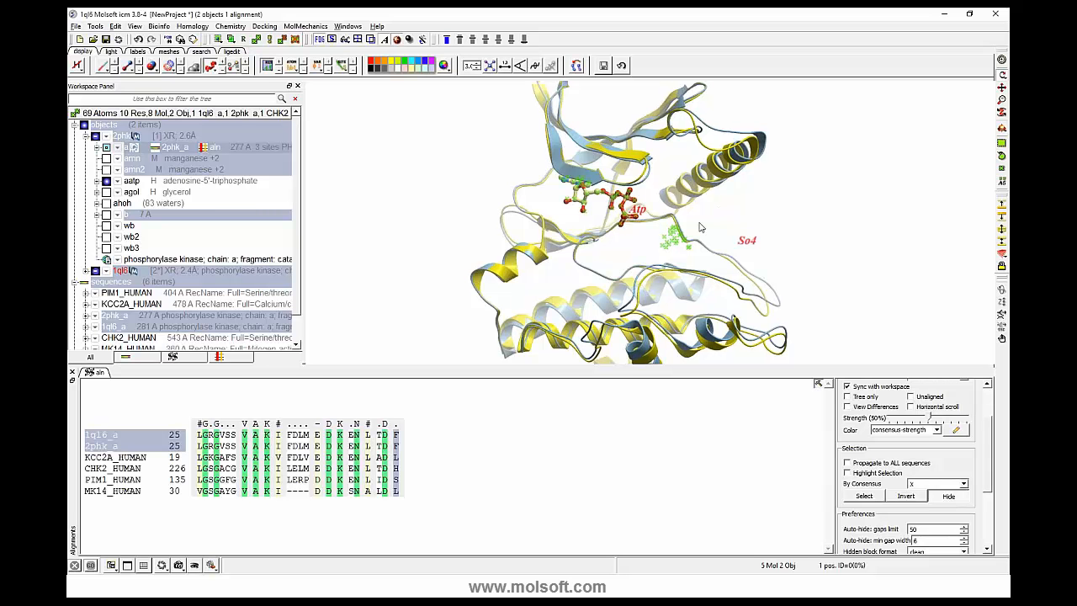
# - Select the two conserved glycine columns near the start of the reduced alignment to examine those residues around the ATP in 3D
pyautogui.moveTo(700, 223); pyautogui.dragTo(670, 215)
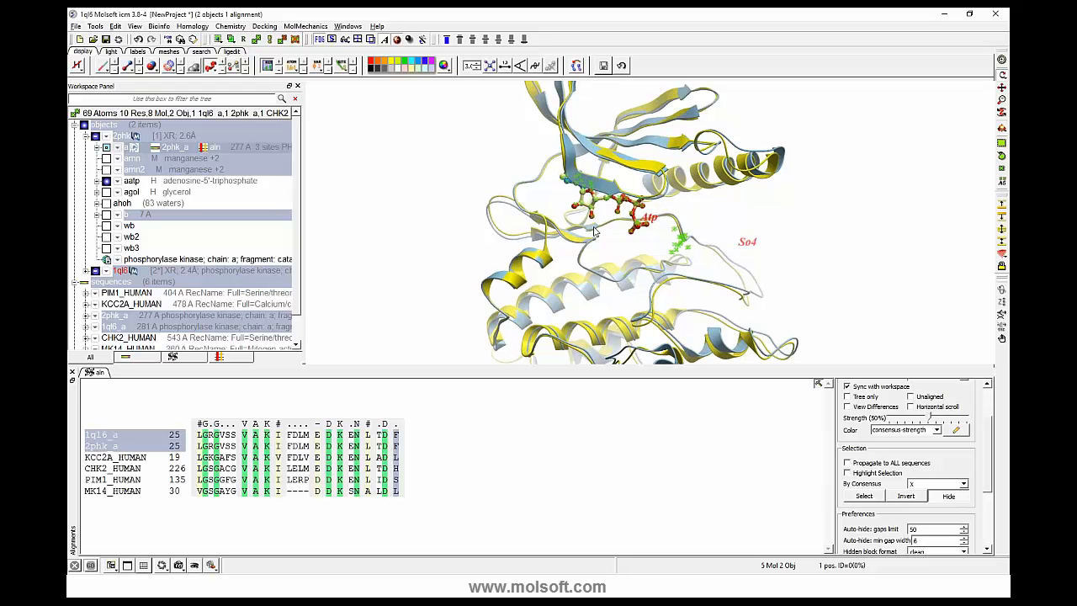
pyautogui.moveTo(593, 227); pyautogui.dragTo(597, 214)
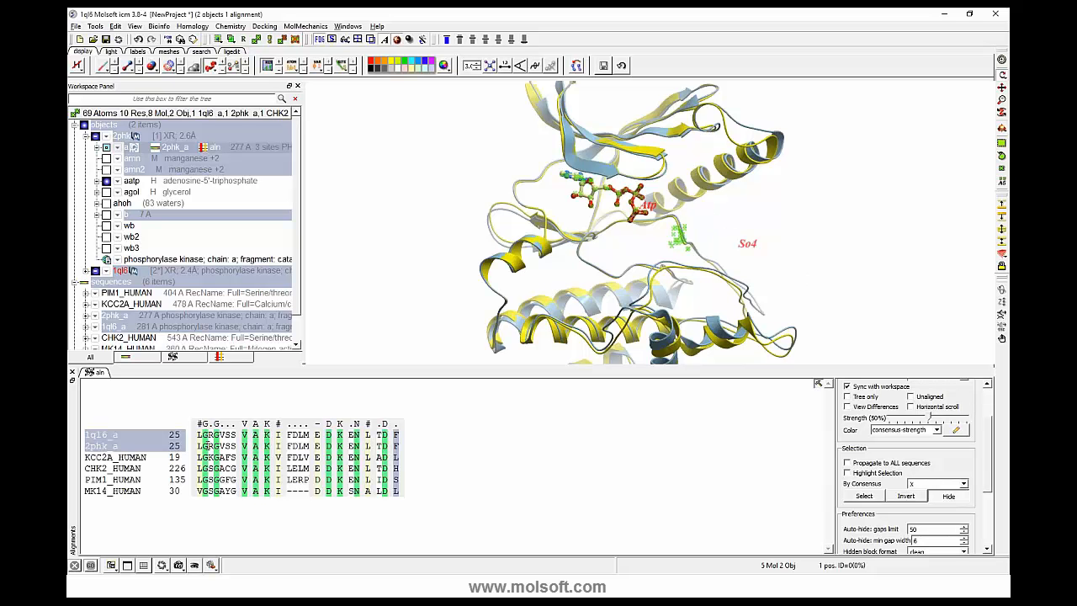
pyautogui.click(205, 444)
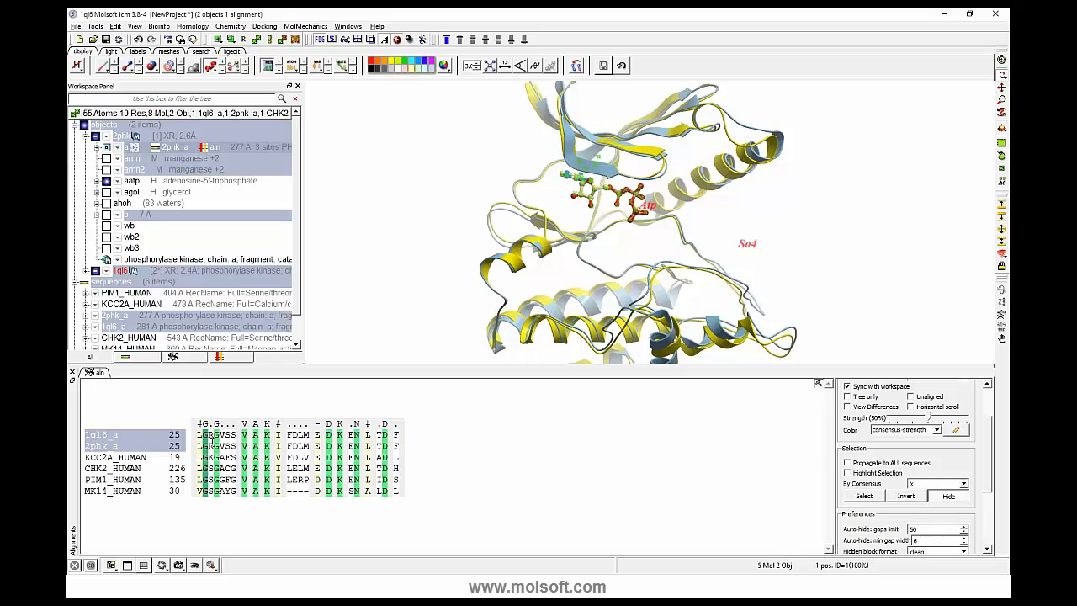
pyautogui.keyDown('ctrl'); pyautogui.click(216, 439); pyautogui.keyUp('ctrl')
pyautogui.moveTo(422, 292); pyautogui.dragTo(337, 240)
pyautogui.moveTo(385, 226); pyautogui.dragTo(443, 270, button='right')
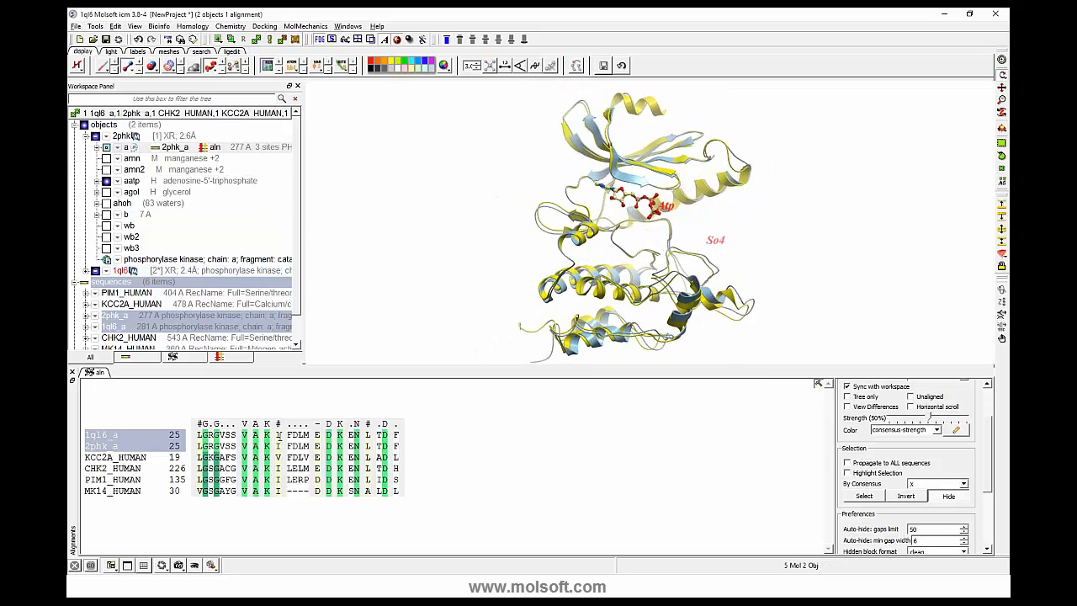
# - Review the save and export options available for the alignment without exporting it, and clear its column selection
pyautogui.rightClick(453, 453)
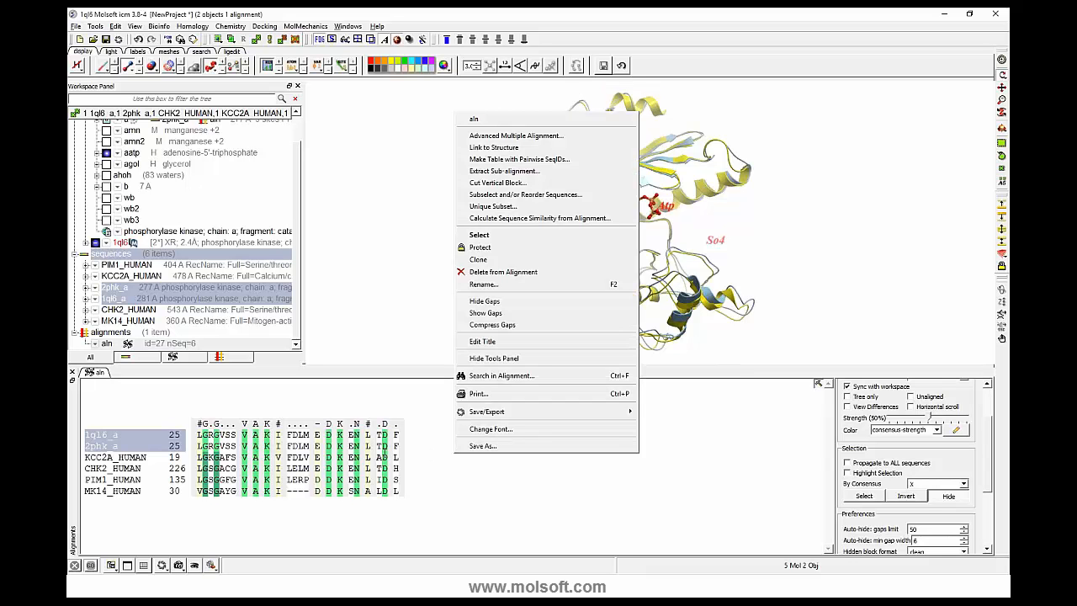
pyautogui.moveTo(513, 419)
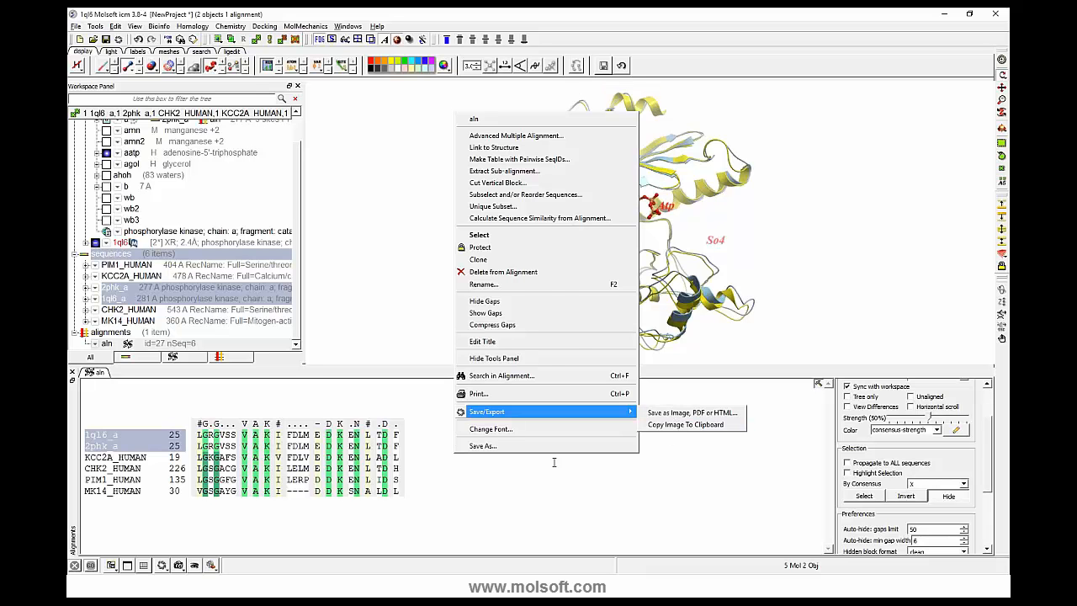
pyautogui.click(535, 481)
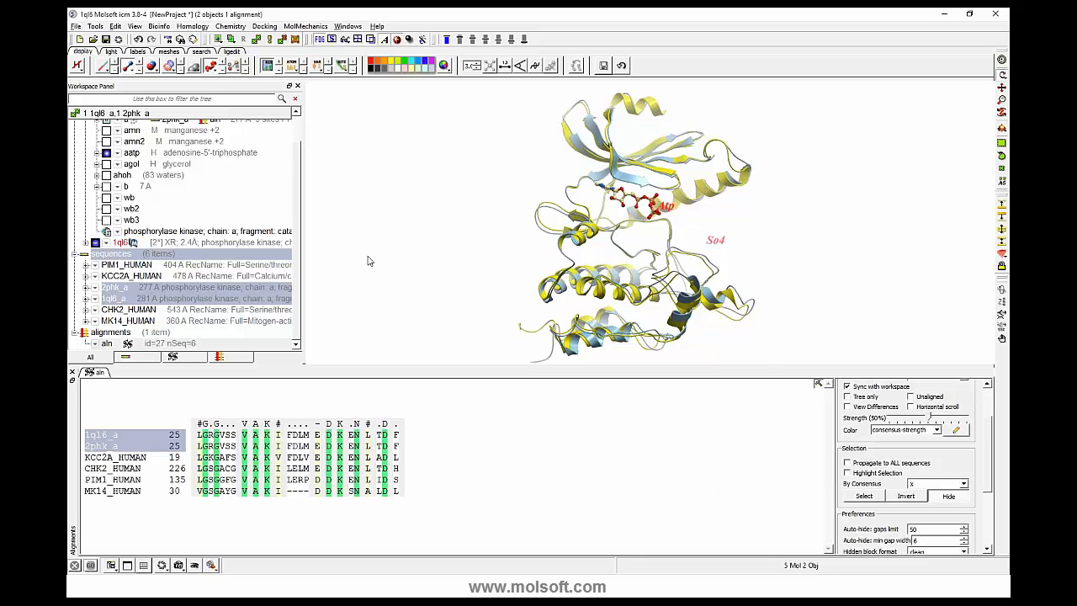
# - Color the reduced binding-site alignment by conservation
pyautogui.scroll(3, 335, 239)
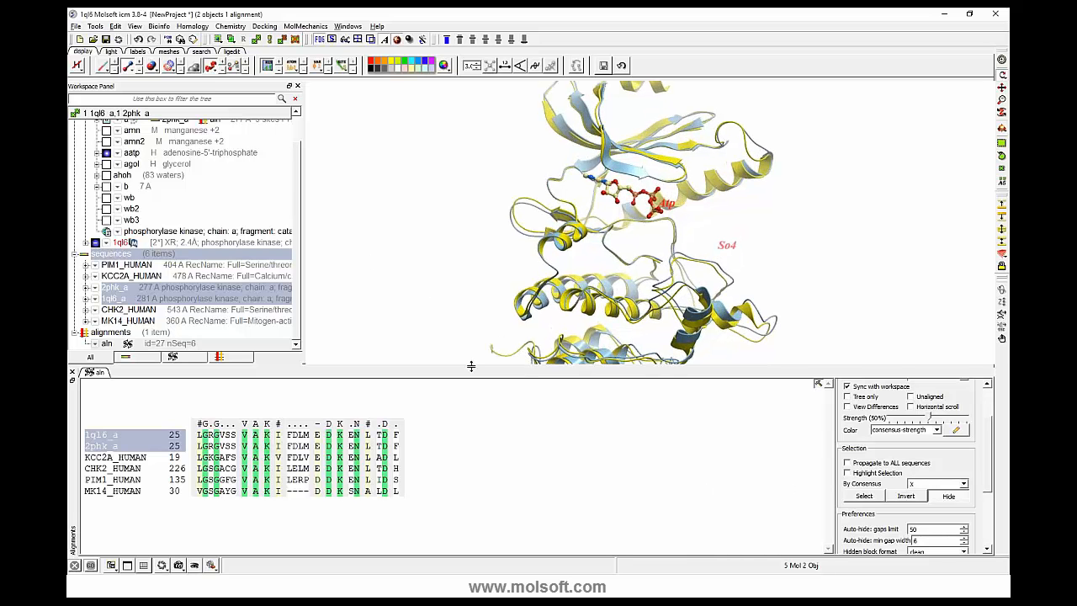
pyautogui.moveTo(472, 362); pyautogui.dragTo(472, 381)
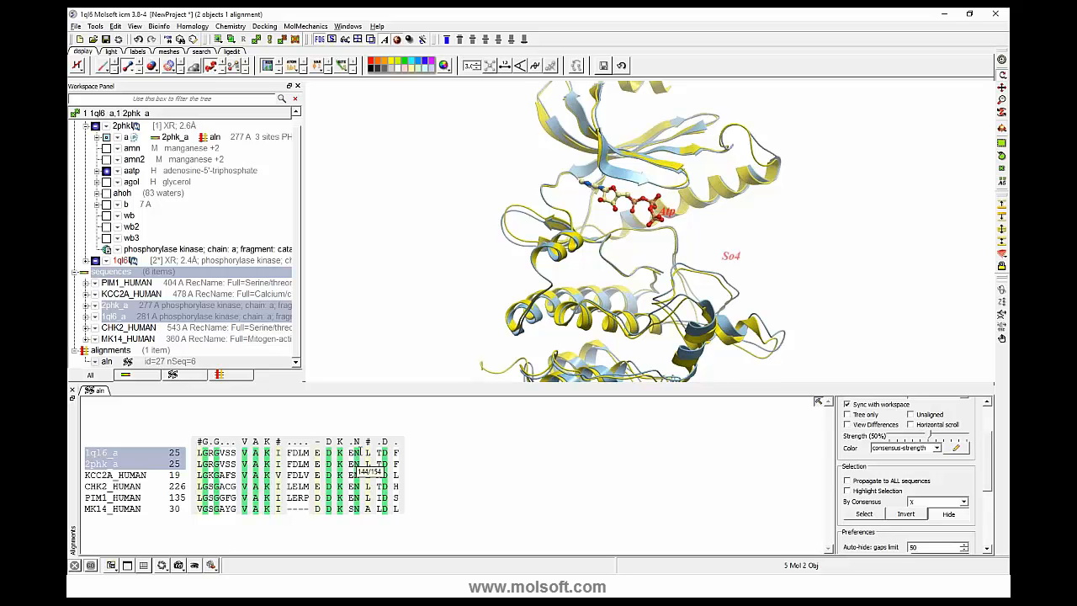
pyautogui.moveTo(987, 476)
pyautogui.mouseDown()
pyautogui.moveTo(989, 450)
pyautogui.moveTo(987, 461)
pyautogui.mouseUp()
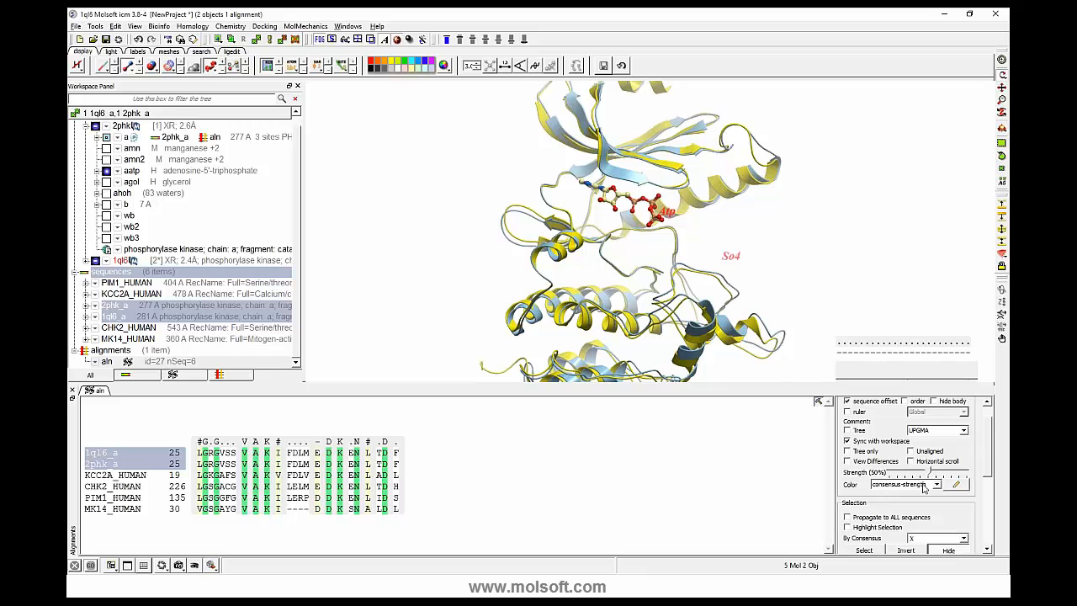
pyautogui.click(936, 484)
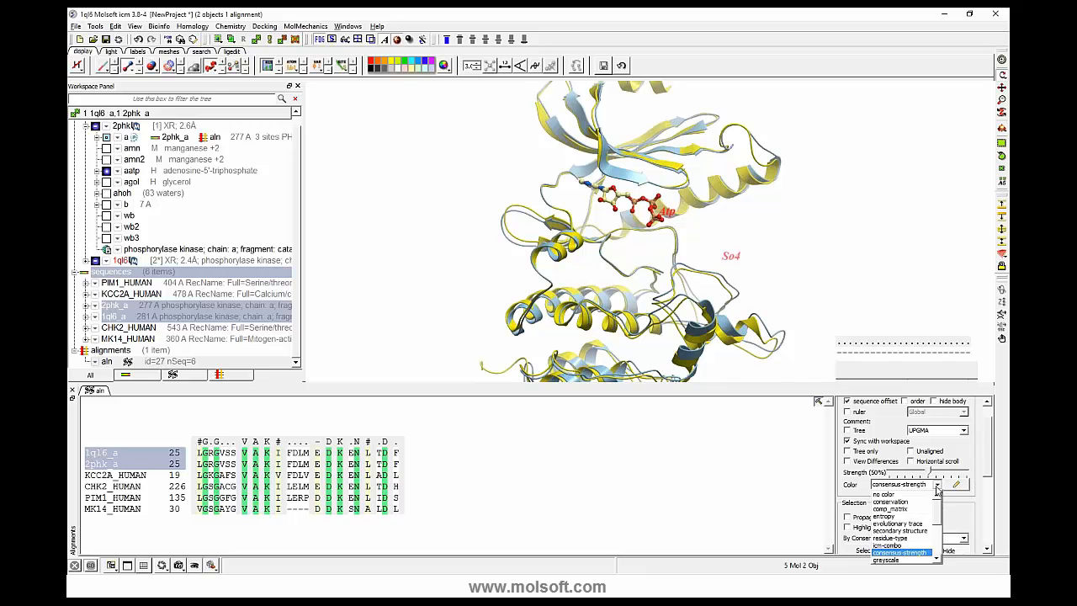
pyautogui.click(892, 502)
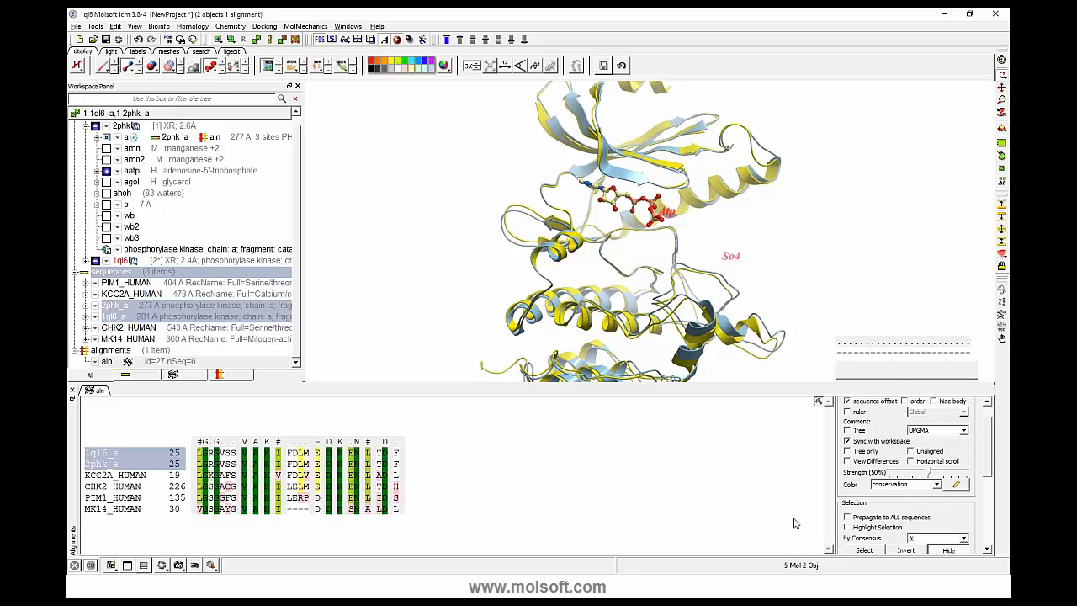
# - Show the hidden alignment columns again and expand the PIM1_HUMAN sequence in the workspace
pyautogui.click(949, 550)
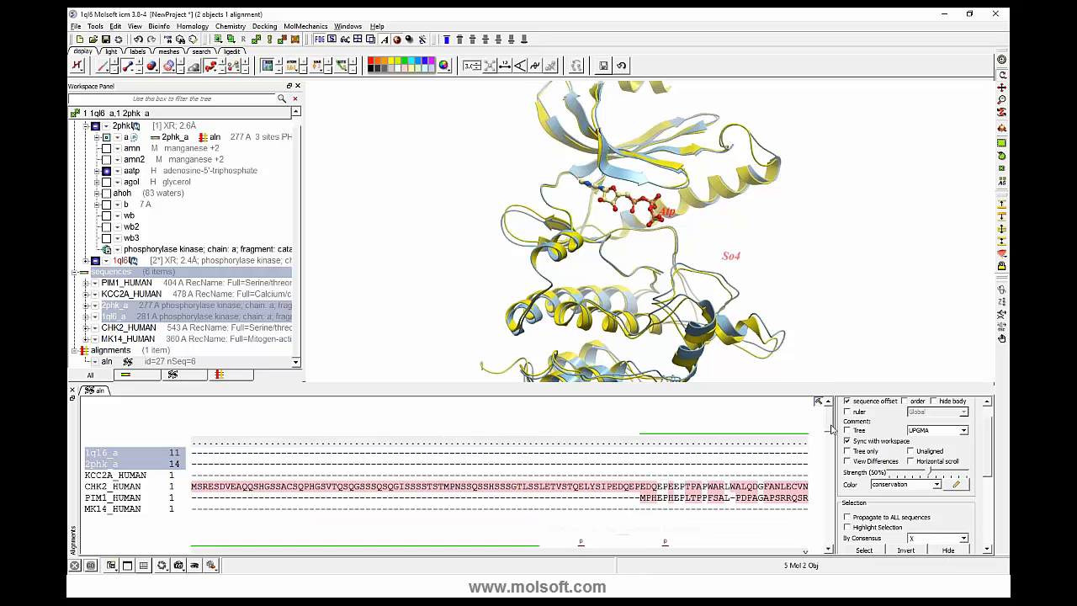
pyautogui.moveTo(829, 429); pyautogui.dragTo(827, 467)
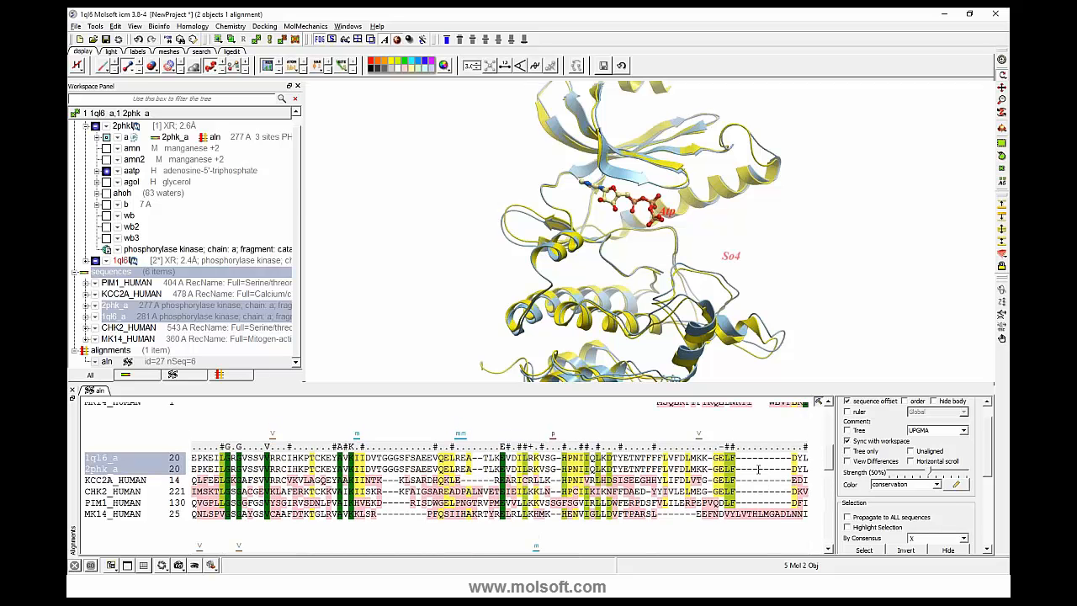
pyautogui.click(86, 283)
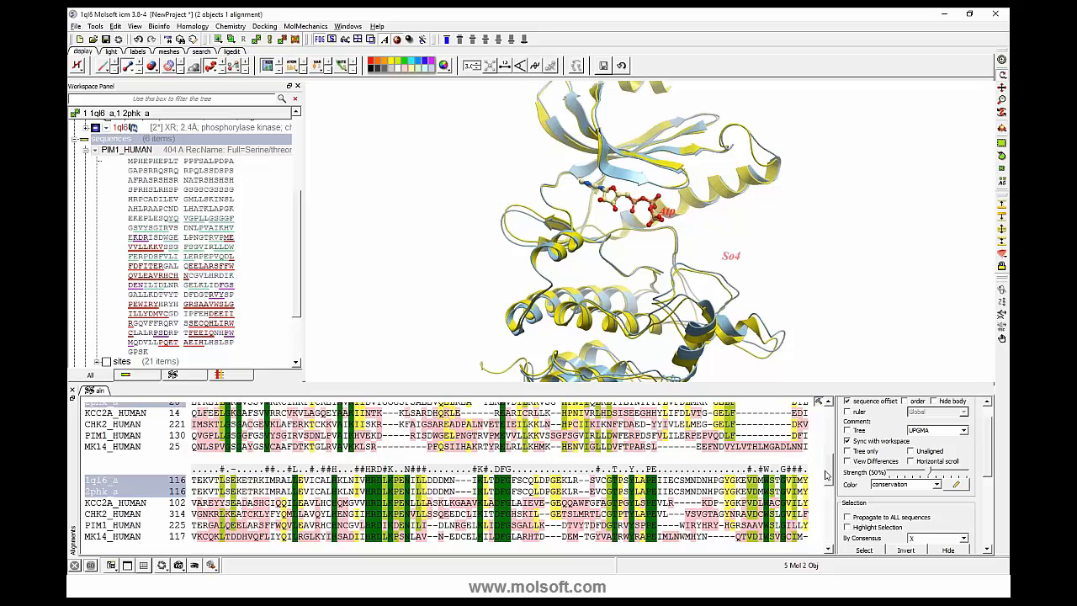
pyautogui.moveTo(779, 386); pyautogui.dragTo(781, 328)
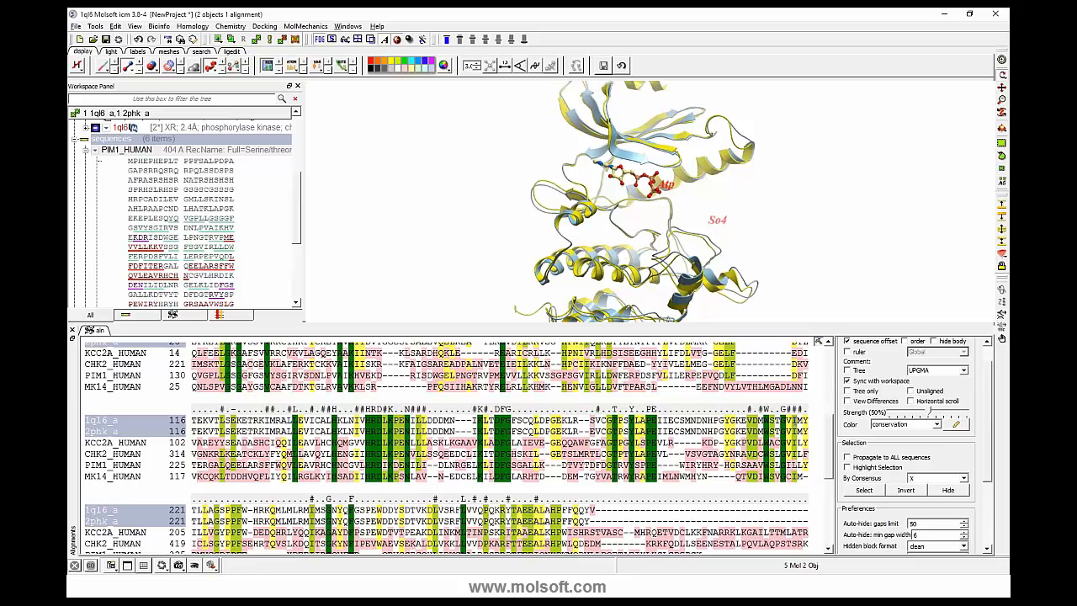
# - Color the ribbons of the superimposed structures by alignment, keeping the alignment's conservation color scheme
pyautogui.click(936, 425)
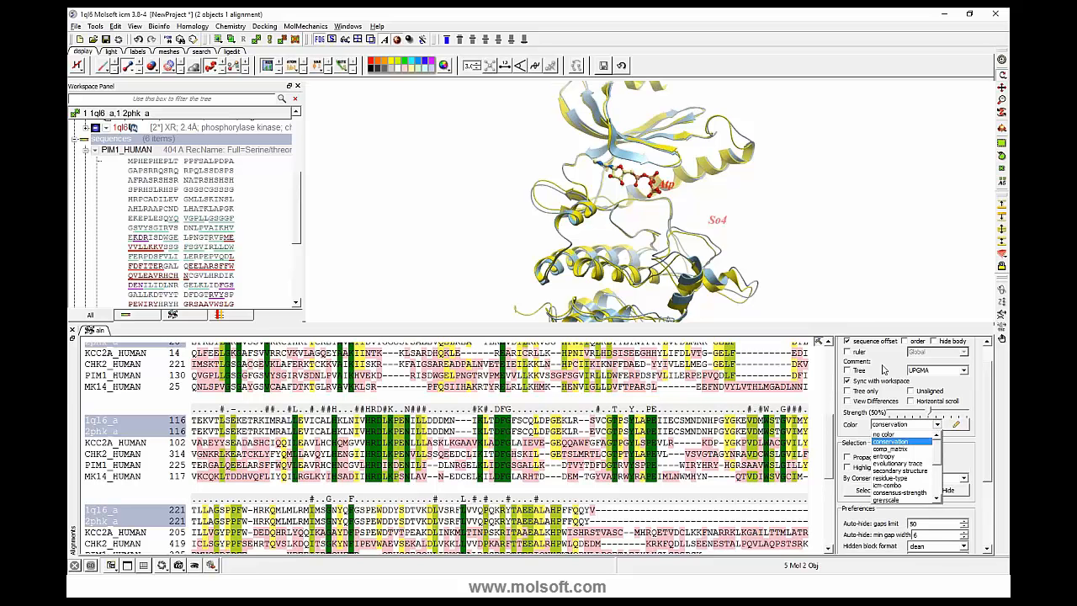
pyautogui.click(845, 318)
pyautogui.moveTo(669, 324); pyautogui.dragTo(668, 355)
pyautogui.moveTo(335, 180); pyautogui.dragTo(336, 201)
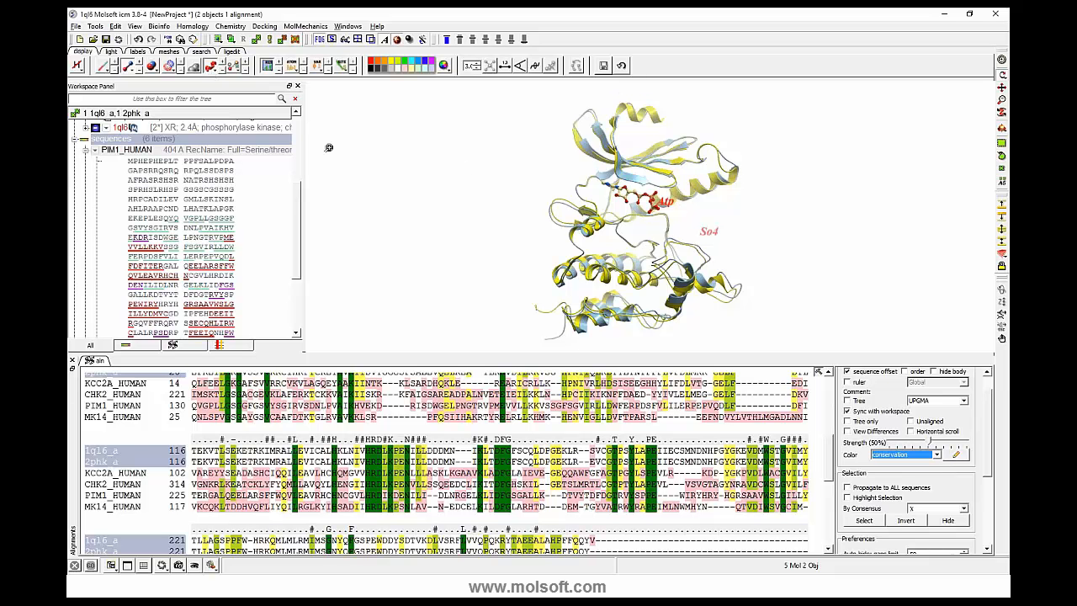
pyautogui.click(212, 71)
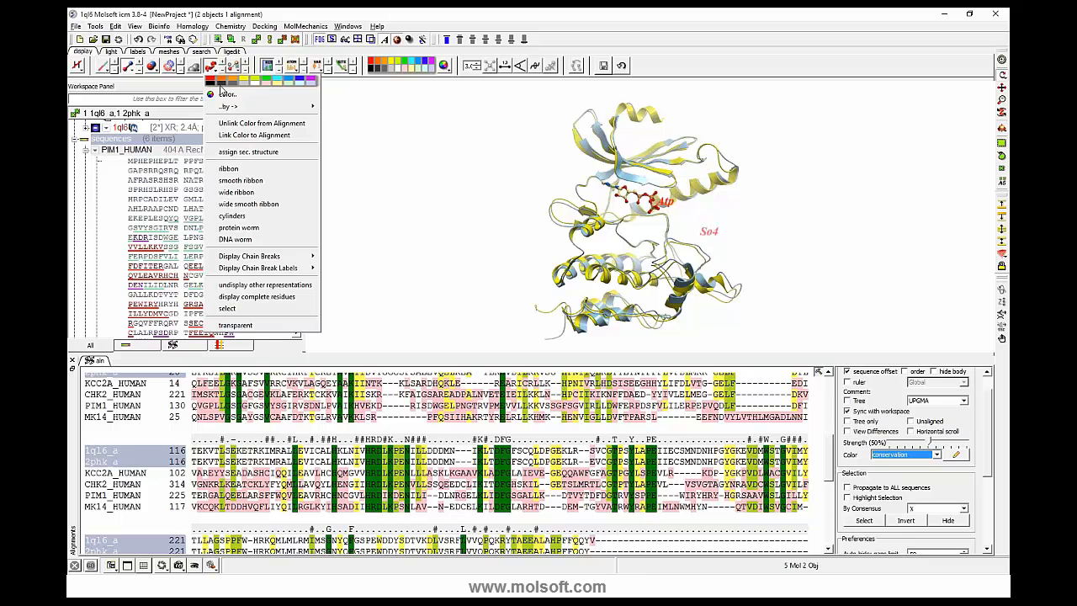
pyautogui.moveTo(236, 108)
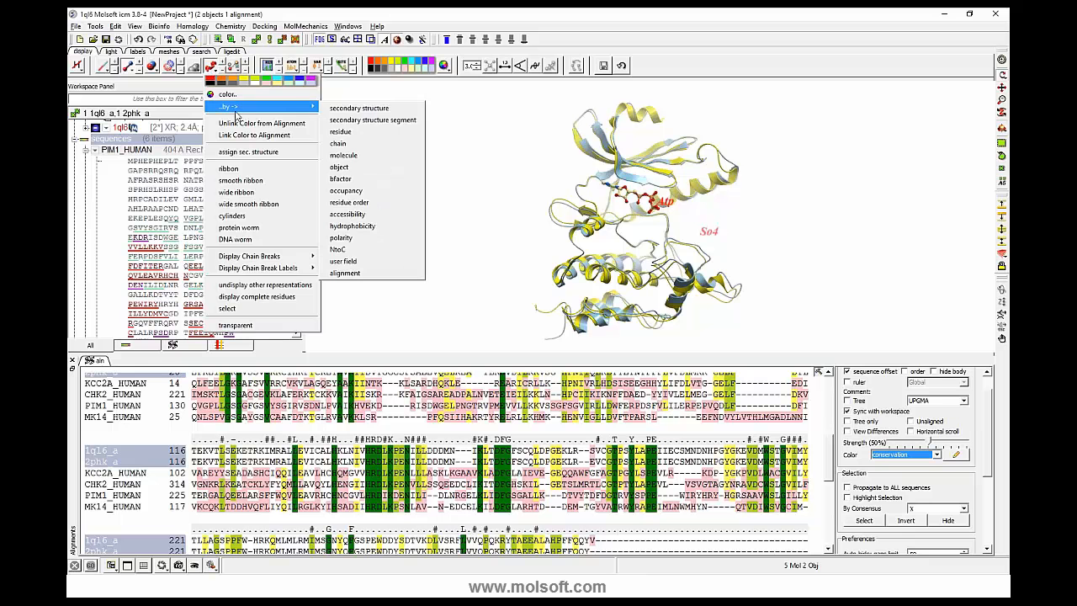
pyautogui.click(342, 274)
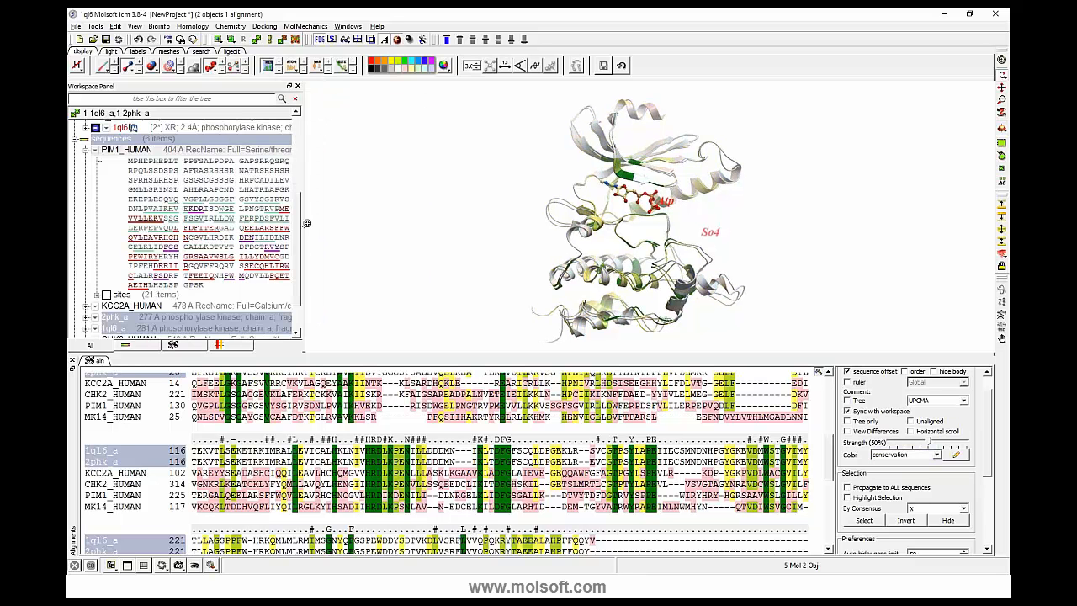
# - Select the conserved green ribbon segment beside the ATP and the first conserved glycine column to compare them, and clear the structure selection
pyautogui.moveTo(391, 189); pyautogui.dragTo(388, 251, button='middle')
pyautogui.moveTo(505, 229); pyautogui.dragTo(571, 209)
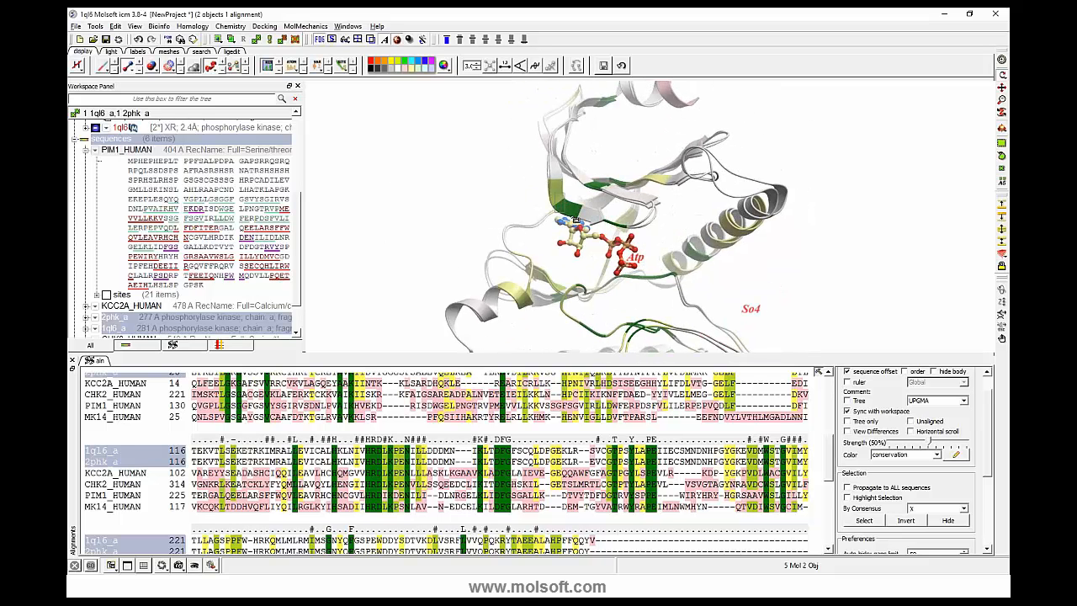
pyautogui.click(562, 204)
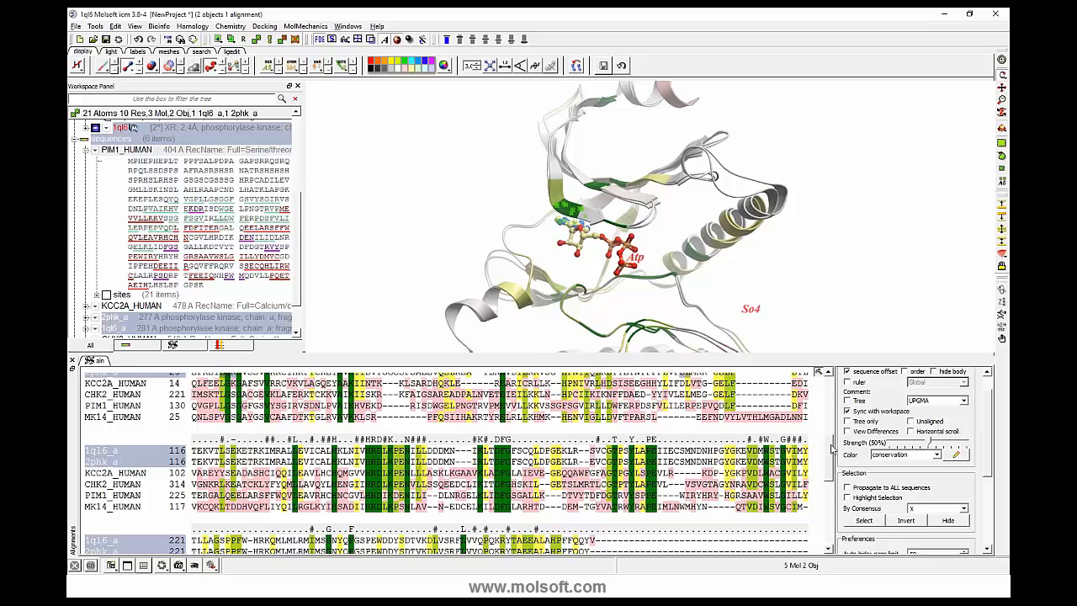
pyautogui.moveTo(832, 449); pyautogui.dragTo(833, 432)
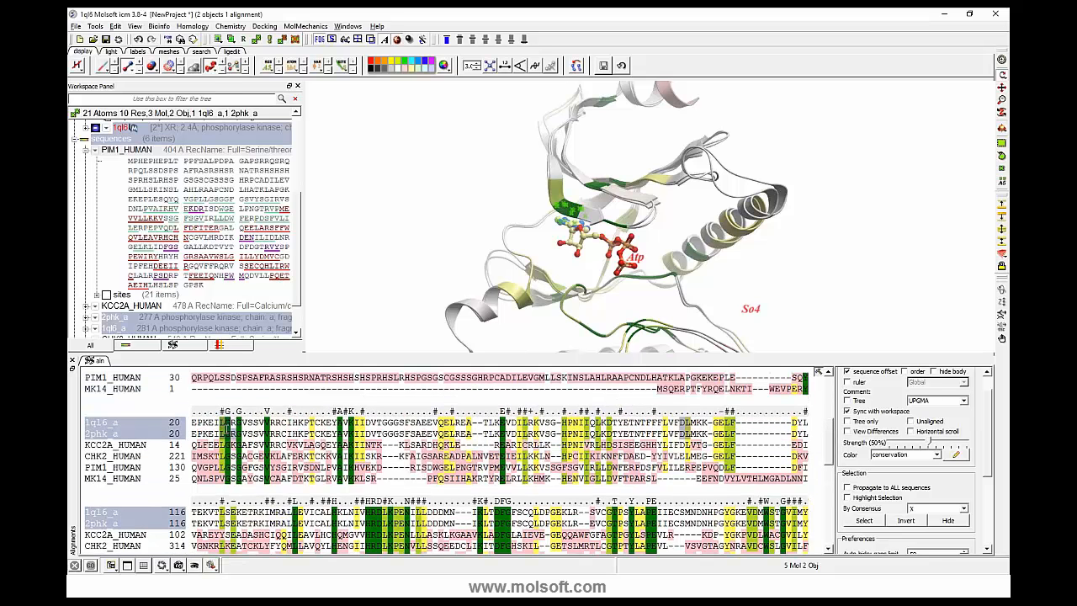
pyautogui.click(226, 430)
pyautogui.moveTo(364, 176); pyautogui.dragTo(398, 204, button='right')
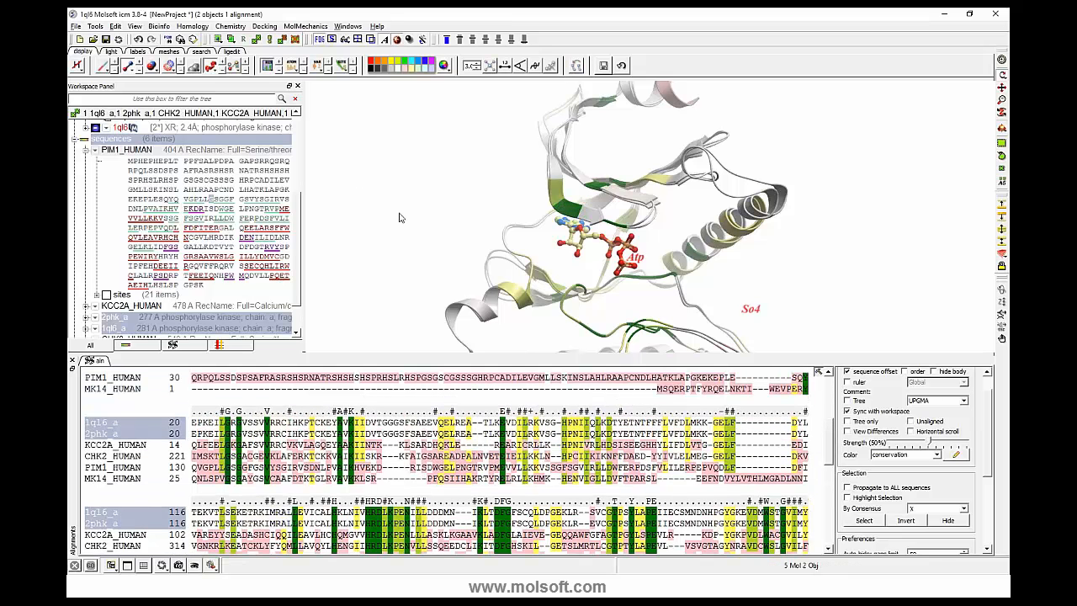
# - Select the DFG motif by its consensus in the alignment, examine its position near the ATP phosphates, and clear the selection in the structures
pyautogui.moveTo(410, 220)
pyautogui.mouseDown()
pyautogui.moveTo(434, 213)
pyautogui.moveTo(416, 228)
pyautogui.moveTo(387, 228)
pyautogui.moveTo(398, 226)
pyautogui.mouseUp()
pyautogui.moveTo(635, 304); pyautogui.dragTo(650, 282)
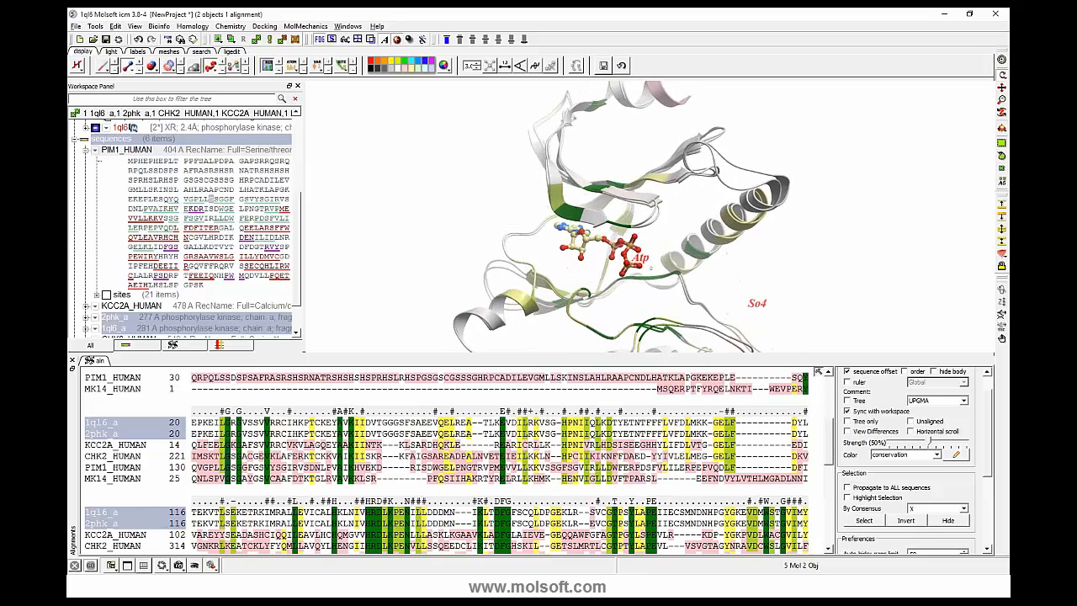
pyautogui.moveTo(650, 269); pyautogui.dragTo(692, 291, button='right')
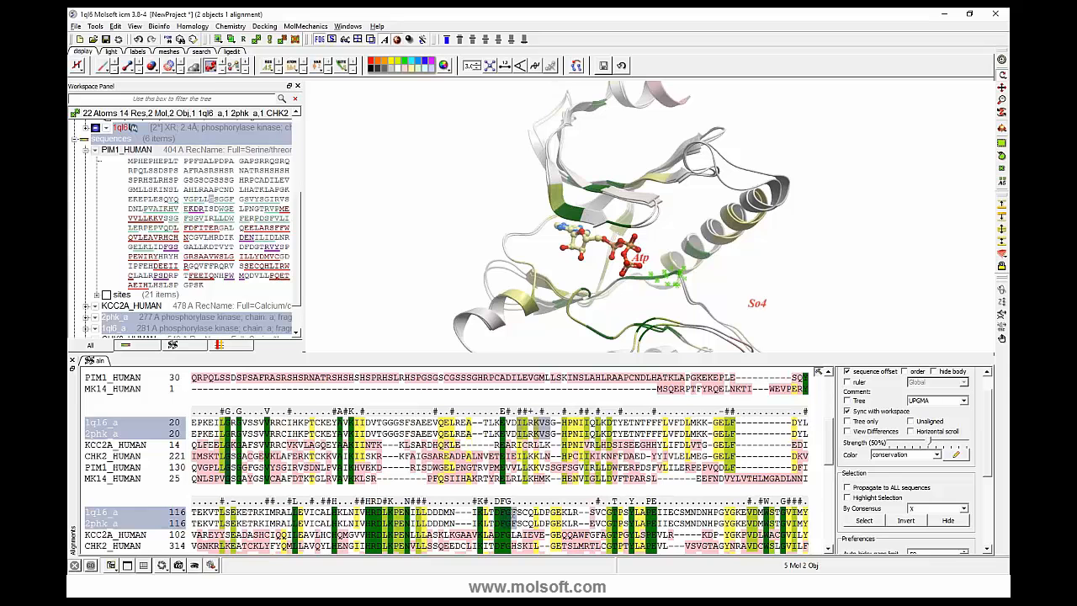
pyautogui.click(132, 128)
pyautogui.click(508, 503)
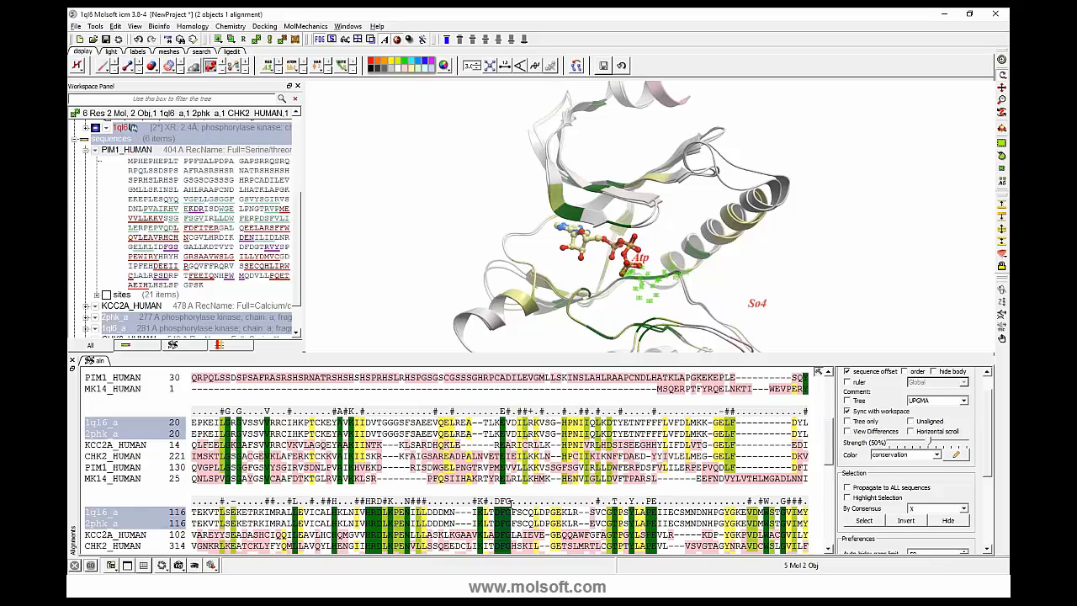
pyautogui.moveTo(367, 267); pyautogui.dragTo(345, 235)
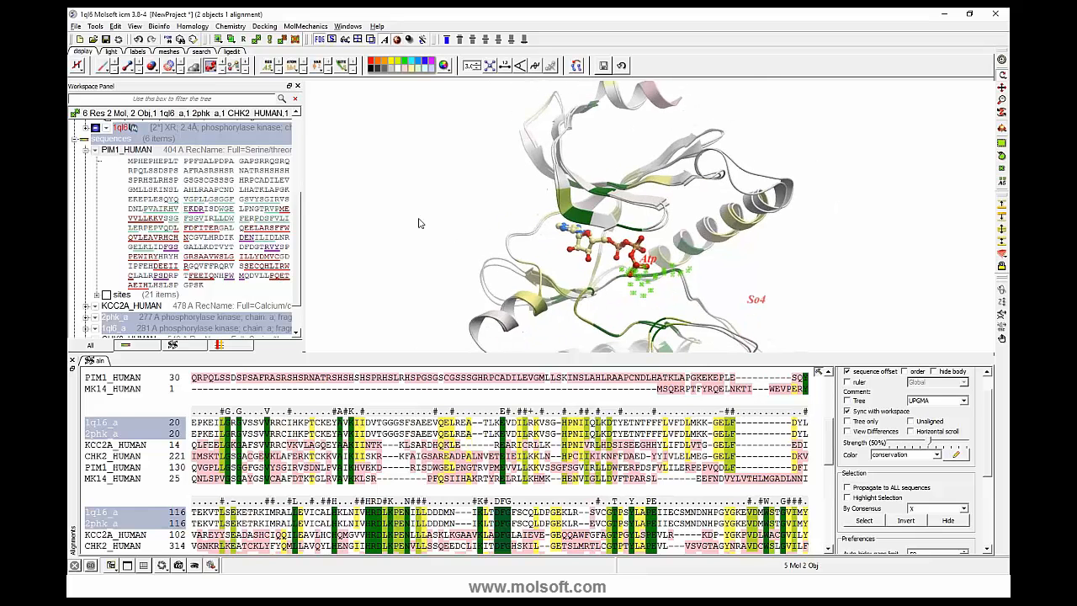
pyautogui.moveTo(431, 234); pyautogui.dragTo(453, 233)
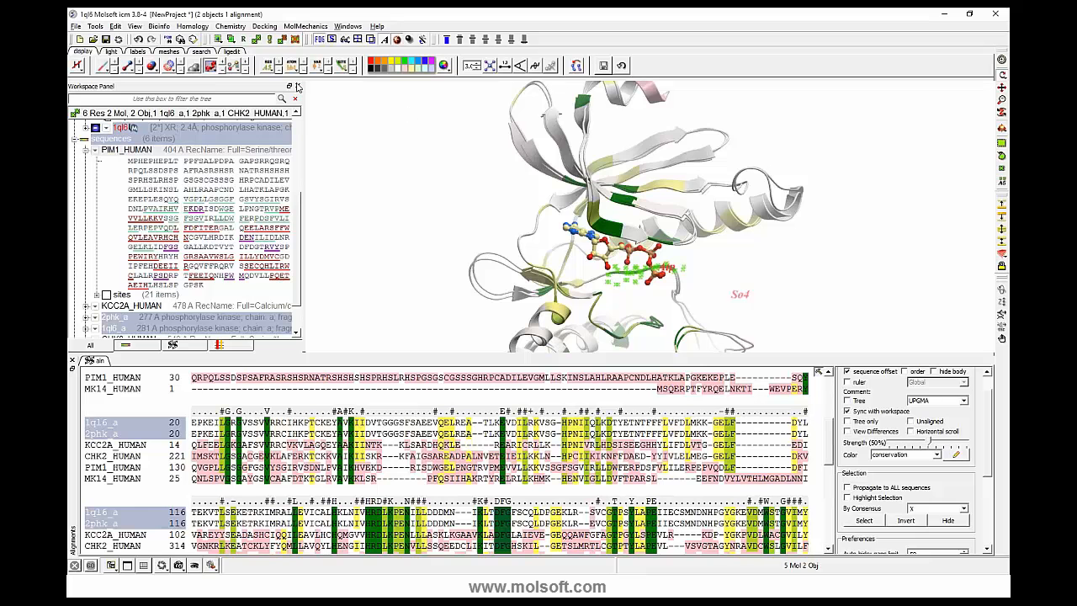
pyautogui.click(269, 69)
pyautogui.click(270, 71)
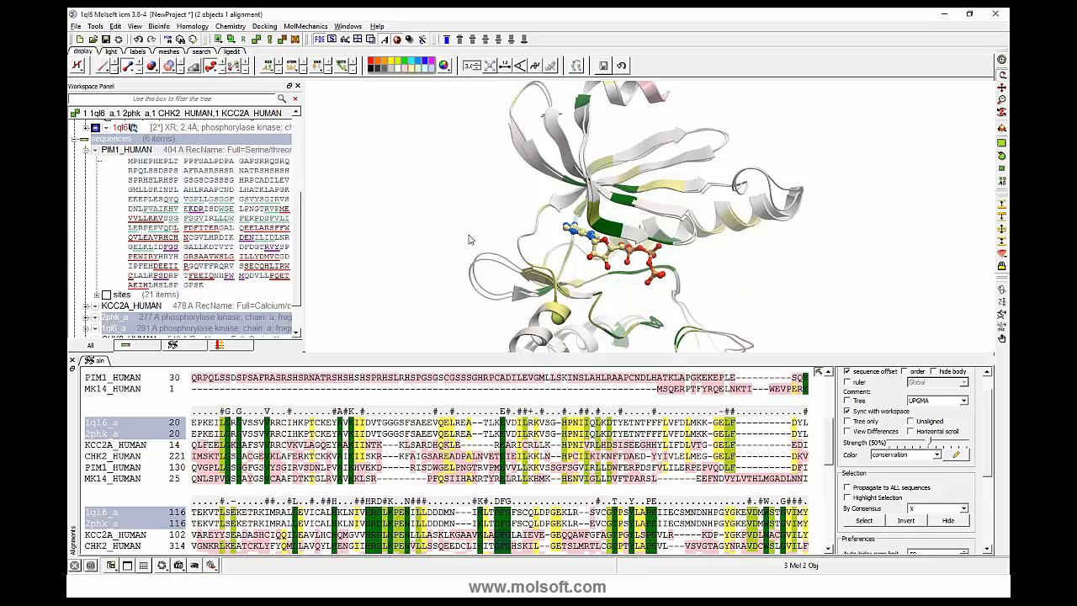
pyautogui.moveTo(470, 239); pyautogui.dragTo(423, 235)
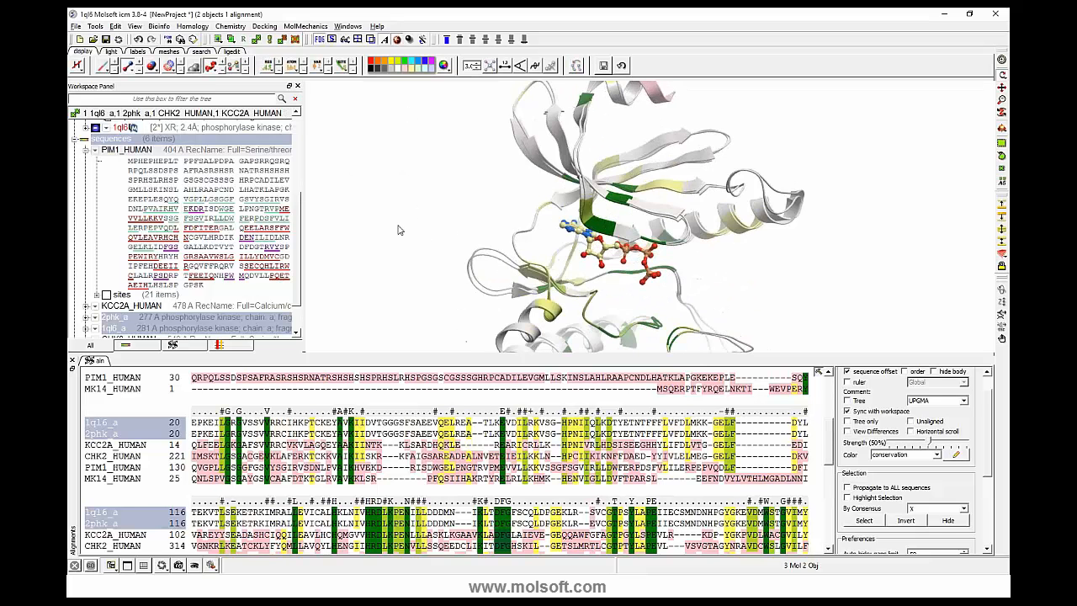
# - Try the no color and residue-type schemes on the alignment, and set its coloring to icm-combo
pyautogui.click(937, 455)
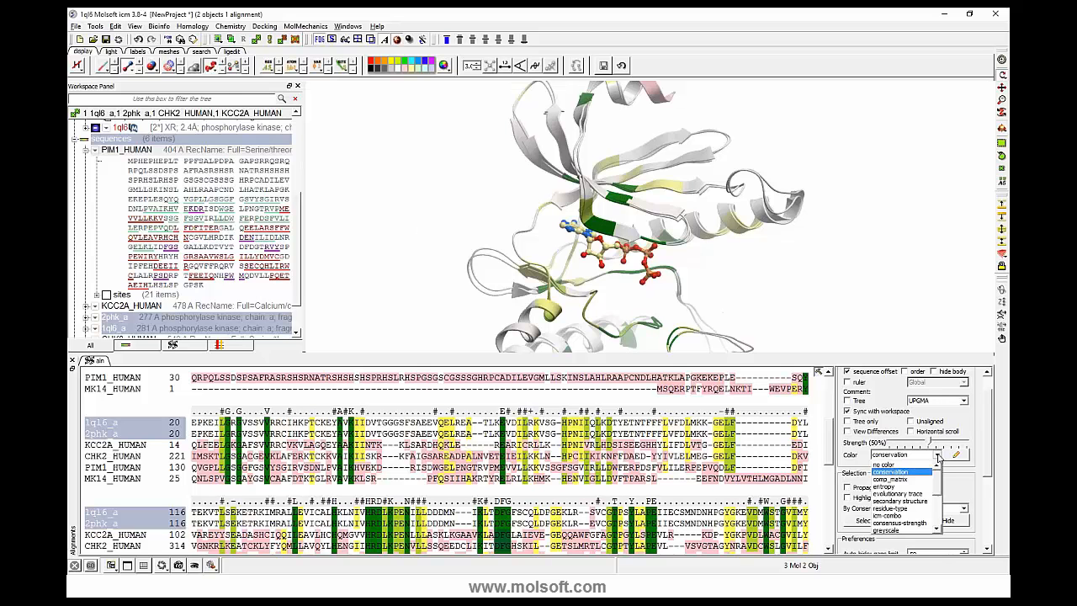
pyautogui.click(890, 465)
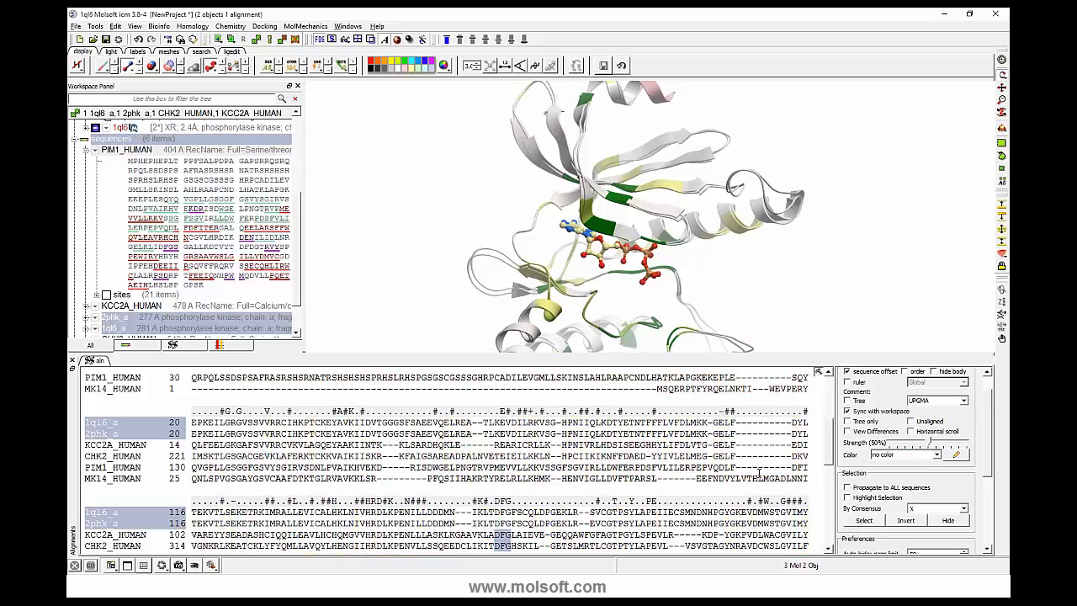
pyautogui.click(936, 456)
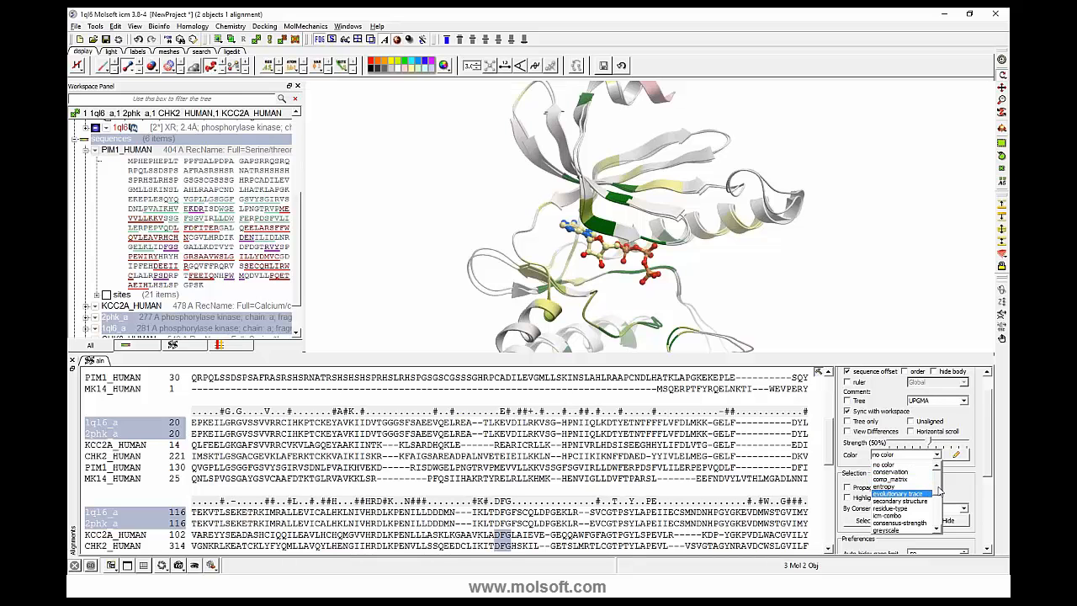
pyautogui.click(911, 491)
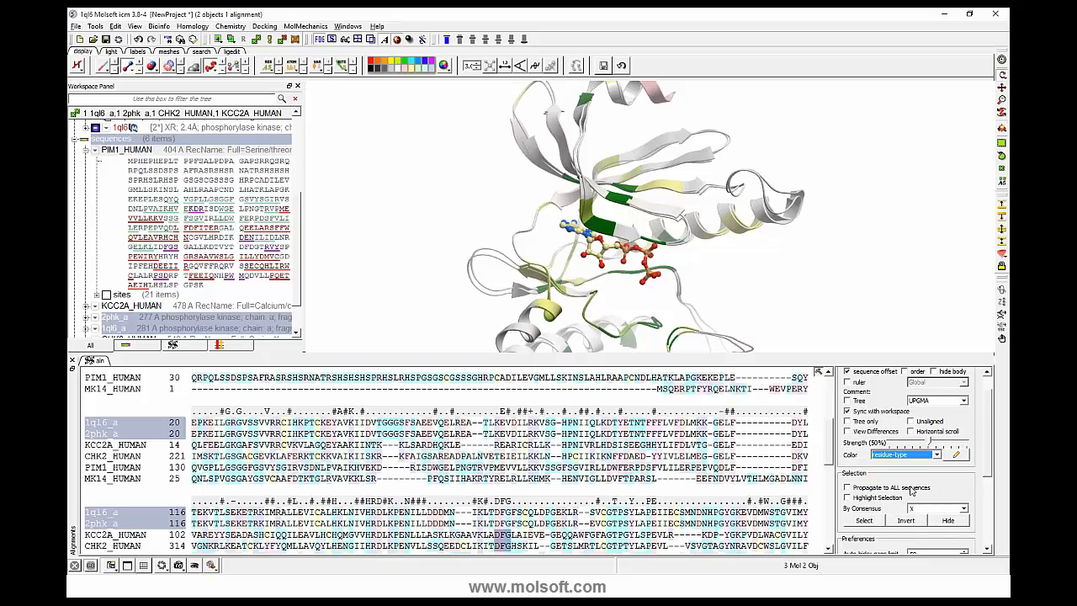
pyautogui.click(936, 455)
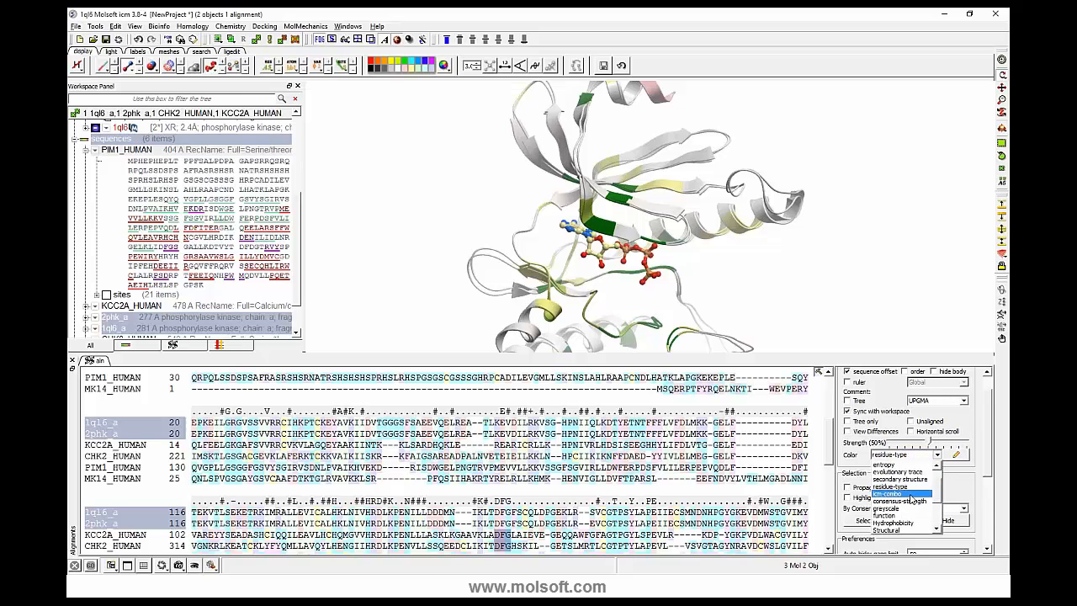
pyautogui.click(910, 495)
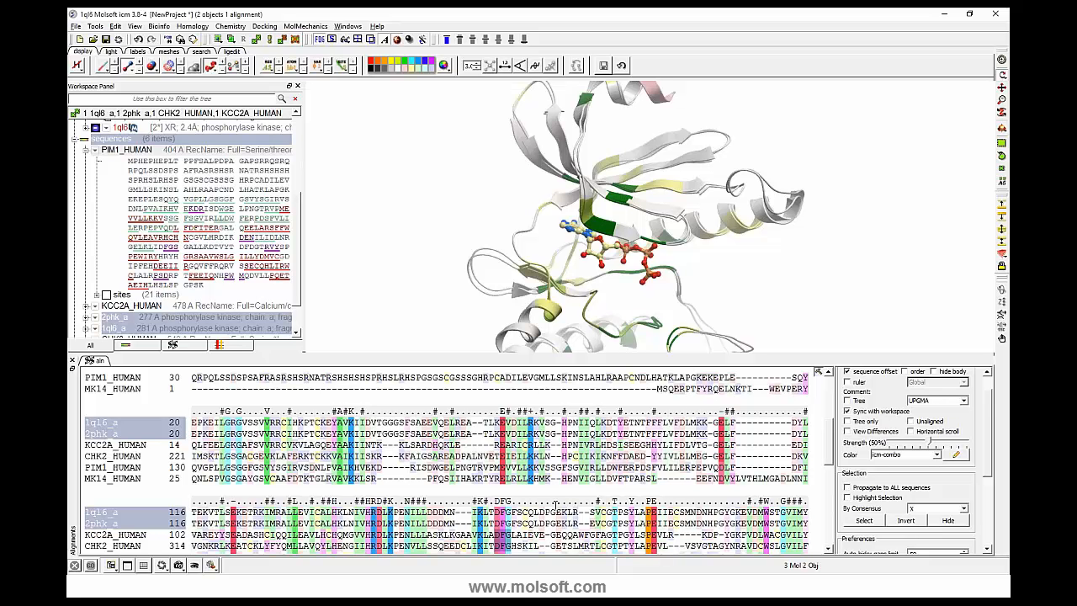
# - Open the consensus color table for editing and examine the residue color definitions of the icm-combo scheme
pyautogui.click(957, 456)
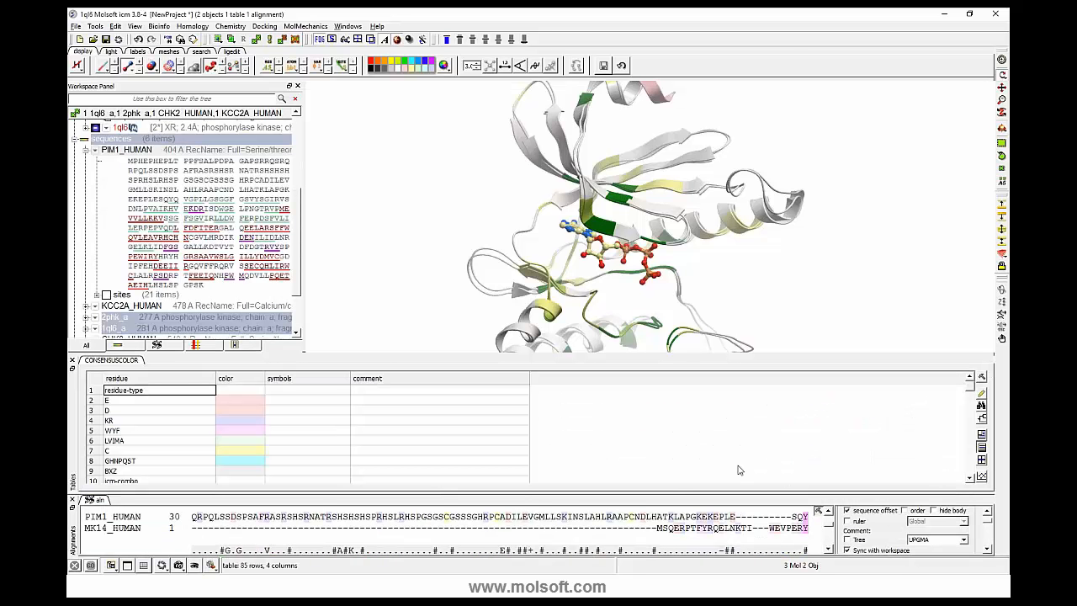
pyautogui.moveTo(452, 490); pyautogui.dragTo(483, 432)
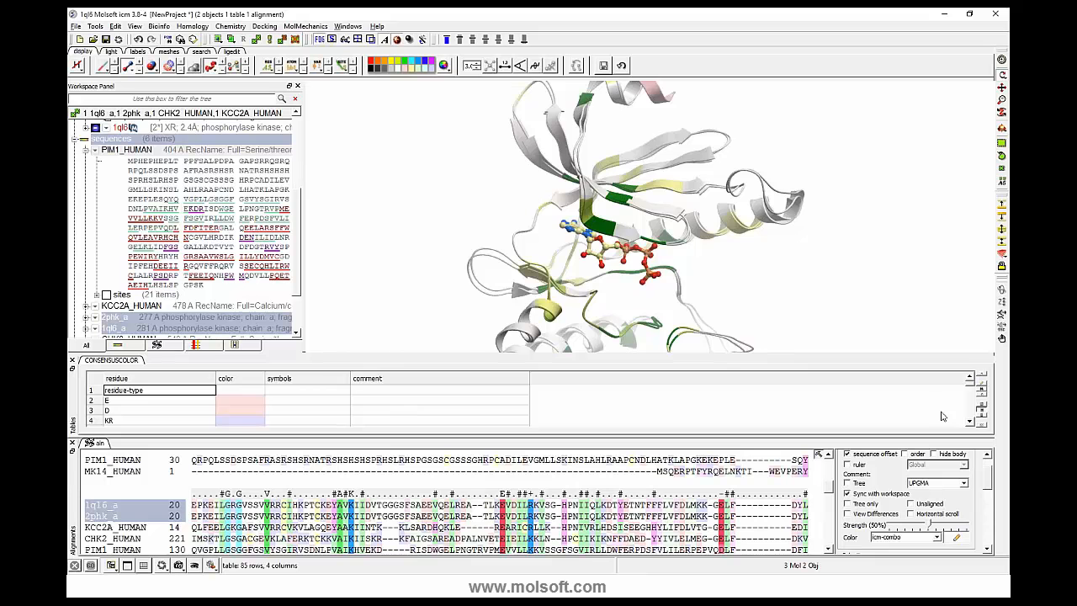
pyautogui.click(970, 424)
pyautogui.click(969, 424)
pyautogui.click(969, 424)
pyautogui.click(969, 424)
pyautogui.click(969, 424)
pyautogui.click(969, 424)
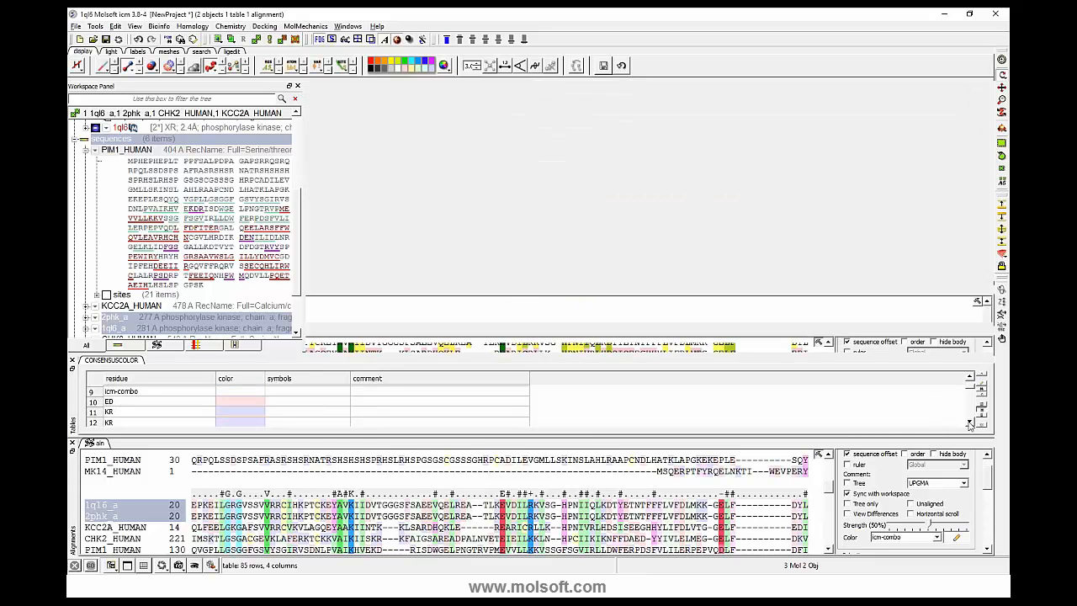
pyautogui.click(969, 424)
pyautogui.click(969, 424)
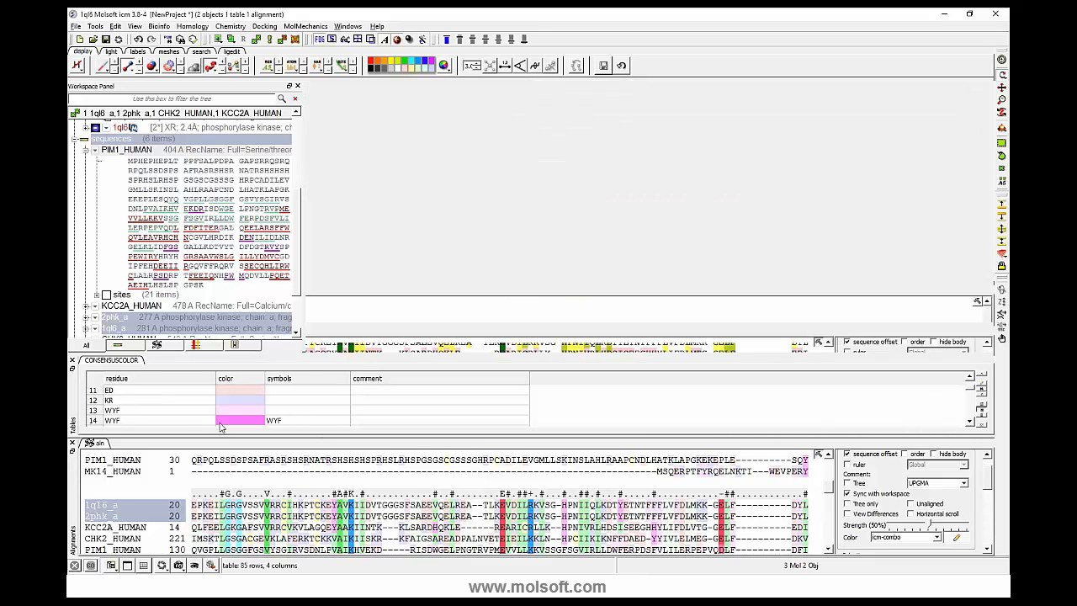
pyautogui.click(969, 423)
pyautogui.click(969, 422)
pyautogui.click(969, 423)
pyautogui.click(969, 422)
pyautogui.click(970, 422)
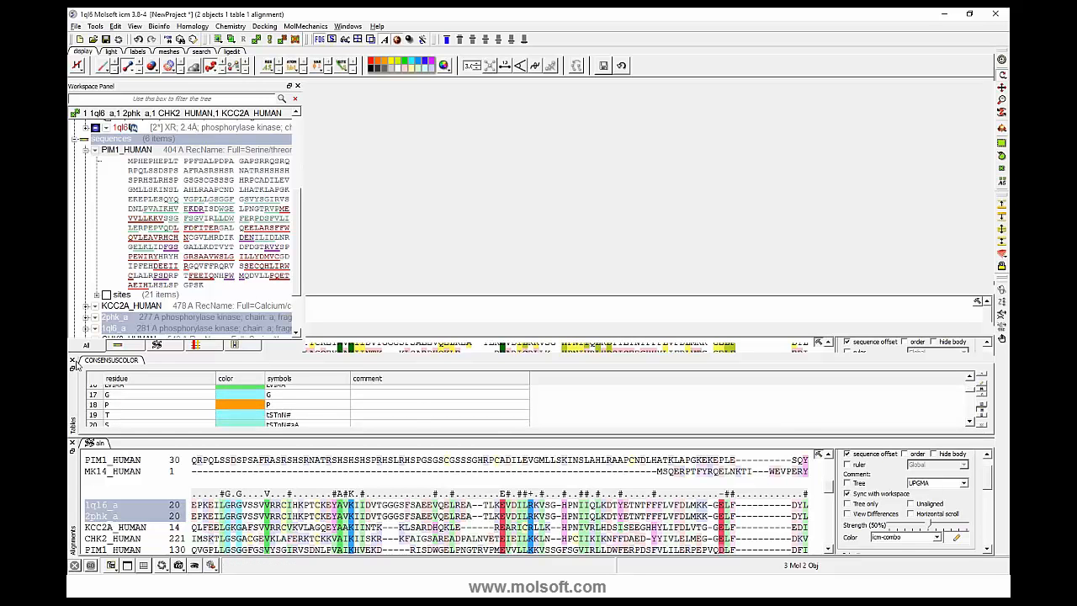
# - Unprotect the CONSENSUSCOLOR table and delete it
pyautogui.rightClick(115, 362)
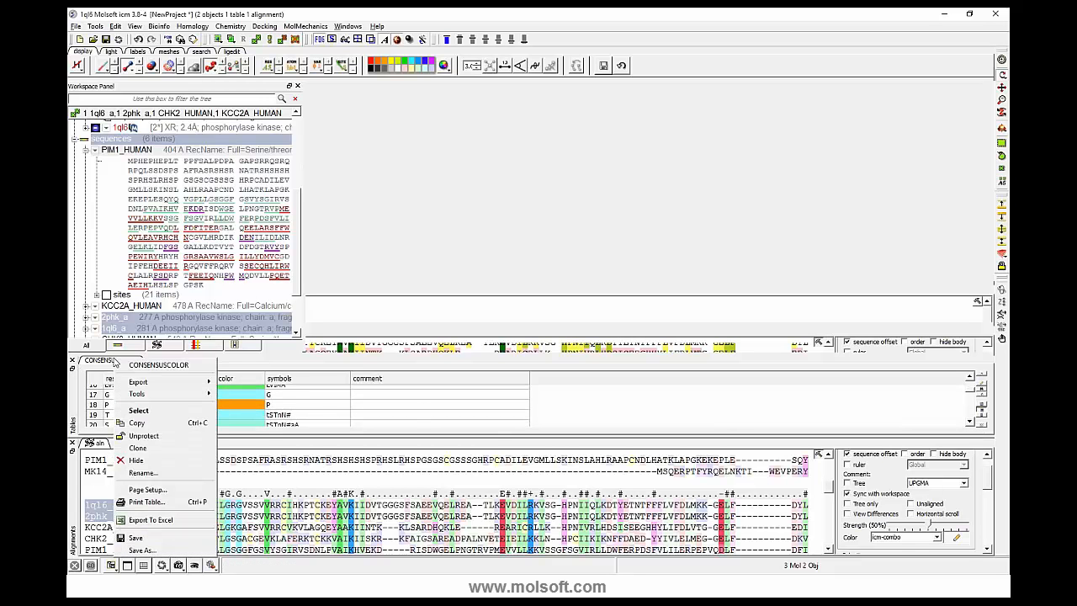
pyautogui.click(139, 434)
pyautogui.rightClick(101, 361)
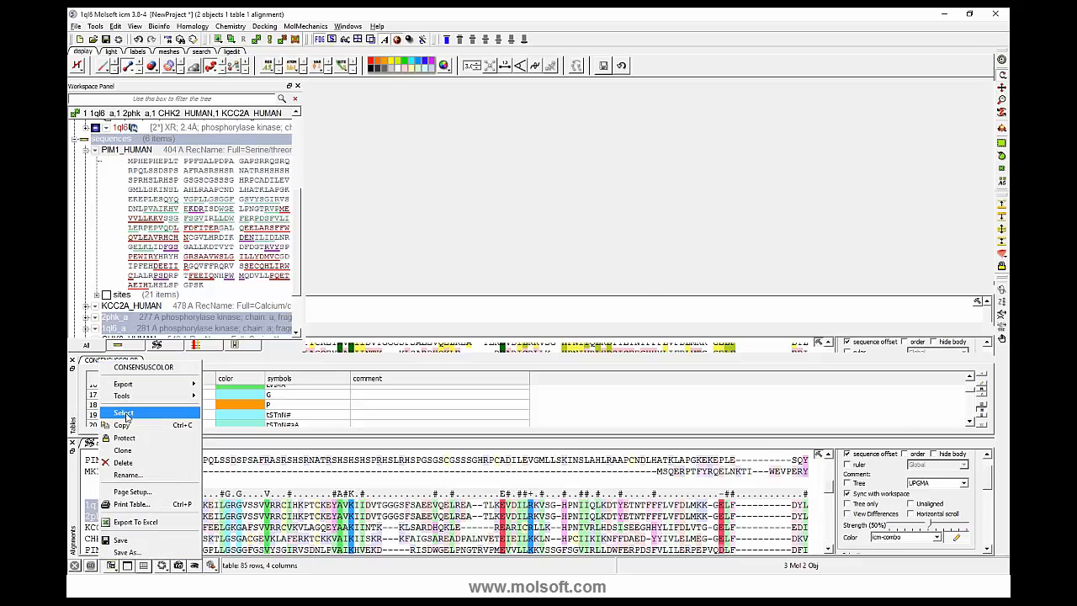
pyautogui.click(129, 464)
pyautogui.click(523, 310)
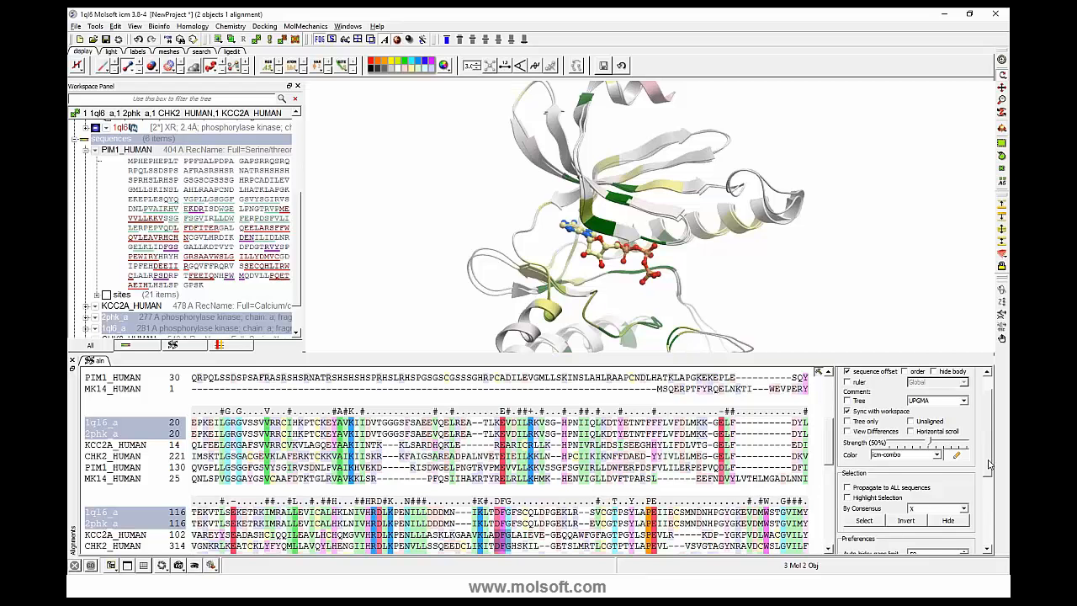
# - Color the alignment with the consensus-strength scheme
pyautogui.scroll(1, 990, 465)
pyautogui.click(921, 481)
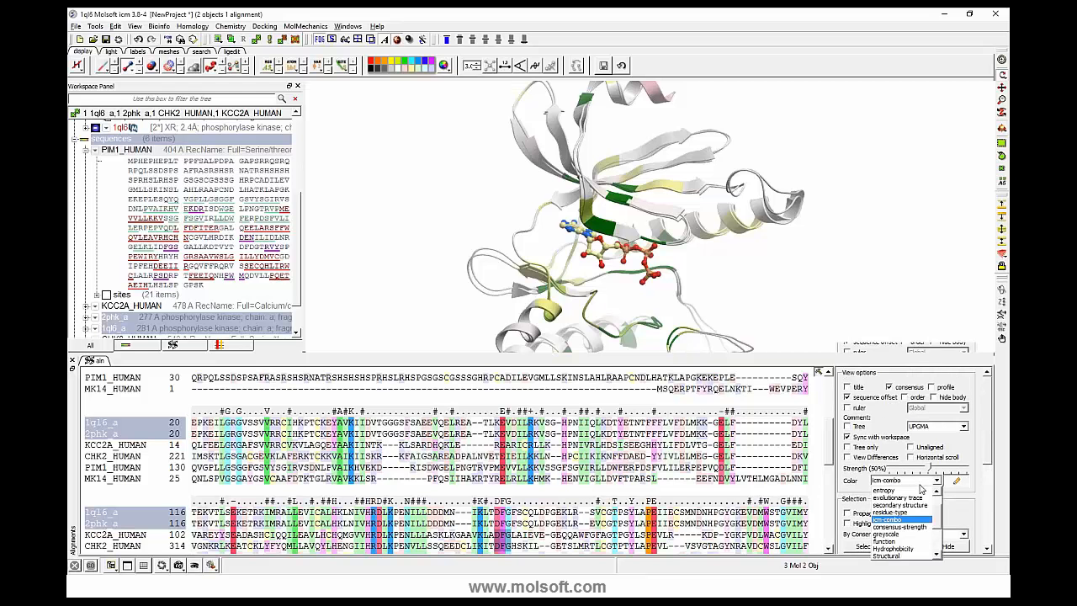
pyautogui.click(900, 527)
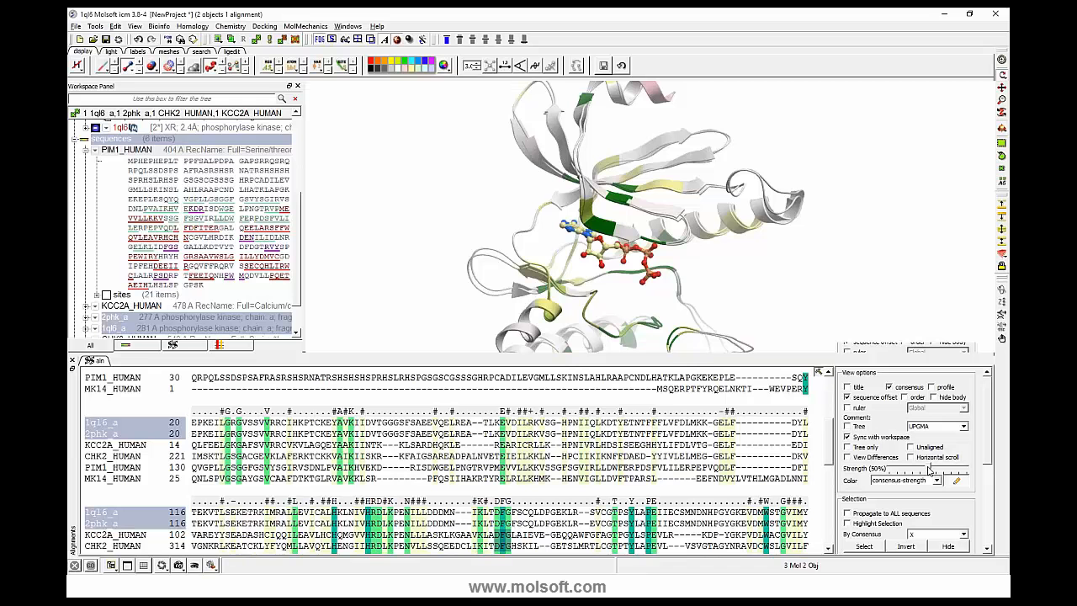
# - Raise the alignment's consensus strength to 100% to compare the coloring, and lower it to 0%
pyautogui.moveTo(929, 469); pyautogui.dragTo(970, 469)
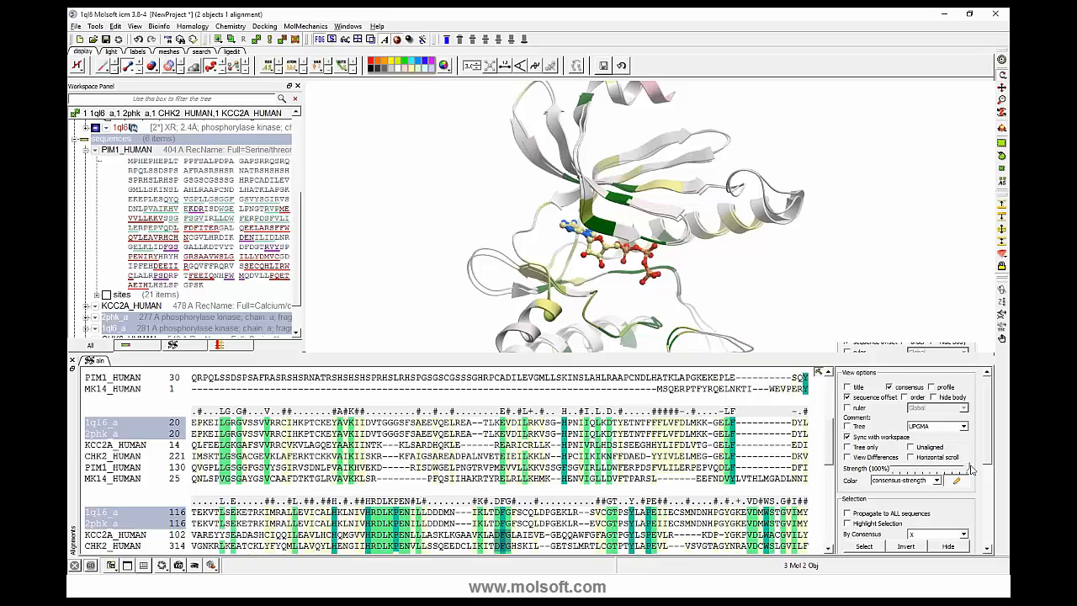
pyautogui.scroll(-2, 832, 463)
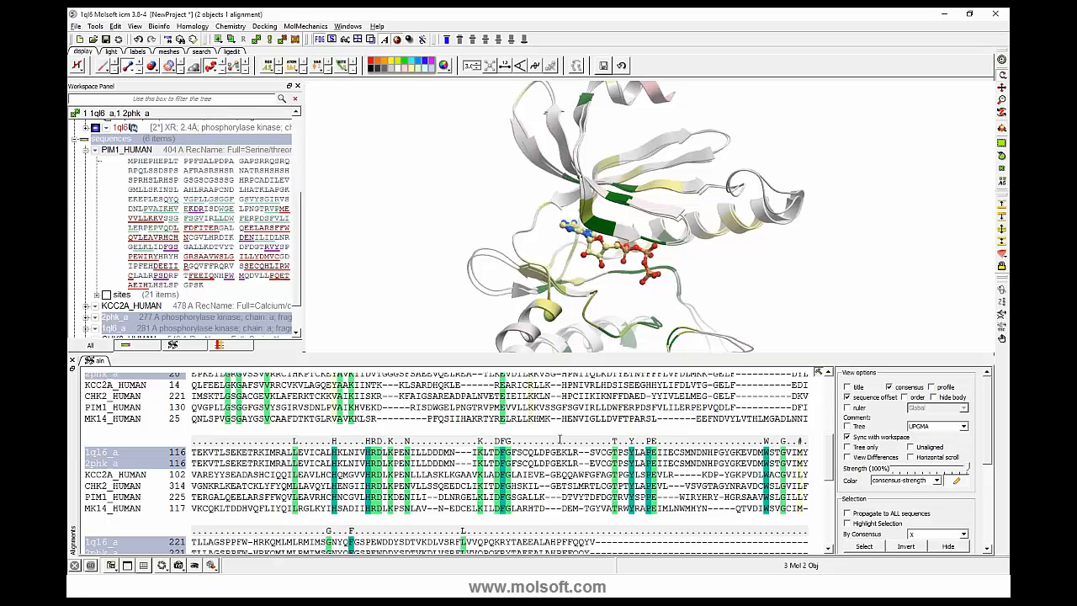
pyautogui.moveTo(968, 468); pyautogui.dragTo(930, 470)
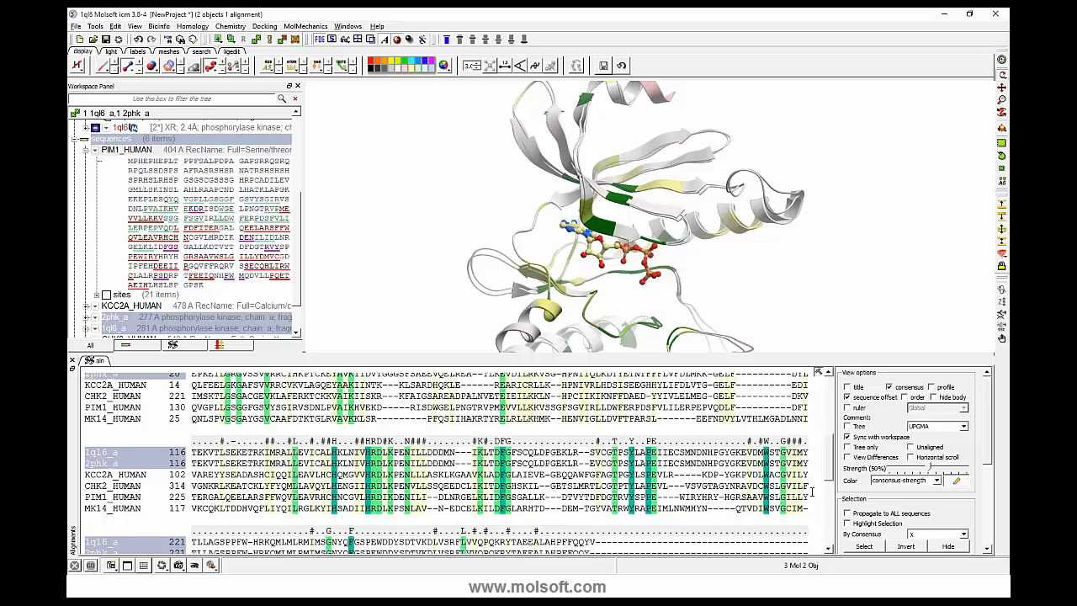
pyautogui.moveTo(930, 469); pyautogui.dragTo(826, 464)
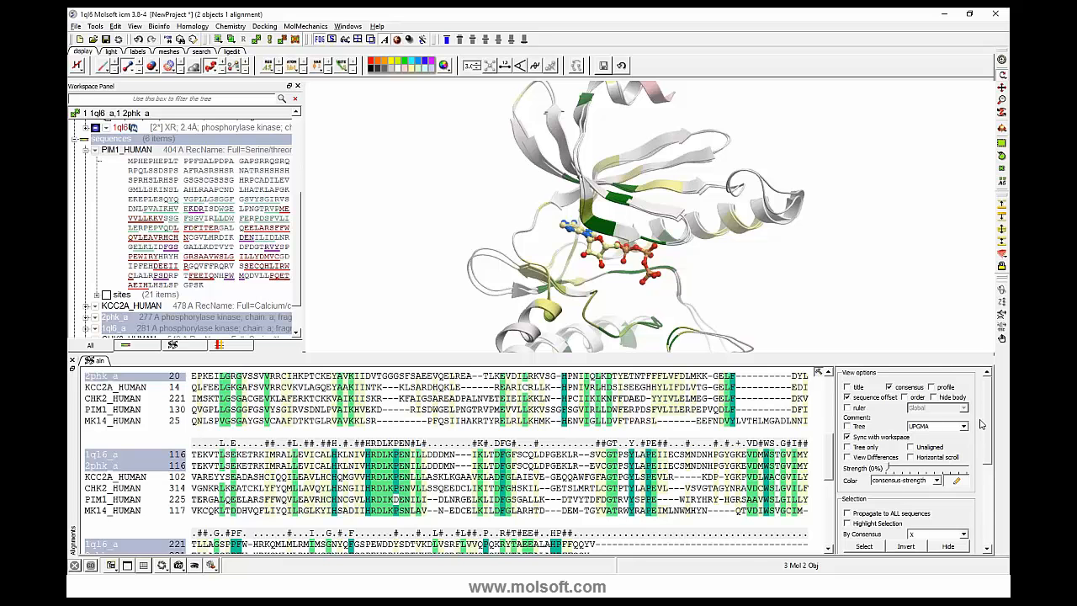
# - Show the global ruler above the alignment and hide it again
pyautogui.moveTo(832, 447)
pyautogui.mouseDown()
pyautogui.moveTo(831, 394)
pyautogui.moveTo(831, 443)
pyautogui.mouseUp()
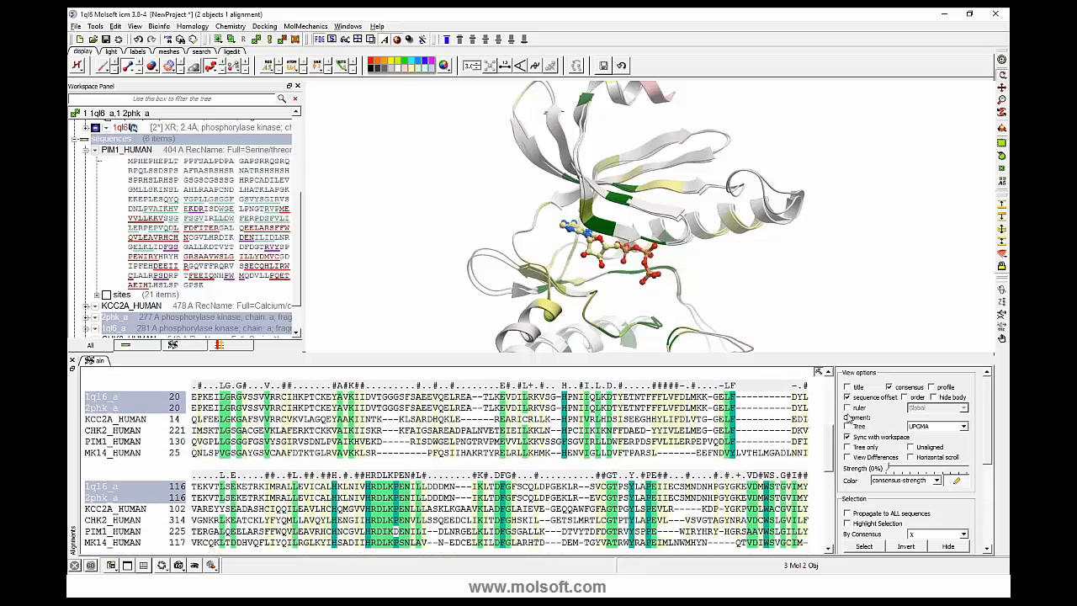
pyautogui.click(847, 408)
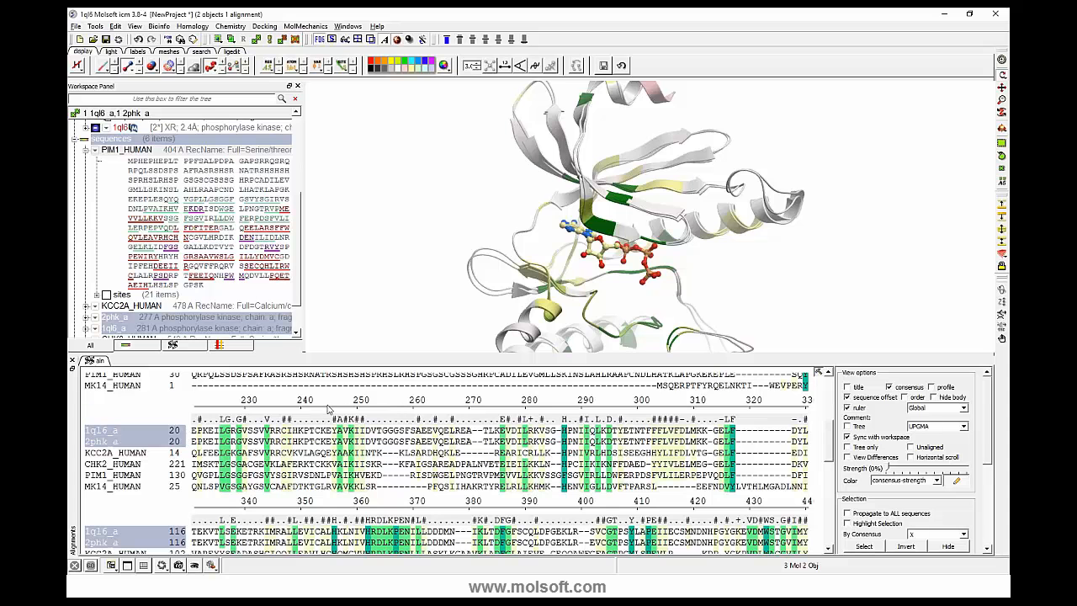
pyautogui.click(847, 408)
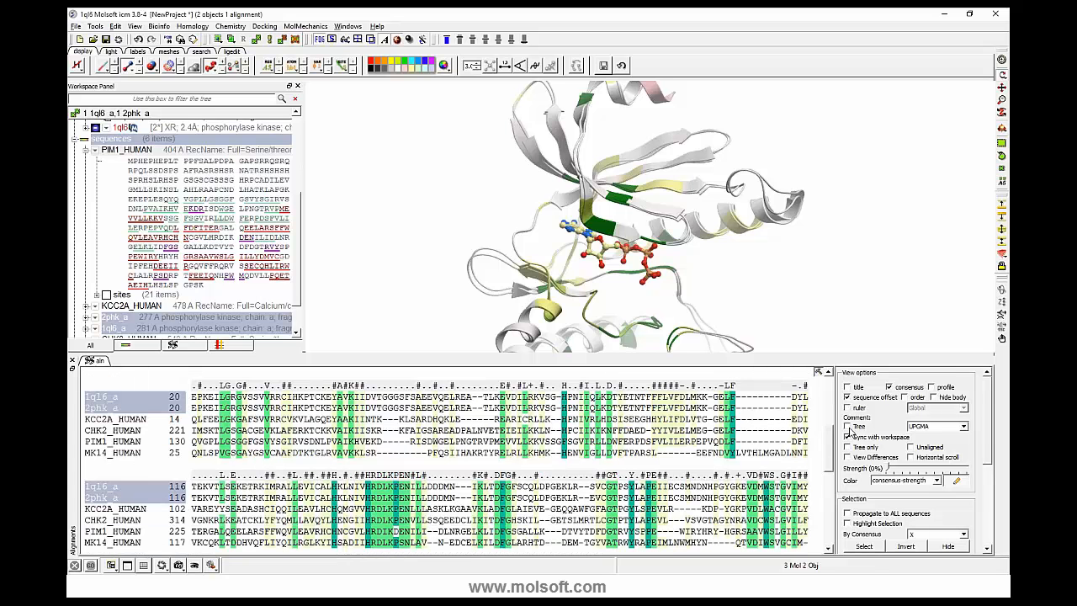
# - Display the UPGMA tree beside the alignment with no sequences selected, and move its cutoff line to about 0.3
pyautogui.click(848, 426)
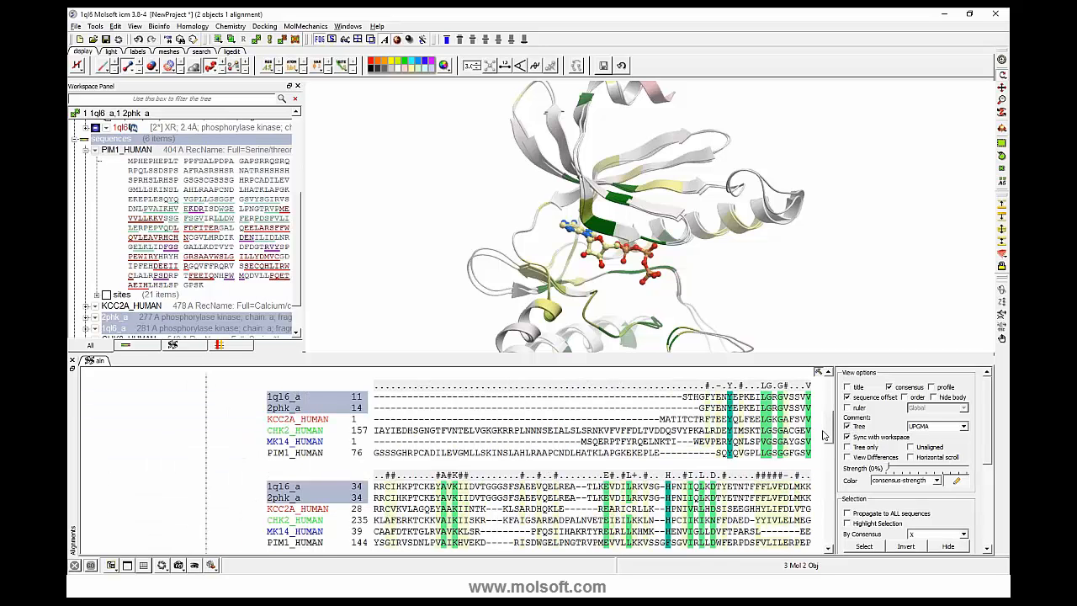
pyautogui.scroll(-10, 385, 470)
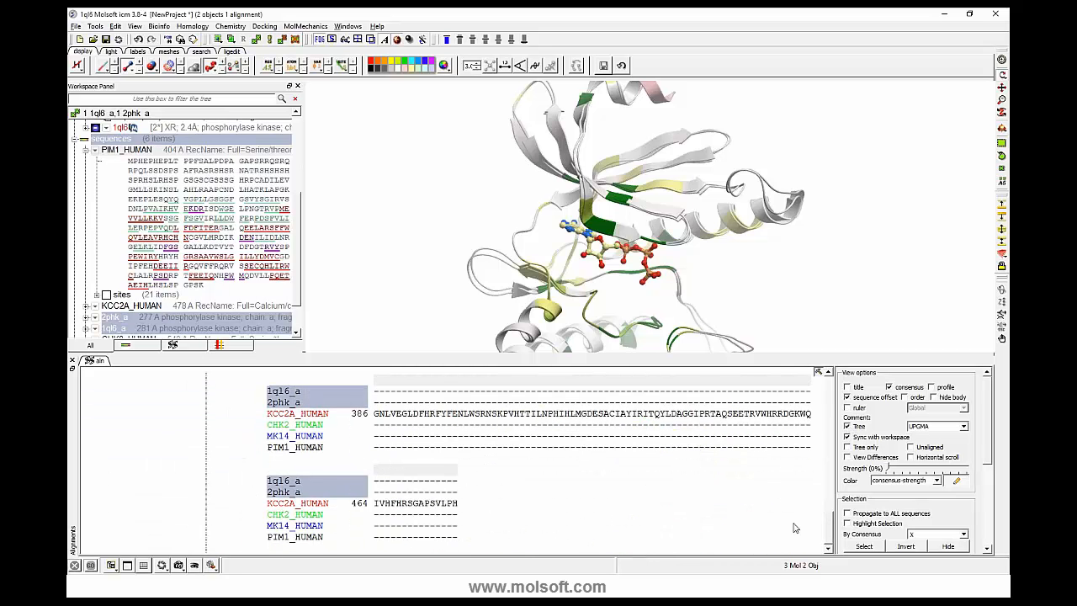
pyautogui.scroll(10, 828, 532)
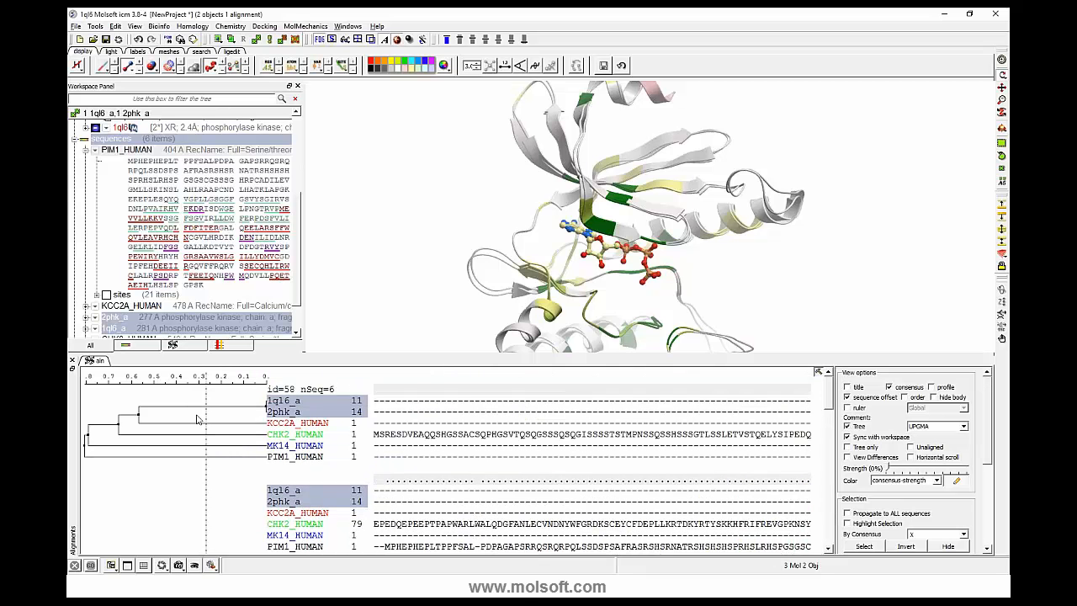
pyautogui.click(283, 417)
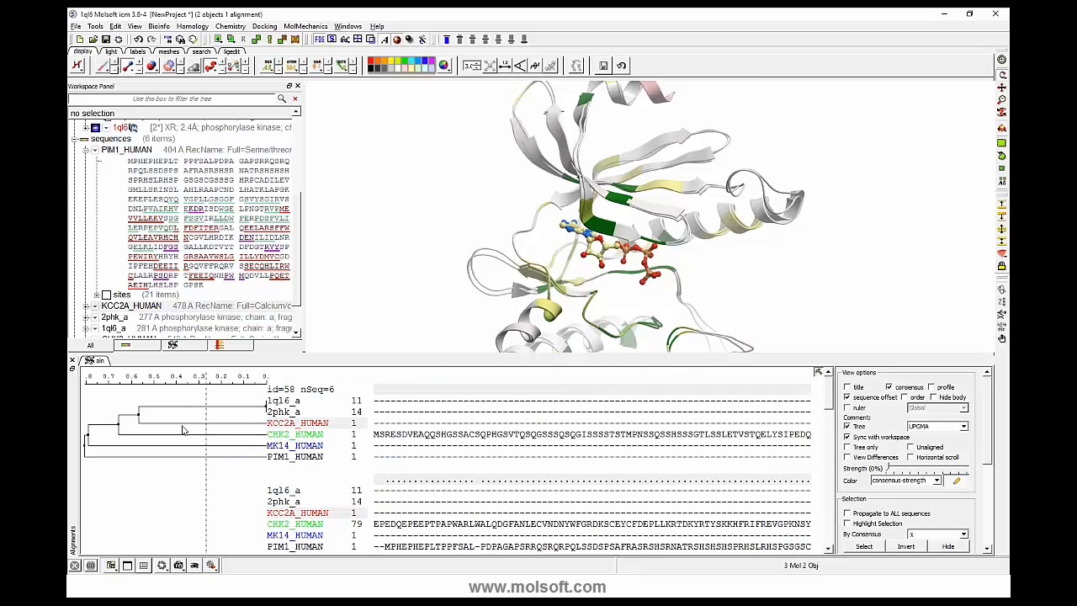
pyautogui.moveTo(206, 378)
pyautogui.mouseDown()
pyautogui.moveTo(134, 388)
pyautogui.moveTo(200, 394)
pyautogui.mouseUp()
# - Try reordering sequences within and across the tree branches, and place KCC2A_HUMAN above 1ql6_a and 2phk_a
pyautogui.moveTo(287, 404); pyautogui.dragTo(298, 429)
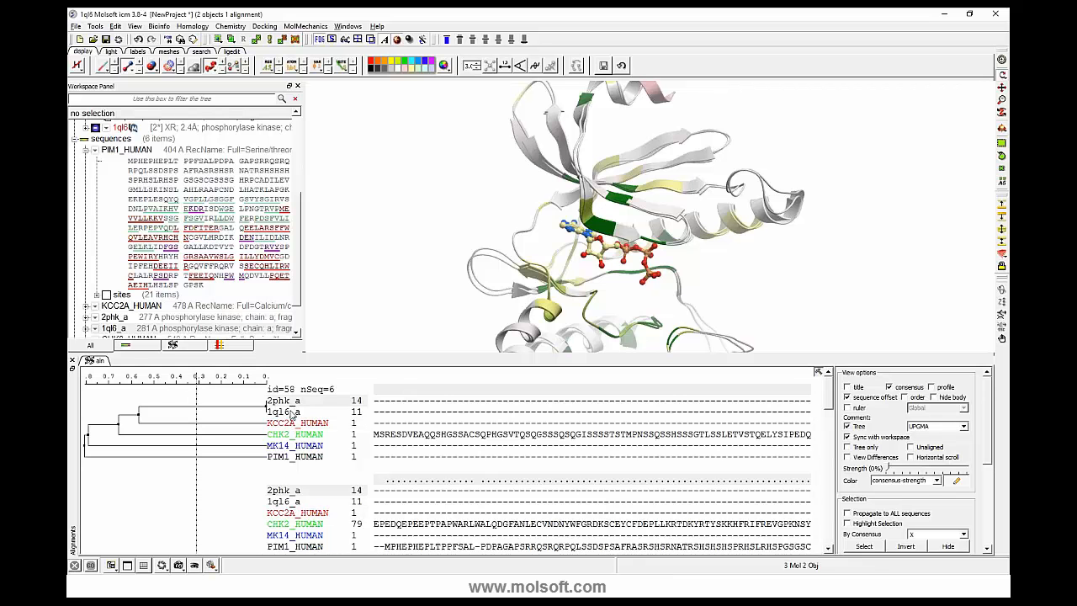
pyautogui.moveTo(290, 423); pyautogui.dragTo(294, 459)
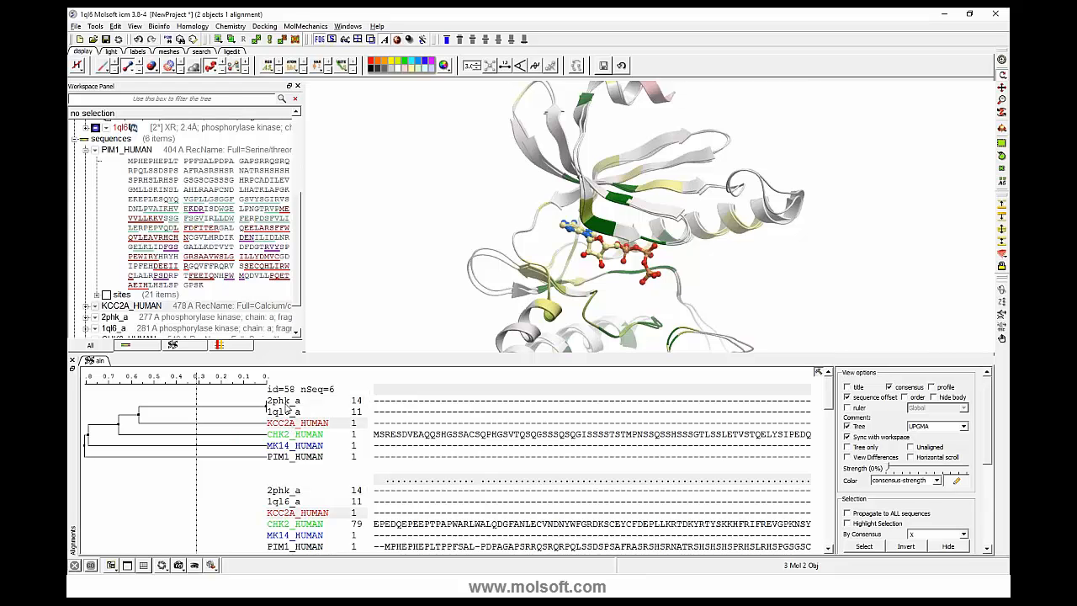
pyautogui.moveTo(290, 408); pyautogui.dragTo(291, 466)
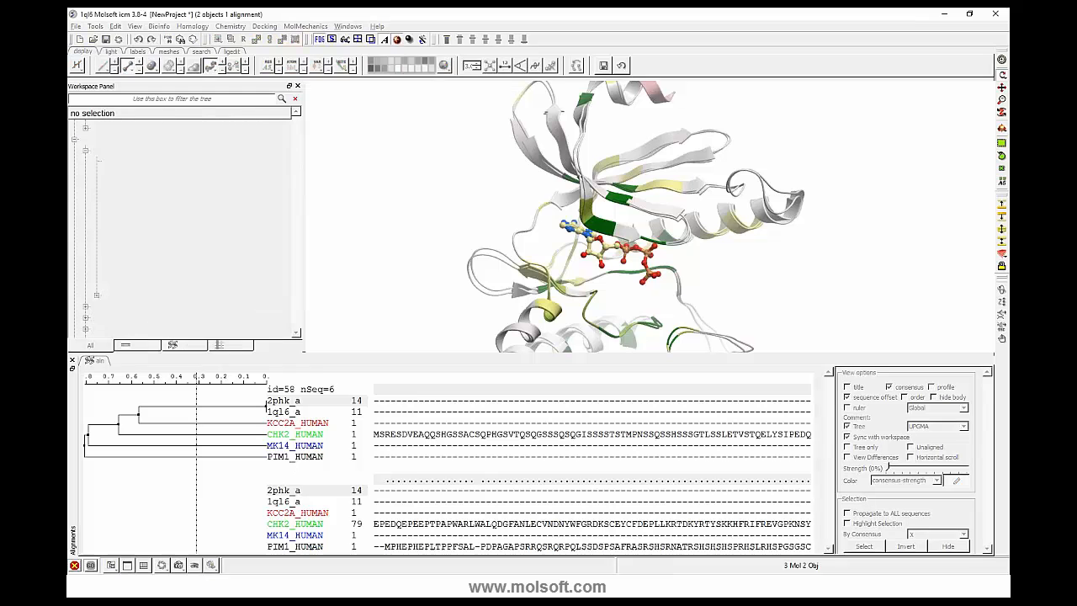
pyautogui.moveTo(285, 403); pyautogui.dragTo(288, 467)
pyautogui.click(290, 426)
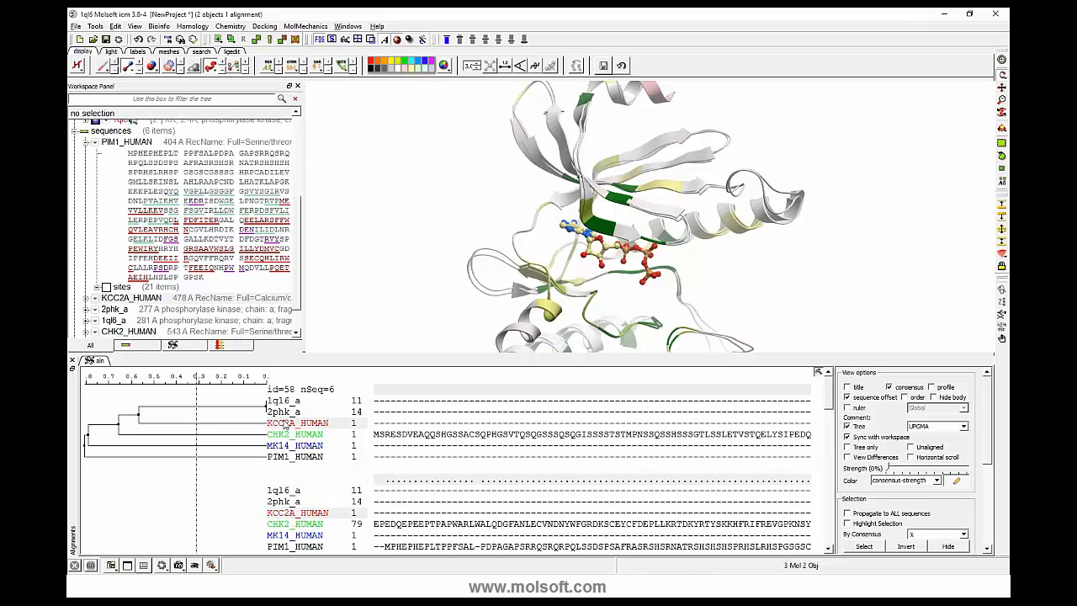
pyautogui.moveTo(287, 428); pyautogui.dragTo(286, 402)
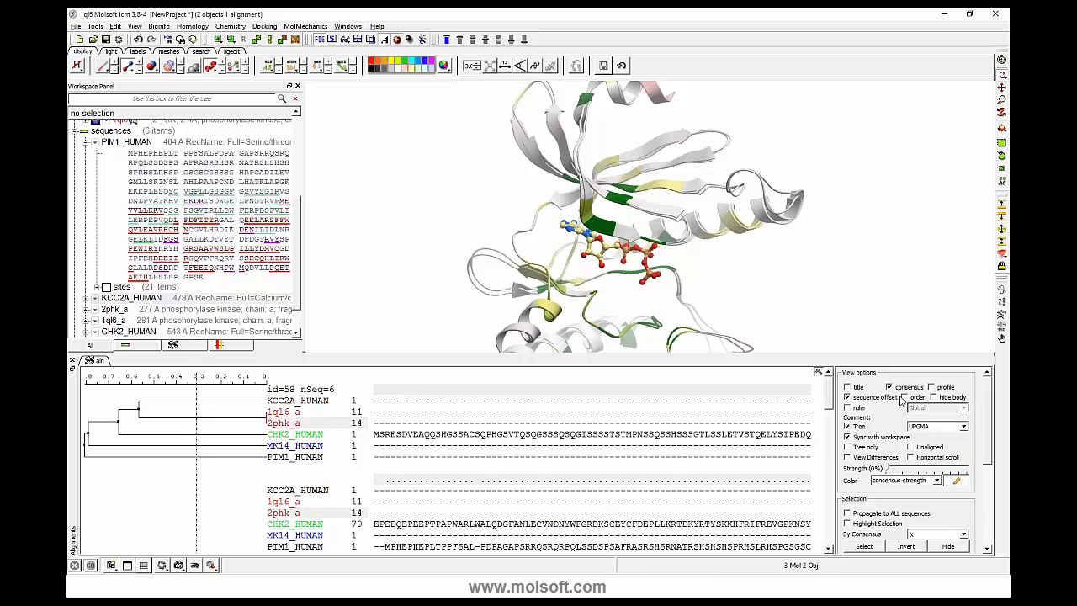
# - Hide the tree and reorder the alignment, moving KCC2A_HUMAN and 1ql6_a to the end and 2phk_a directly below MK14_HUMAN
pyautogui.click(848, 427)
pyautogui.moveTo(109, 404); pyautogui.dragTo(101, 463)
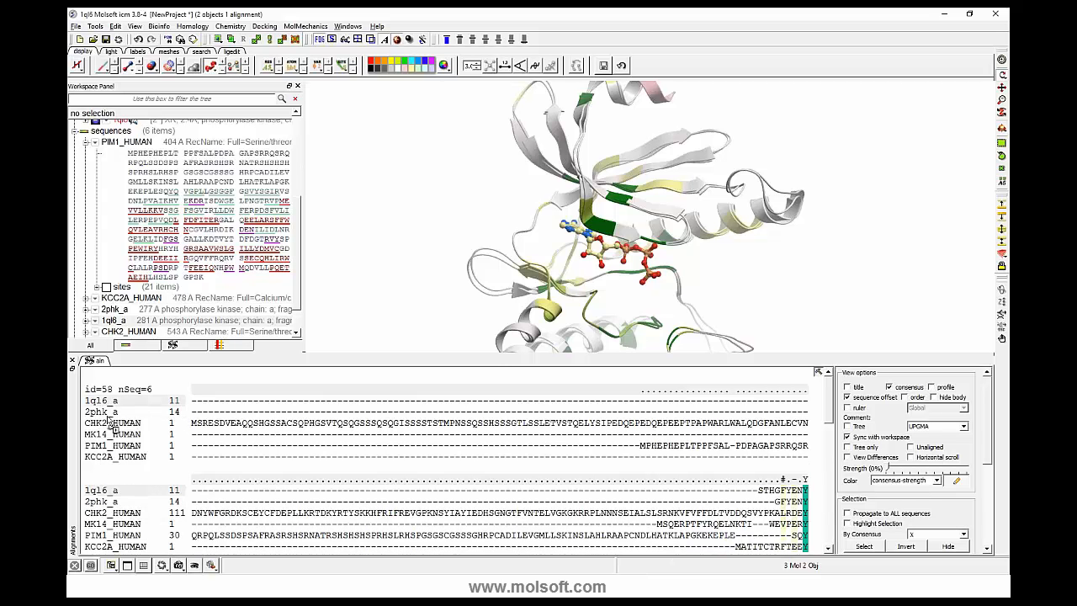
pyautogui.moveTo(110, 425); pyautogui.dragTo(109, 469)
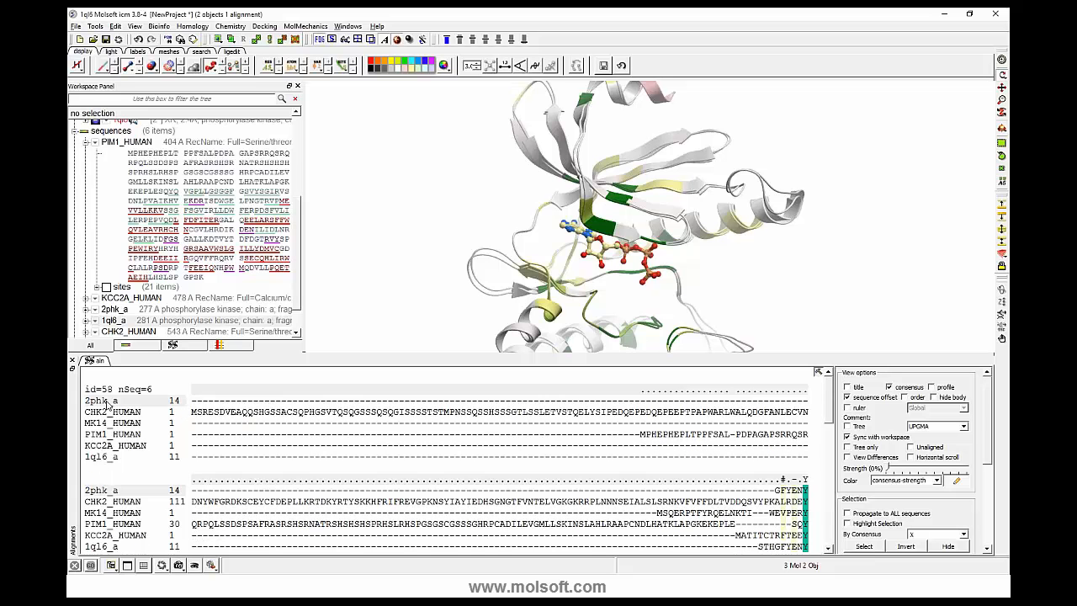
pyautogui.moveTo(107, 402); pyautogui.dragTo(100, 428)
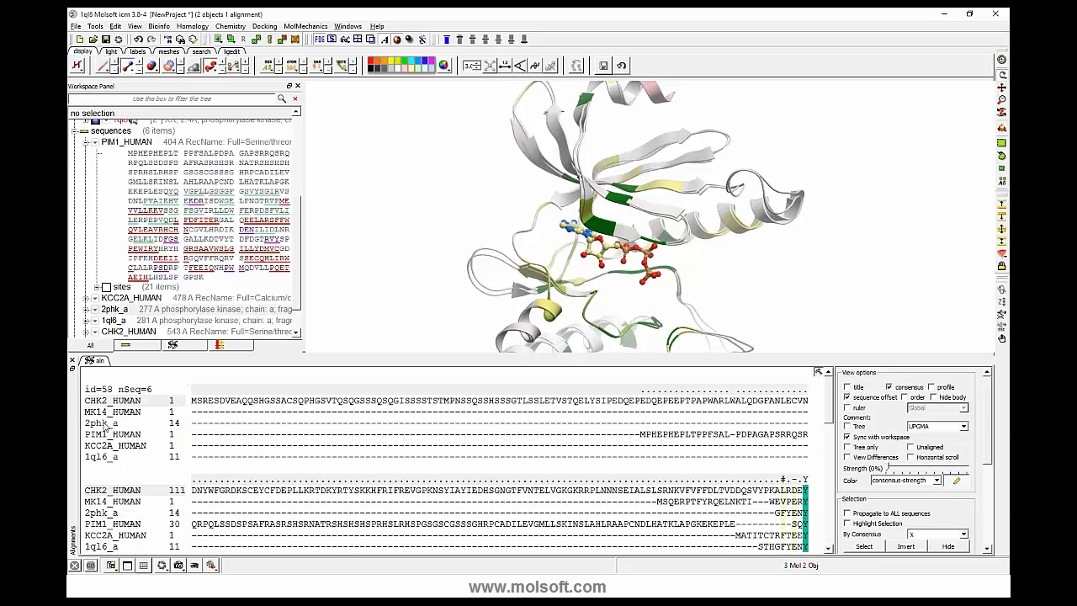
pyautogui.scroll(-2, 406, 484)
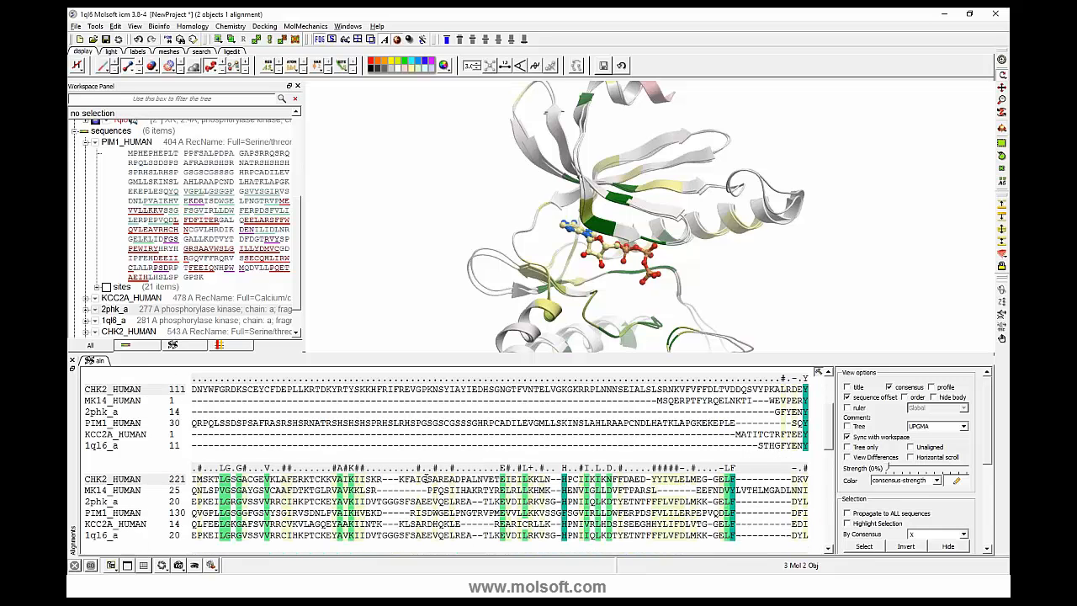
# - Reorder the alignment by moving 2phk_a down beside 1ql6_a, and place it at the head above CHK2_HUMAN
pyautogui.scroll(-1, 329, 466)
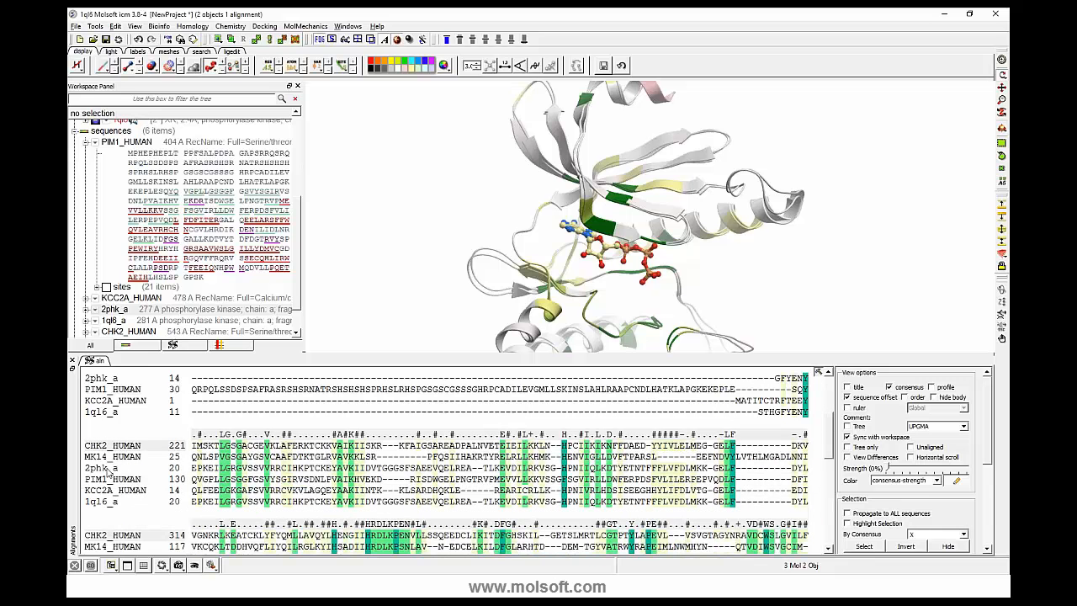
pyautogui.moveTo(108, 468); pyautogui.dragTo(112, 501)
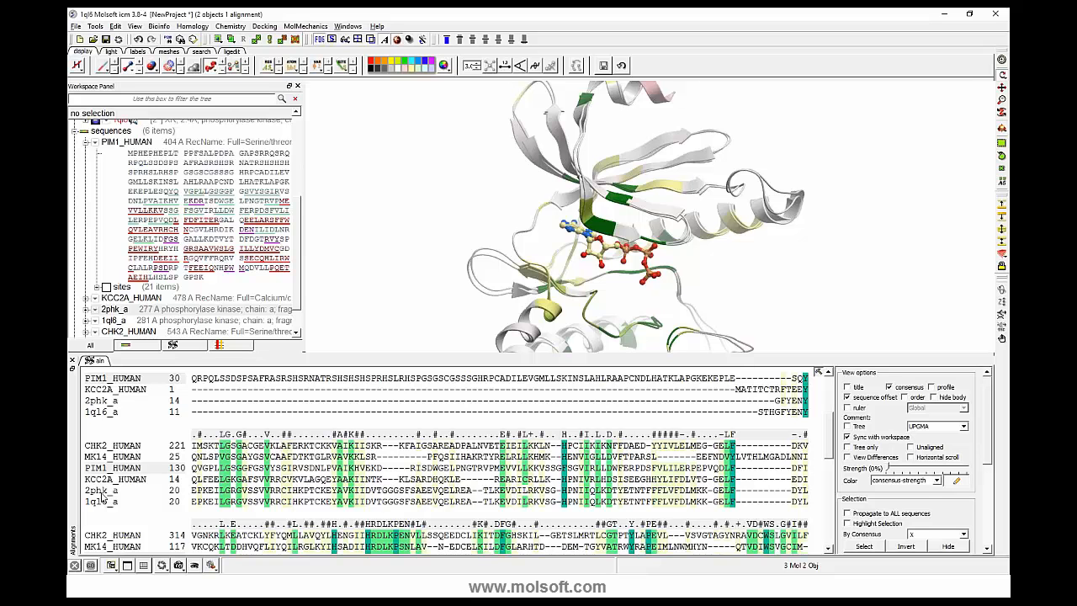
pyautogui.click(112, 491)
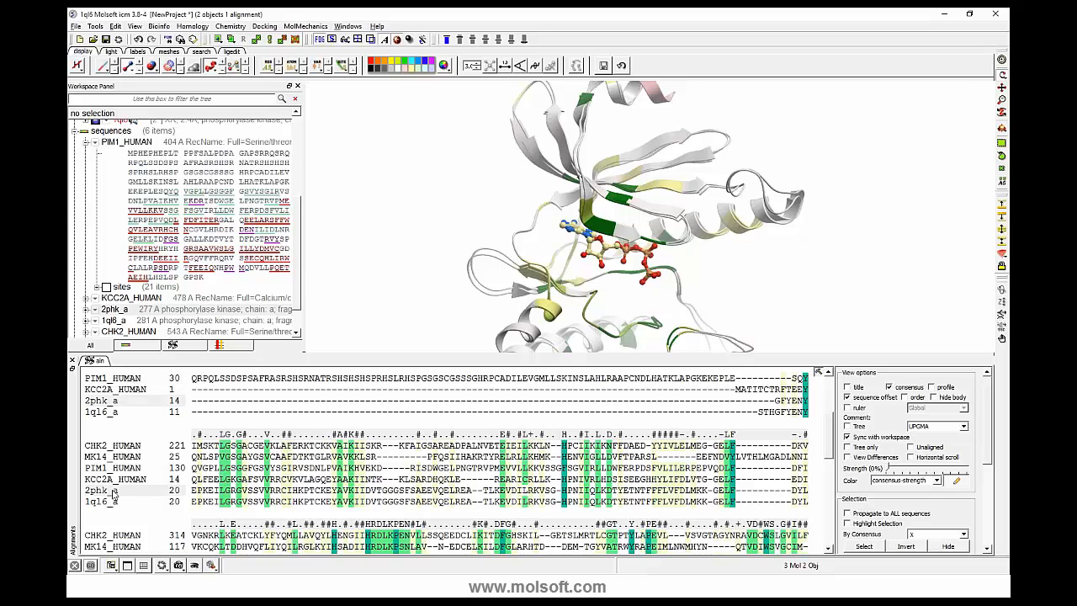
pyautogui.moveTo(113, 492); pyautogui.dragTo(131, 454)
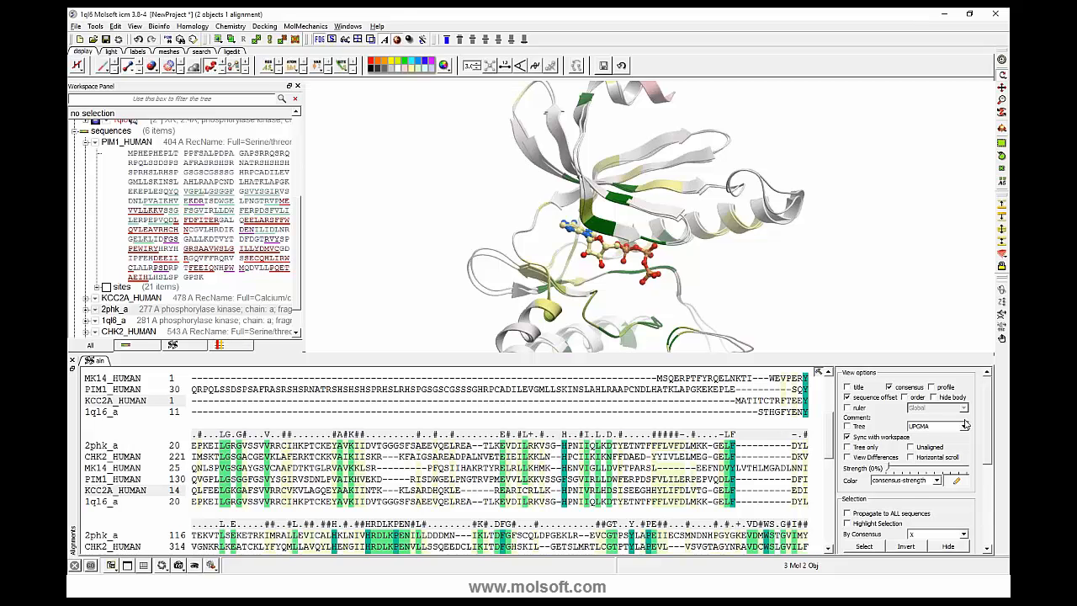
# - Show the UPGMA tree alone and bring the alignment back beside it, and switch the unaligned sequence view on and off
pyautogui.click(847, 447)
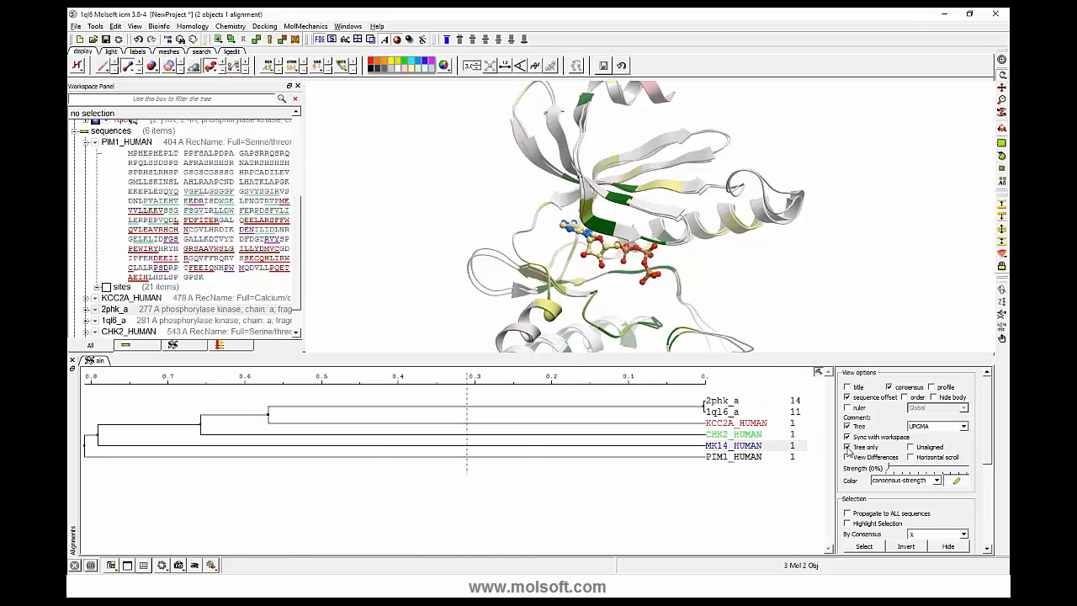
pyautogui.click(849, 448)
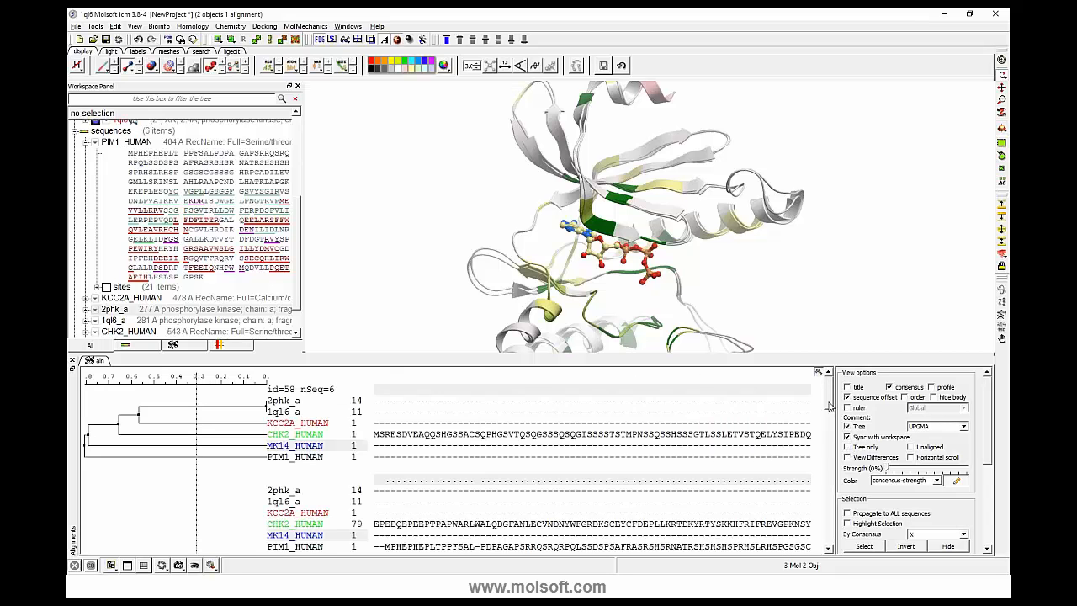
pyautogui.moveTo(828, 406); pyautogui.dragTo(832, 455)
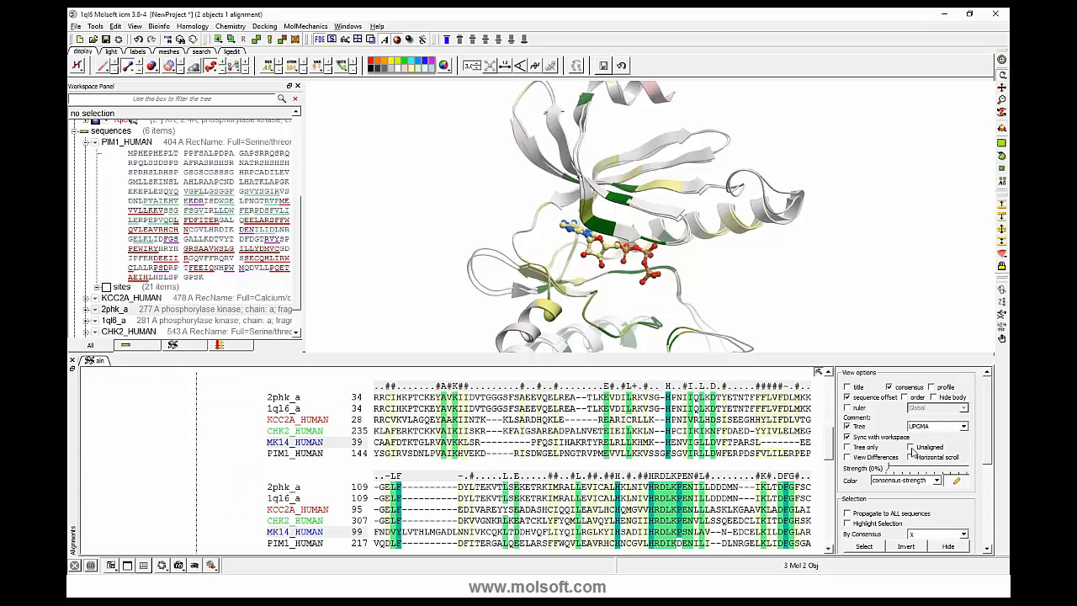
pyautogui.click(911, 448)
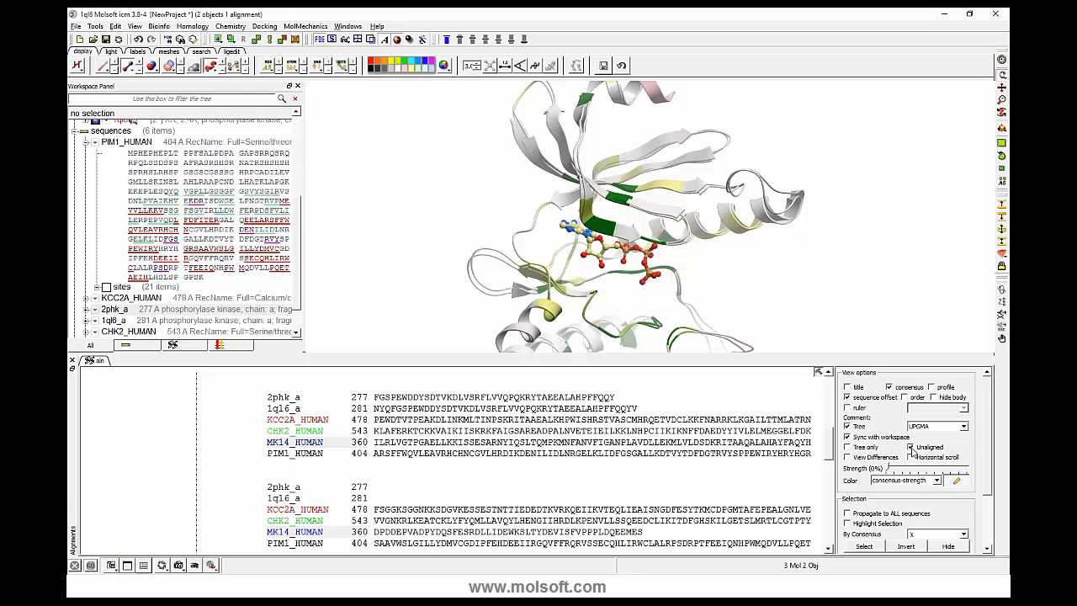
pyautogui.click(910, 447)
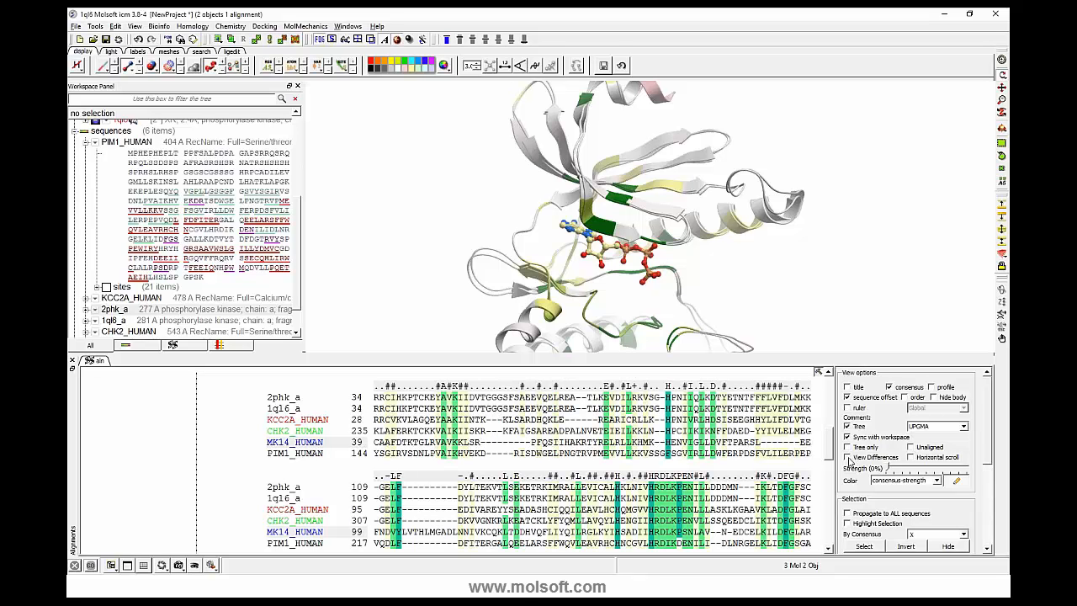
# - Show only the residue differences between the aligned sequences, and restore the full sequence display
pyautogui.click(848, 458)
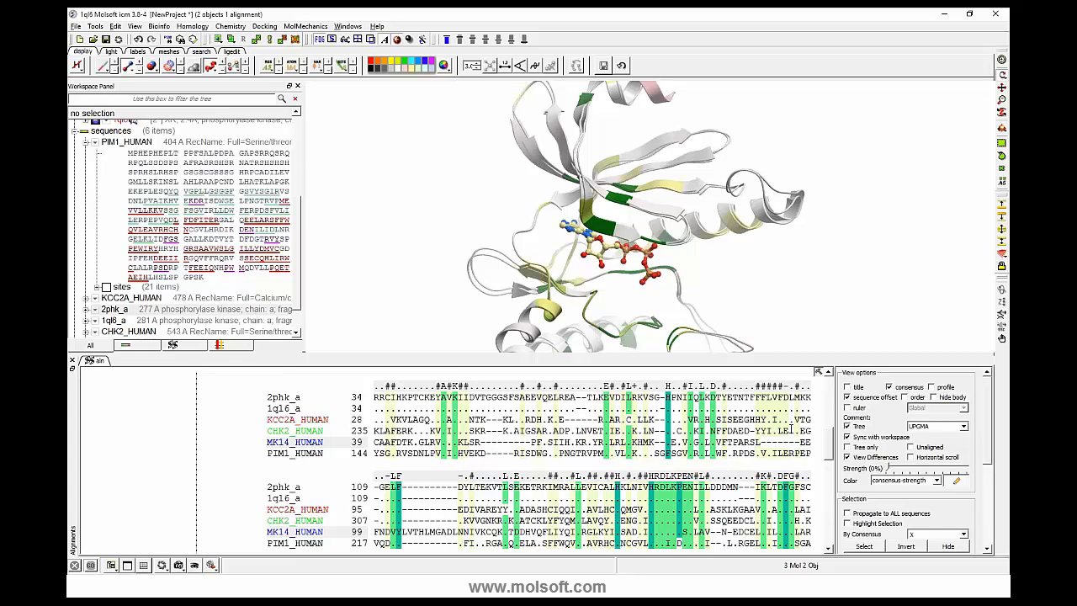
pyautogui.scroll(-1, 830, 452)
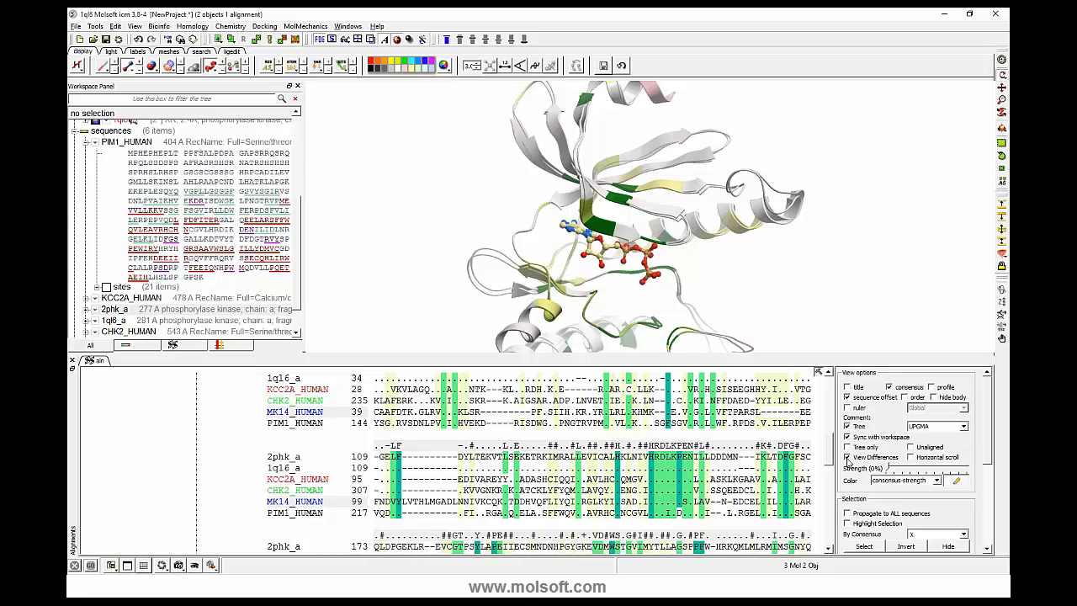
pyautogui.click(848, 458)
pyautogui.click(849, 459)
pyautogui.click(848, 458)
# - Try the single-row horizontal scroll layout for the alignment, and return to the wrapped layout
pyautogui.click(910, 457)
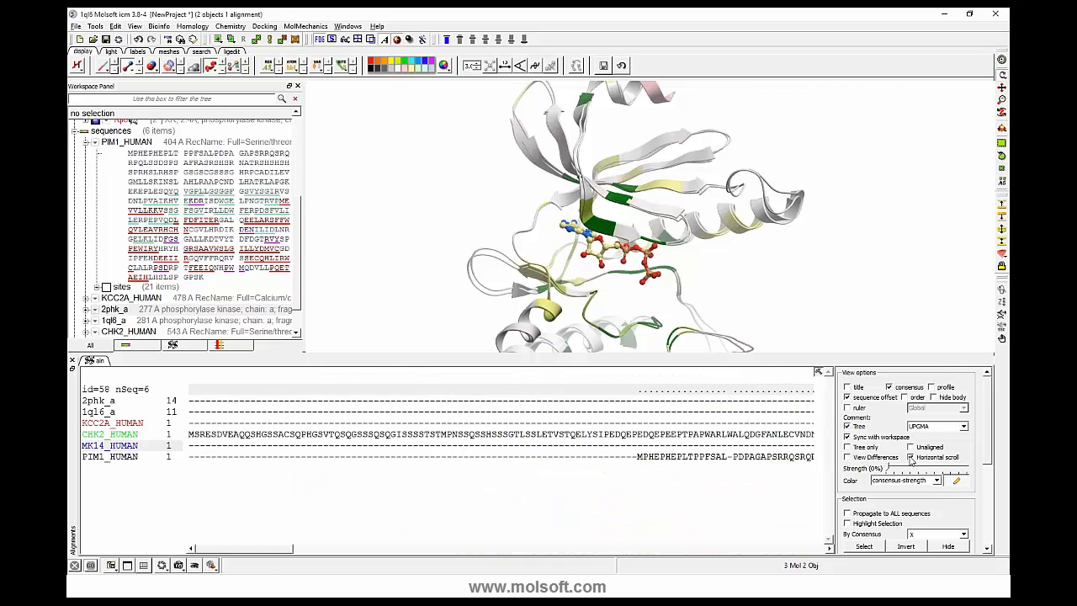
pyautogui.moveTo(273, 550); pyautogui.dragTo(388, 557)
pyautogui.moveTo(319, 549); pyautogui.dragTo(256, 549)
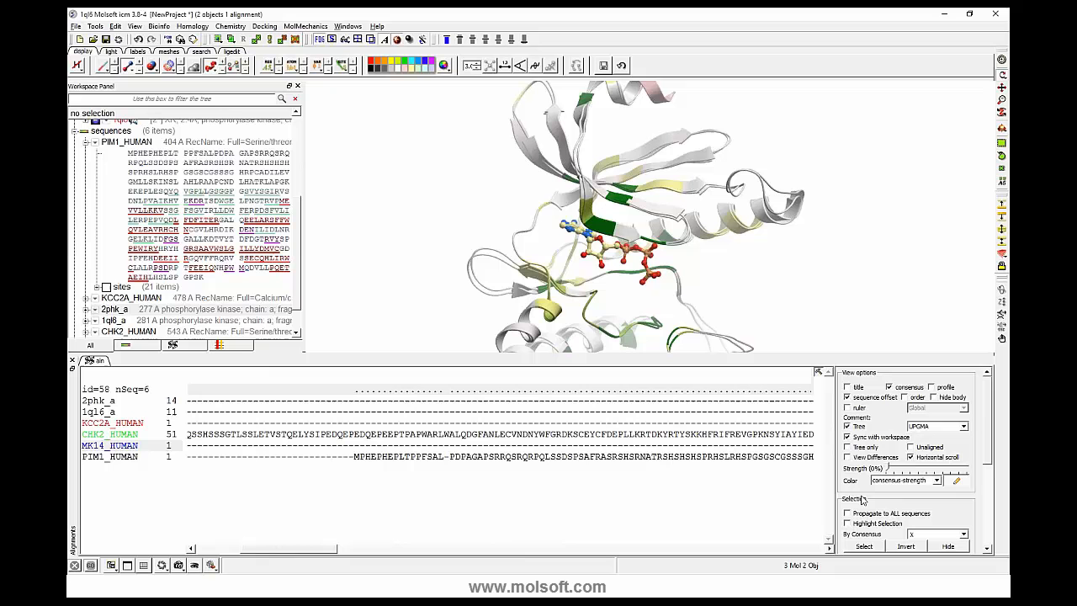
pyautogui.click(909, 458)
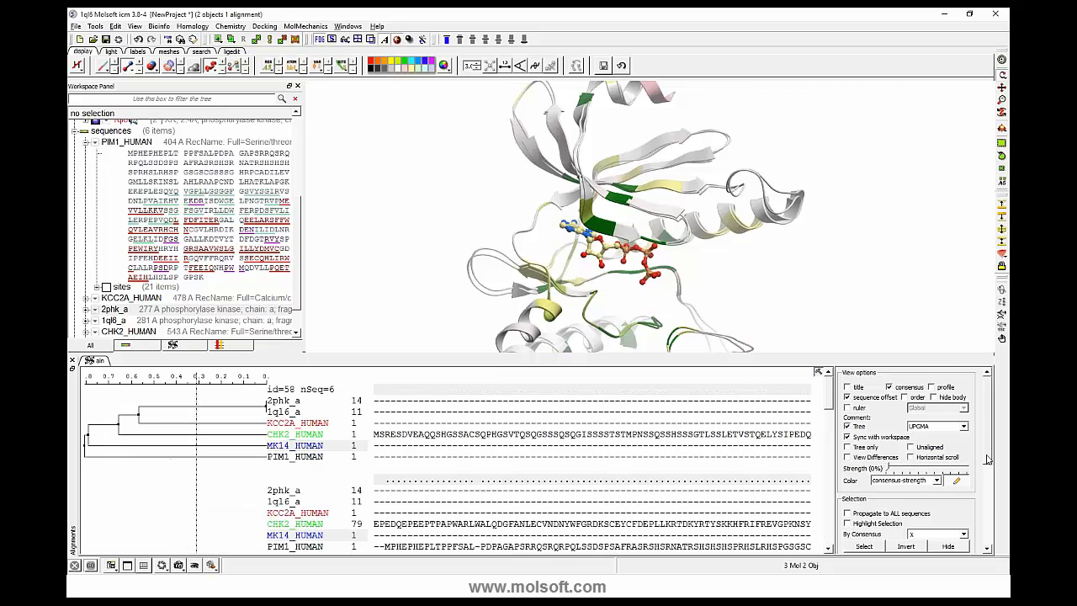
# - Select the residues on the dark green strand beside the ATP in the 3D structure, and turn their highlighting in the alignment on and off
pyautogui.moveTo(989, 456)
pyautogui.mouseDown()
pyautogui.moveTo(990, 489)
pyautogui.moveTo(988, 446)
pyautogui.mouseUp()
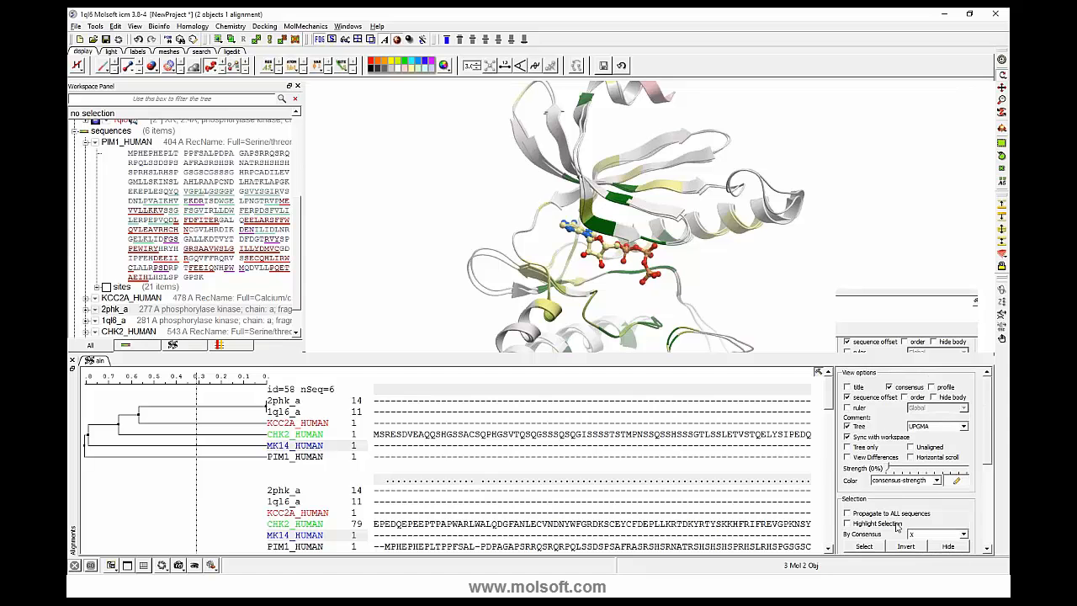
pyautogui.scroll(-1, 883, 505)
pyautogui.moveTo(829, 404); pyautogui.dragTo(827, 445)
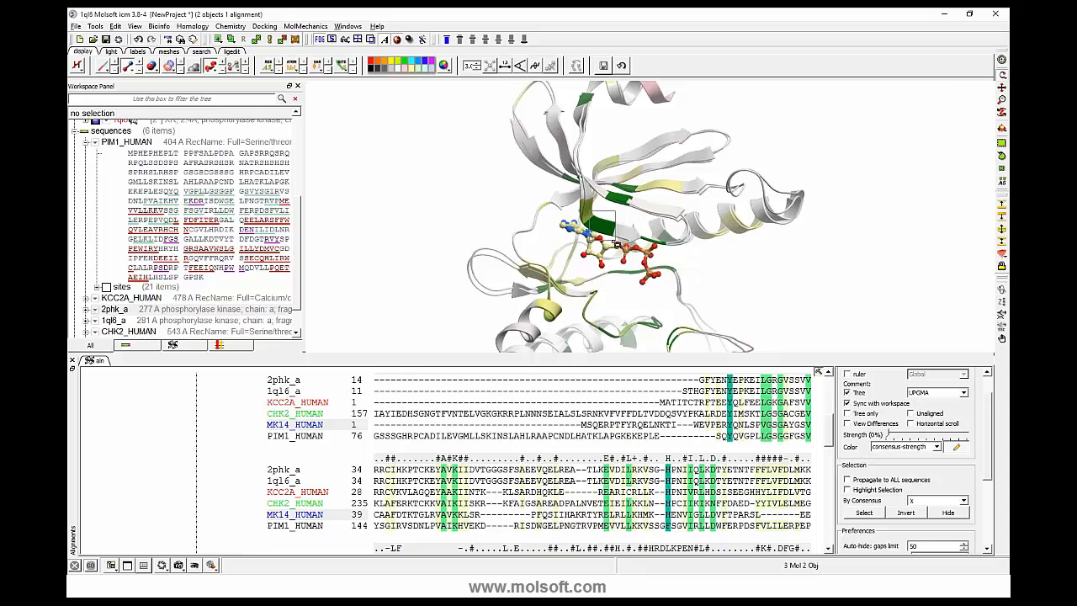
pyautogui.moveTo(591, 211); pyautogui.dragTo(616, 242)
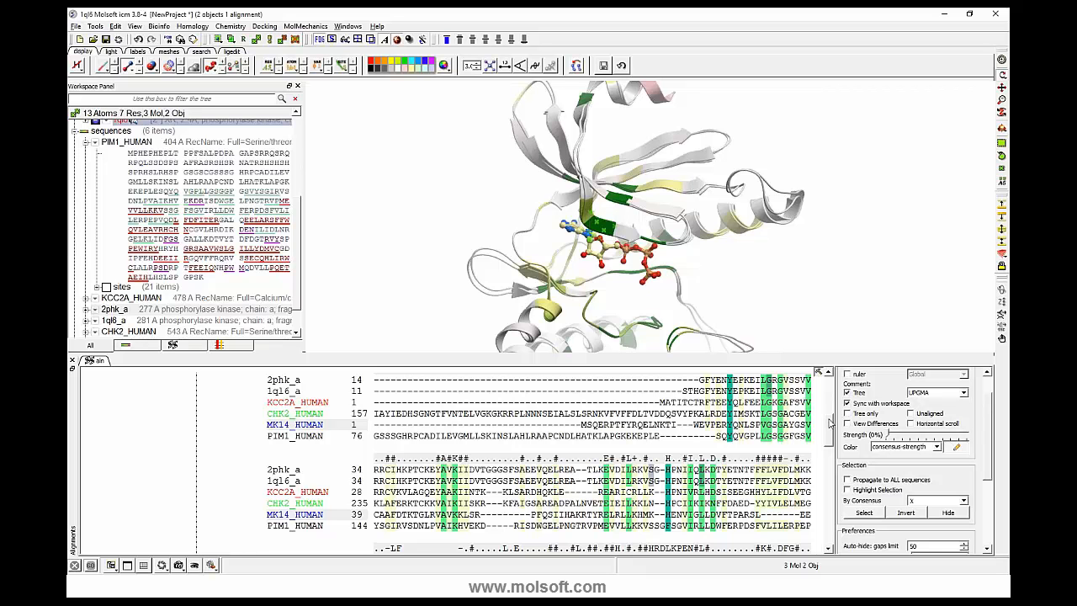
pyautogui.click(848, 489)
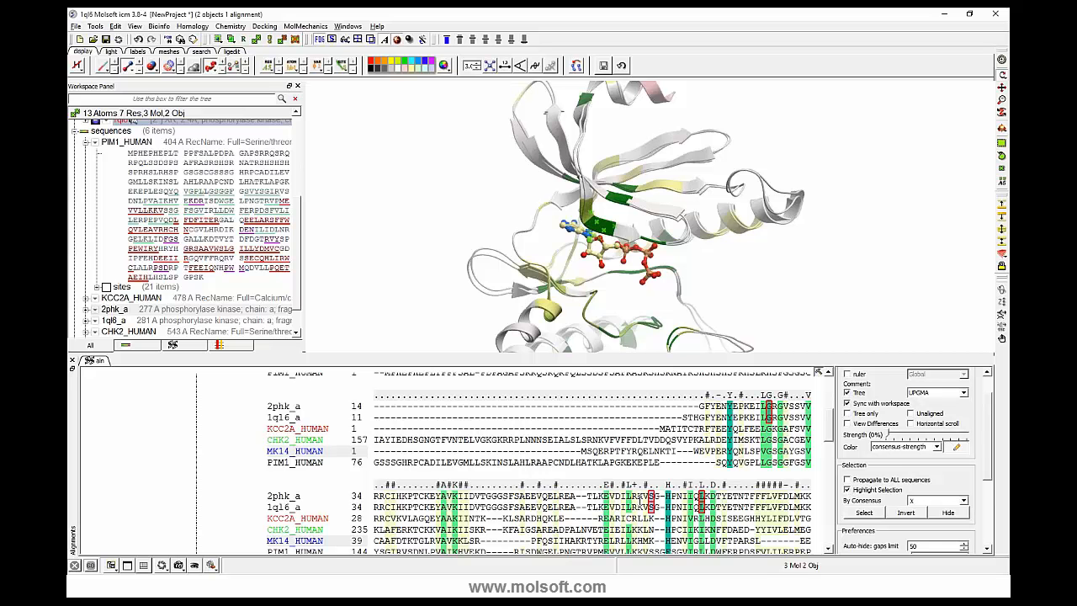
pyautogui.click(830, 467)
pyautogui.moveTo(830, 468); pyautogui.dragTo(828, 442)
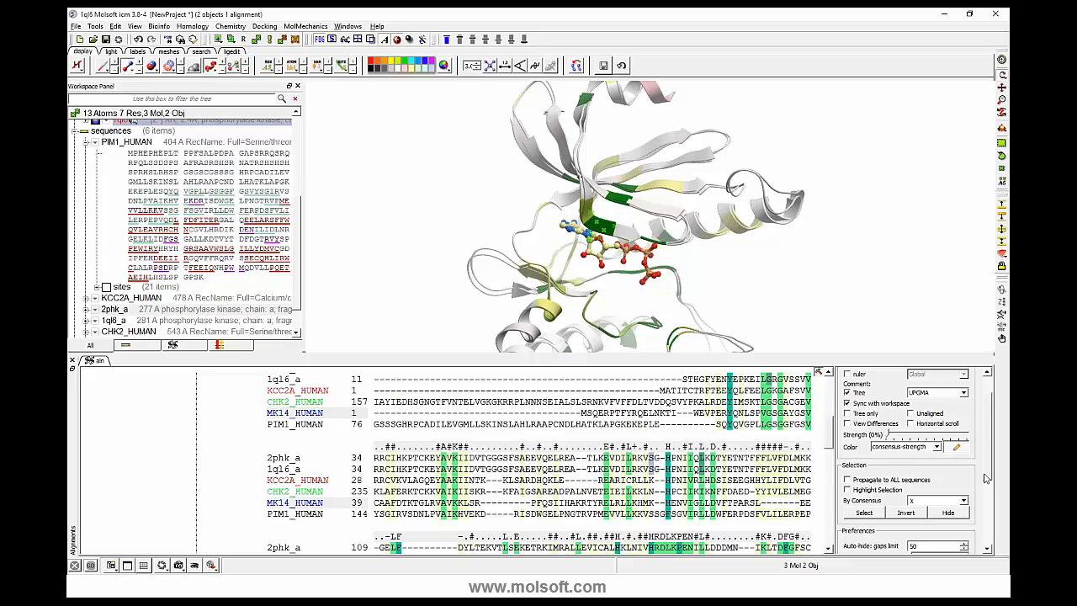
# - Select the matching residues of 2phk_a and 1ql6_a within the HPNI segment of the alignment
pyautogui.scroll(-2, 987, 486)
pyautogui.scroll(-3, 987, 492)
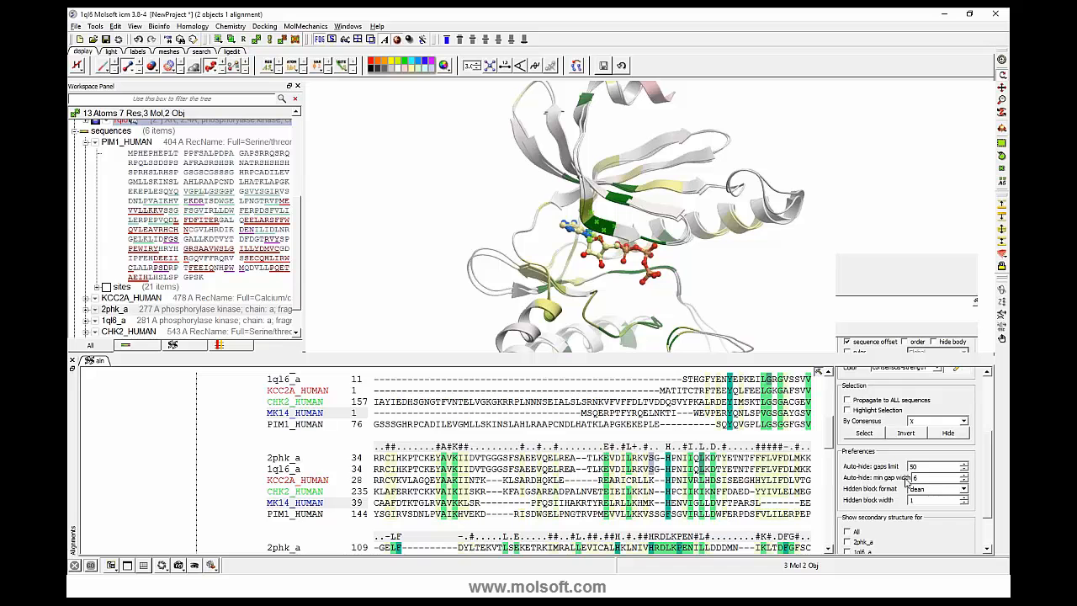
pyautogui.scroll(1, 538, 463)
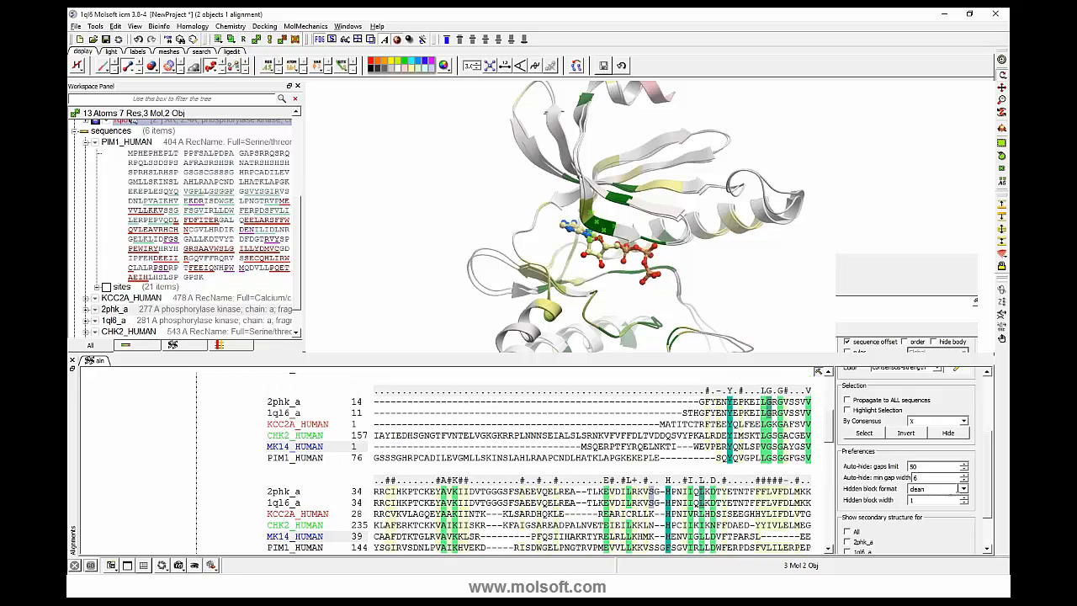
pyautogui.scroll(-1, 683, 464)
pyautogui.click(683, 465)
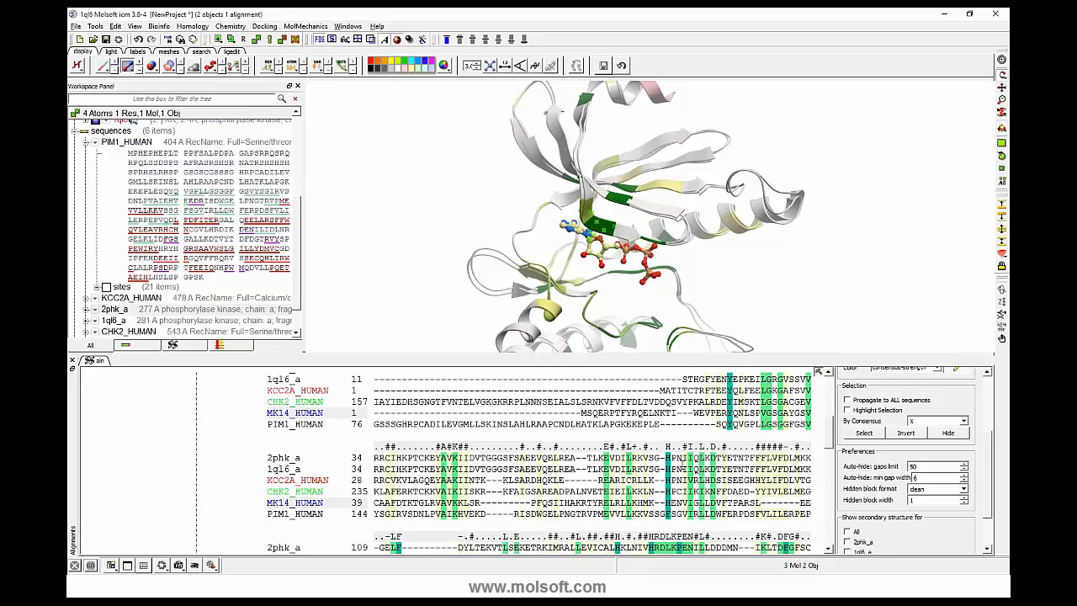
pyautogui.click(682, 465)
pyautogui.scroll(-2, 682, 466)
pyautogui.scroll(1, 532, 459)
pyautogui.scroll(-2, 725, 469)
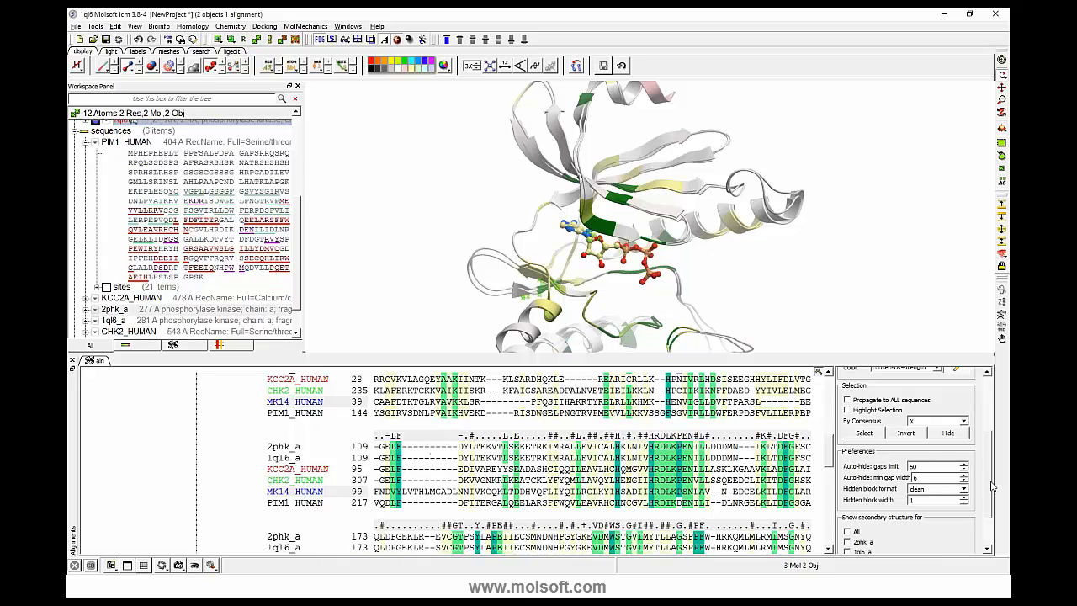
# - Set the alignment's auto-hide gaps limit to 5 and the hidden block format to <length>
pyautogui.doubleClick(912, 465)
pyautogui.moveTo(985, 466); pyautogui.dragTo(985, 413)
pyautogui.moveTo(828, 452)
pyautogui.mouseDown()
pyautogui.moveTo(833, 415)
pyautogui.moveTo(833, 452)
pyautogui.mouseUp()
pyautogui.moveTo(986, 456); pyautogui.dragTo(985, 508)
pyautogui.click(960, 495)
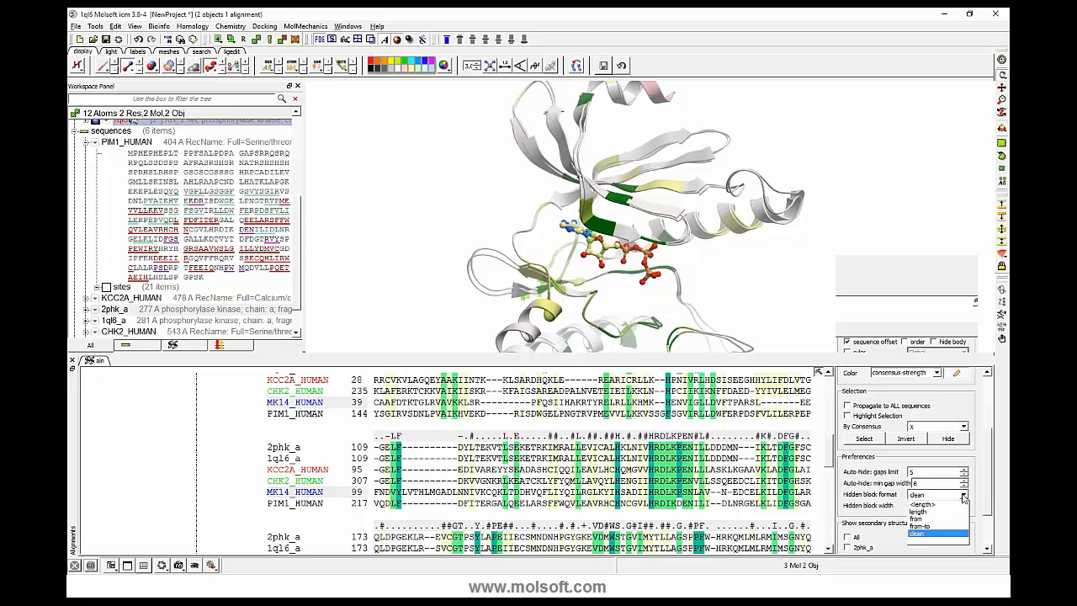
pyautogui.click(922, 505)
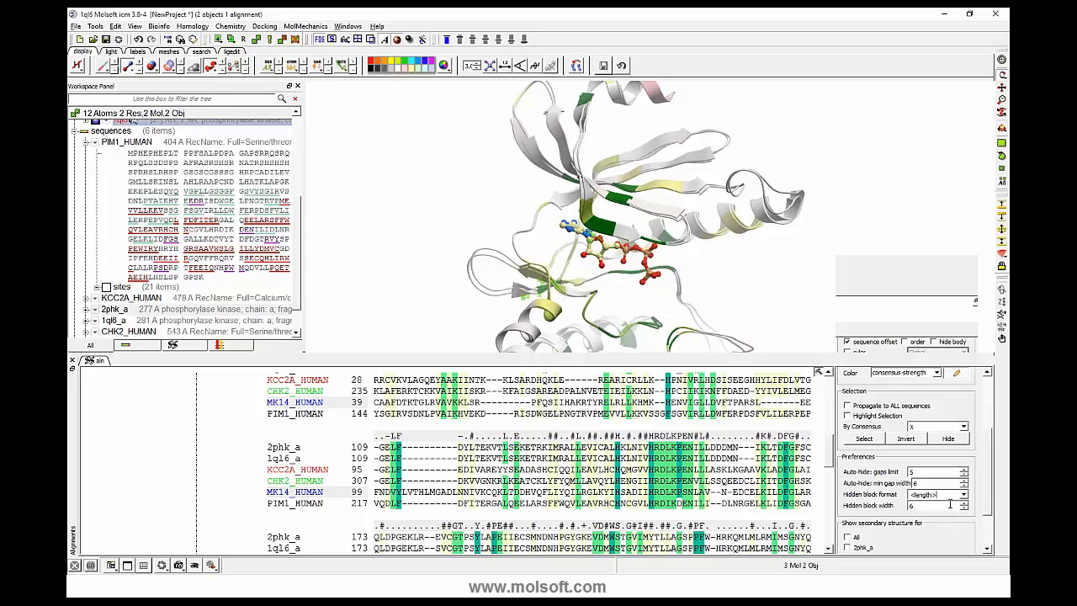
pyautogui.click(963, 495)
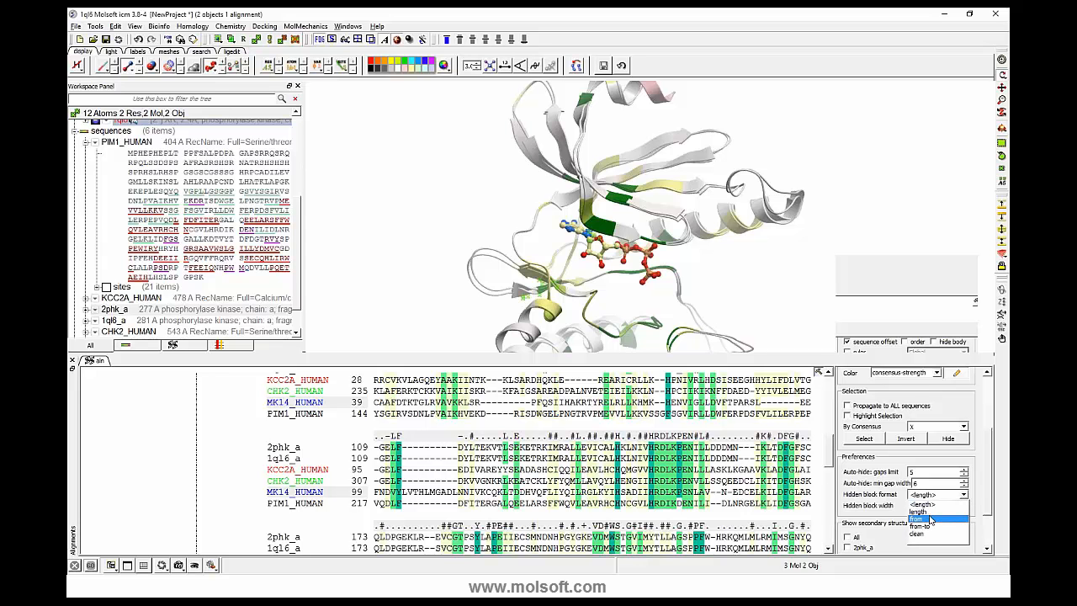
pyautogui.click(898, 500)
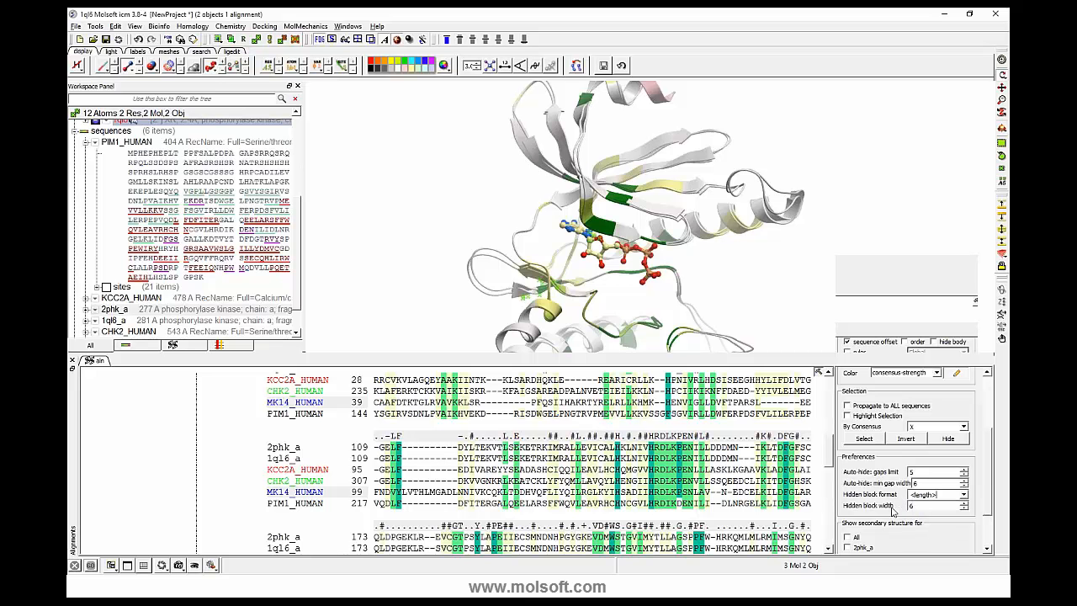
# - Show the secondary structure of all six sequences beneath the alignment and look through it
pyautogui.moveTo(989, 510); pyautogui.dragTo(988, 526)
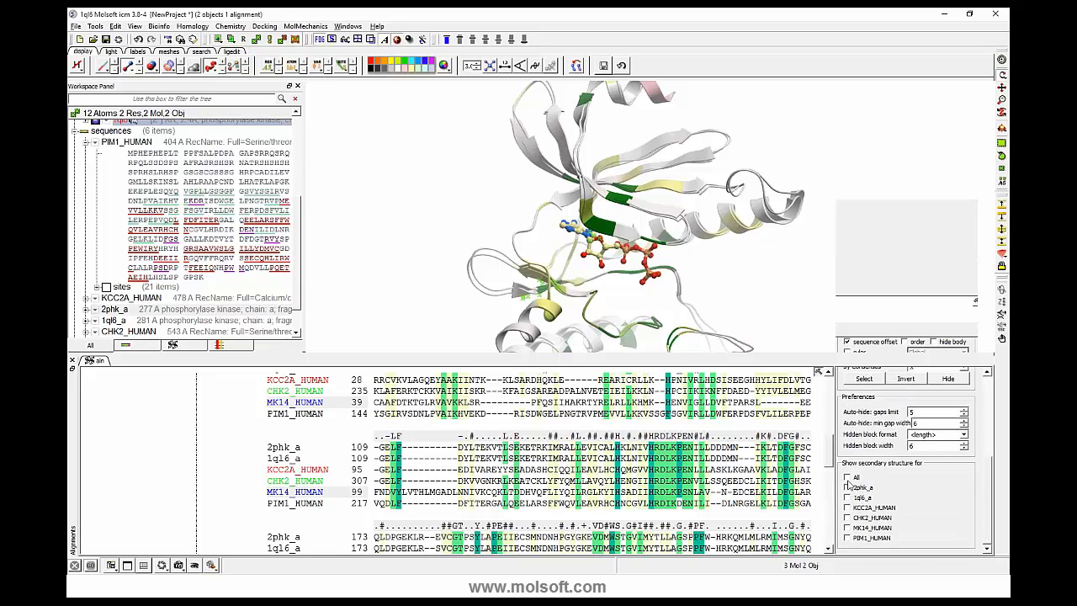
pyautogui.click(848, 478)
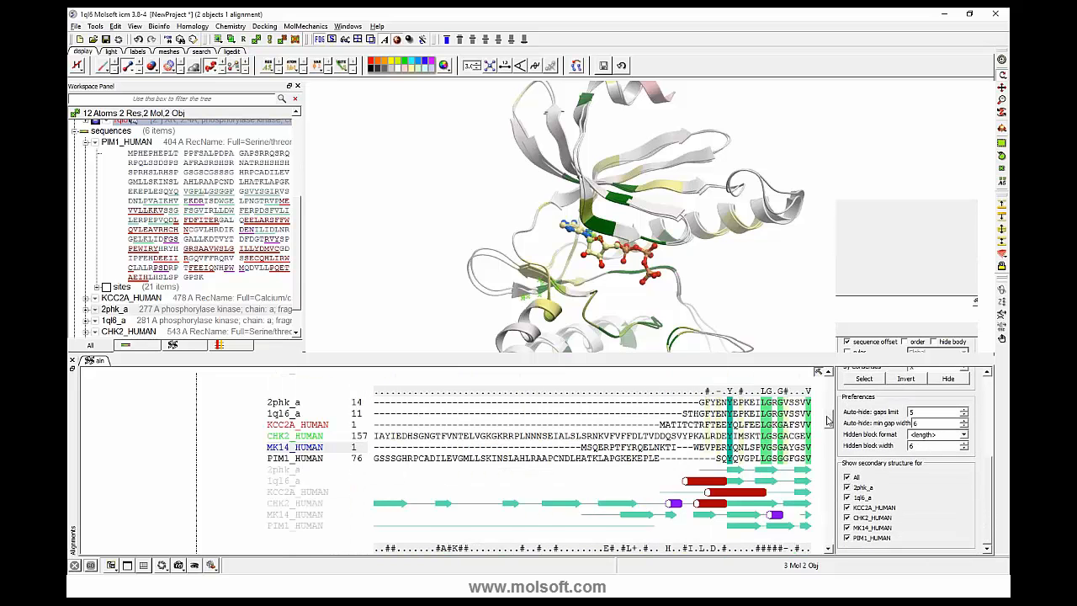
pyautogui.scroll(-2, 828, 427)
pyautogui.scroll(2, 827, 426)
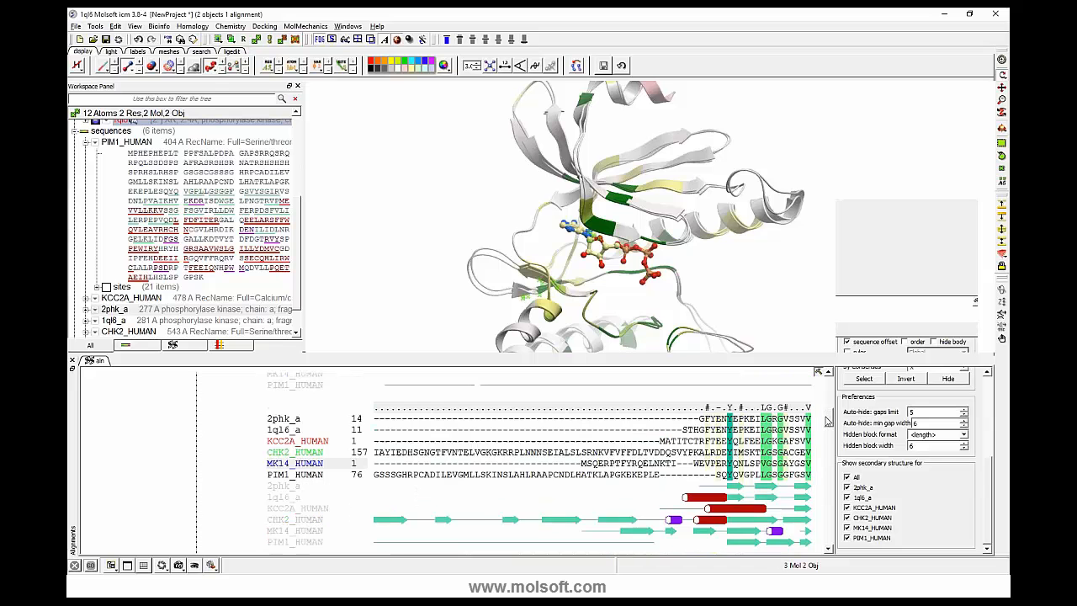
# - Limit the secondary structure display to 2phk_a and examine its helices and strands along the alignment
pyautogui.click(848, 478)
pyautogui.click(847, 488)
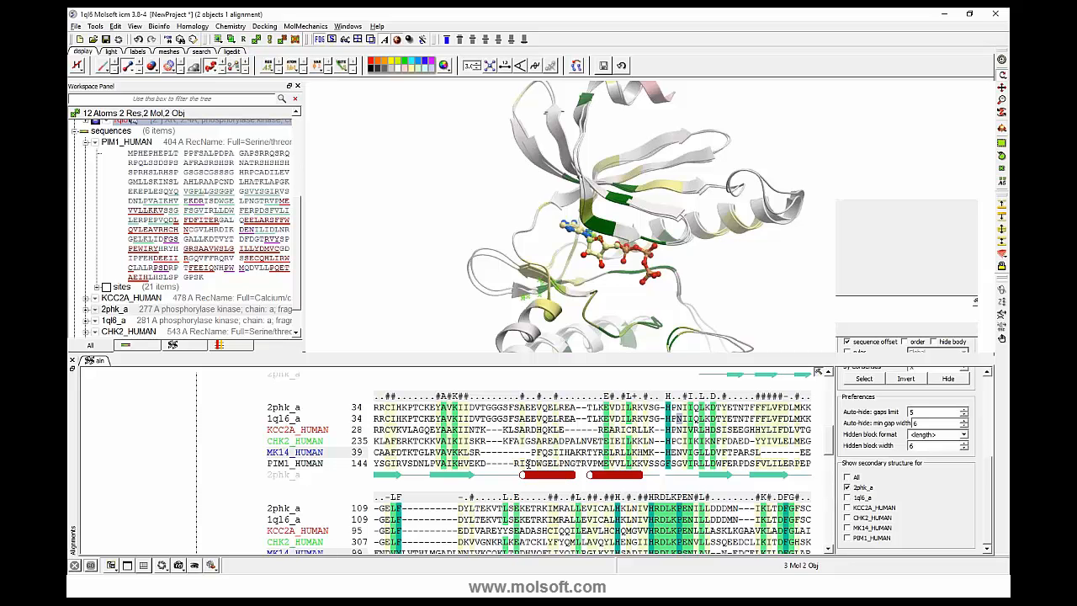
pyautogui.scroll(-2, 812, 471)
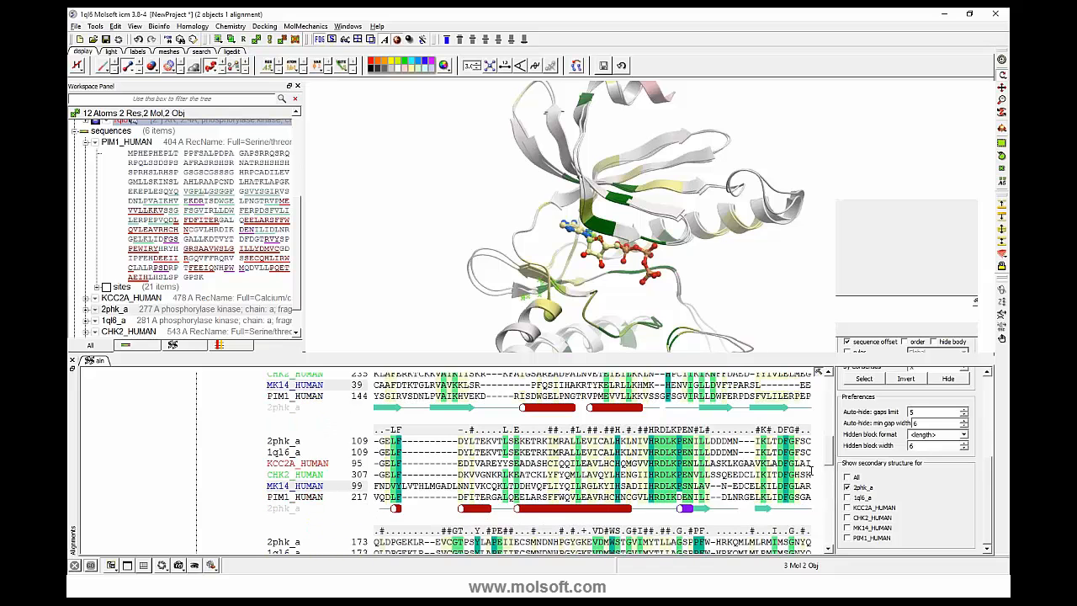
pyautogui.scroll(-3, 811, 472)
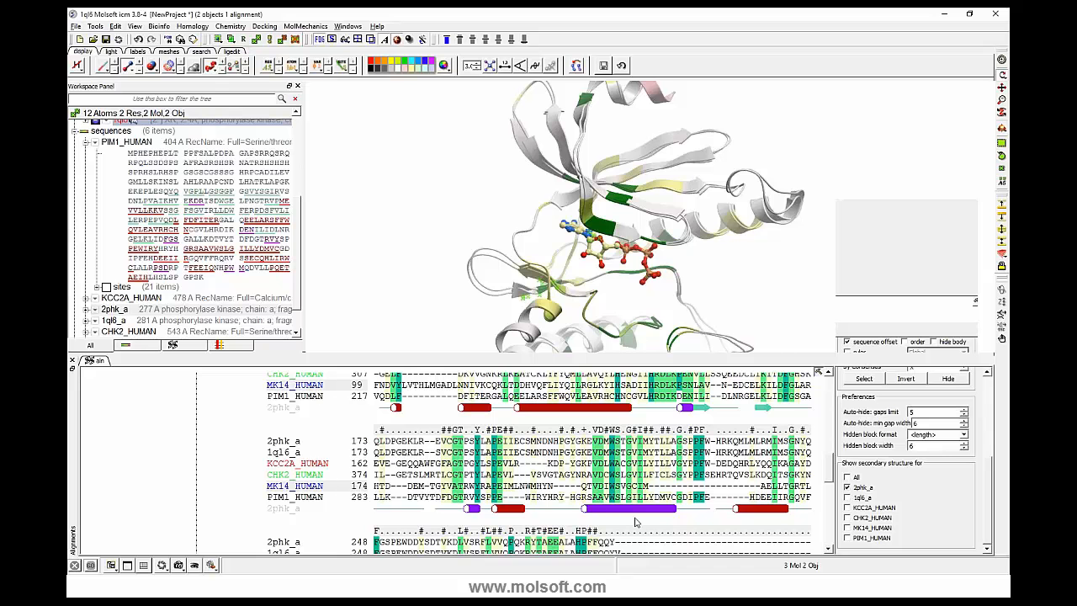
pyautogui.scroll(-3, 539, 462)
pyautogui.scroll(9, 539, 462)
pyautogui.scroll(-1, 693, 497)
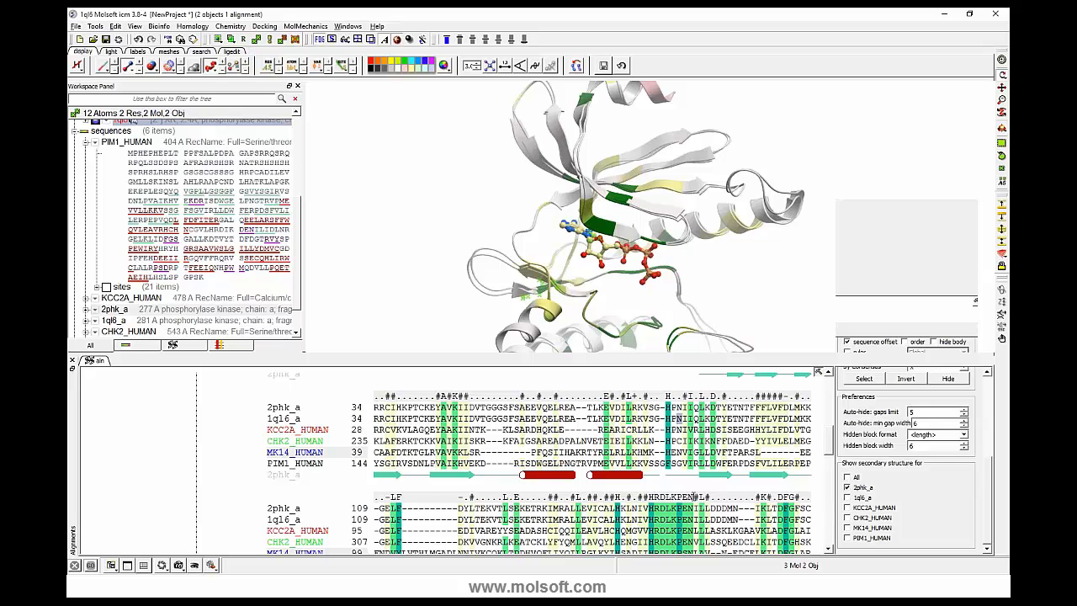
pyautogui.moveTo(332, 140); pyautogui.dragTo(328, 176)
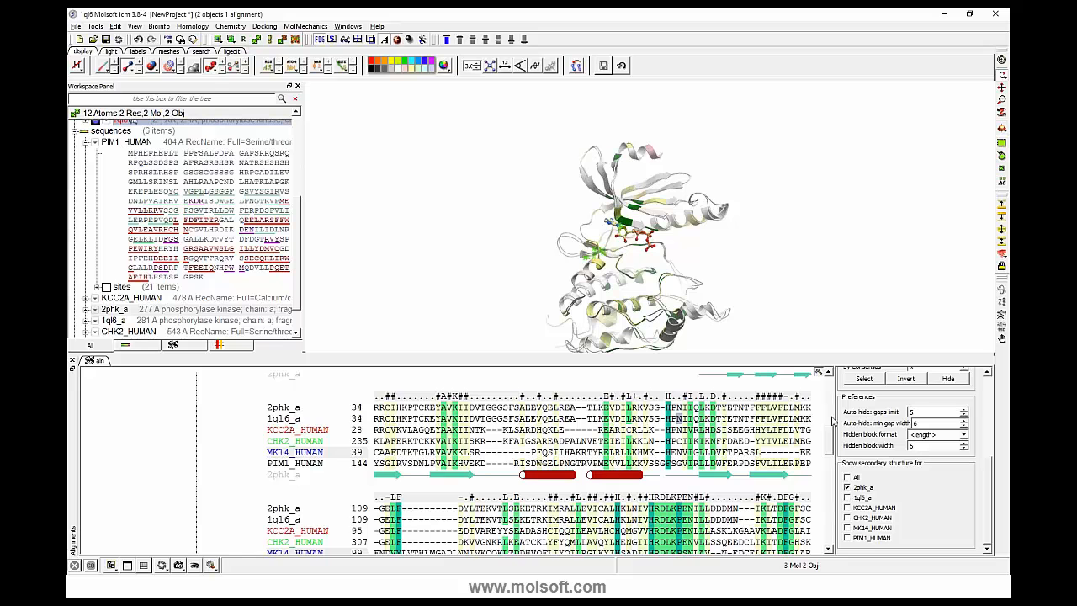
# - Clear the residue selection from the superimposed structures and go back to the upper part of the alignment
pyautogui.scroll(3, 815, 371)
pyautogui.moveTo(688, 237); pyautogui.dragTo(676, 197, button='middle')
pyautogui.moveTo(445, 301)
pyautogui.mouseDown()
pyautogui.moveTo(477, 308)
pyautogui.moveTo(426, 304)
pyautogui.mouseUp()
pyautogui.moveTo(454, 252); pyautogui.dragTo(484, 226, button='right')
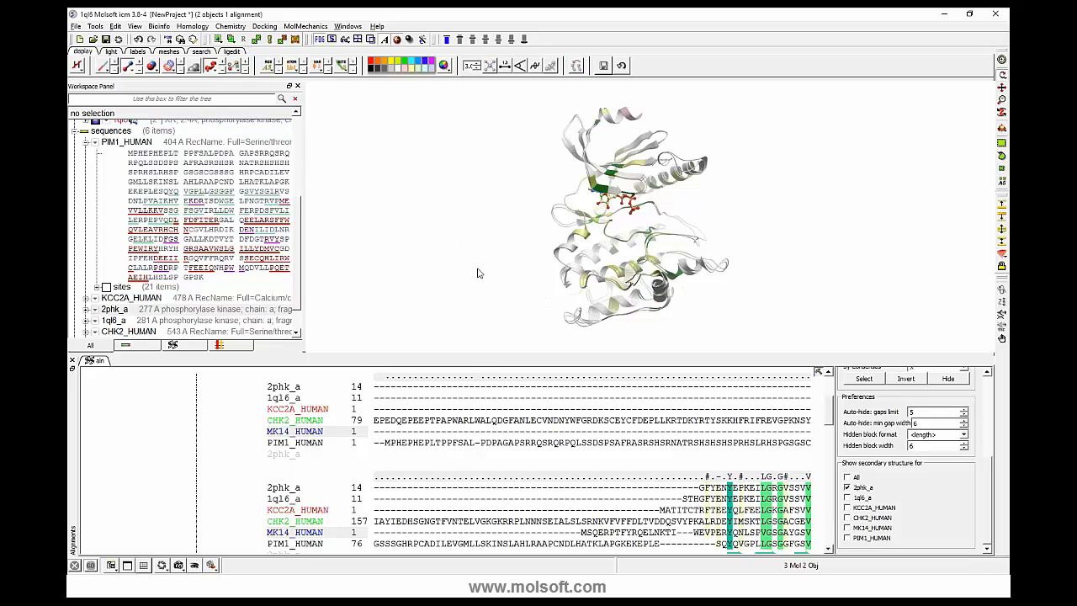
# - Create a plain solid surface mesh for chain a of 2phk and clear the atom selection
pyautogui.scroll(5, 294, 163)
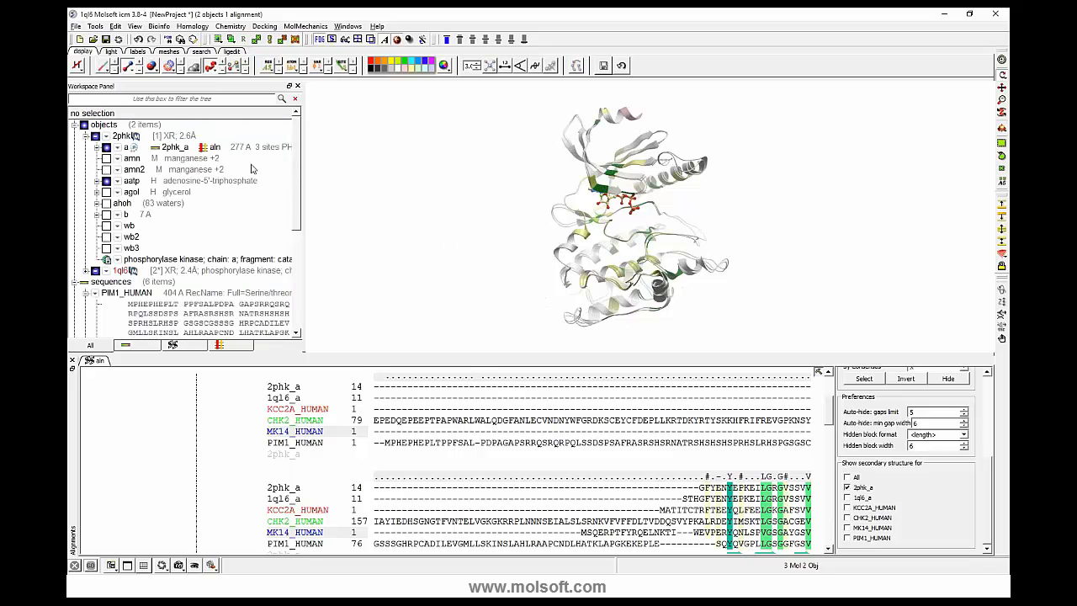
pyautogui.click(223, 150)
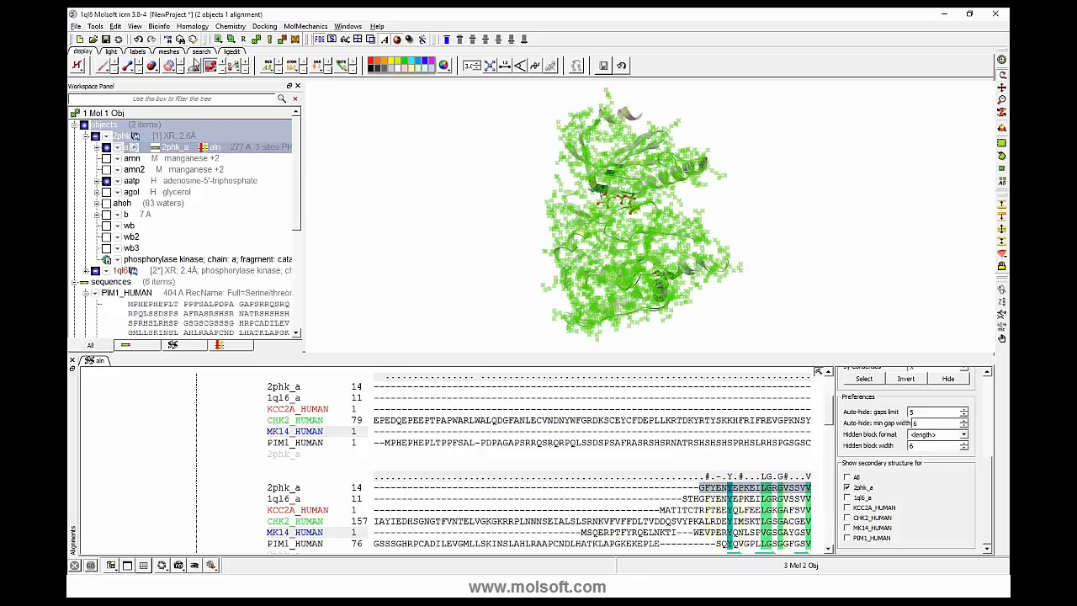
pyautogui.click(169, 52)
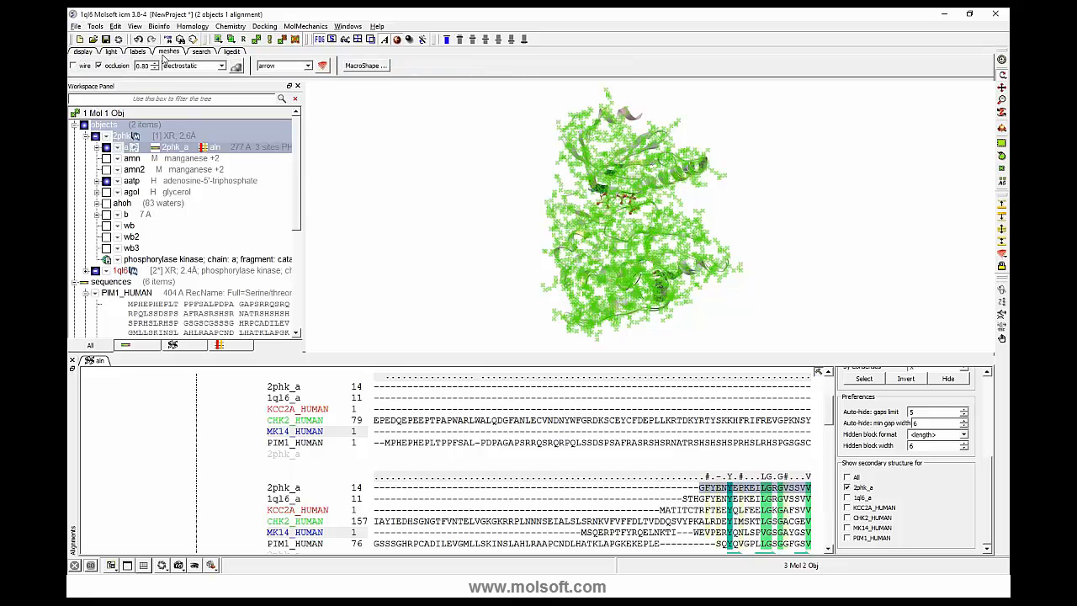
pyautogui.click(221, 66)
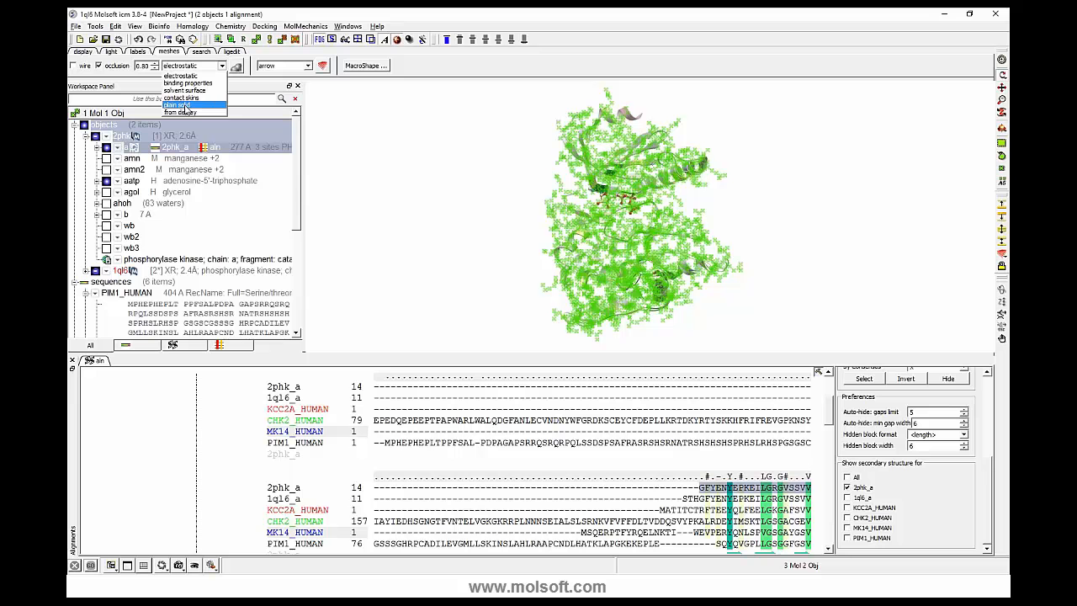
pyautogui.click(185, 105)
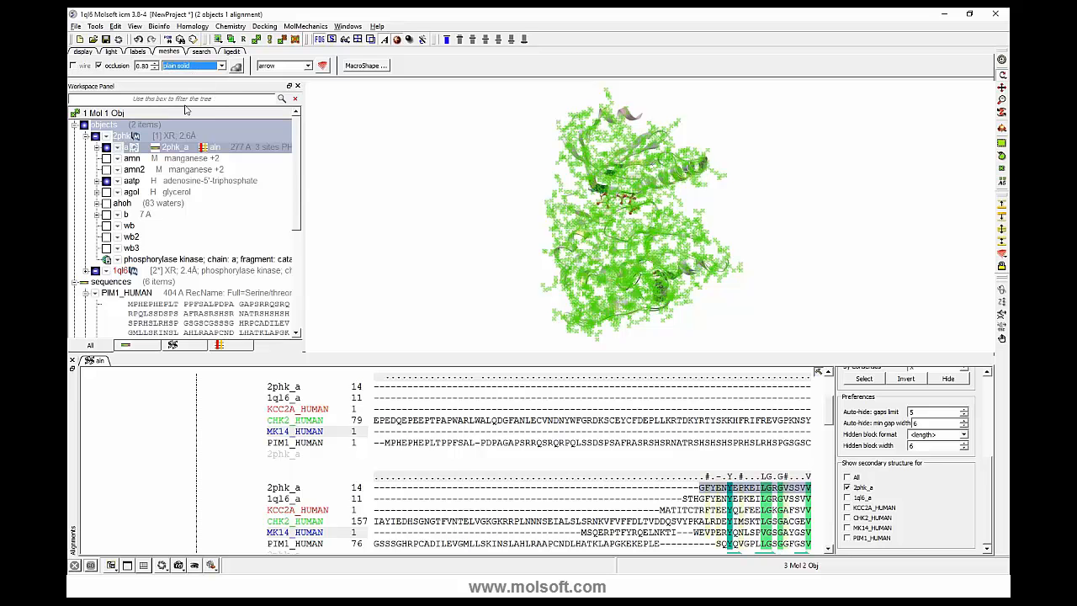
pyautogui.click(236, 68)
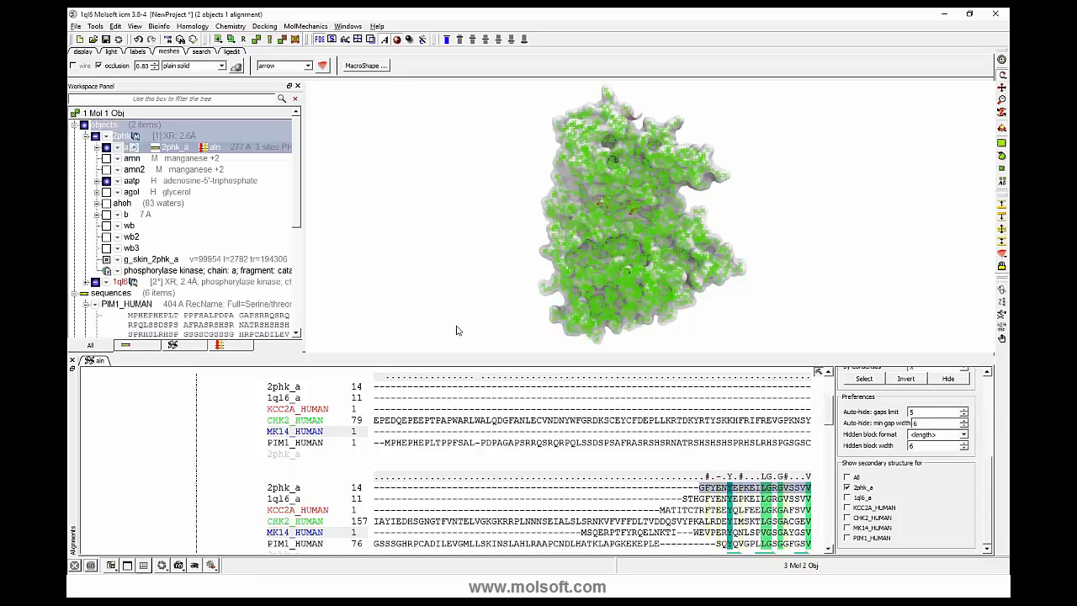
pyautogui.moveTo(420, 196); pyautogui.dragTo(450, 223)
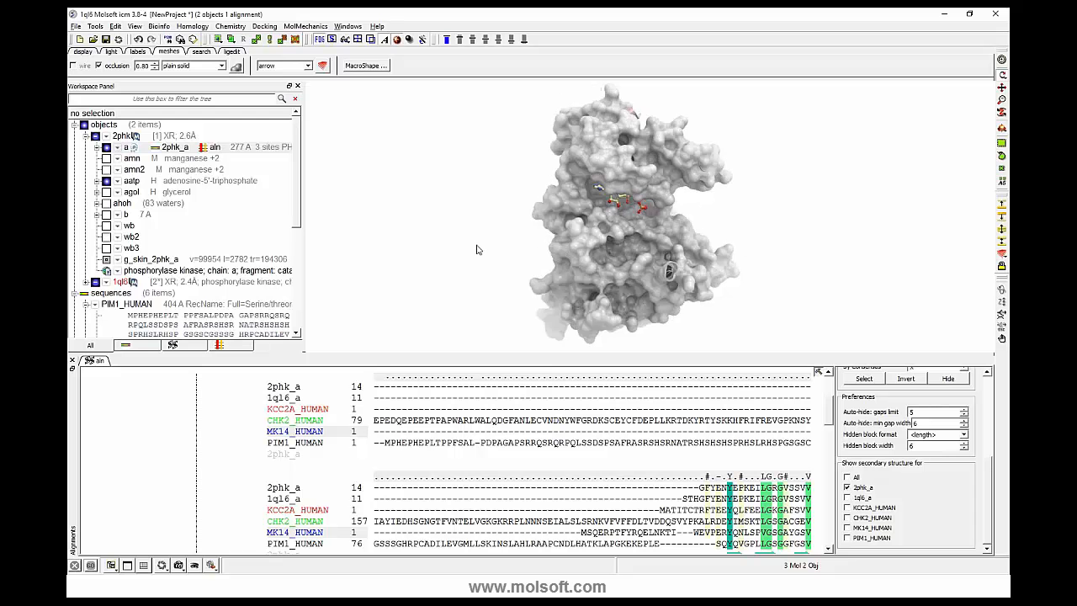
# - Enlarge the 3D view, select the alignment residues matching consensus X, and compare them on the surface and in the sequences
pyautogui.moveTo(461, 270); pyautogui.dragTo(369, 394)
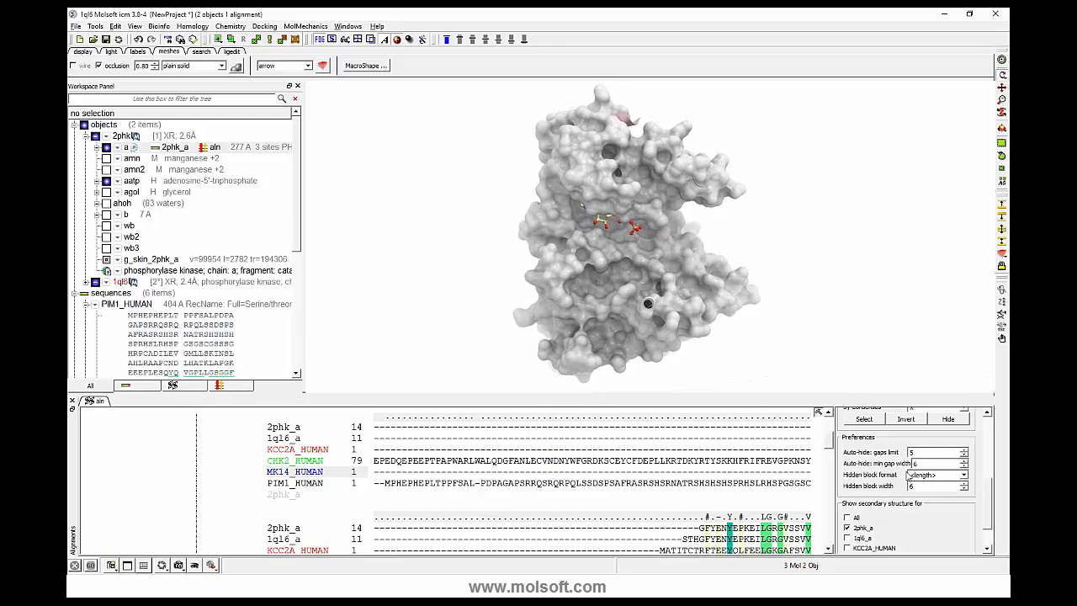
pyautogui.moveTo(986, 497); pyautogui.dragTo(982, 470)
pyautogui.click(865, 493)
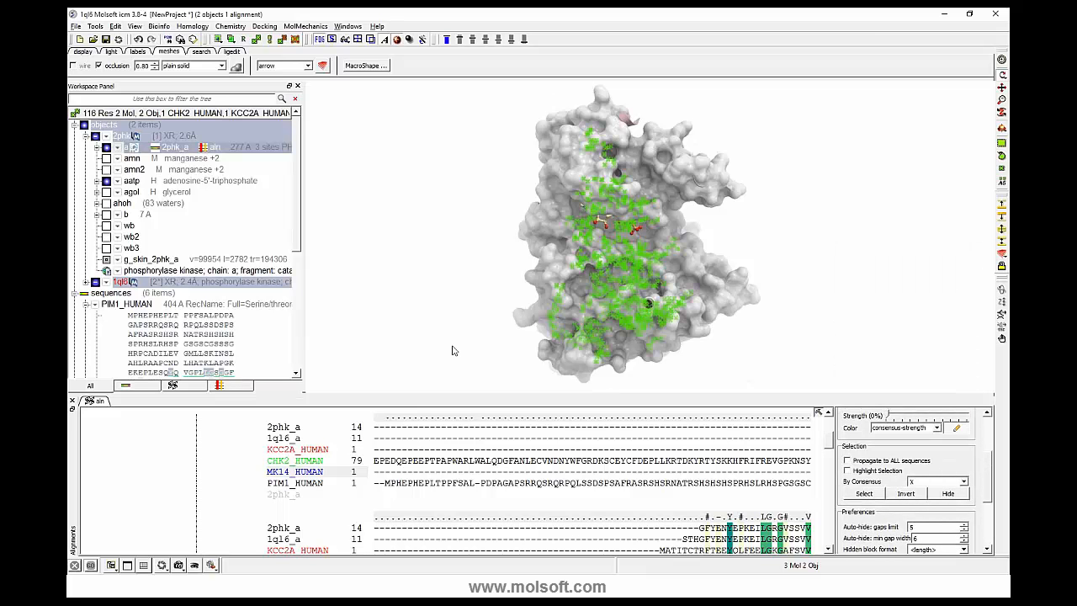
pyautogui.moveTo(461, 301); pyautogui.dragTo(483, 301)
pyautogui.moveTo(441, 300)
pyautogui.mouseDown()
pyautogui.moveTo(430, 305)
pyautogui.moveTo(451, 306)
pyautogui.mouseUp()
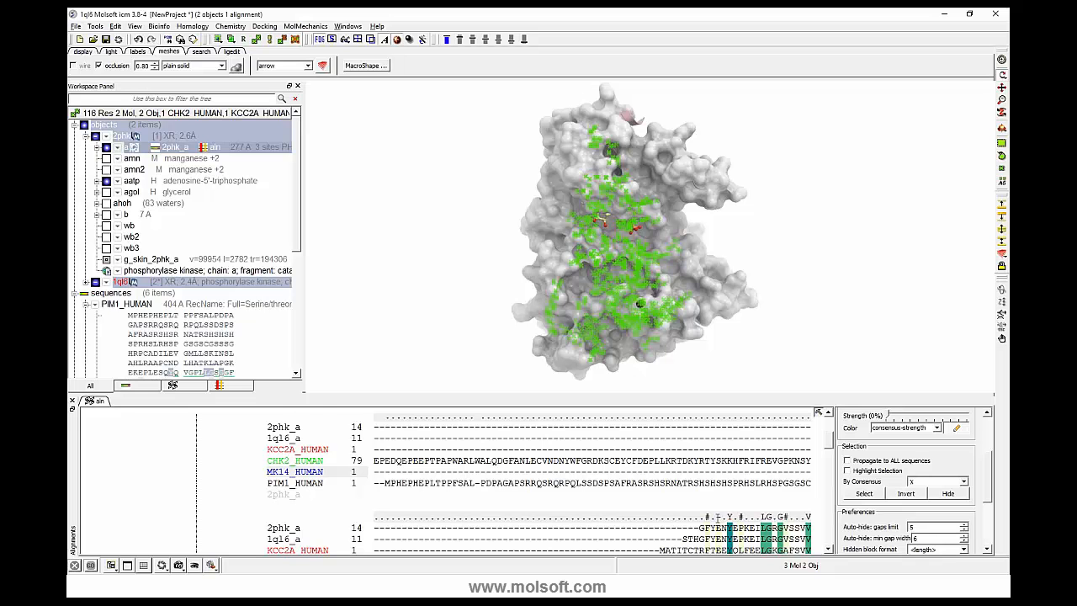
pyautogui.scroll(-1, 755, 517)
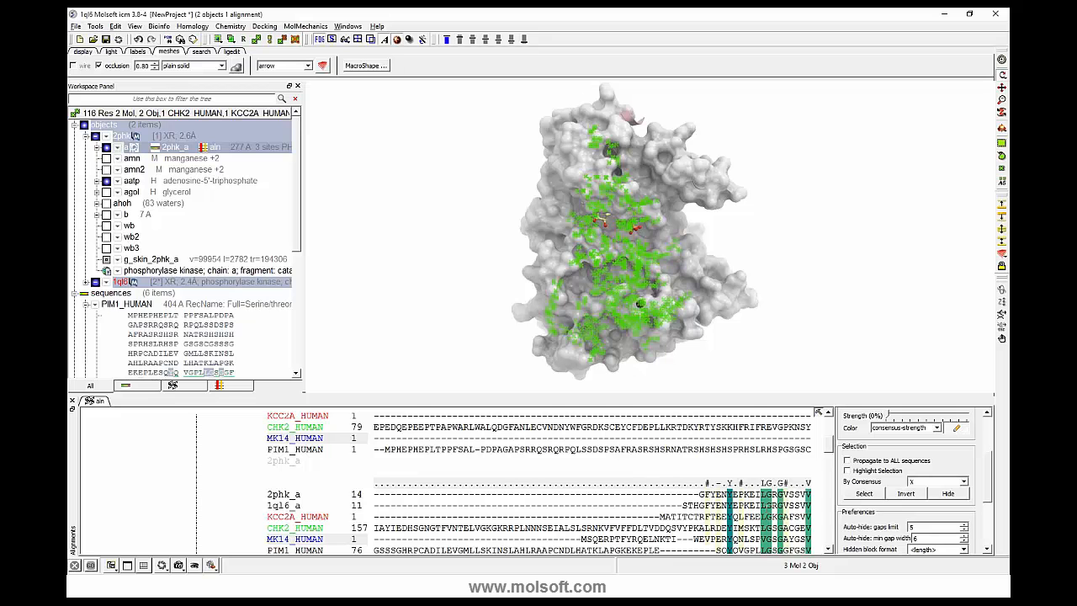
pyautogui.scroll(-1, 770, 490)
pyautogui.scroll(1, 550, 483)
pyautogui.moveTo(755, 233); pyautogui.dragTo(613, 273)
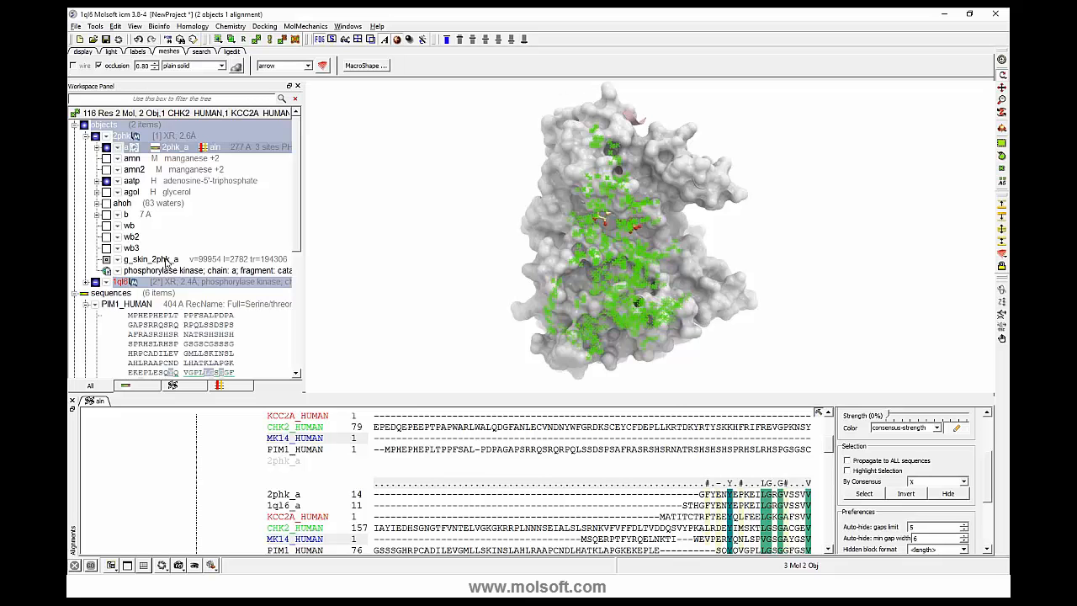
# - Color the g_skin_2phk_a mesh green by the current atom selection with brush size 4 and view the ATP site
pyautogui.rightClick(166, 262)
pyautogui.moveTo(224, 418)
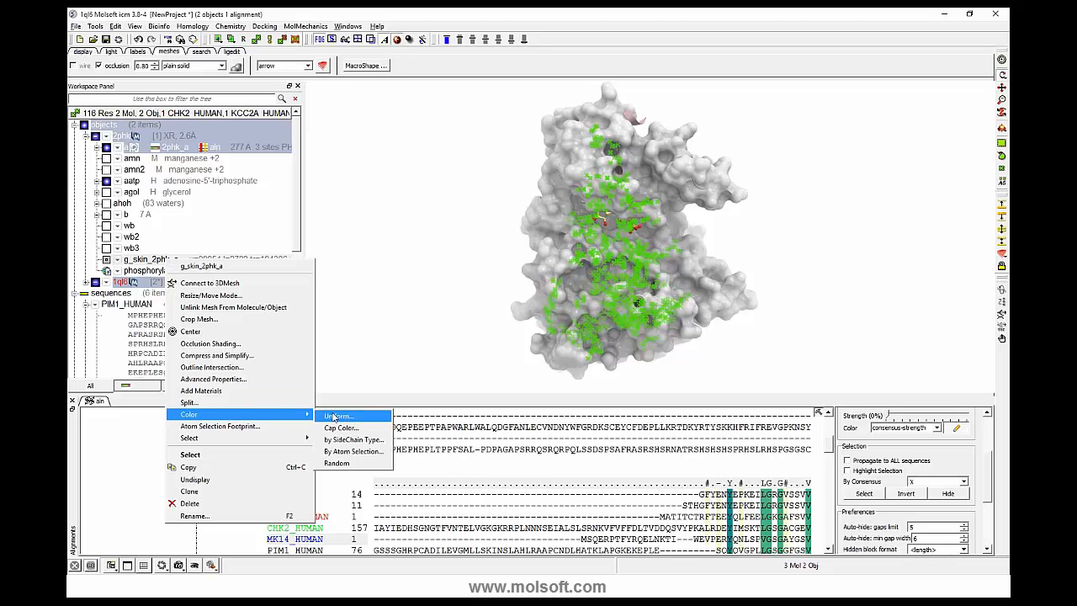
pyautogui.click(343, 454)
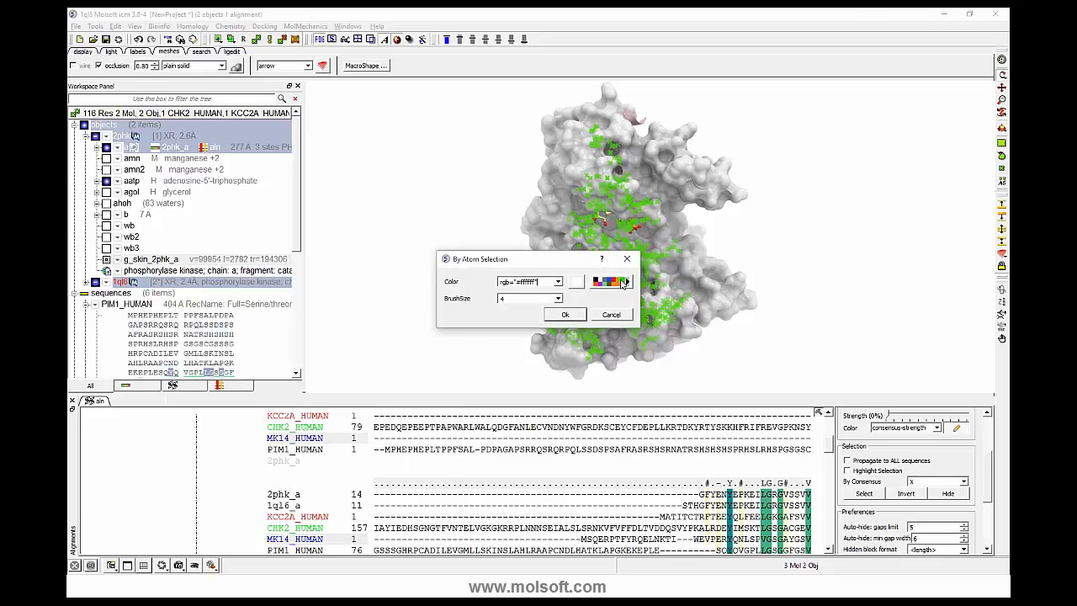
pyautogui.click(624, 284)
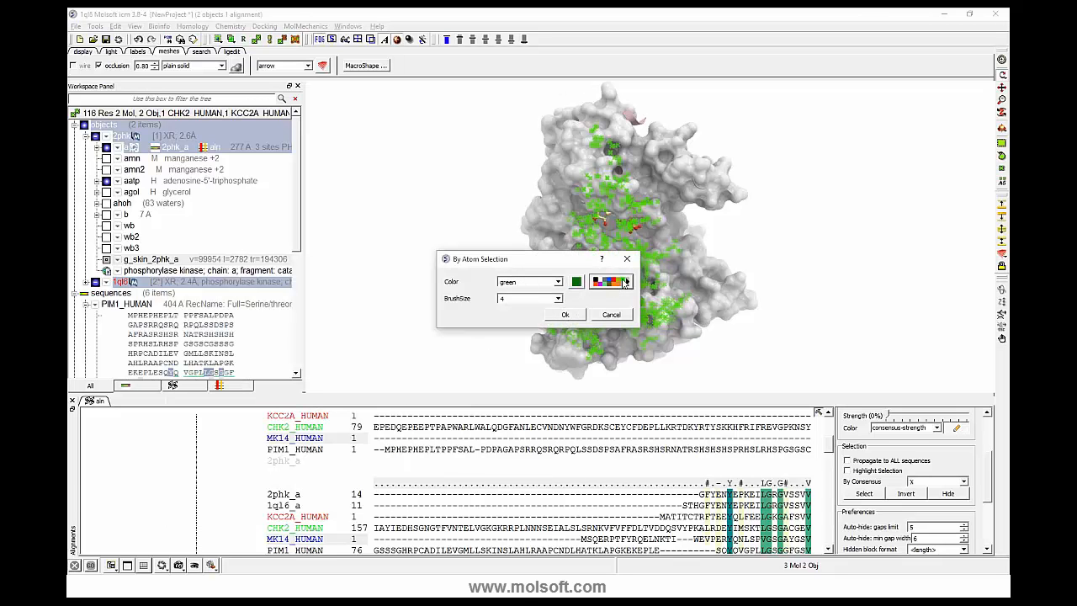
pyautogui.click(562, 316)
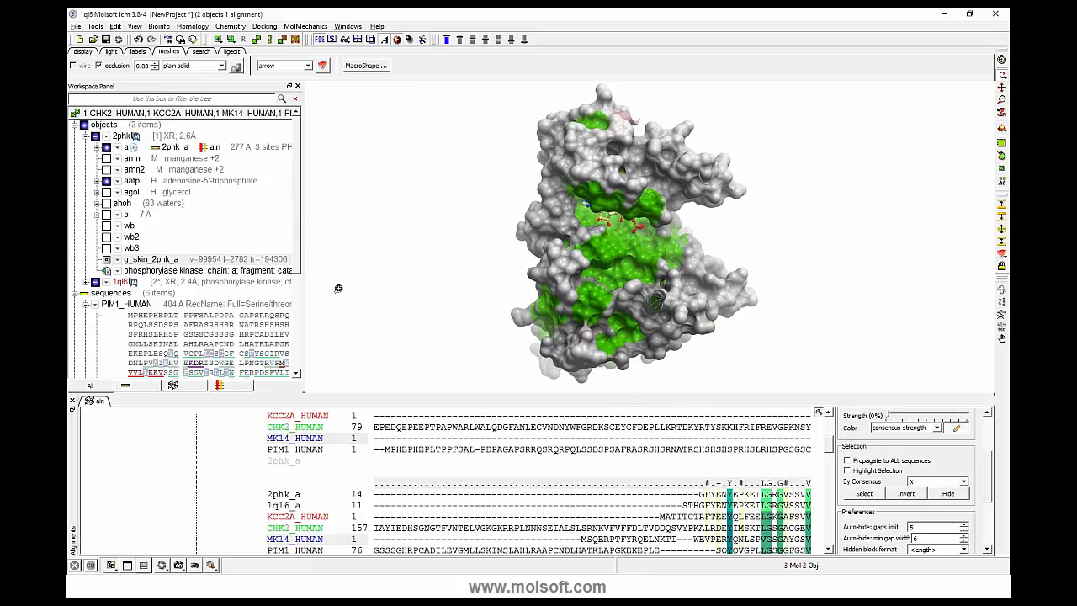
pyautogui.moveTo(336, 276); pyautogui.dragTo(337, 322)
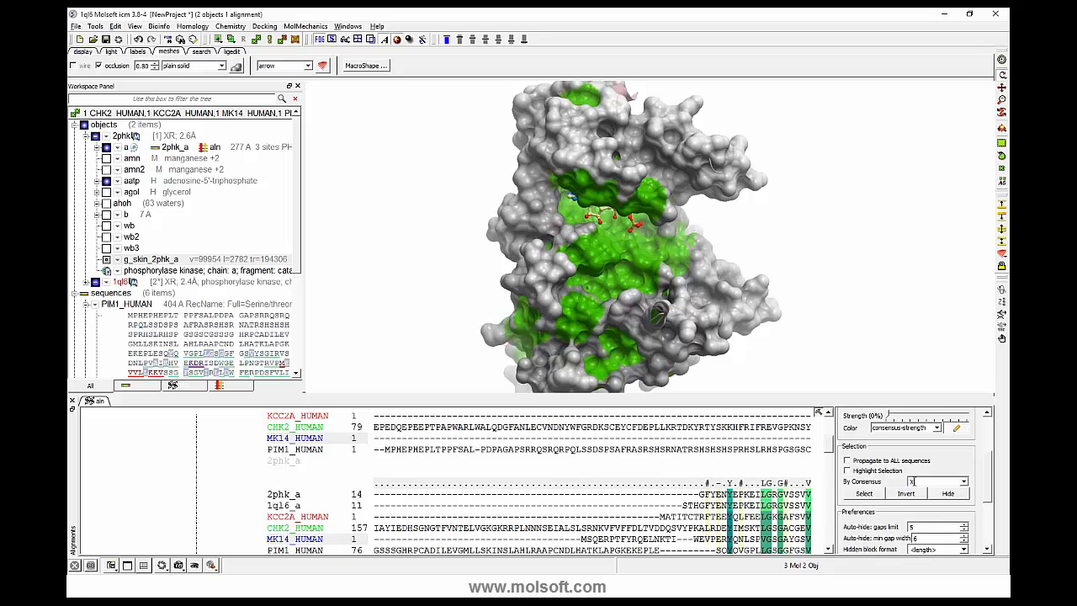
# - Change the consensus criterion to # and select the matching residues in the alignment
pyautogui.moveTo(916, 482); pyautogui.dragTo(877, 485)
pyautogui.write('#')
pyautogui.moveTo(330, 220); pyautogui.dragTo(329, 257)
pyautogui.click(866, 495)
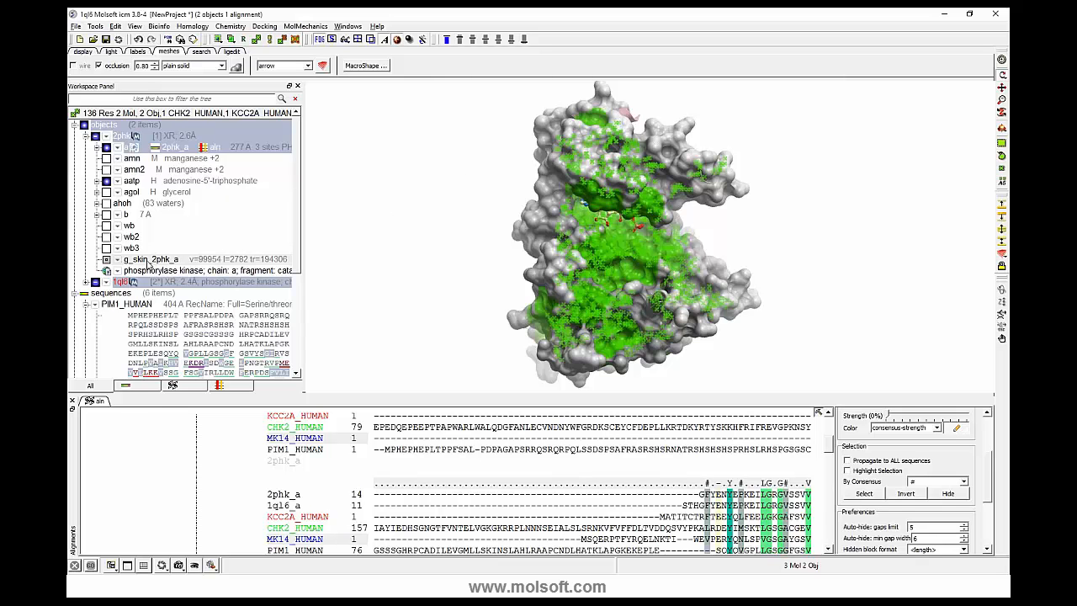
# - Color the g_skin_2phk_a mesh yellow by the current atom selection with brush size 4, then clear the 3D selection
pyautogui.rightClick(147, 263)
pyautogui.moveTo(227, 417)
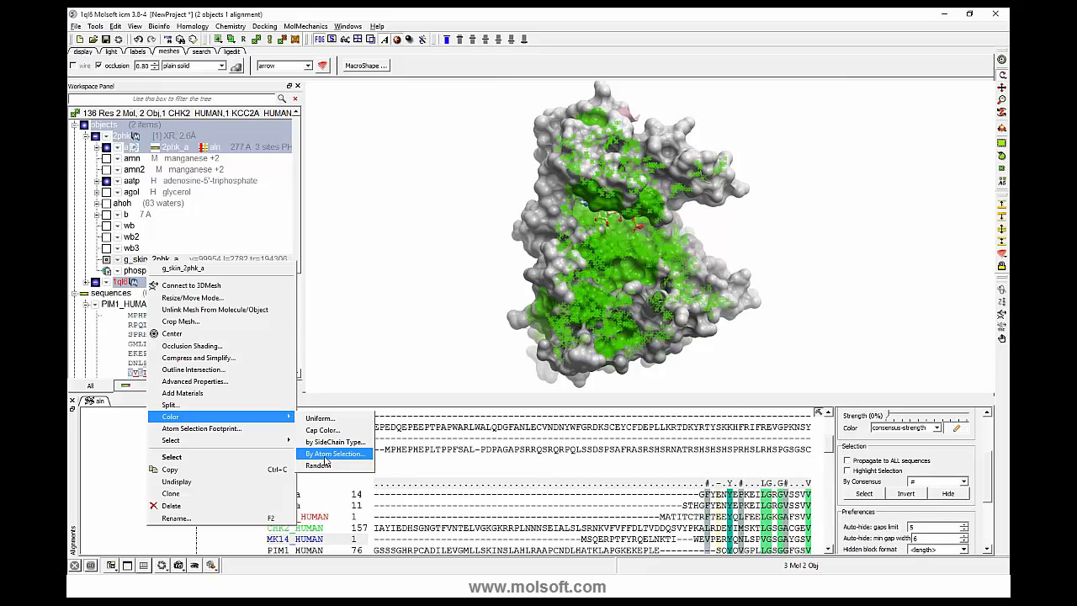
pyautogui.click(326, 457)
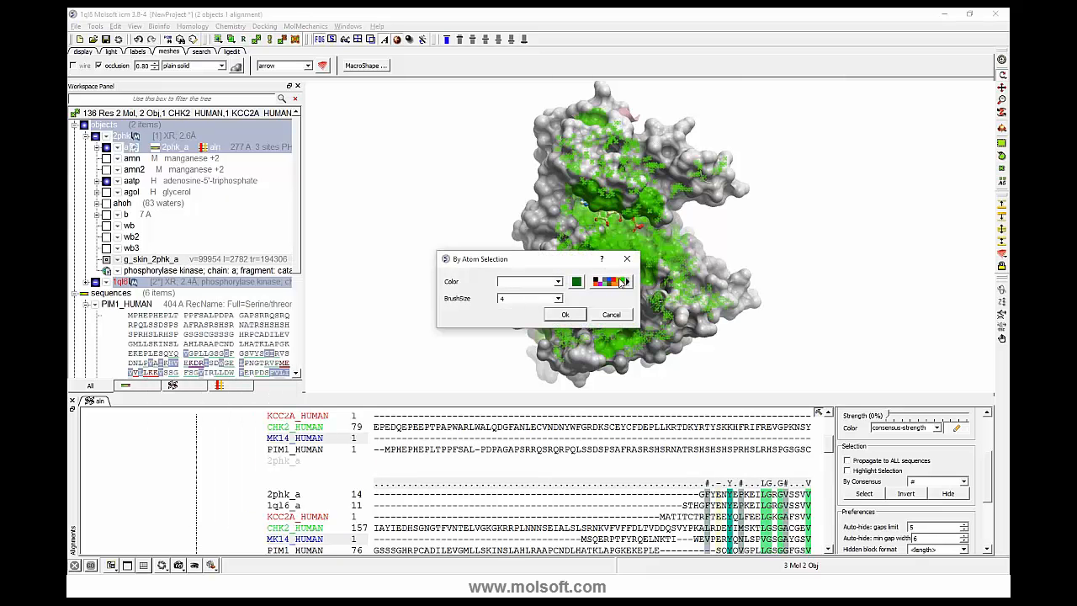
pyautogui.click(615, 288)
pyautogui.click(618, 282)
pyautogui.click(565, 315)
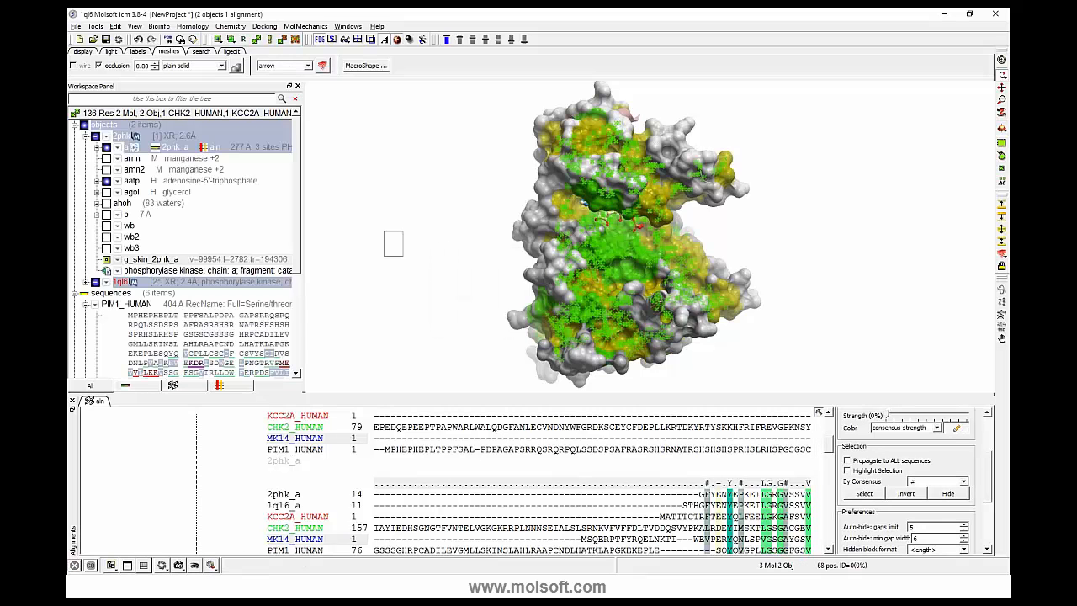
pyautogui.moveTo(430, 282)
pyautogui.mouseDown()
pyautogui.moveTo(404, 262)
pyautogui.moveTo(409, 249)
pyautogui.moveTo(431, 264)
pyautogui.mouseUp()
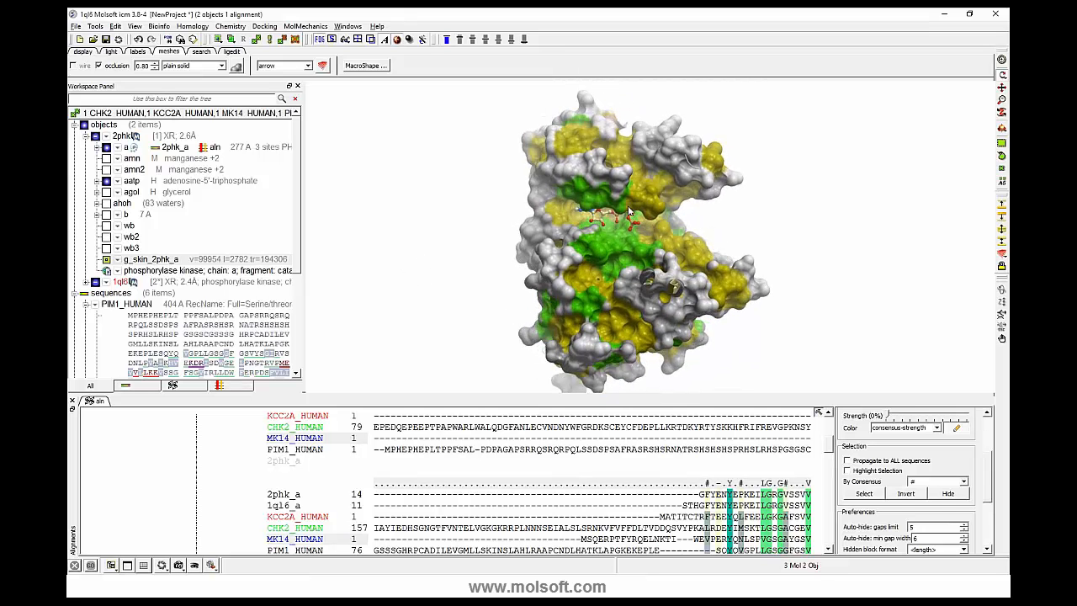
# - Examine the green and yellow surface regions around the ATP binding pocket and look over the alignment
pyautogui.moveTo(630, 223); pyautogui.dragTo(711, 229)
pyautogui.scroll(5, 344, 235)
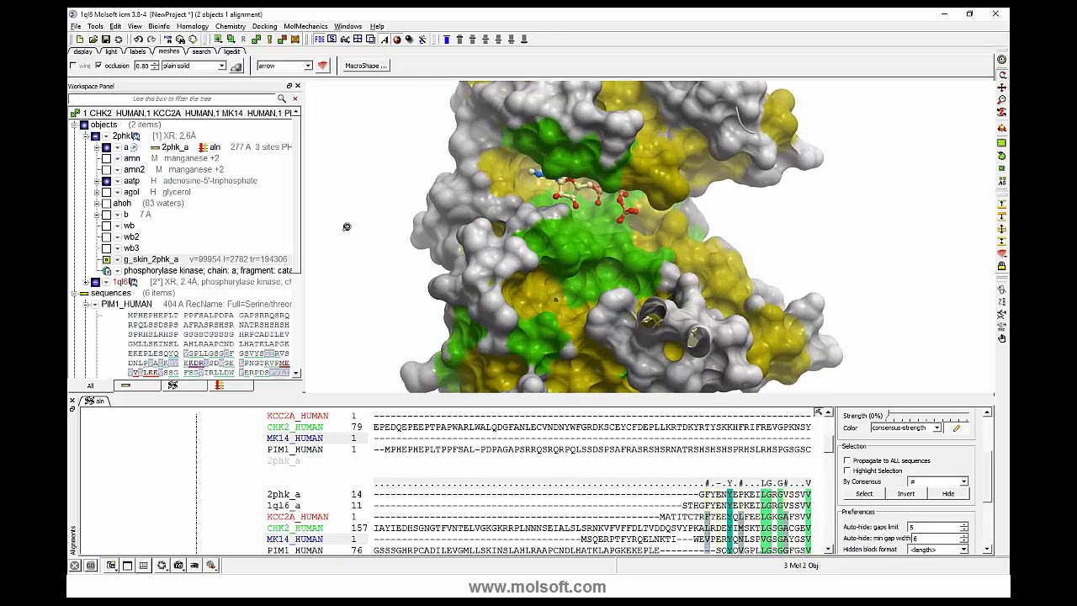
pyautogui.scroll(-3, 348, 237)
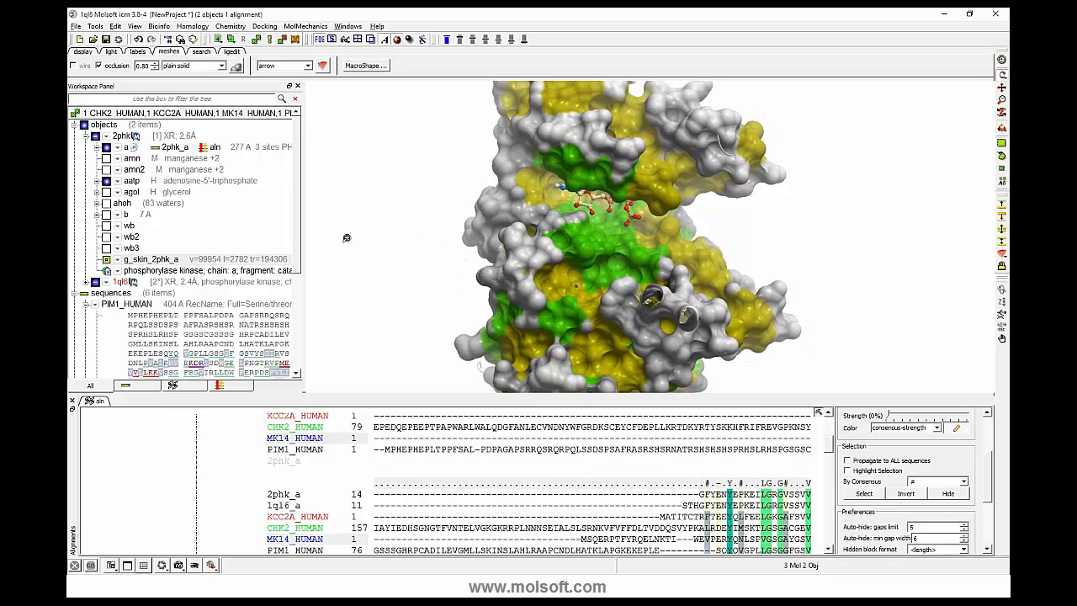
pyautogui.scroll(3, 831, 450)
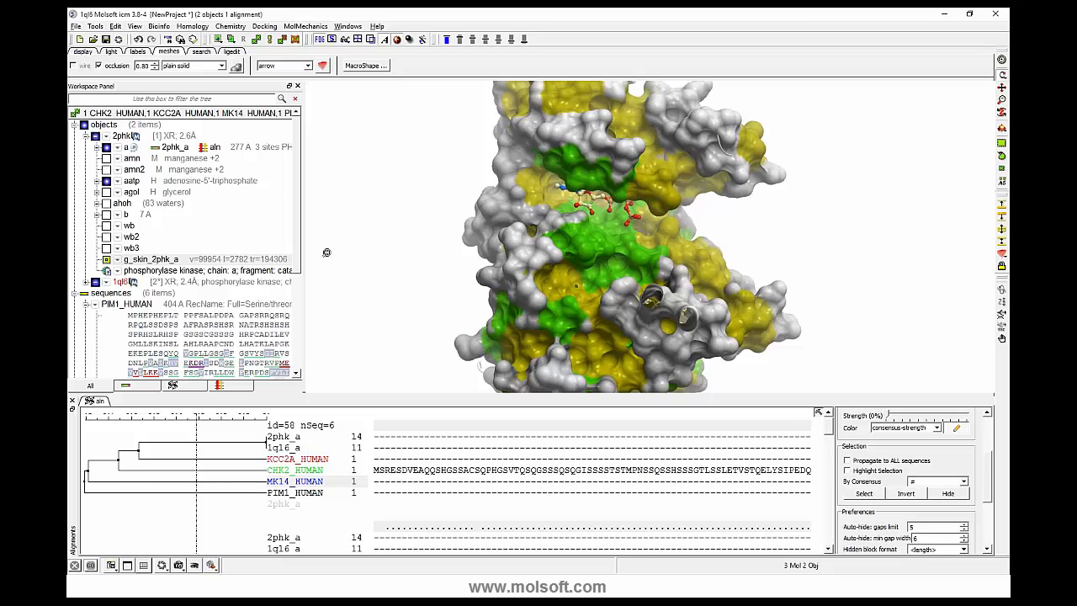
pyautogui.scroll(-3, 326, 253)
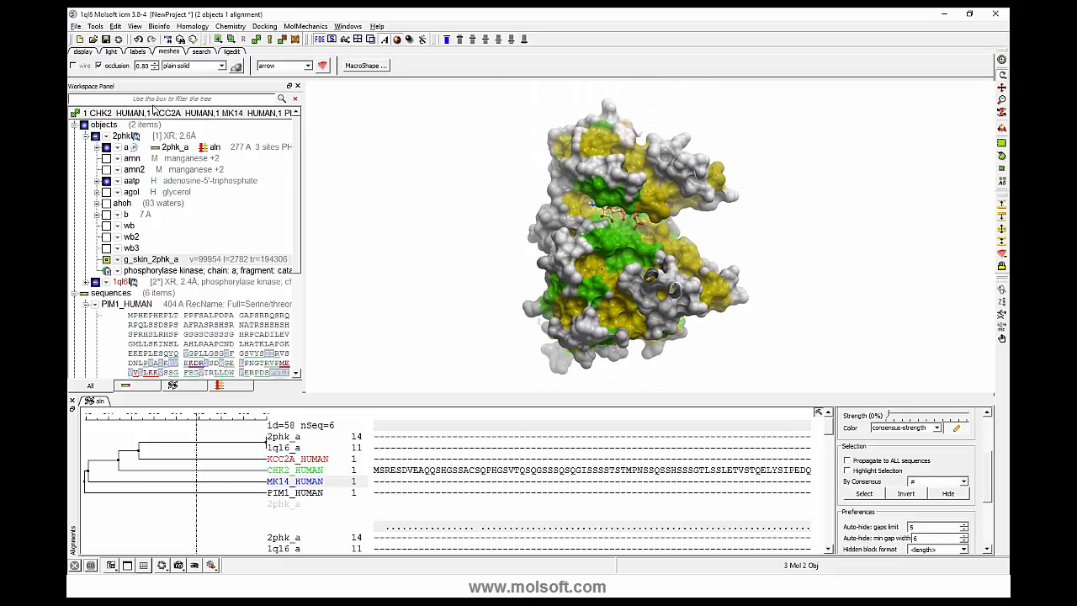
# - Delete all items from the workspace and open the recent project gpcr_ClassA.icb
pyautogui.click(115, 27)
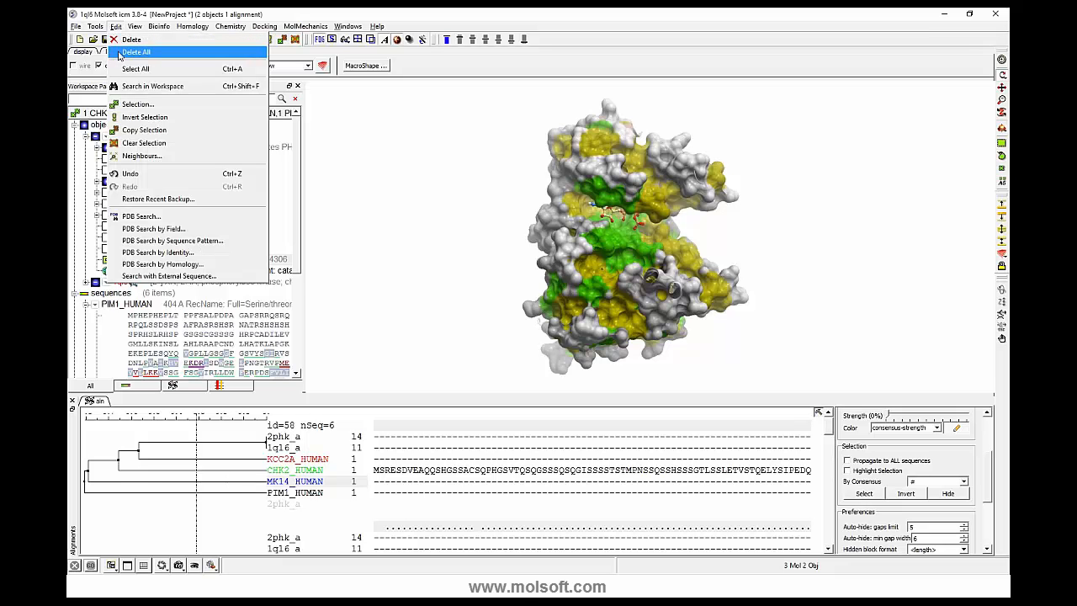
pyautogui.click(121, 53)
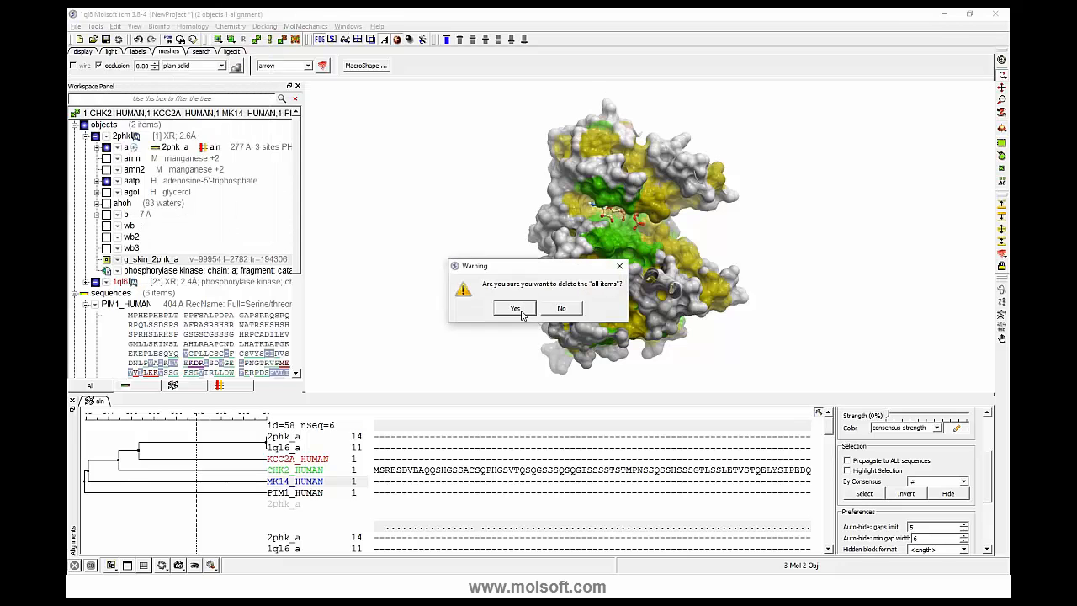
pyautogui.click(515, 308)
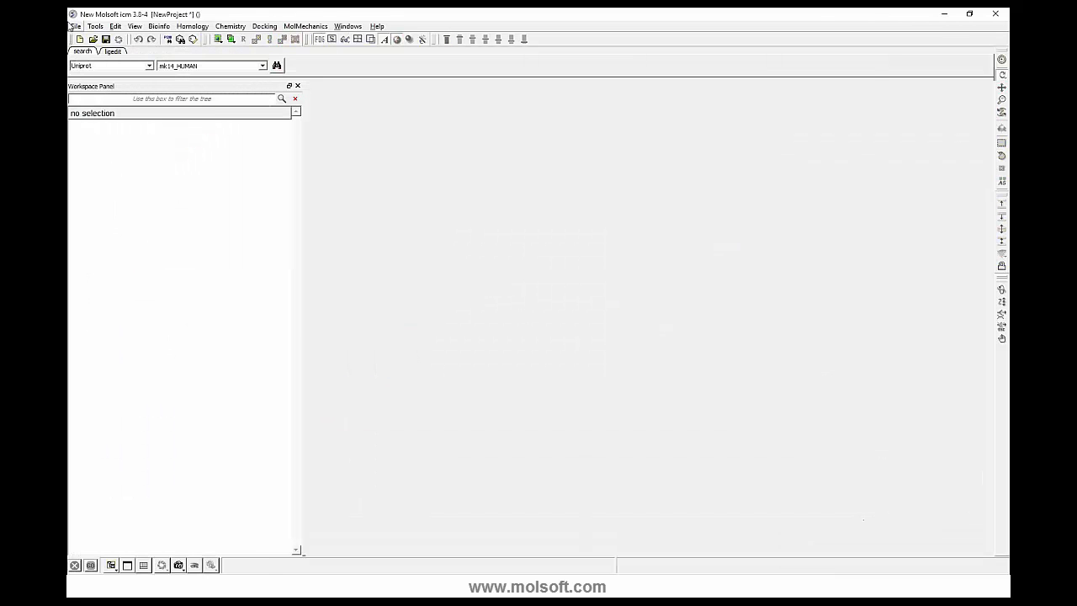
pyautogui.click(73, 26)
pyautogui.moveTo(149, 264)
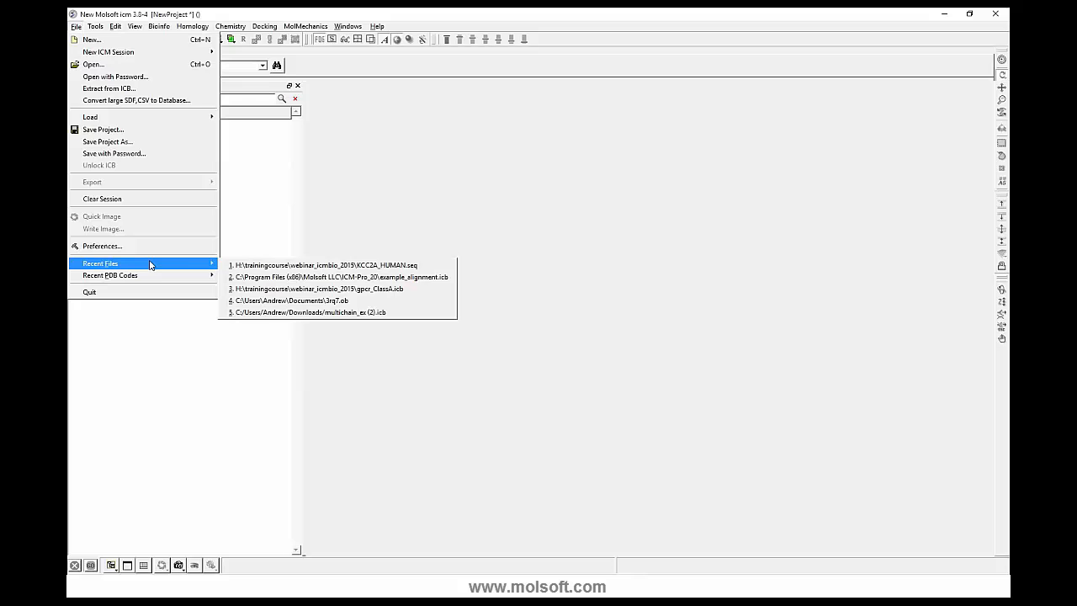
pyautogui.click(261, 289)
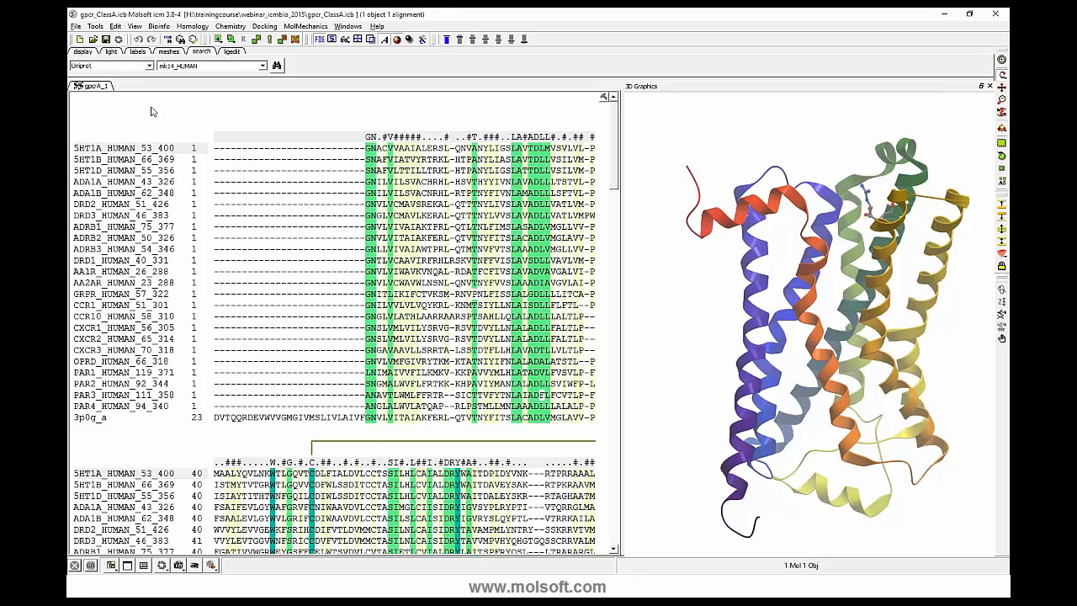
# - Bring up the choices for loading external data into the GPCR project
pyautogui.click(76, 26)
pyautogui.moveTo(92, 118)
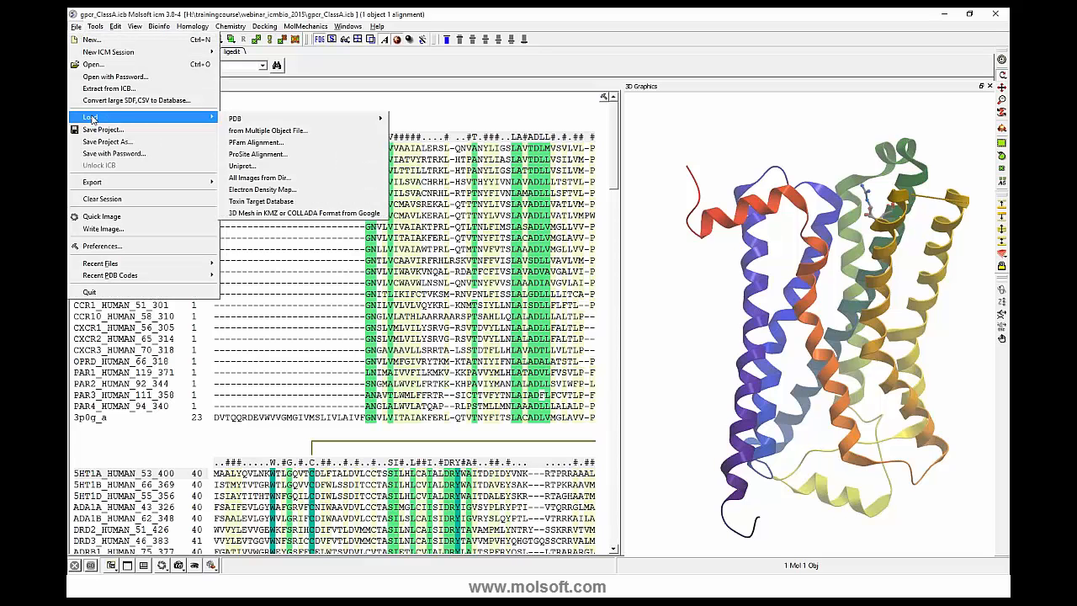
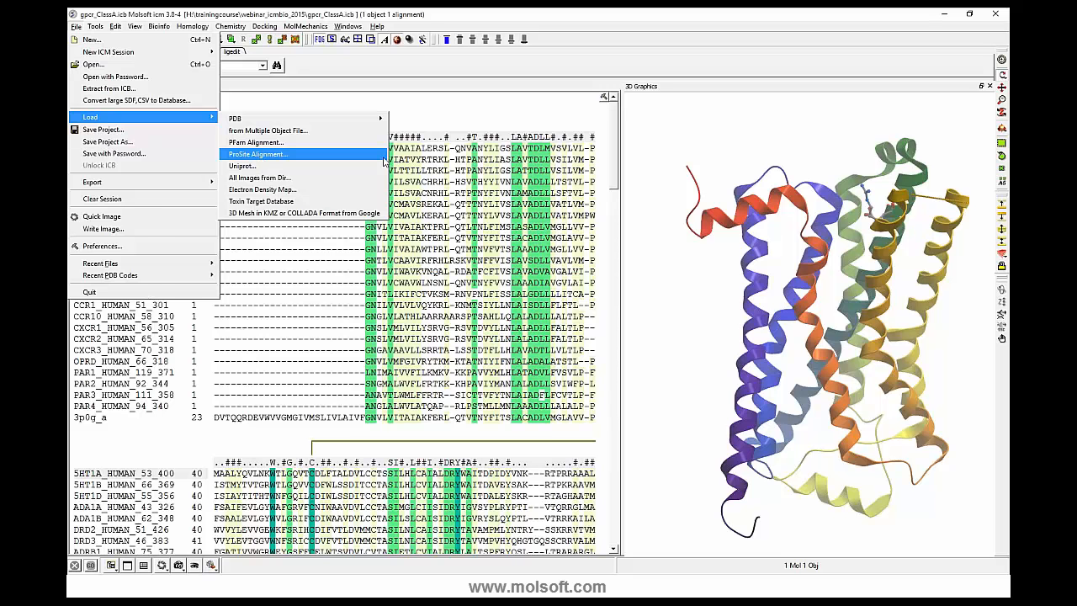
# - Close the 3D graphics panel and restore the default window layout
pyautogui.click(654, 178)
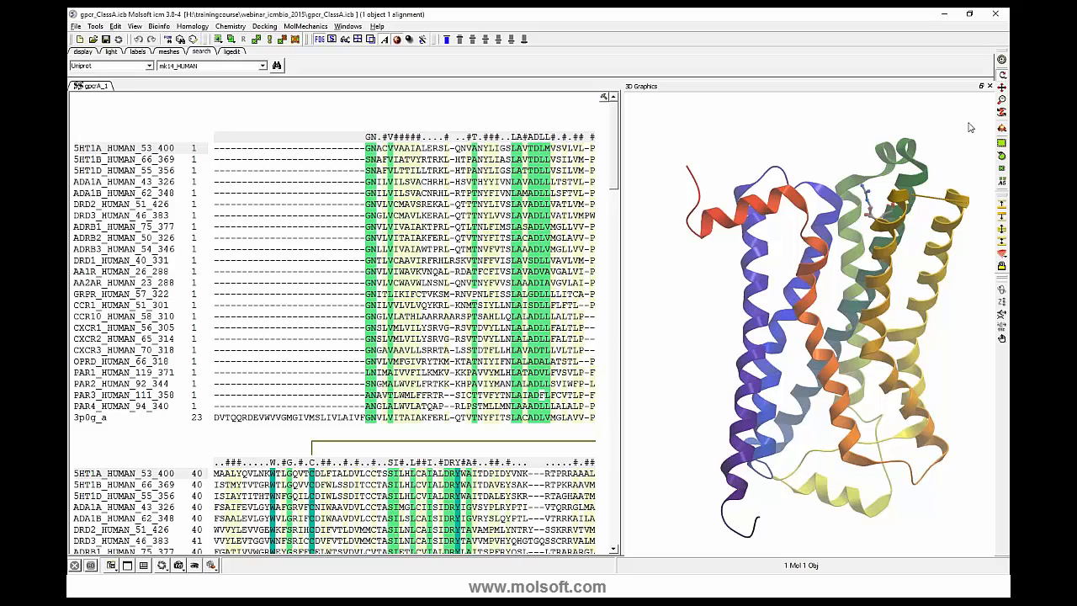
pyautogui.click(990, 86)
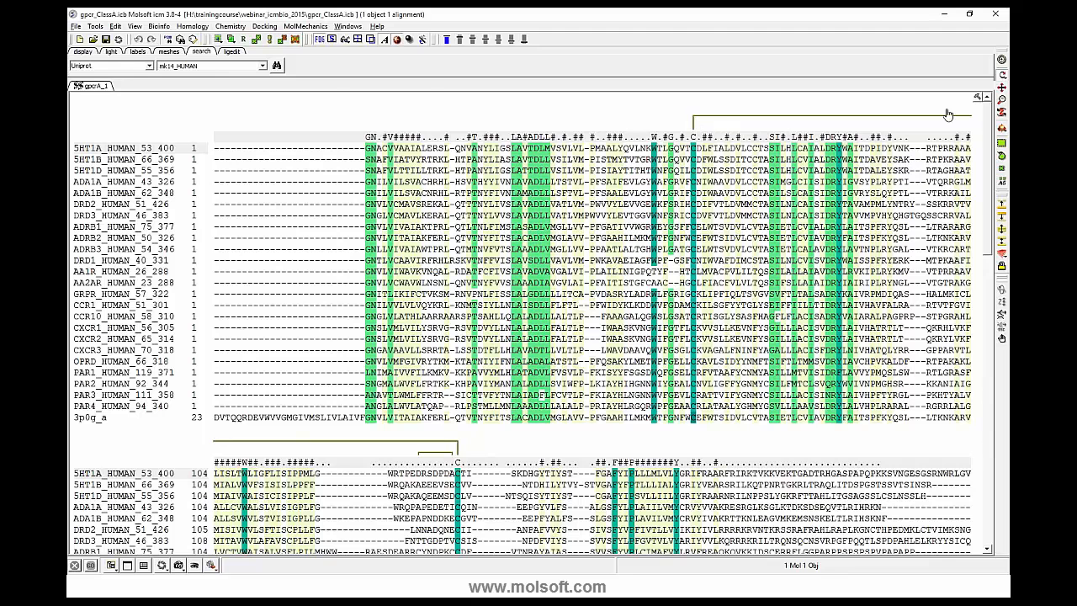
pyautogui.click(348, 26)
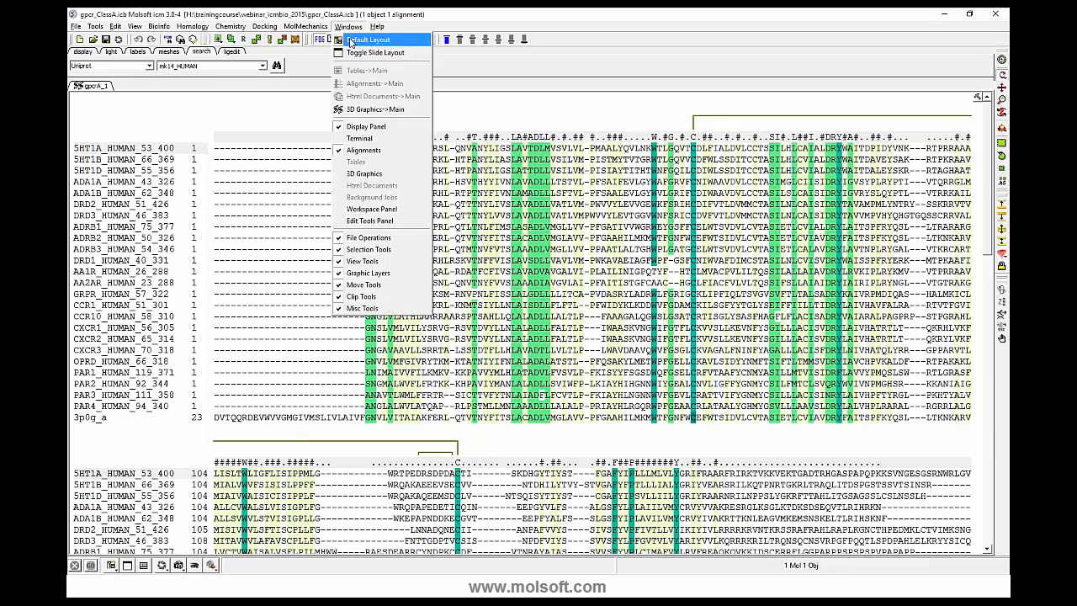
pyautogui.click(351, 40)
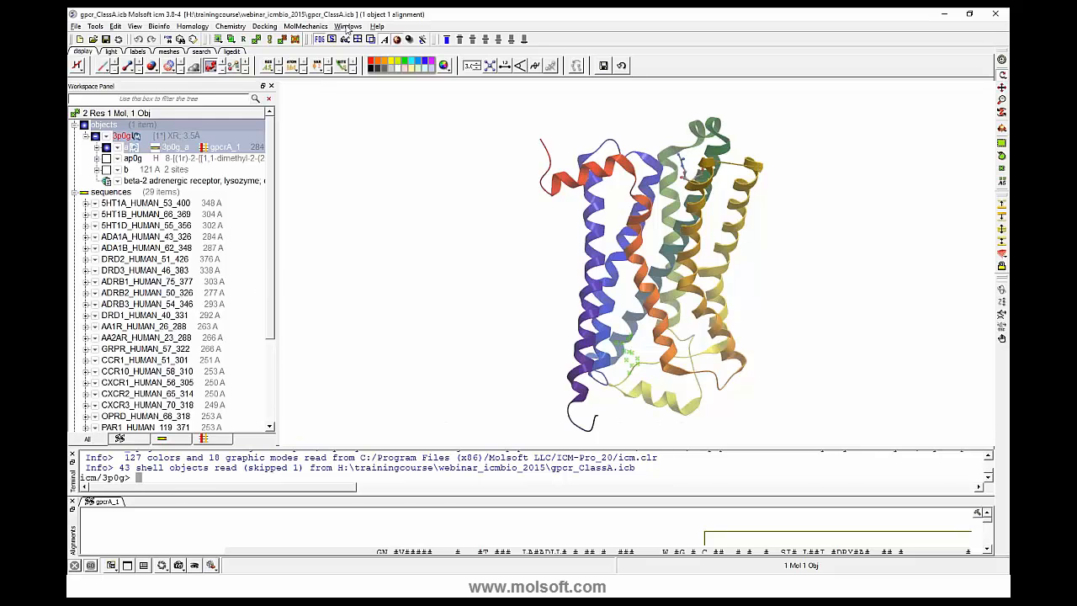
# - Hide the terminal and workspace panel, keeping the 3D view above an enlarged gpcrA_1 alignment area
pyautogui.click(347, 26)
pyautogui.click(357, 155)
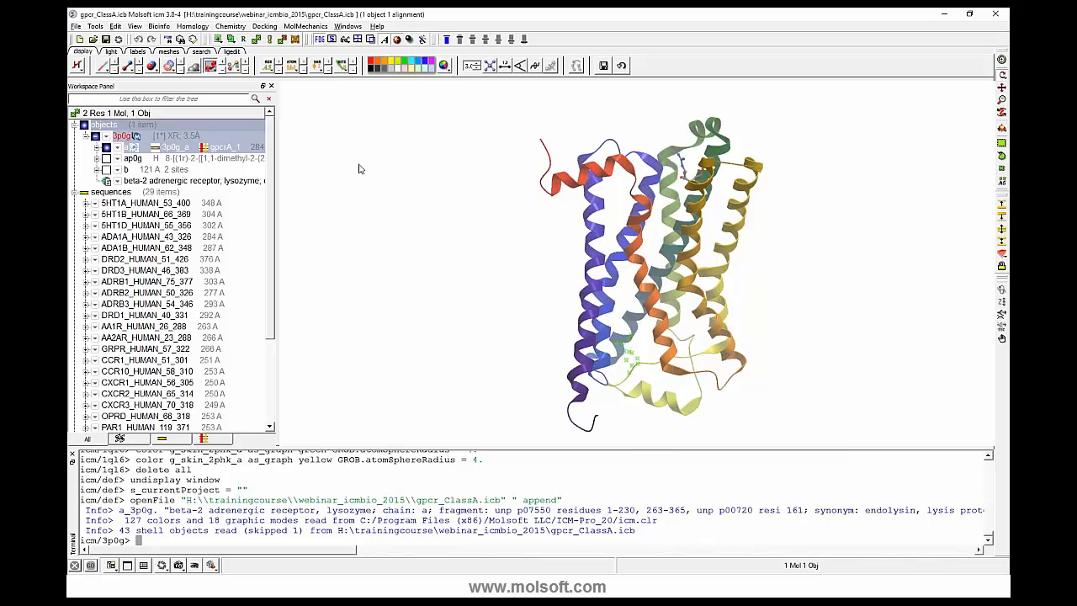
pyautogui.click(71, 454)
pyautogui.click(347, 26)
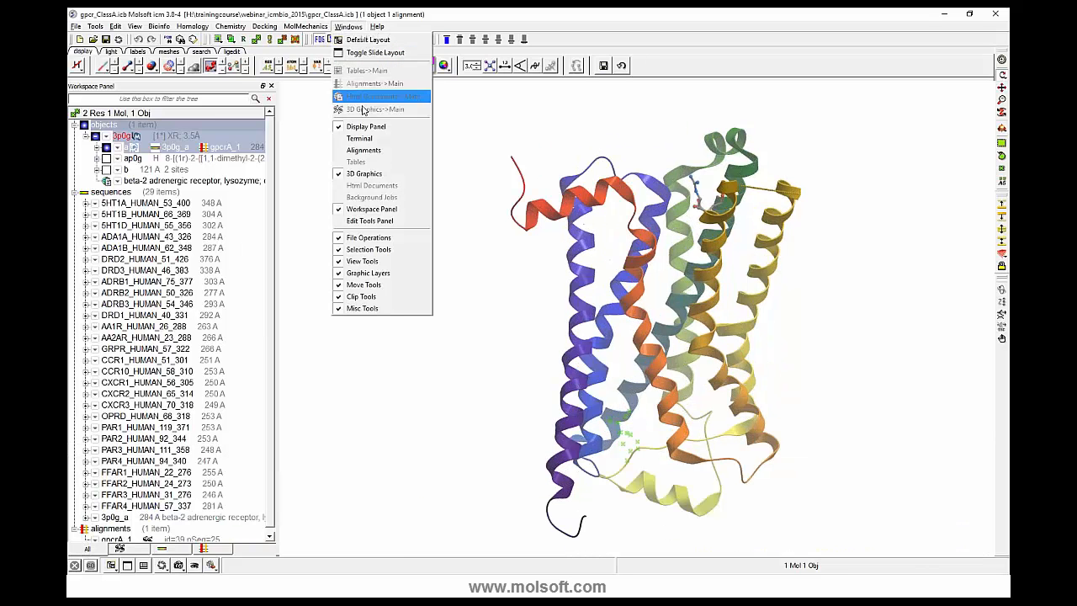
pyautogui.click(363, 150)
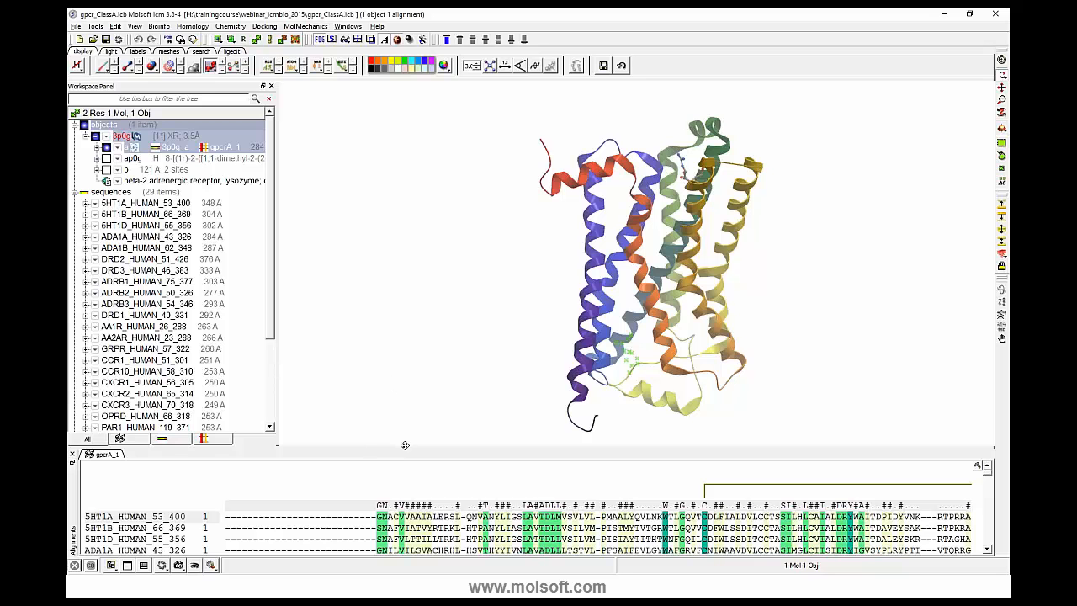
pyautogui.click(270, 86)
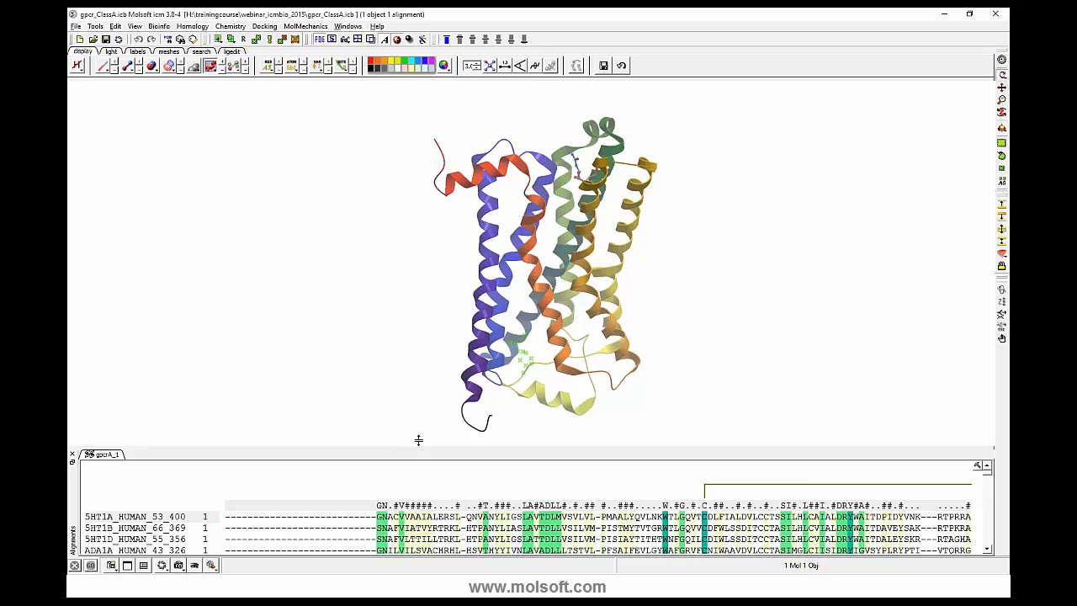
pyautogui.moveTo(418, 440); pyautogui.dragTo(426, 320)
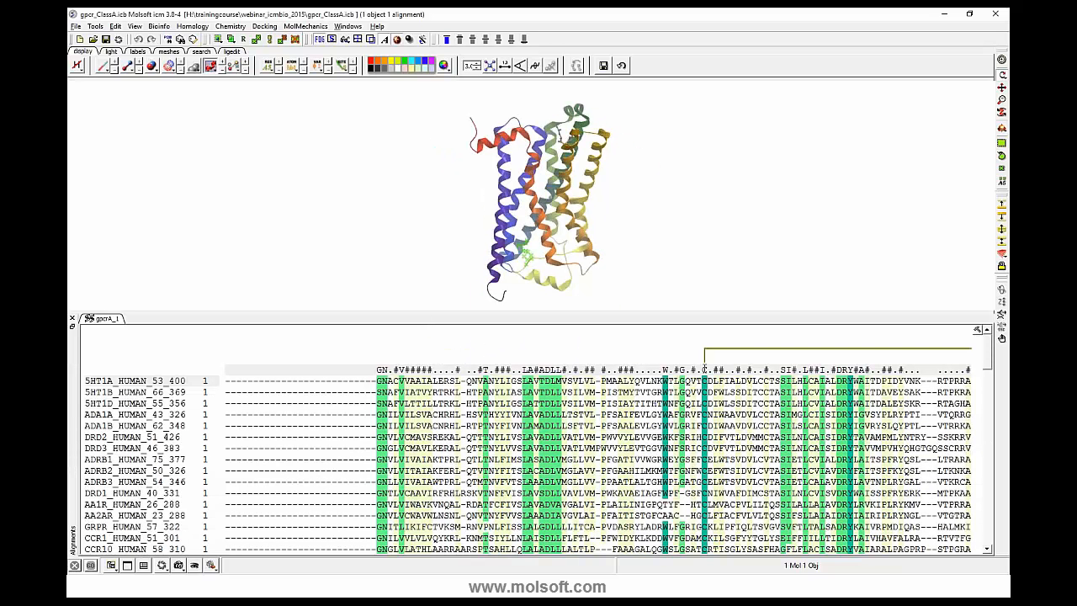
# - Select the disulfide bond marked above the conserved cysteine column, center the 3D view on it and display its two cysteines as sticks
pyautogui.click(704, 370)
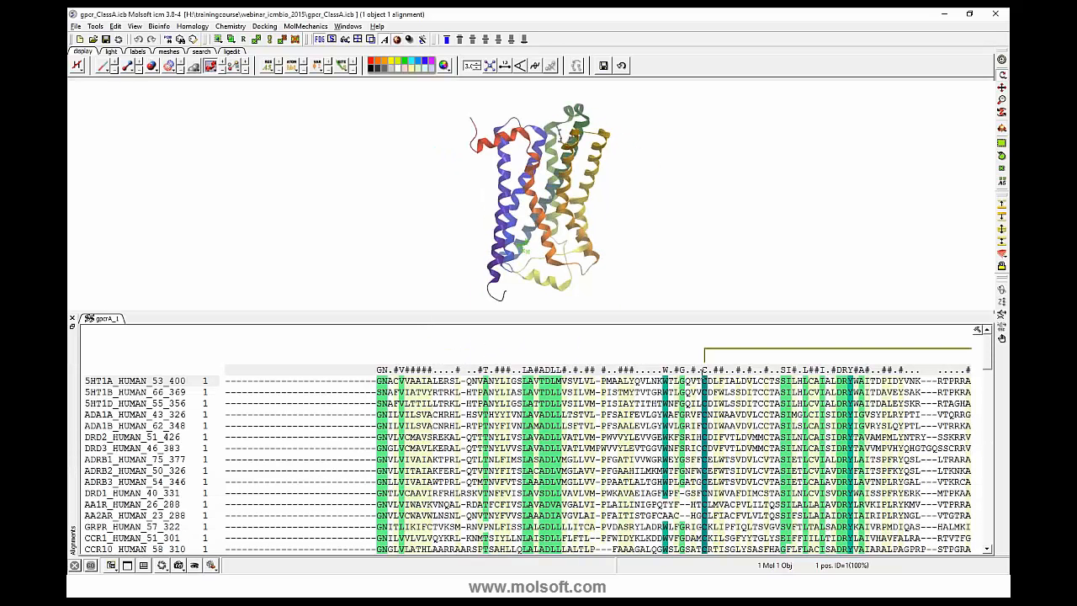
pyautogui.click(705, 361)
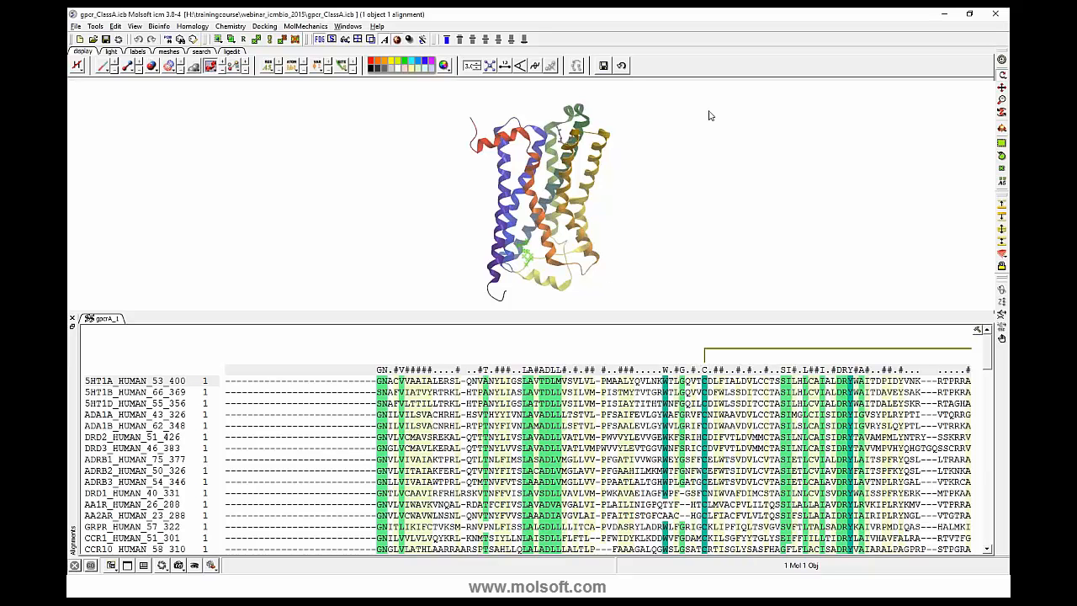
pyautogui.click(1001, 60)
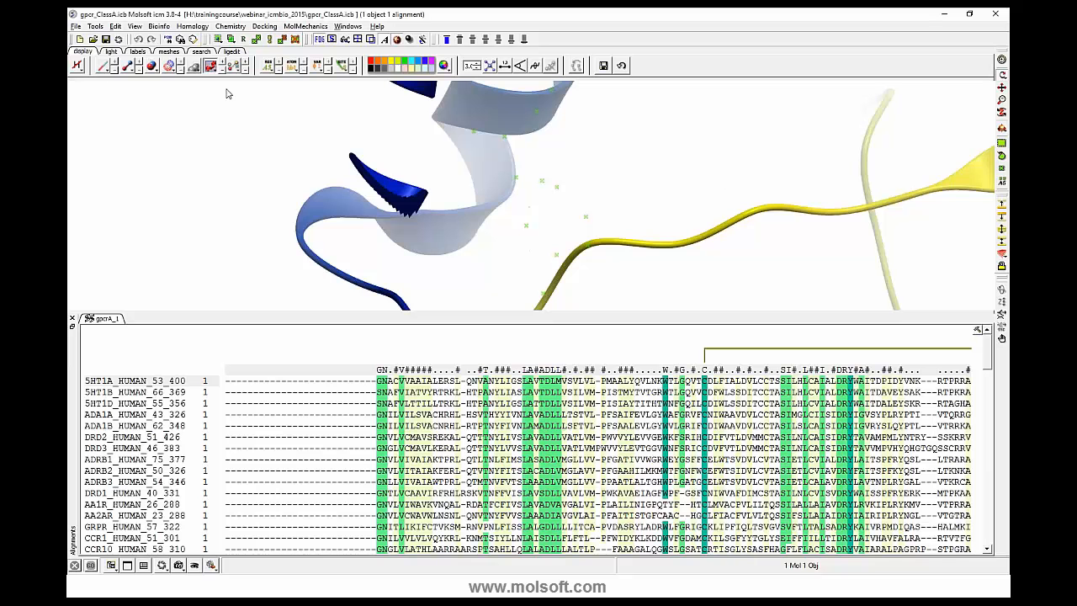
pyautogui.click(127, 66)
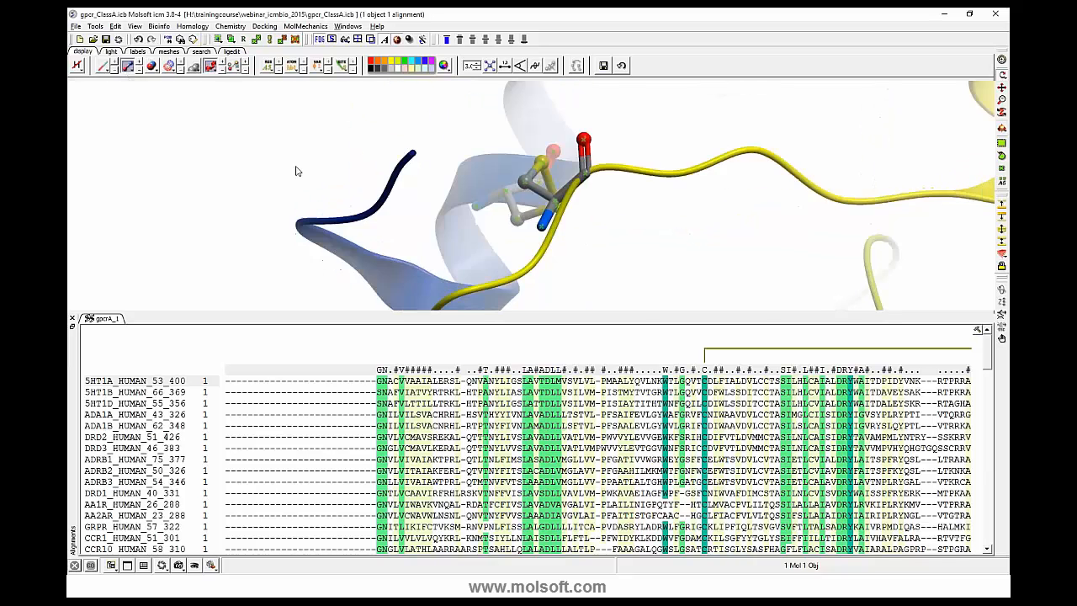
pyautogui.moveTo(295, 171); pyautogui.dragTo(340, 166)
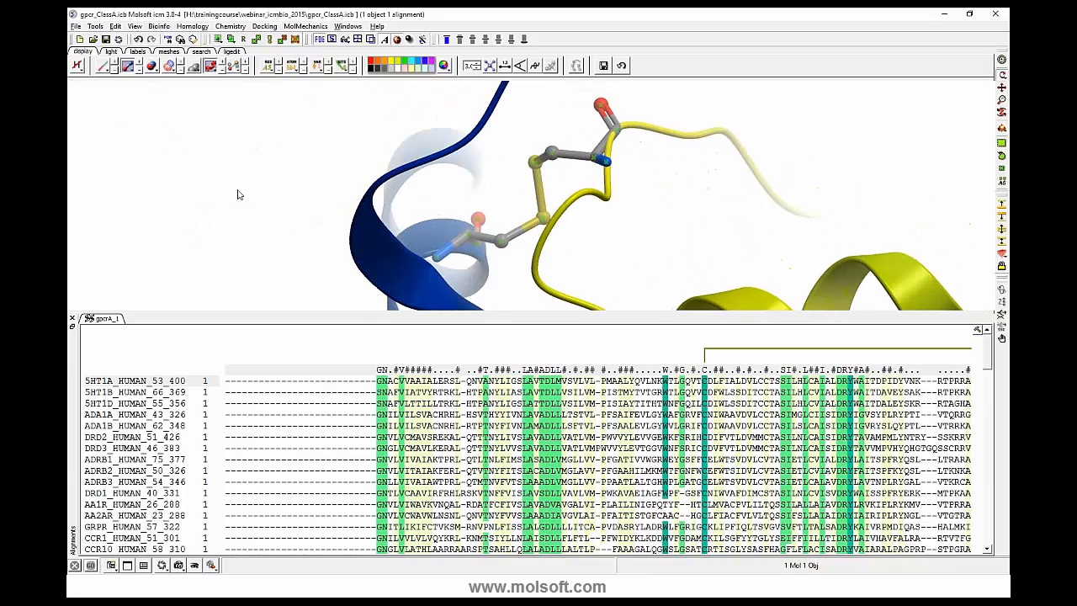
pyautogui.moveTo(142, 170); pyautogui.dragTo(327, 236)
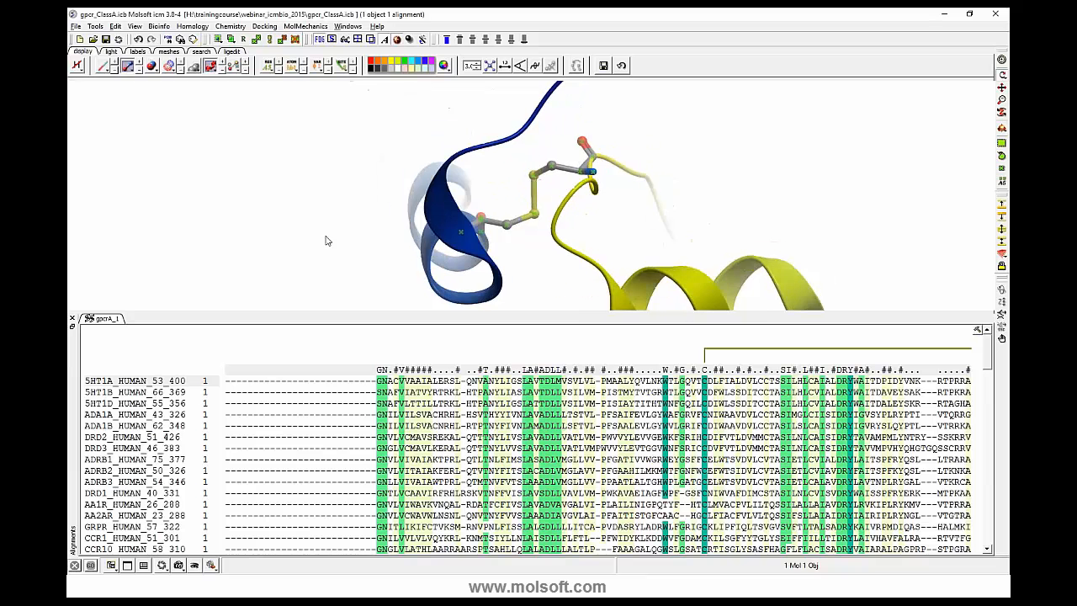
pyautogui.moveTo(249, 220); pyautogui.dragTo(283, 239, button='right')
pyautogui.moveTo(321, 252)
pyautogui.mouseDown()
pyautogui.moveTo(339, 264)
pyautogui.moveTo(326, 255)
pyautogui.mouseUp()
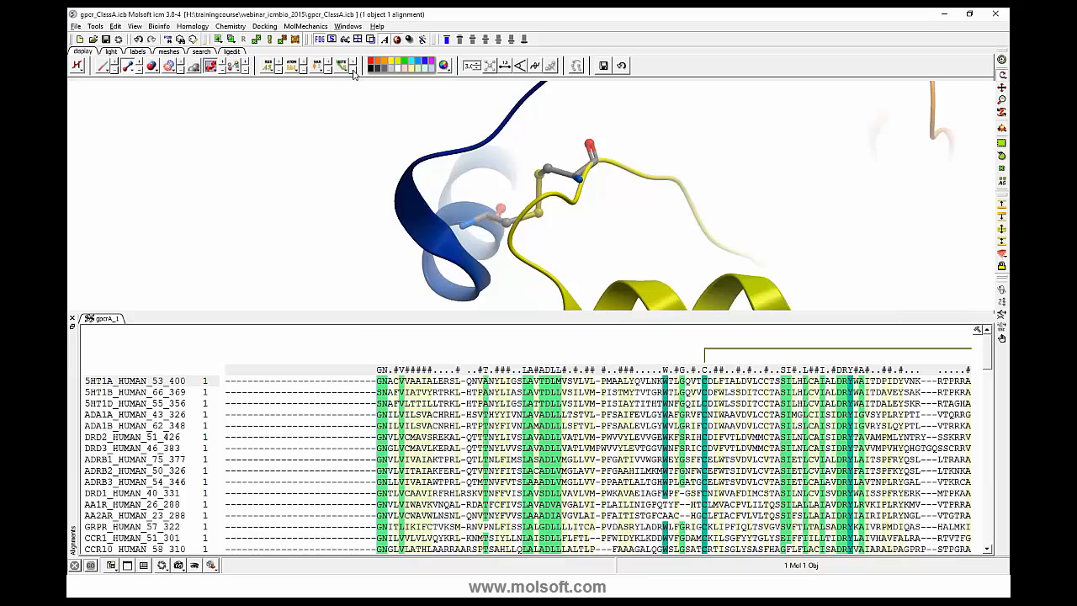
# - Bring back the workspace panel and look into the 5HT1A_HUMAN_53_400 sequence entry
pyautogui.click(347, 26)
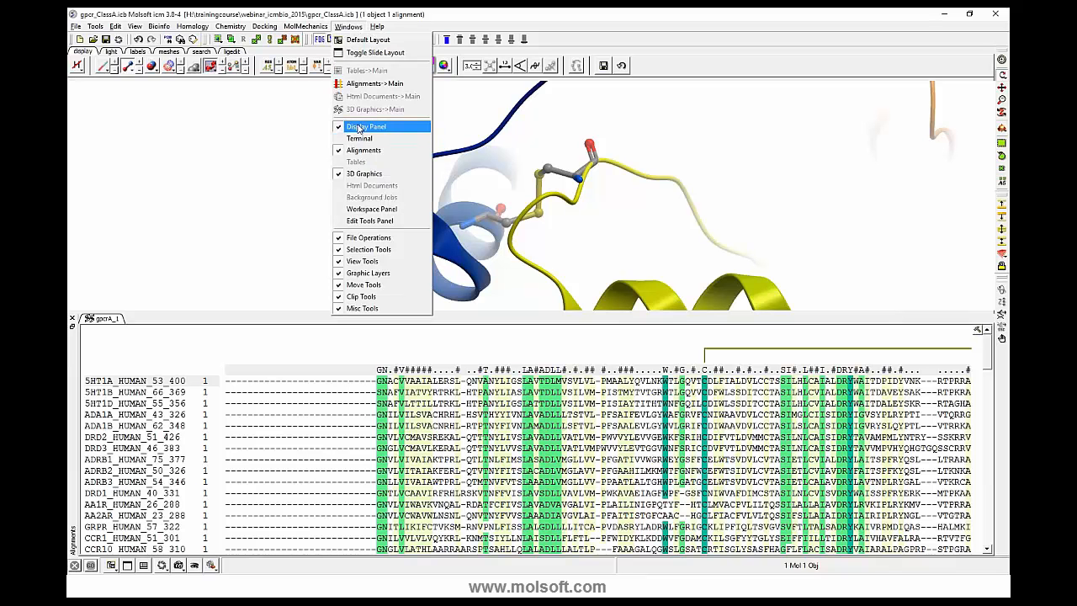
pyautogui.click(362, 210)
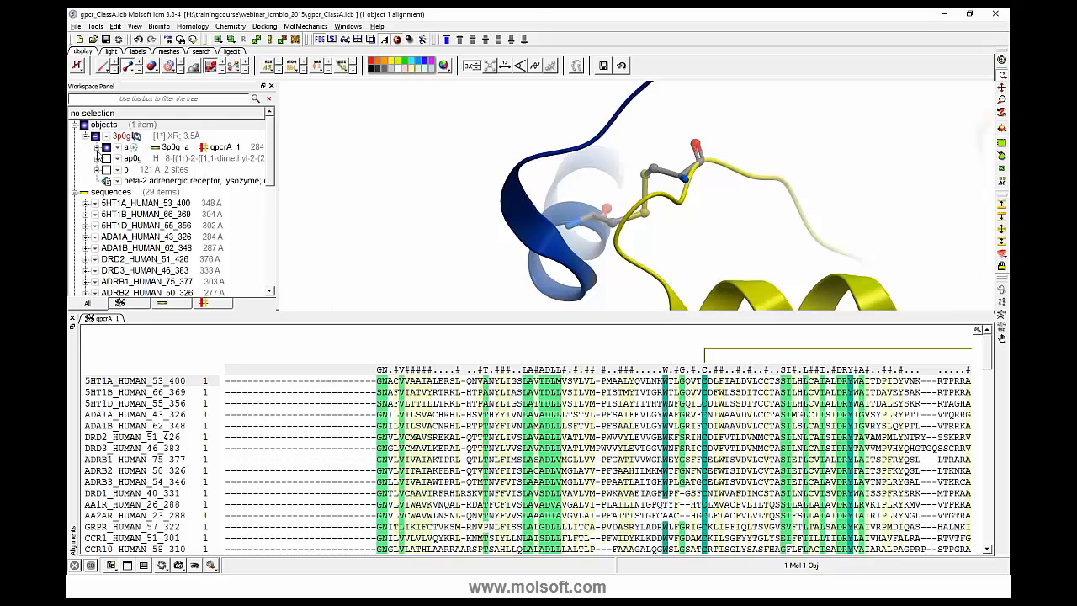
pyautogui.click(85, 205)
pyautogui.scroll(-5, 95, 215)
pyautogui.scroll(5, 95, 215)
pyautogui.click(85, 205)
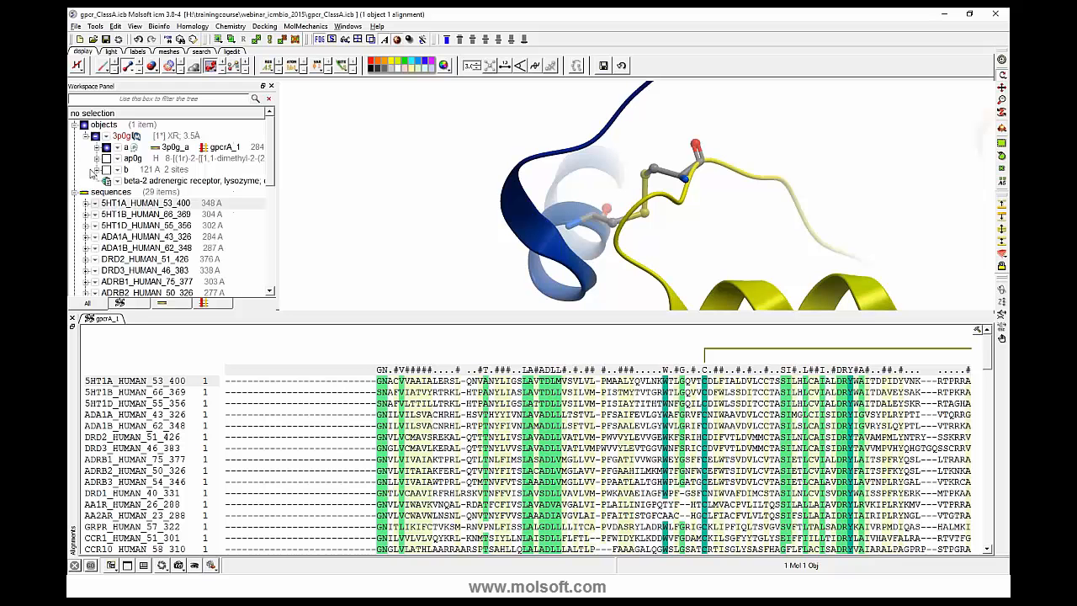
# - Expand chain a of the 3p0g object and display all of its sites on the alignment
pyautogui.click(97, 148)
pyautogui.scroll(-7, 118, 199)
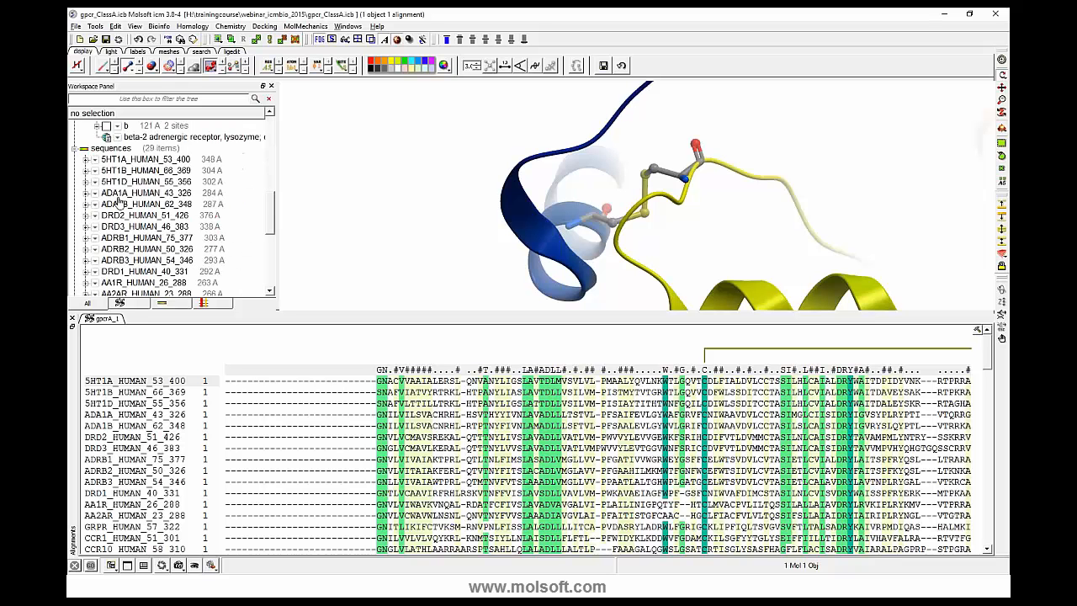
pyautogui.scroll(4, 120, 202)
pyautogui.click(109, 171)
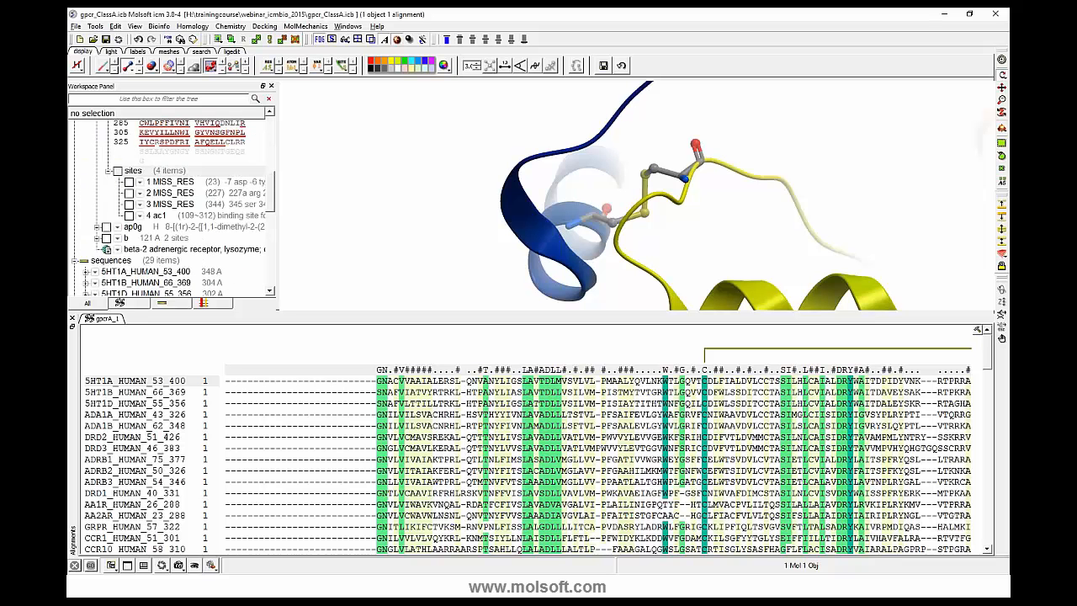
pyautogui.click(118, 170)
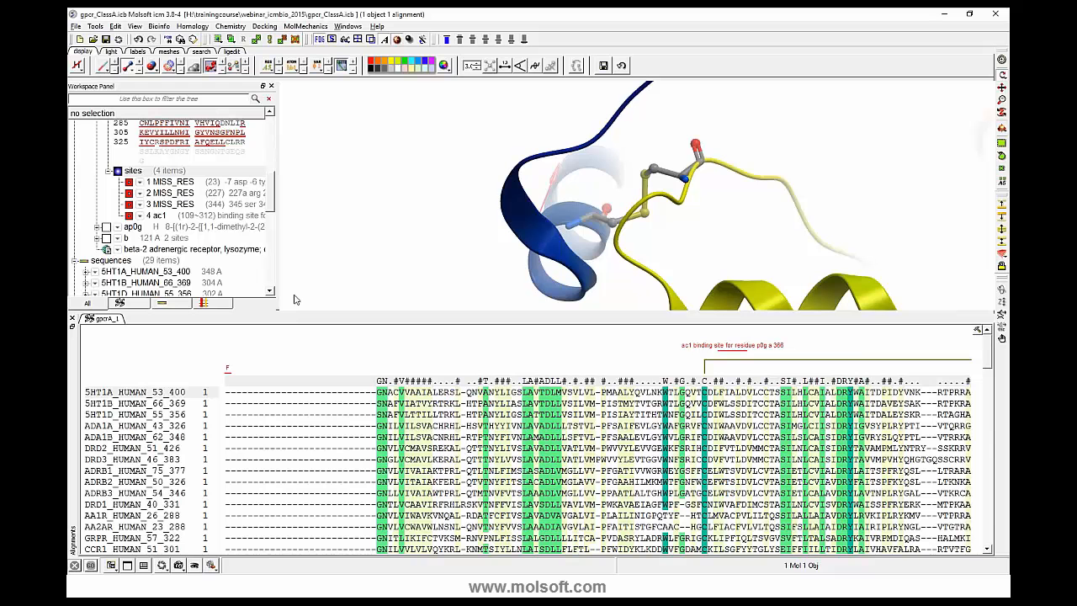
# - Examine the sequence entries in the workspace, looking inside 5HT1A_HUMAN_53_400 and 3p0g_a for their residues and sites
pyautogui.scroll(-3, 135, 240)
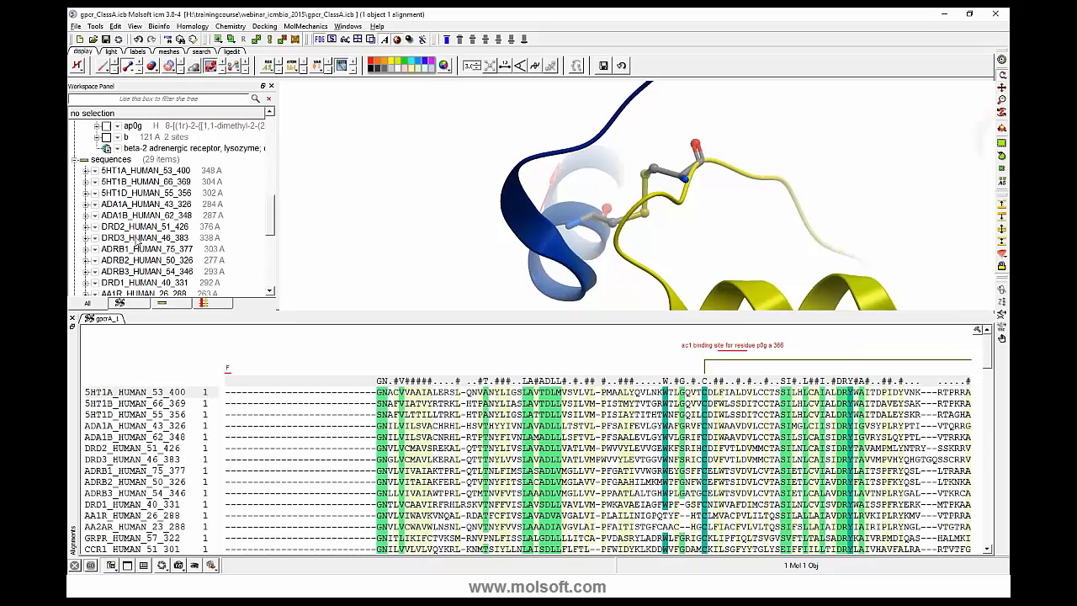
pyautogui.scroll(-3, 134, 241)
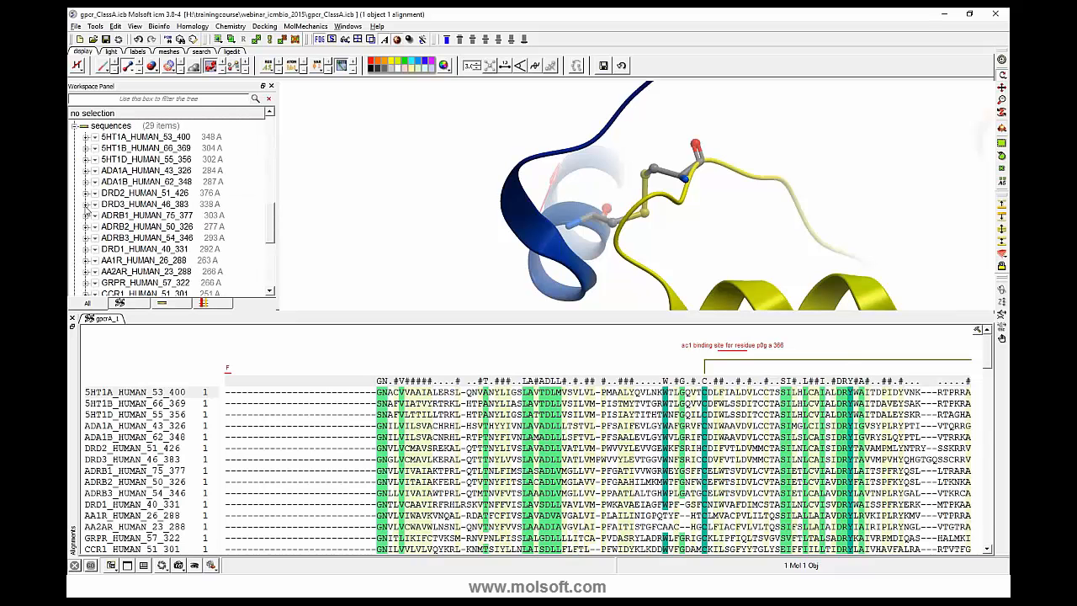
pyautogui.click(85, 137)
pyautogui.scroll(-2, 86, 139)
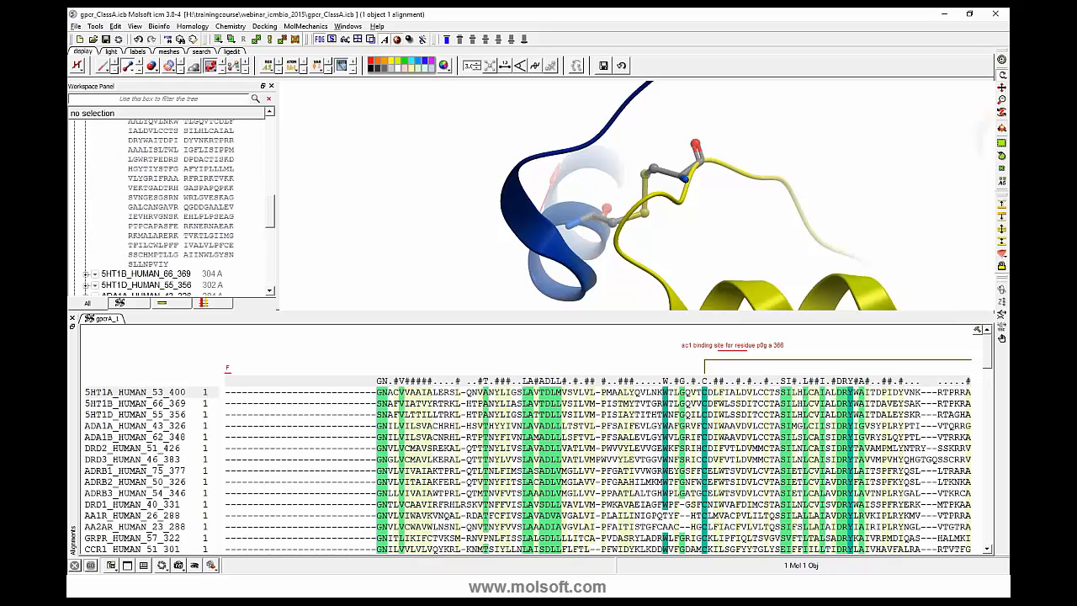
pyautogui.scroll(4, 87, 165)
pyautogui.click(86, 161)
pyautogui.scroll(-1, 113, 202)
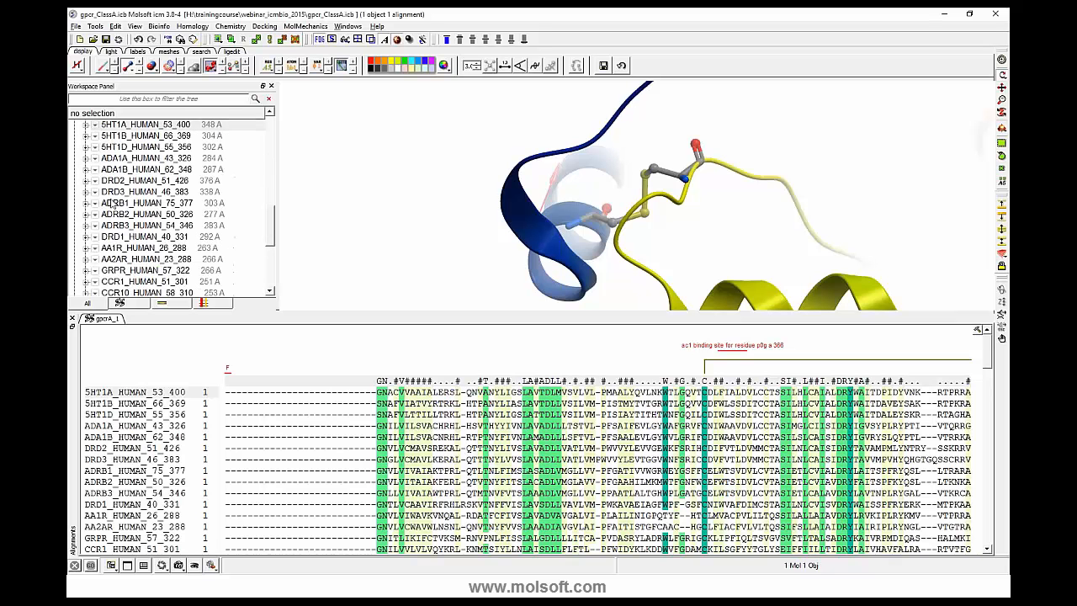
pyautogui.moveTo(271, 238); pyautogui.dragTo(270, 274)
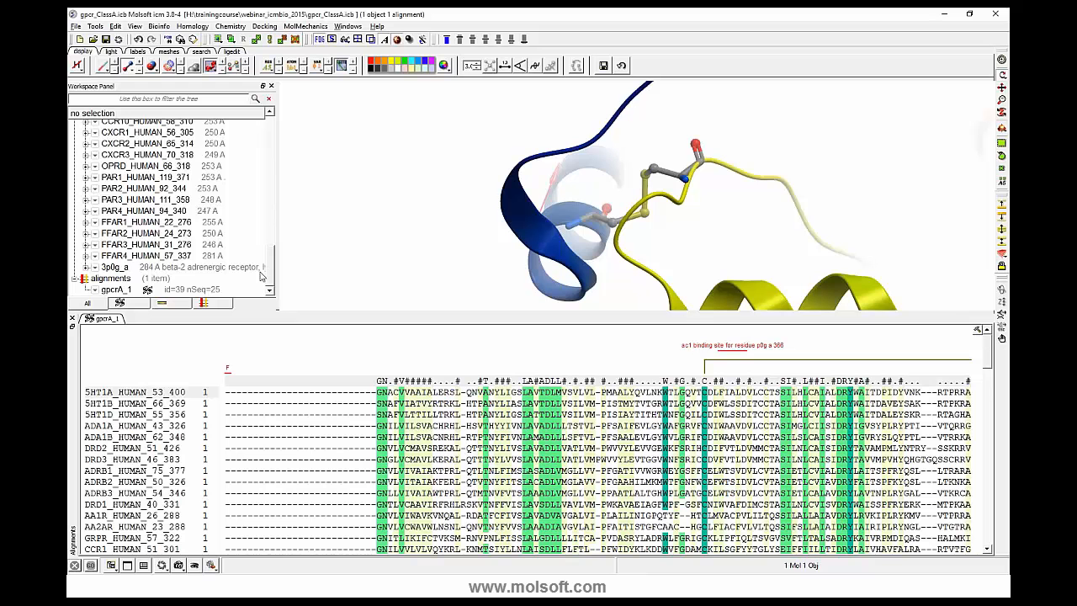
pyautogui.click(87, 266)
pyautogui.scroll(-4, 116, 265)
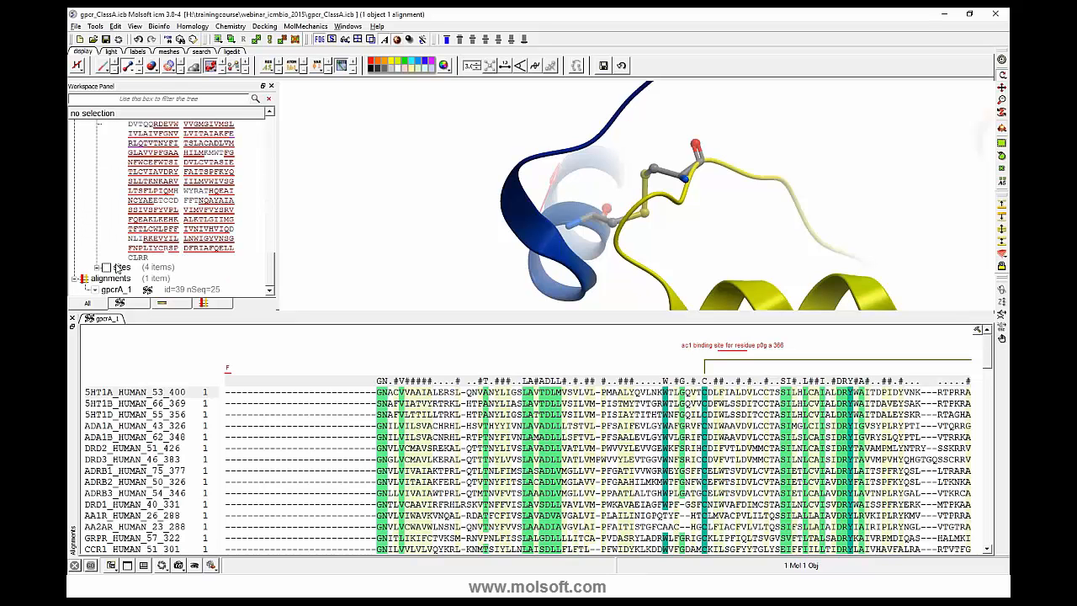
pyautogui.scroll(6, 118, 267)
pyautogui.scroll(-4, 118, 267)
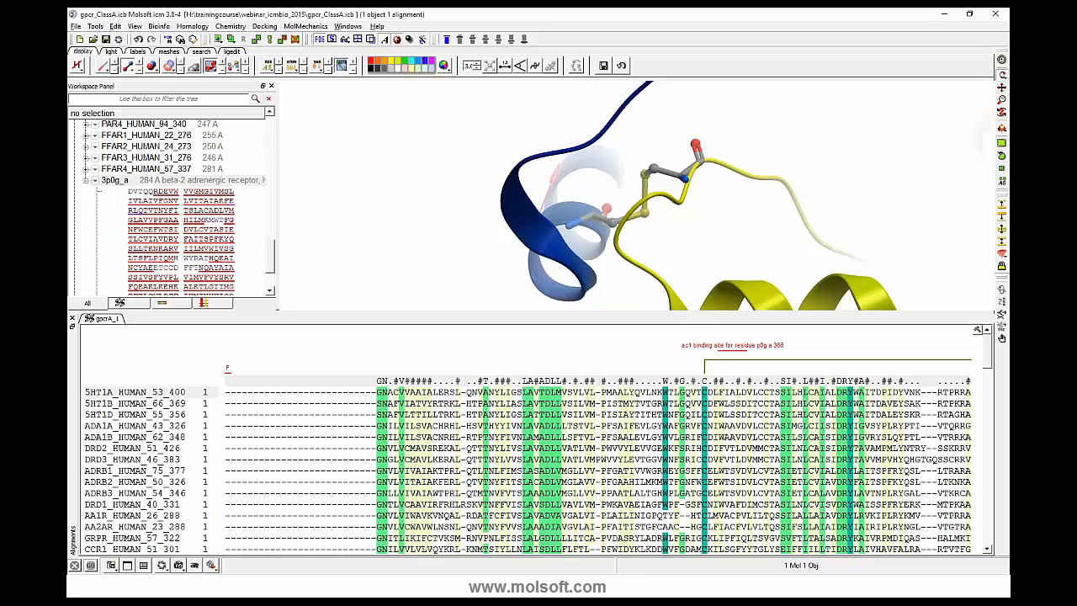
pyautogui.click(85, 180)
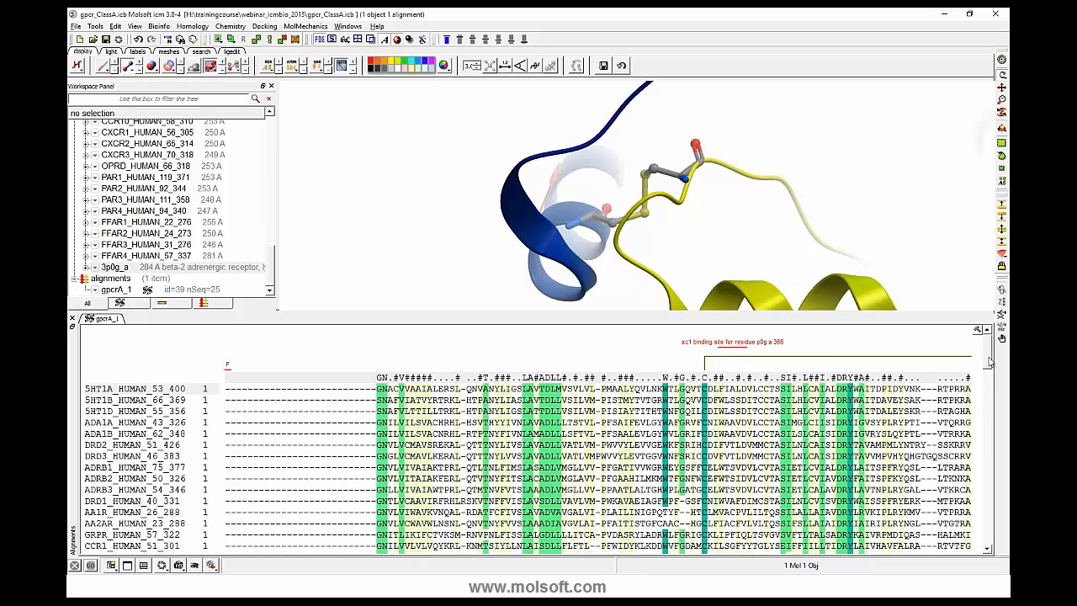
# - Show the gpcrA_1 alignment's display options and enlarge the alignment area to view the 3p0g_a secondary structure
pyautogui.moveTo(990, 359); pyautogui.dragTo(988, 456)
pyautogui.click(977, 330)
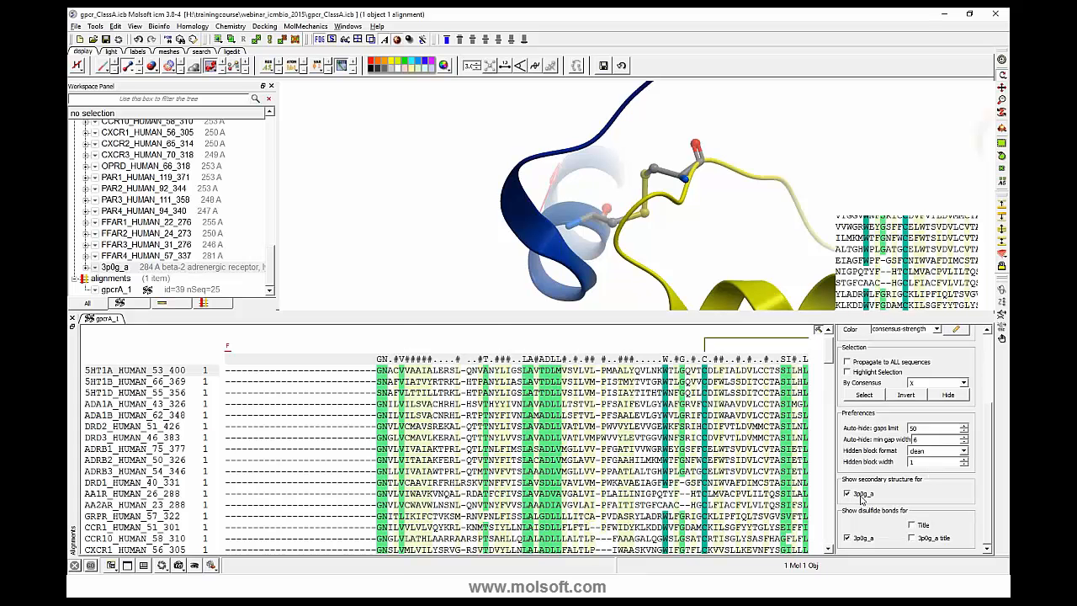
pyautogui.scroll(-4, 832, 367)
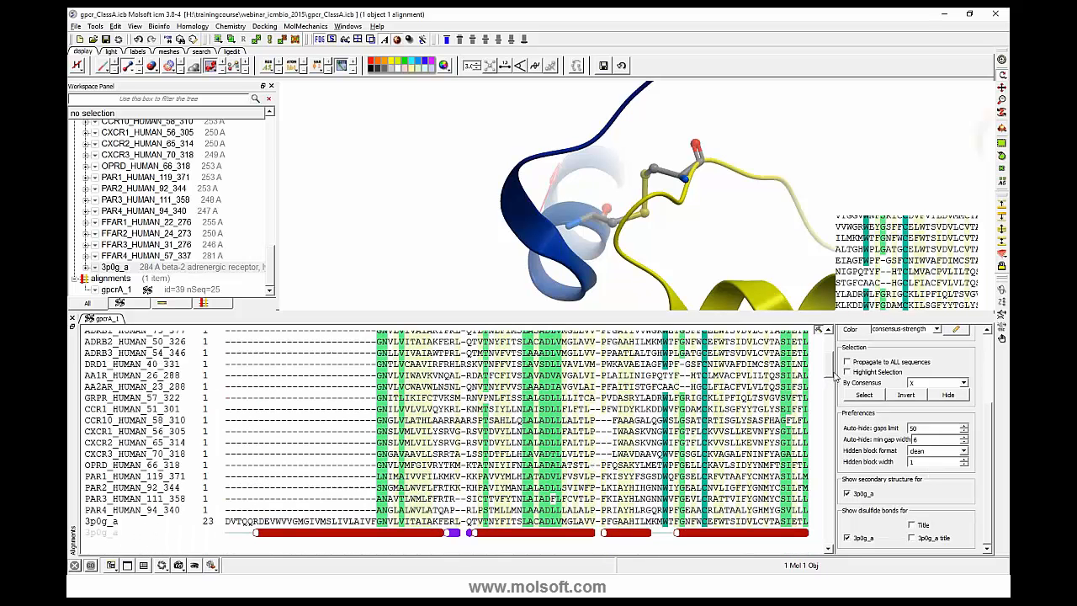
pyautogui.scroll(2, 833, 376)
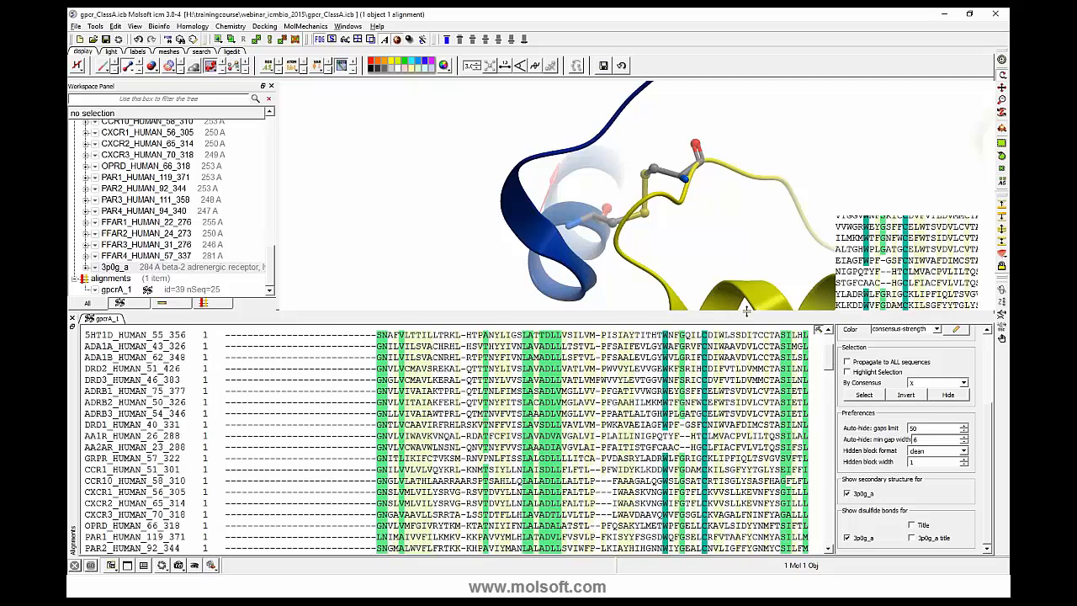
pyautogui.moveTo(746, 311); pyautogui.dragTo(746, 221)
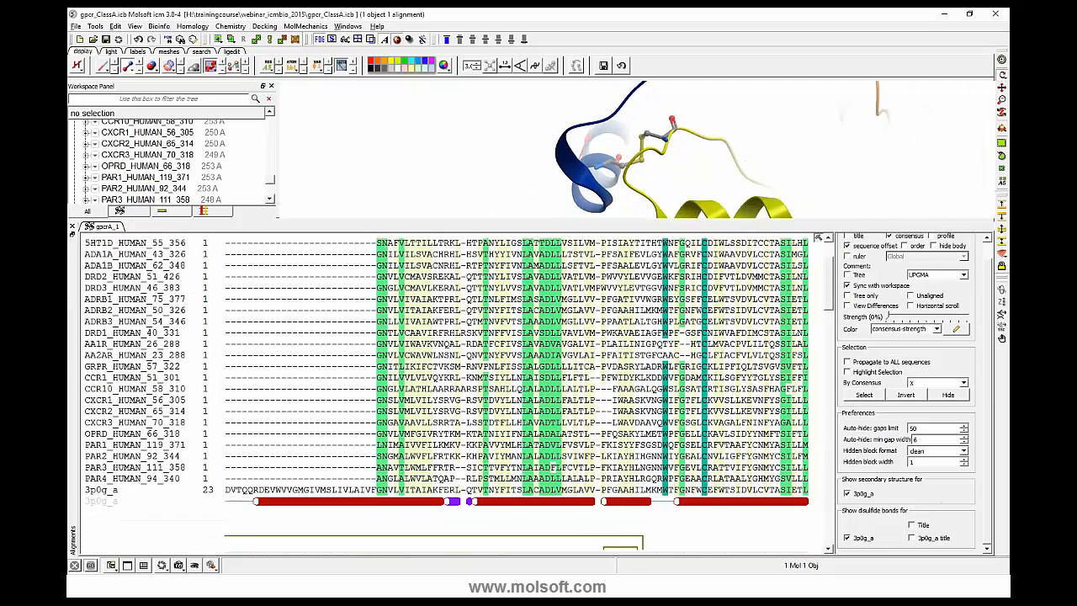
pyautogui.scroll(1, 530, 323)
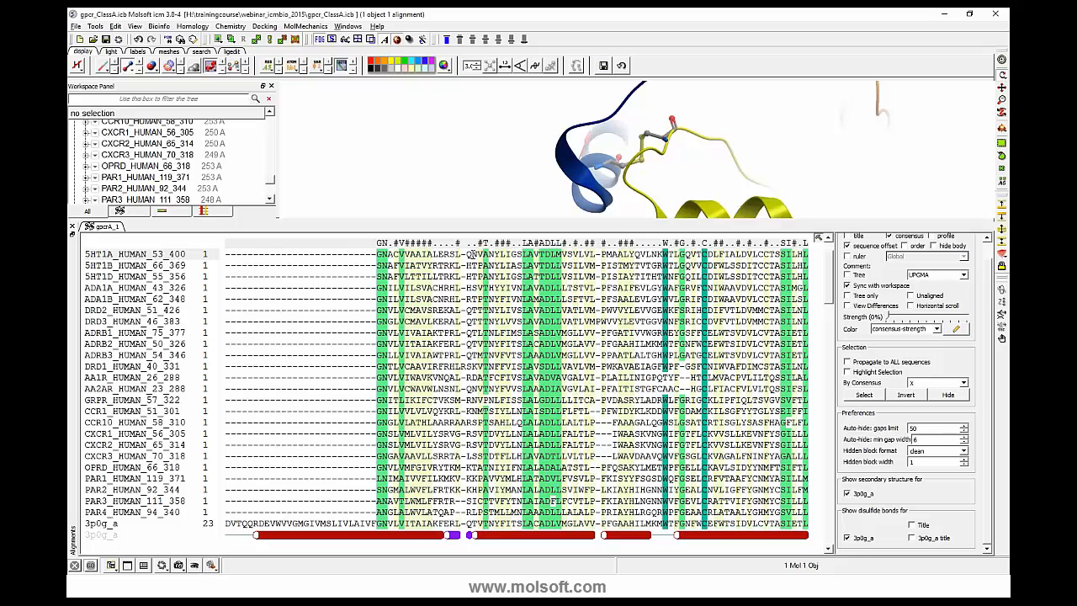
# - Select the alignment block starting at QNVANYLIGS across all sequences, center the 3D view on it, and color its residues in the structure magenta
pyautogui.moveTo(468, 251); pyautogui.dragTo(591, 527)
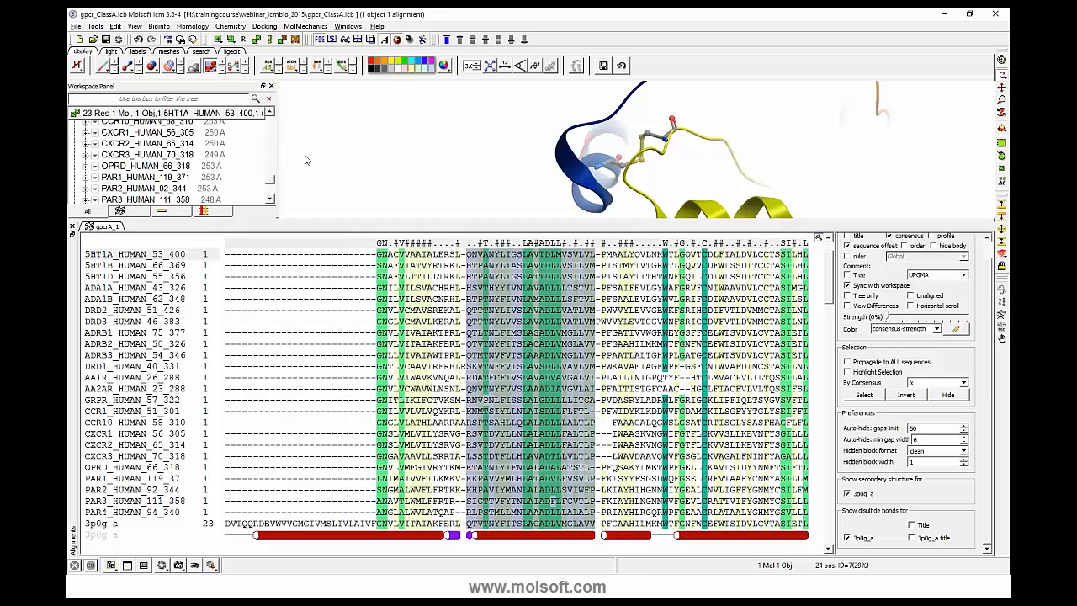
pyautogui.moveTo(304, 143); pyautogui.dragTo(310, 221)
pyautogui.moveTo(440, 162); pyautogui.dragTo(462, 188)
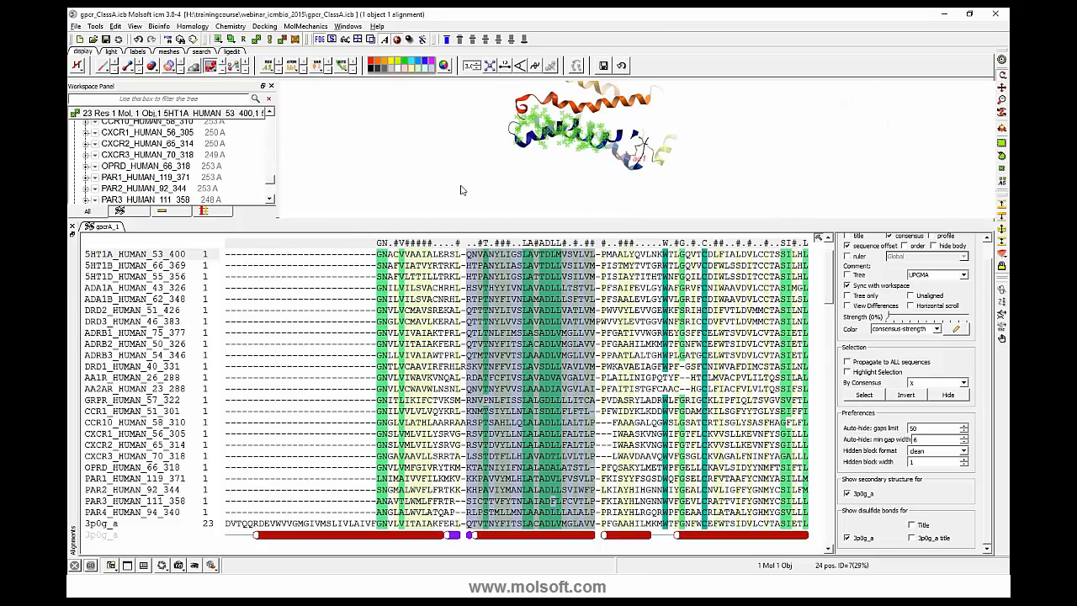
pyautogui.click(1001, 61)
pyautogui.moveTo(435, 179); pyautogui.dragTo(446, 171)
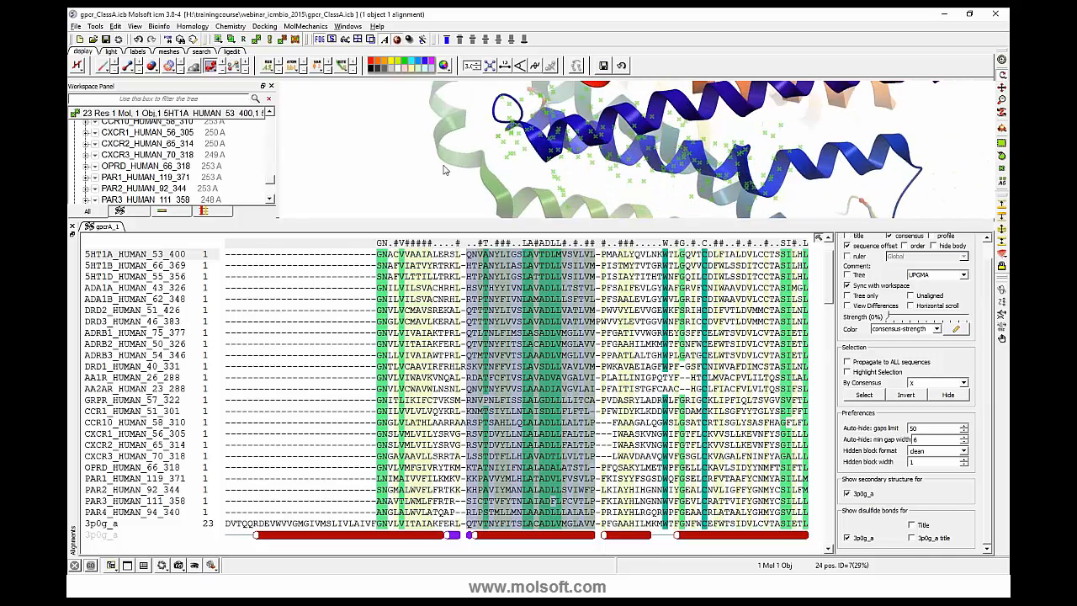
pyautogui.click(429, 64)
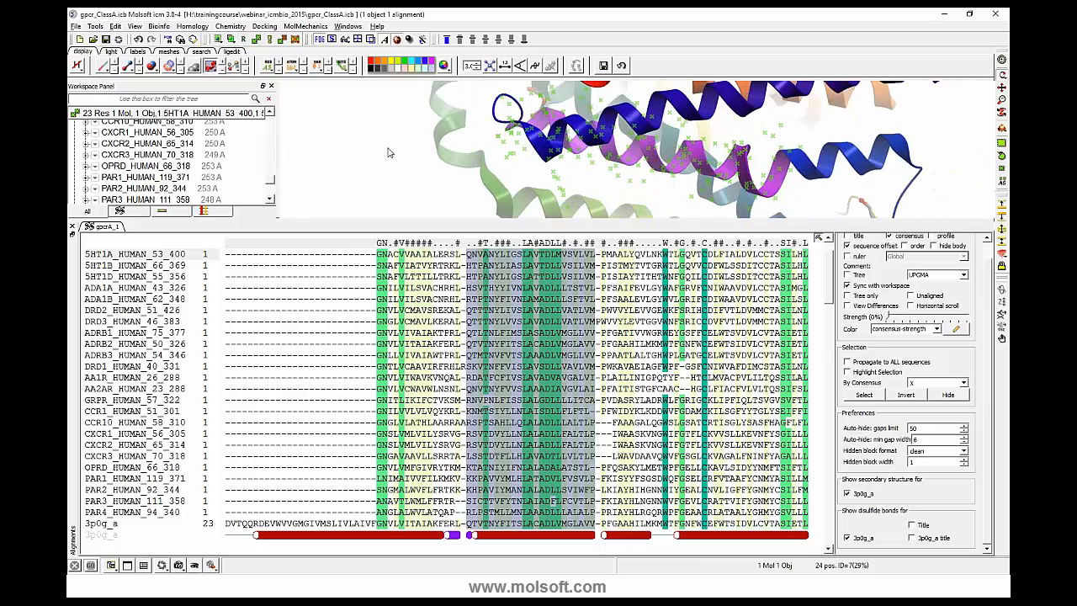
pyautogui.moveTo(388, 148); pyautogui.dragTo(382, 136)
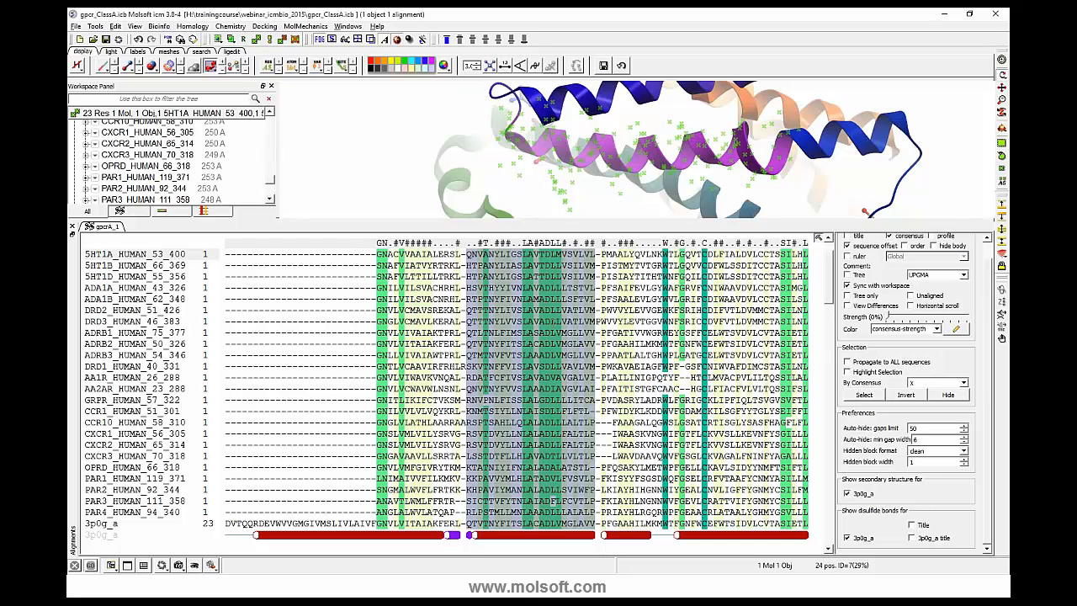
# - Reselect the QNVANYLIGS block across all sequences down to 3p0g_a and draw a red box around it
pyautogui.click(467, 252)
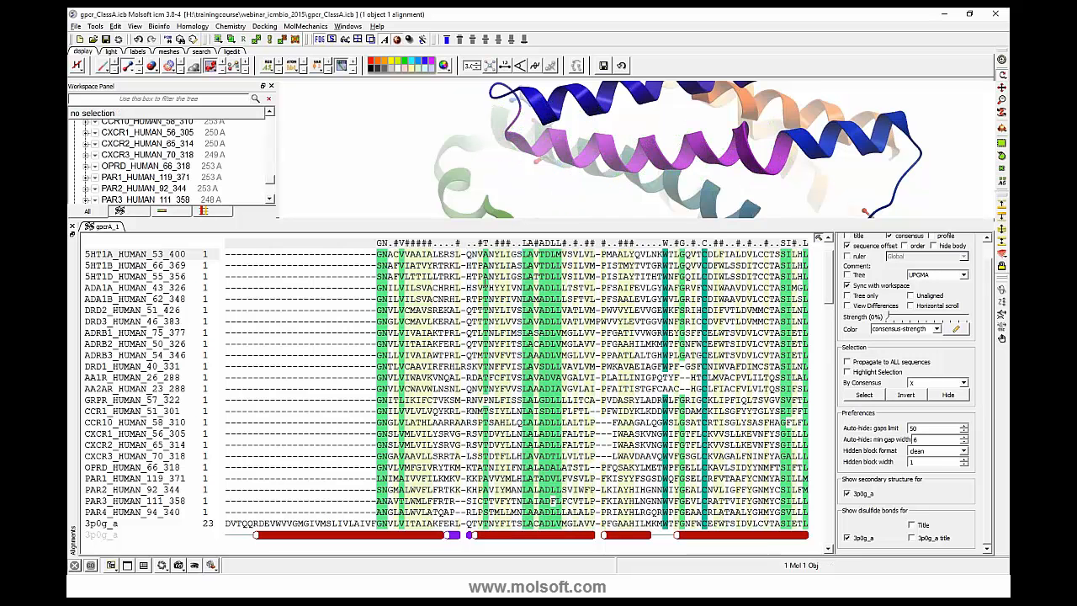
pyautogui.moveTo(467, 252)
pyautogui.mouseDown()
pyautogui.moveTo(547, 362)
pyautogui.moveTo(598, 527)
pyautogui.mouseUp()
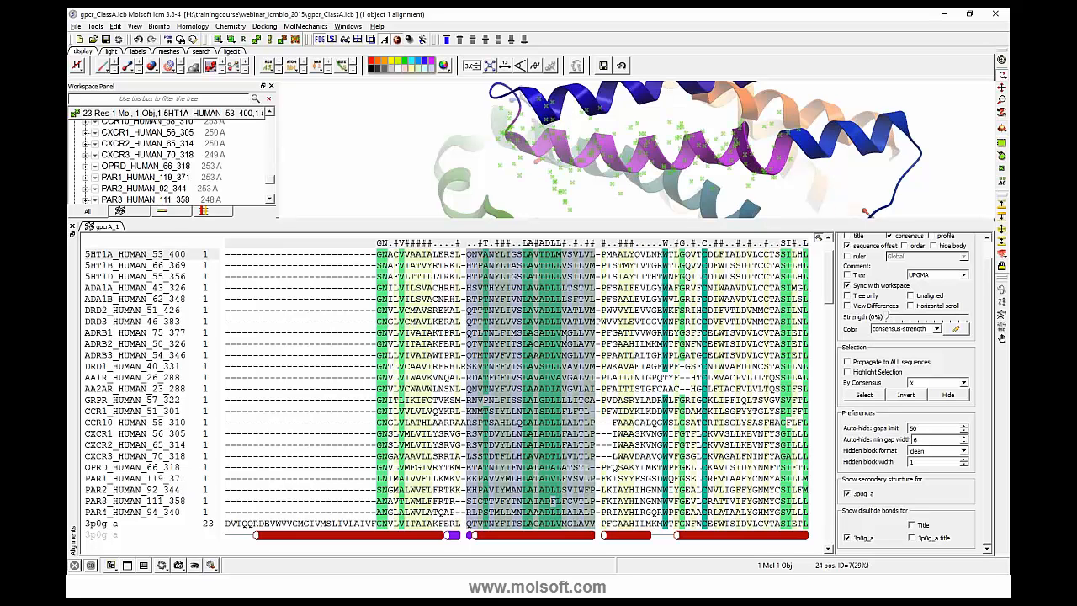
pyautogui.rightClick(570, 339)
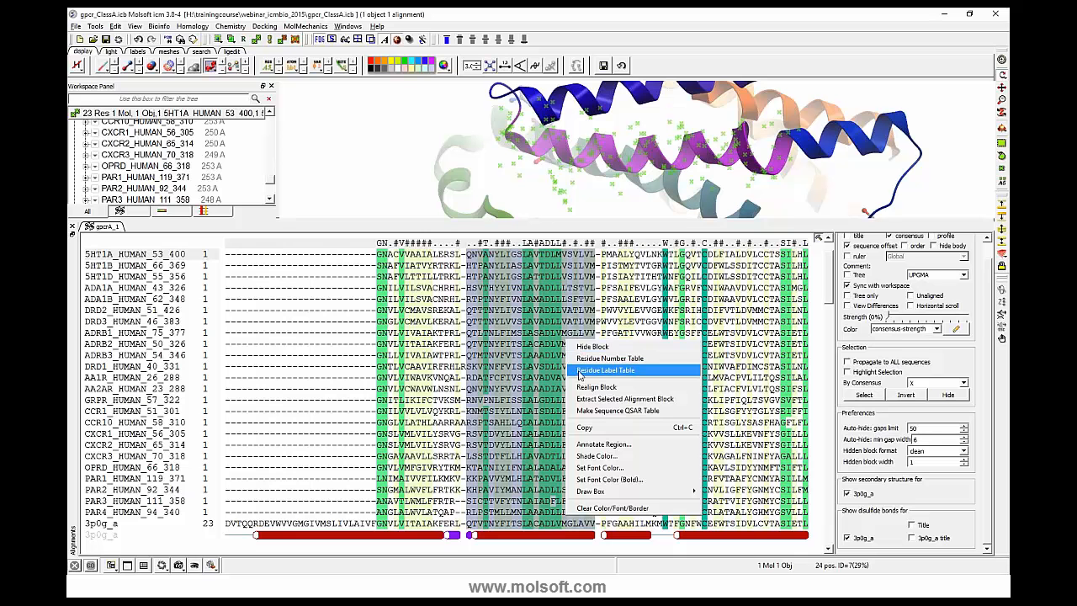
pyautogui.moveTo(665, 491)
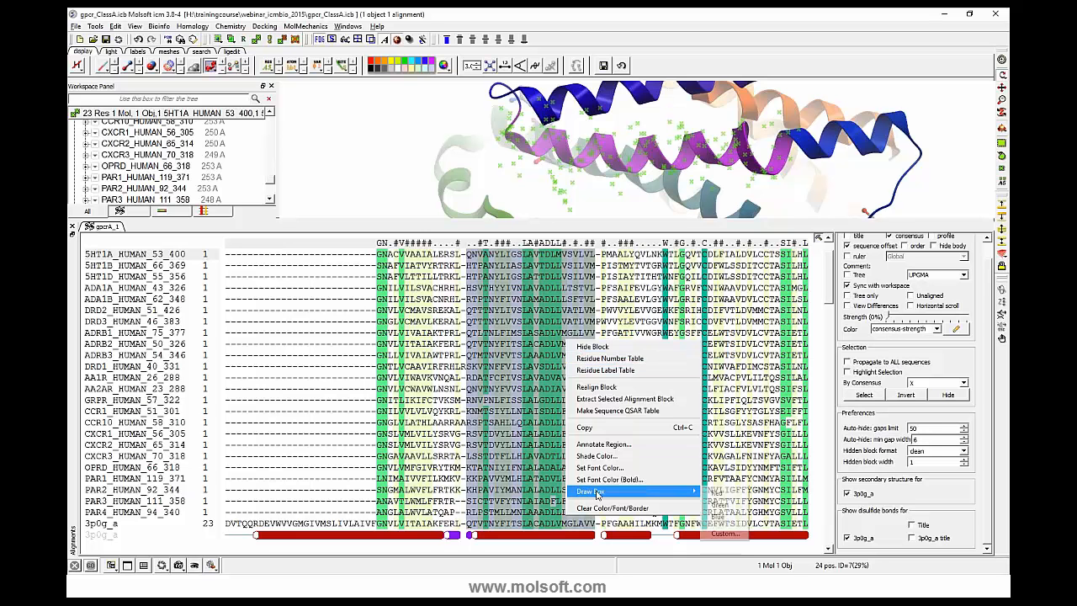
pyautogui.click(714, 493)
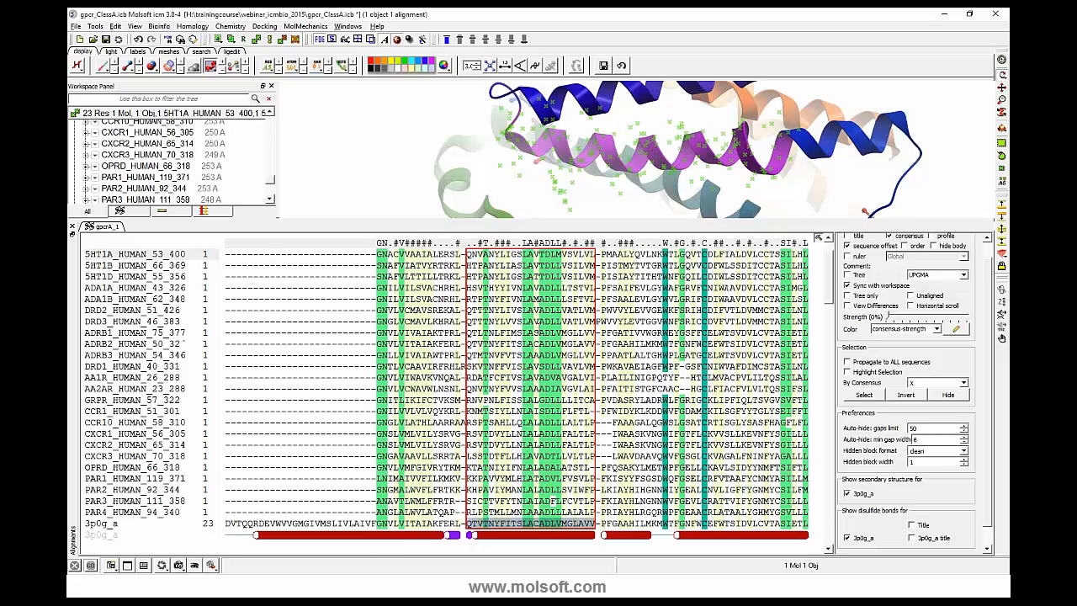
# - Annotate the red-boxed block across all sequences as an orange REGION labeled "Transmembrane 1"
pyautogui.scroll(1, 185, 343)
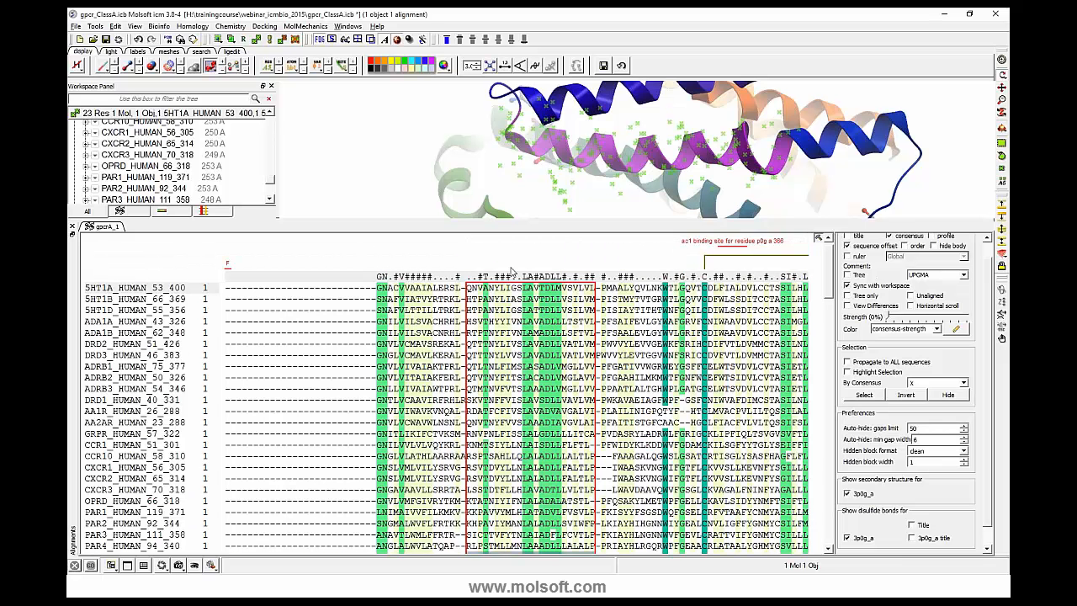
pyautogui.moveTo(469, 289)
pyautogui.mouseDown()
pyautogui.moveTo(539, 405)
pyautogui.moveTo(599, 551)
pyautogui.moveTo(706, 554)
pyautogui.mouseUp()
pyautogui.moveTo(803, 551); pyautogui.dragTo(594, 551)
pyautogui.scroll(-2, 595, 547)
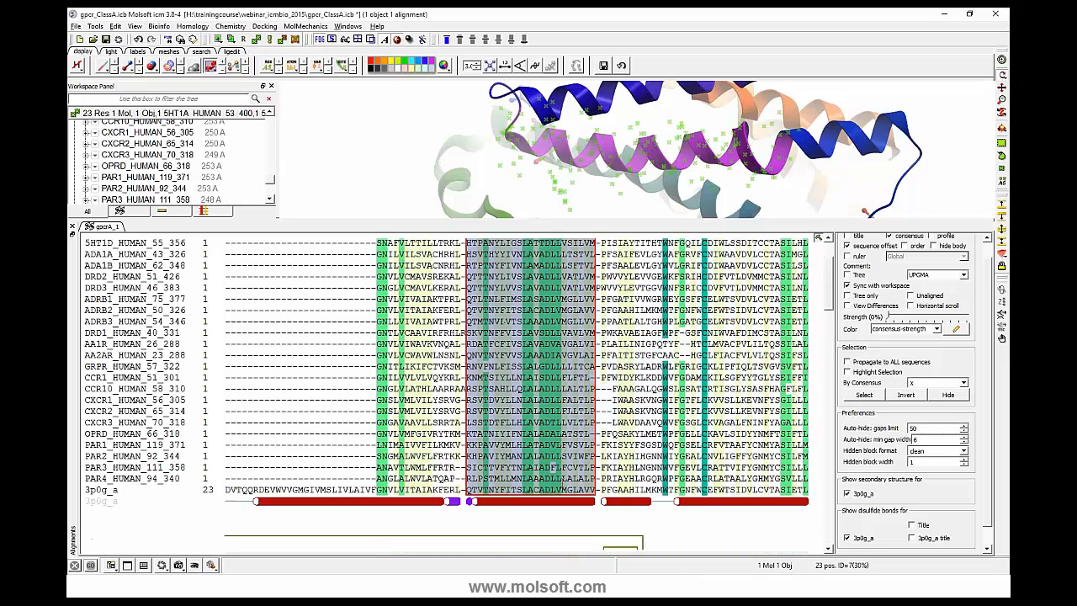
pyautogui.scroll(2, 595, 547)
pyautogui.rightClick(497, 306)
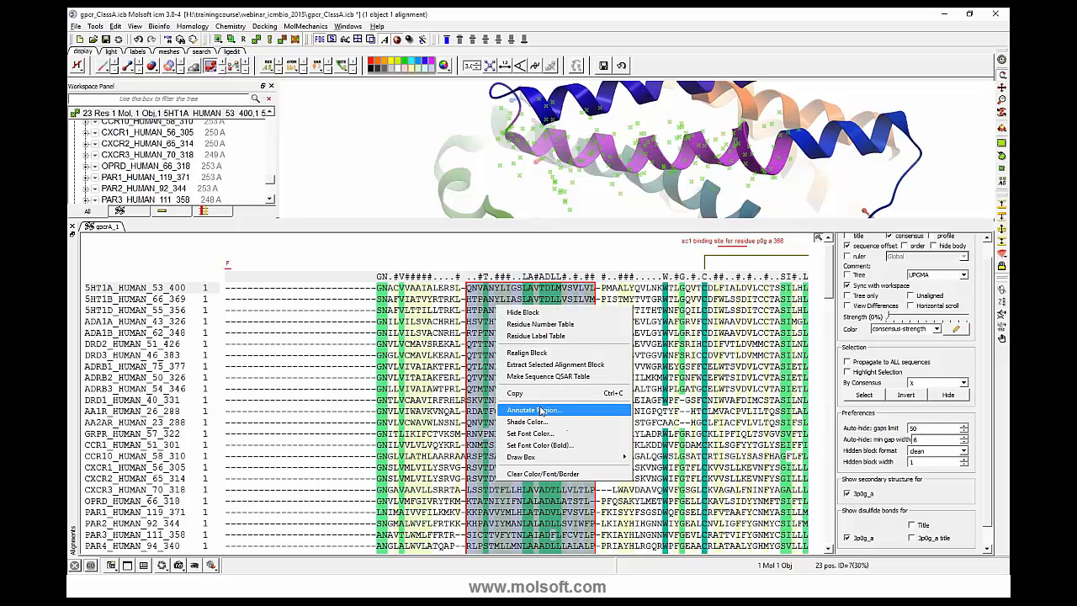
pyautogui.click(538, 410)
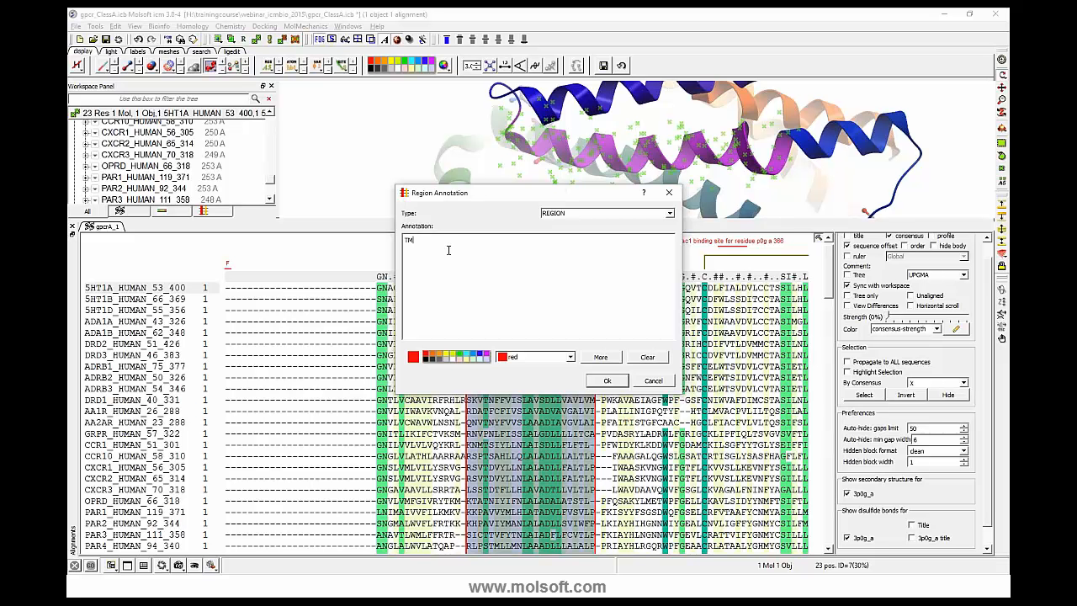
pyautogui.write('Transmembrane 1')
pyautogui.click(670, 215)
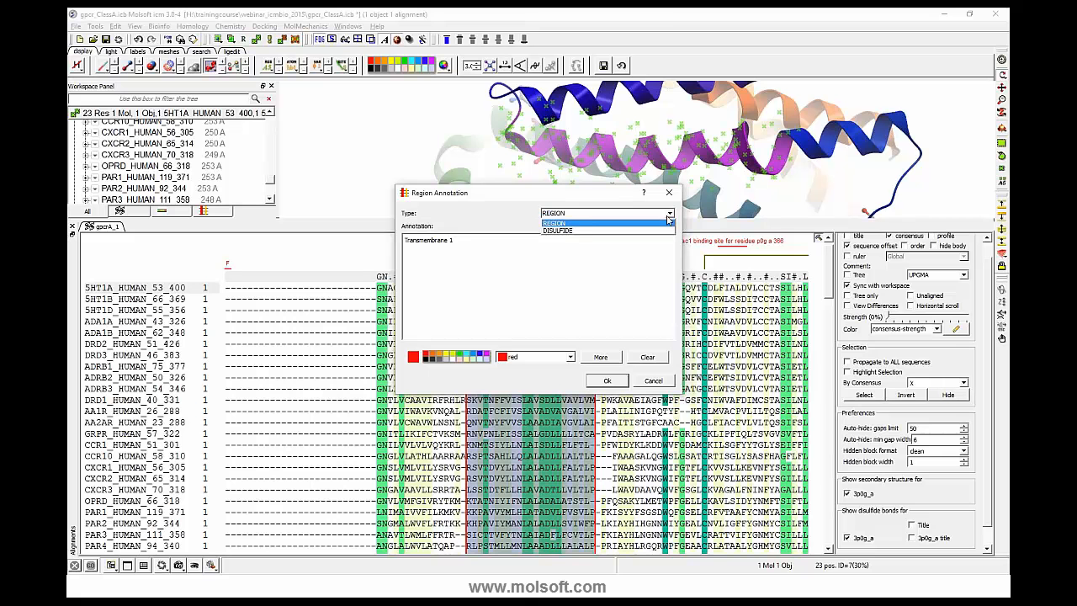
pyautogui.click(469, 224)
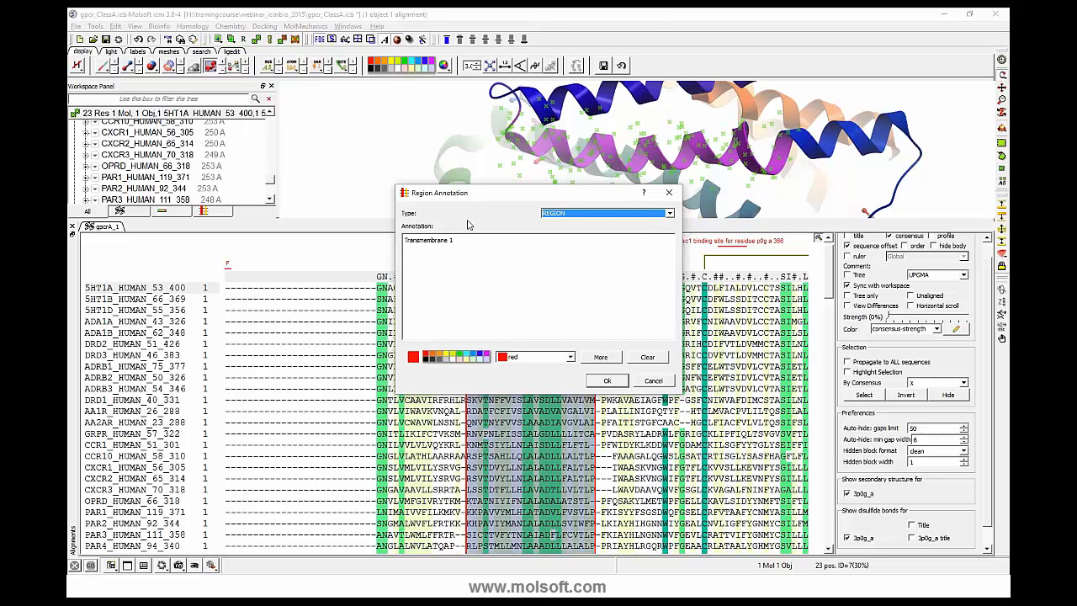
pyautogui.click(444, 354)
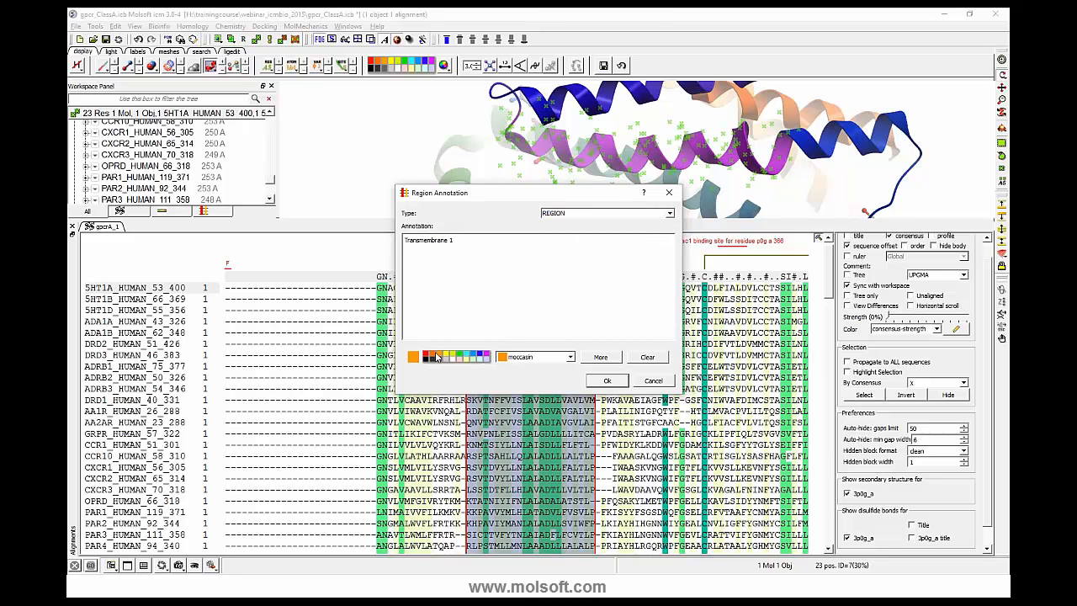
pyautogui.click(431, 355)
pyautogui.click(605, 381)
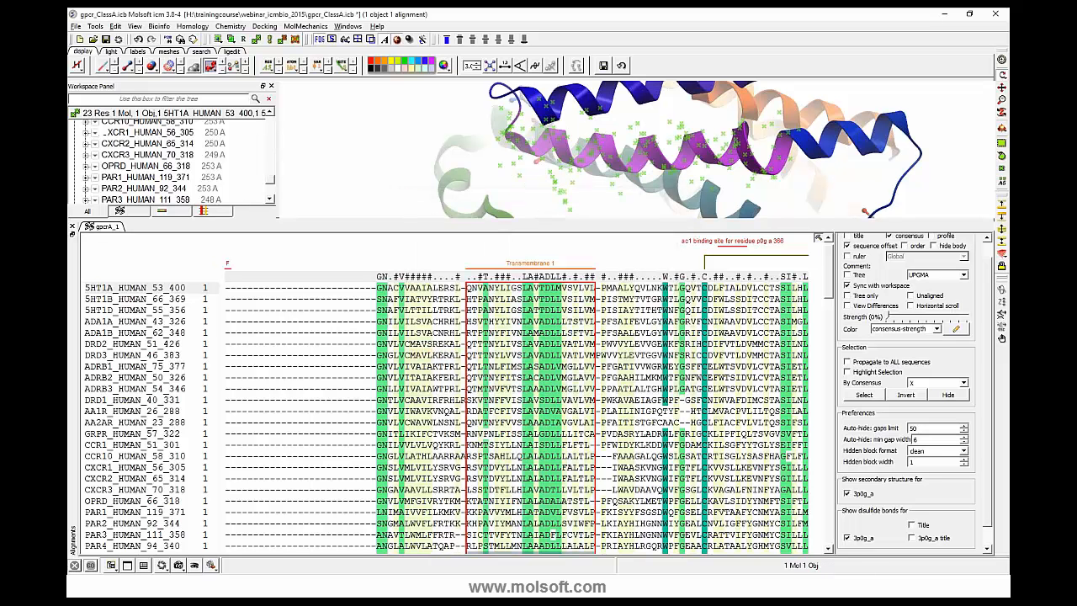
# - Select the Transmembrane 1 block through its annotation and look over the highlighted columns in the alignment
pyautogui.click(531, 269)
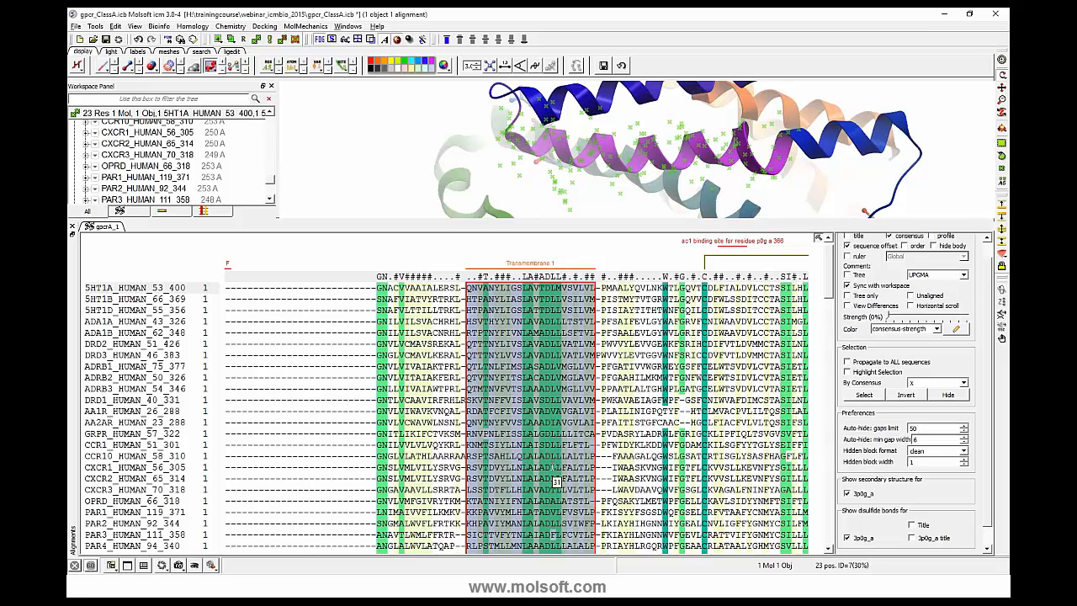
pyautogui.scroll(-1, 552, 468)
pyautogui.scroll(1, 553, 468)
pyautogui.scroll(1, 642, 413)
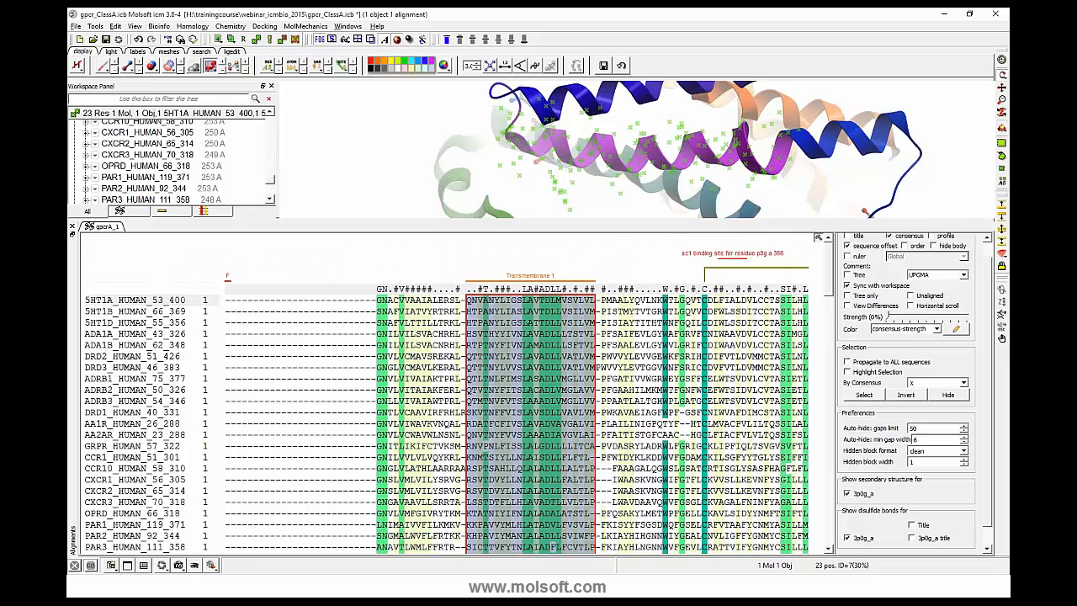
# - Show the profile above the gpcrA_1 alignment
pyautogui.scroll(1, 993, 253)
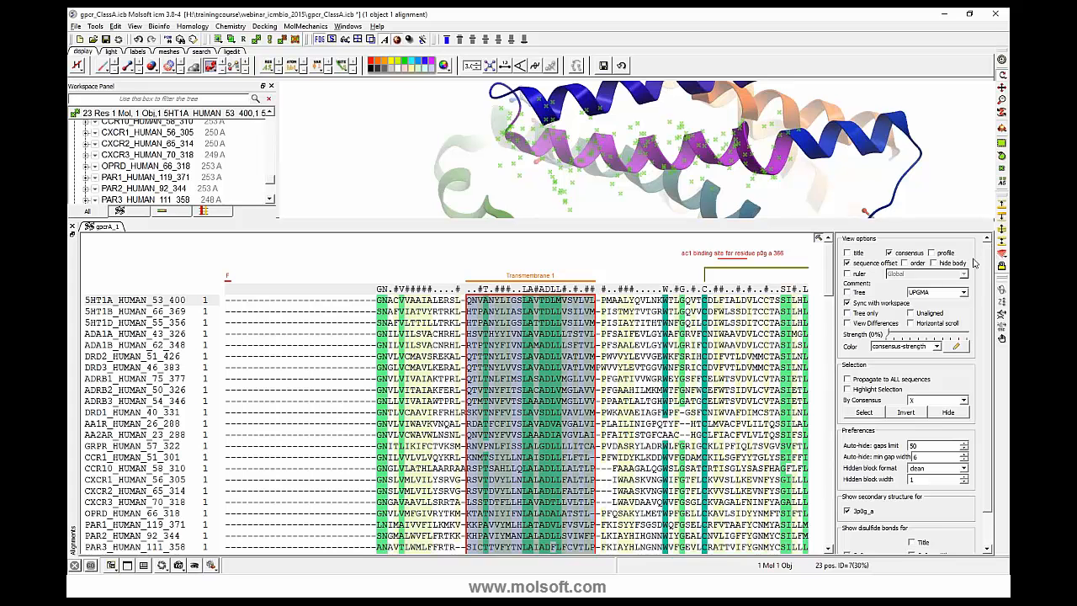
pyautogui.scroll(-3, 658, 345)
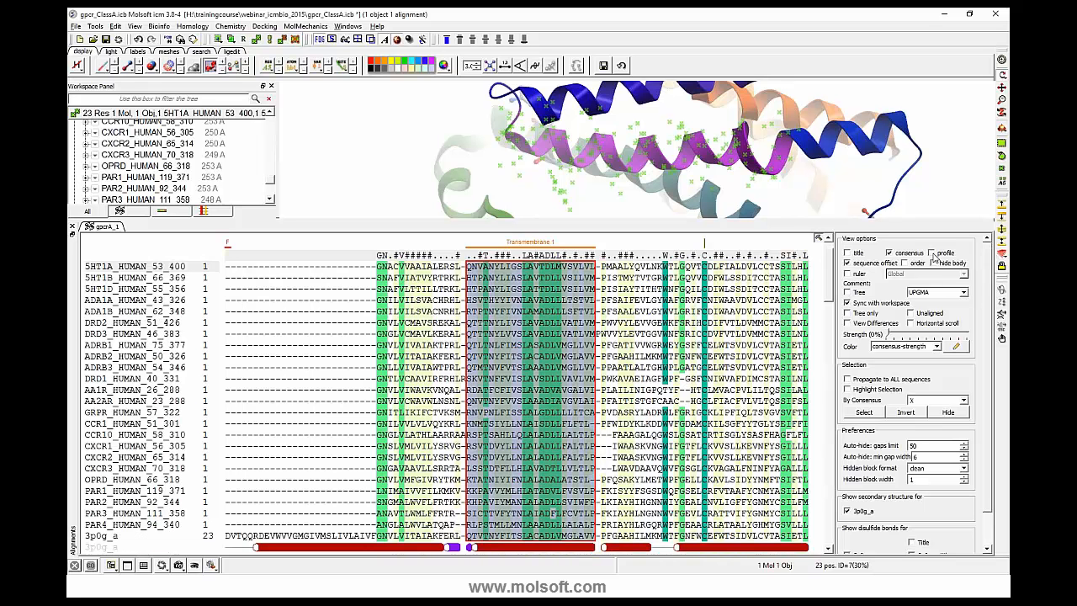
pyautogui.click(931, 253)
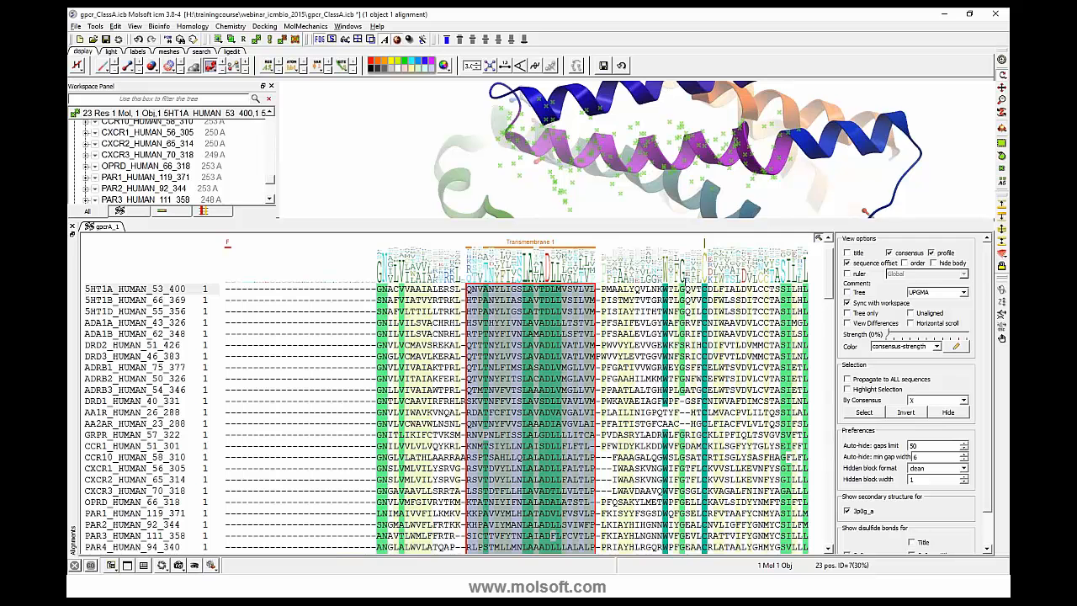
pyautogui.scroll(1, 831, 280)
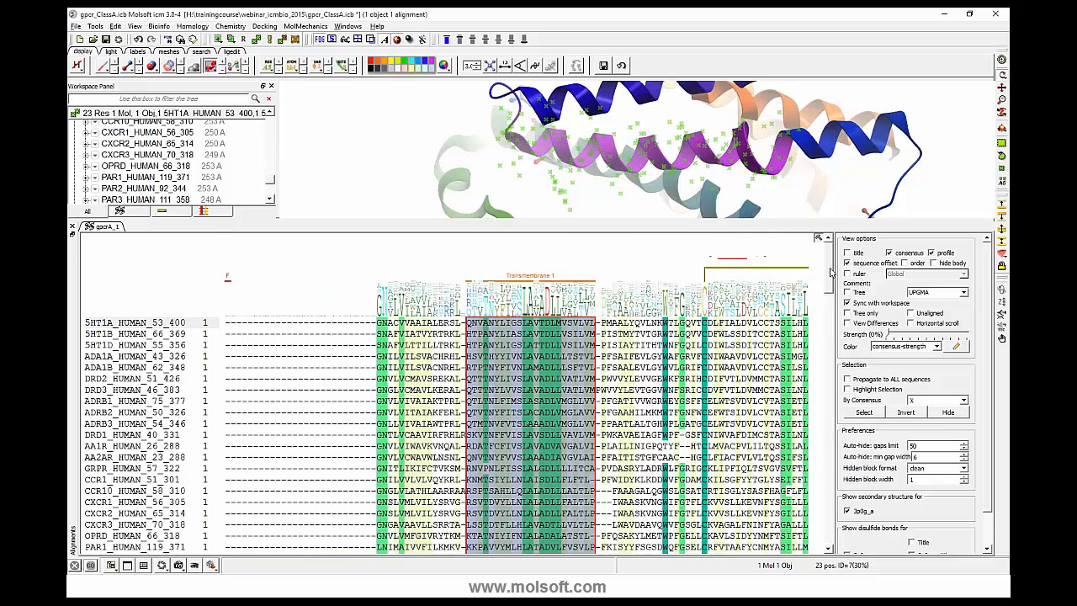
# - Select the three DRY motif columns across all sequences down to 3p0g_a and shade them pink (Red 255, Green 0, Blue 127)
pyautogui.moveTo(830, 269); pyautogui.dragTo(822, 341)
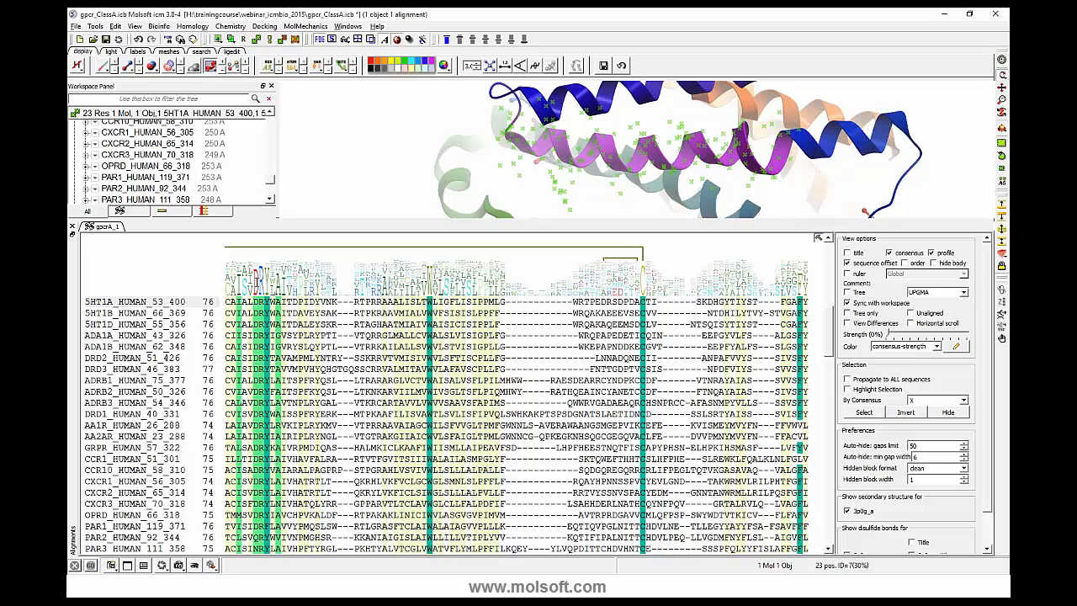
pyautogui.scroll(-1, 278, 307)
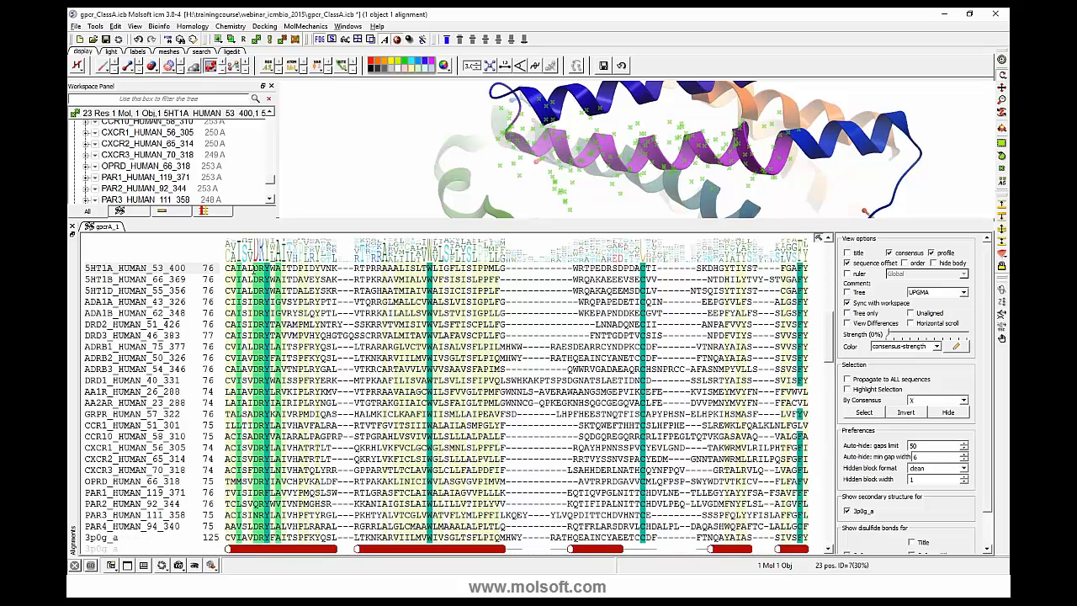
pyautogui.click(254, 270)
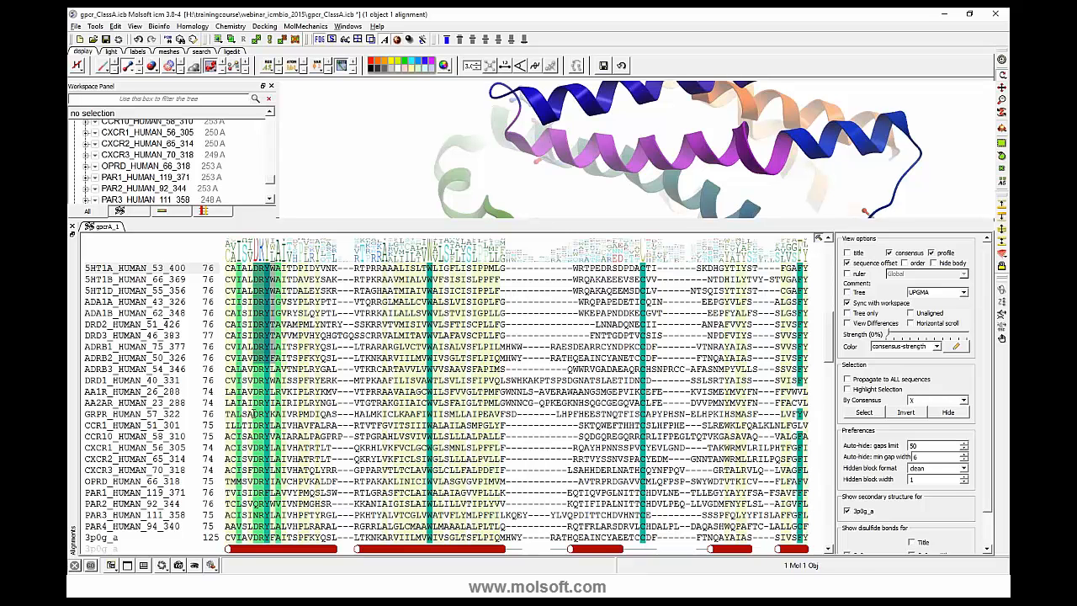
pyautogui.moveTo(255, 414); pyautogui.dragTo(268, 539)
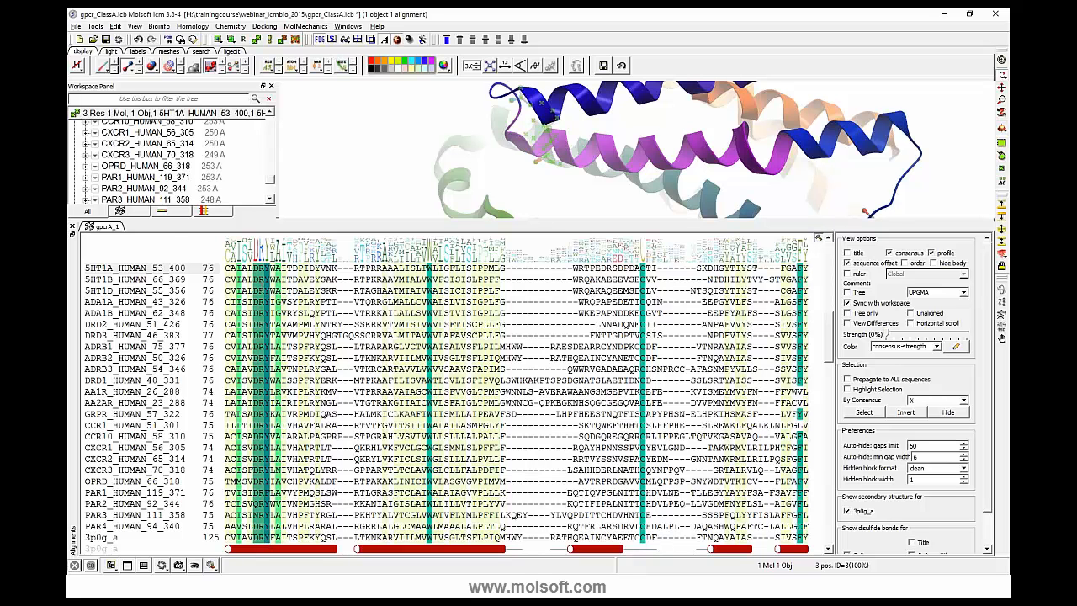
pyautogui.rightClick(261, 287)
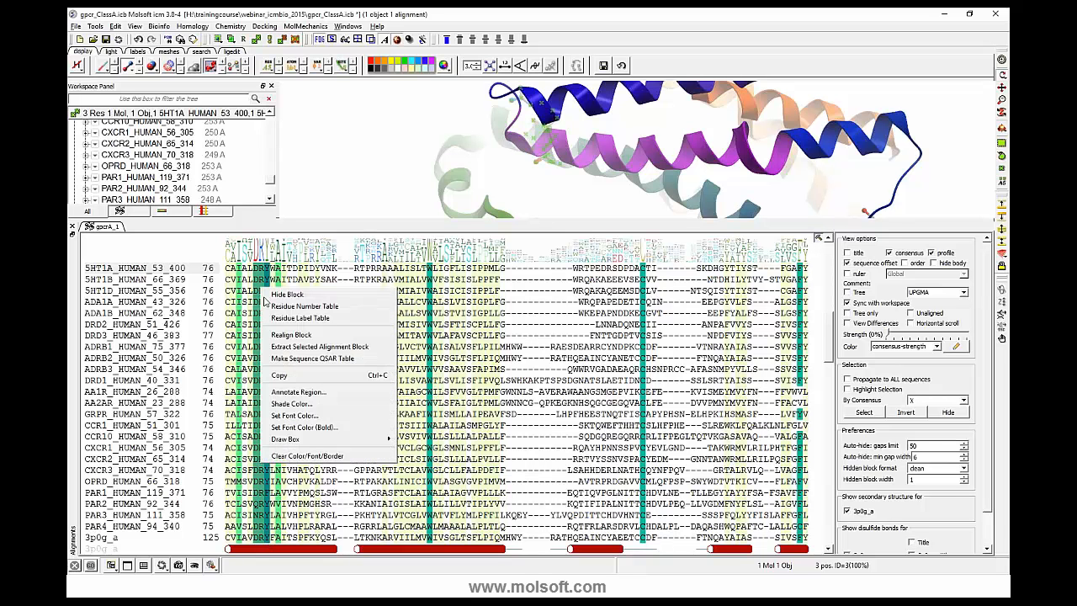
pyautogui.click(303, 407)
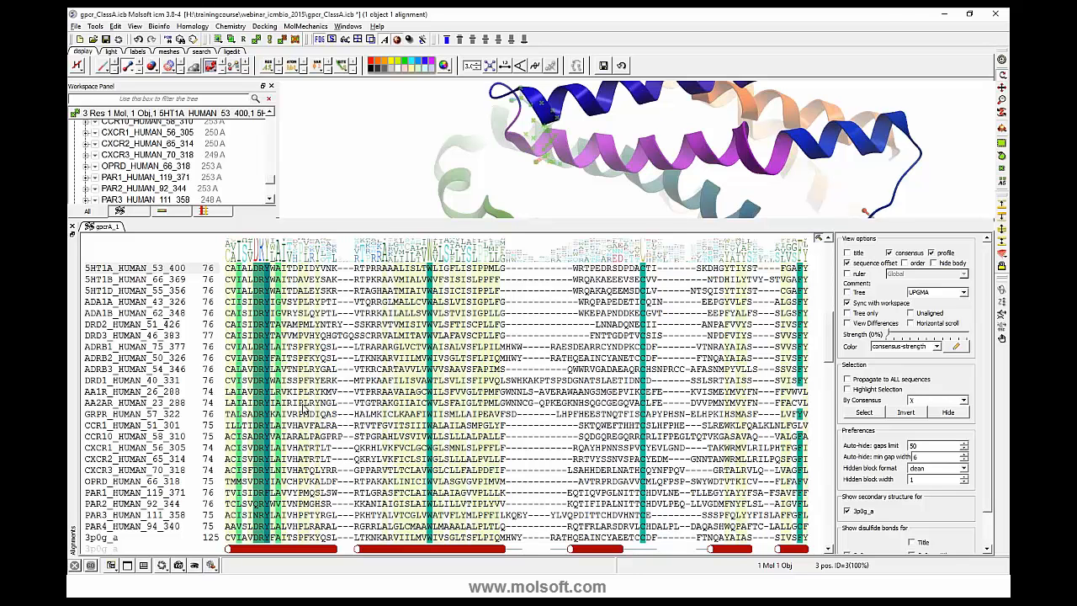
pyautogui.click(428, 269)
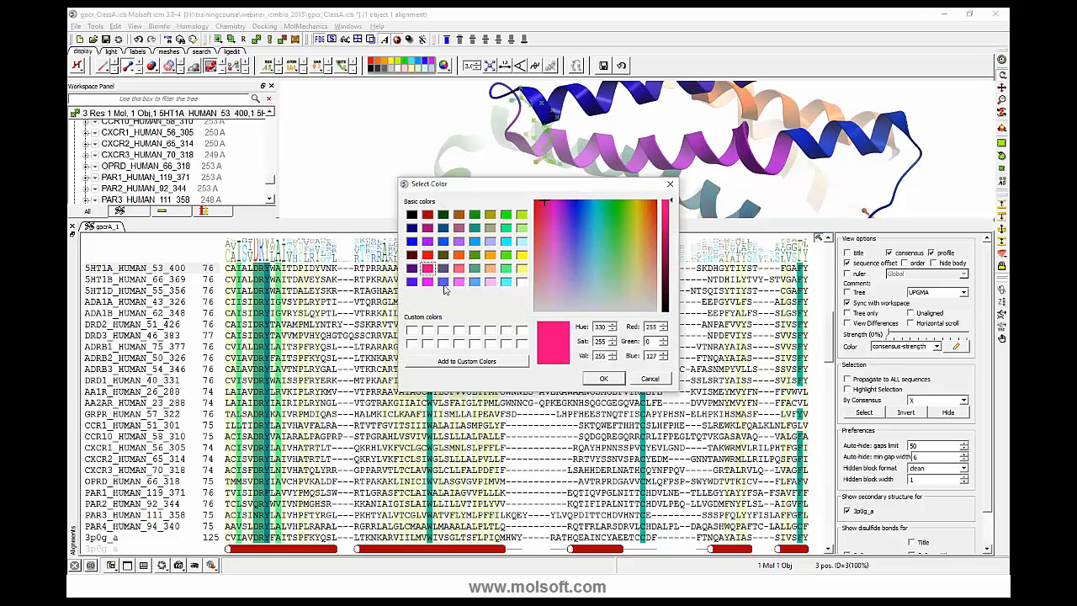
pyautogui.click(593, 380)
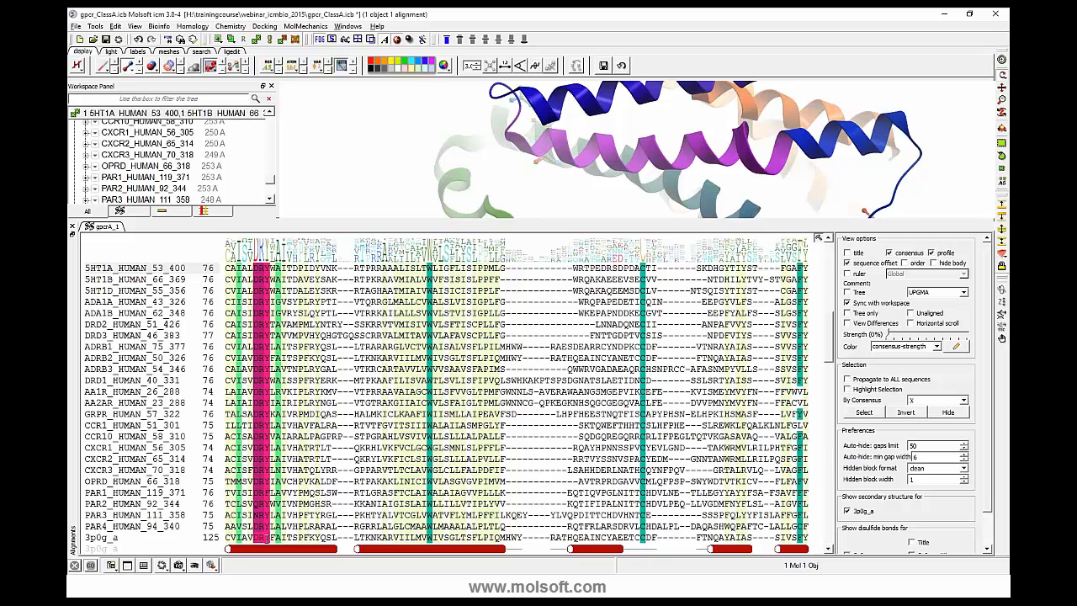
# - Reselect the pink-shaded DRY columns, center the 3D view on the matching residues, and rotate the structure to inspect them
pyautogui.click(266, 539)
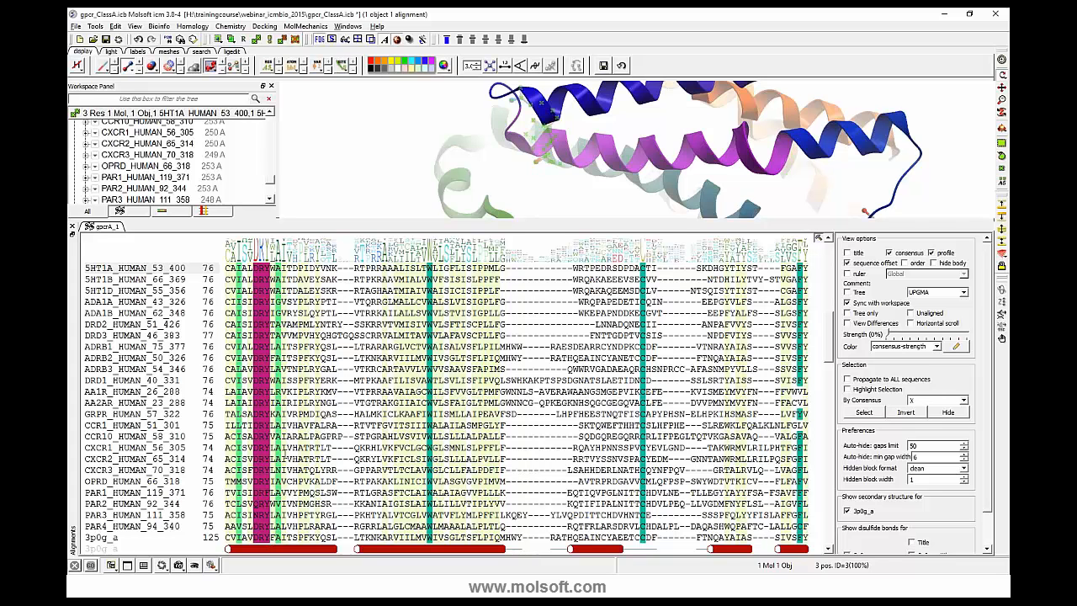
pyautogui.click(1001, 63)
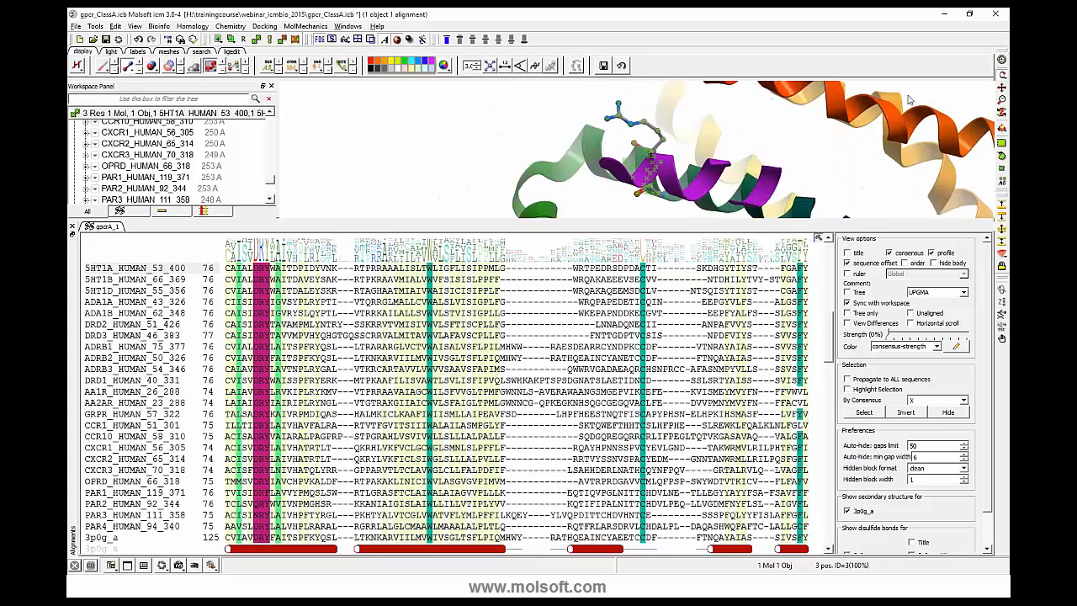
pyautogui.moveTo(909, 99); pyautogui.dragTo(806, 157)
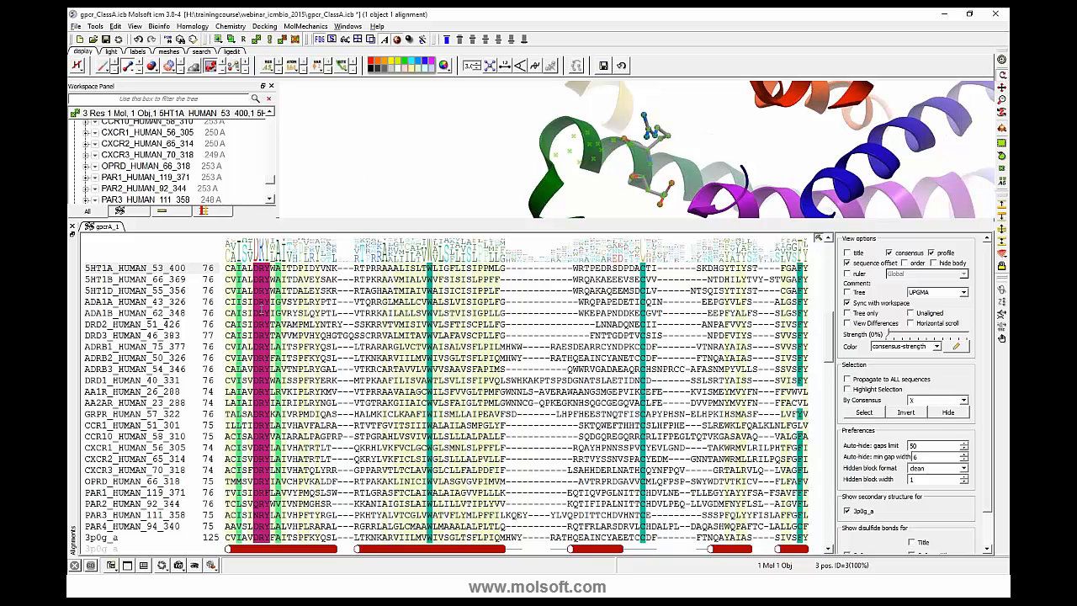
# - Set the font color of the selected DRY columns to white (Red 255, Green 255, Blue 255)
pyautogui.rightClick(260, 307)
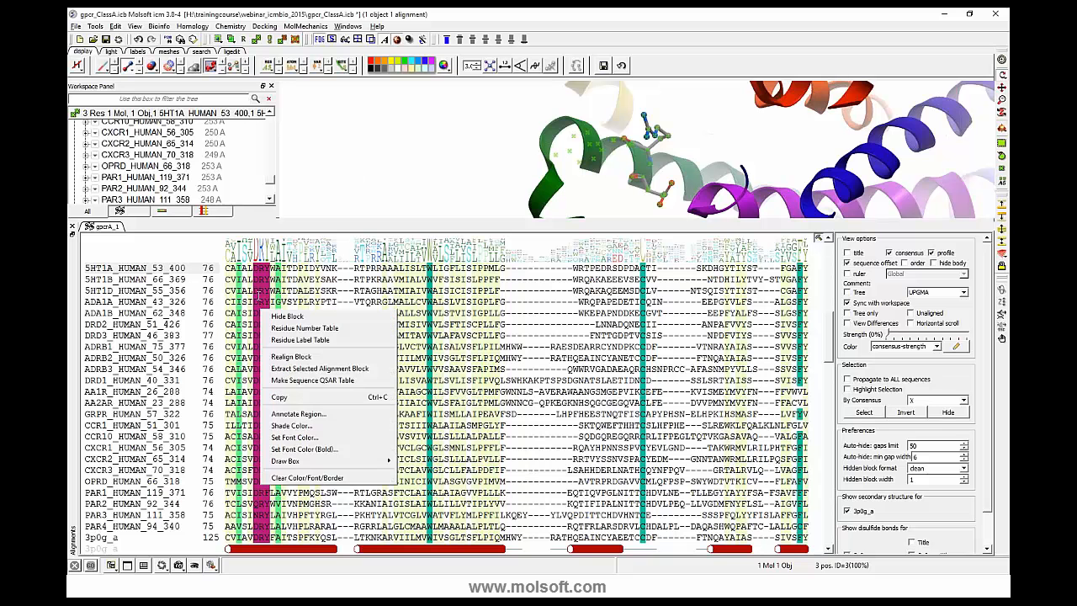
pyautogui.click(279, 438)
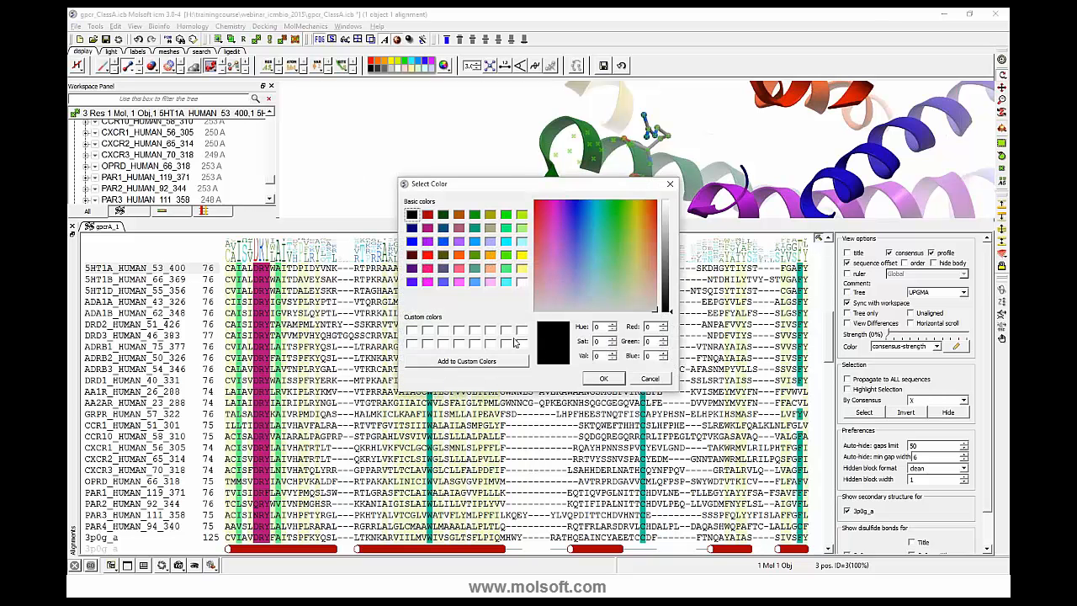
pyautogui.click(522, 282)
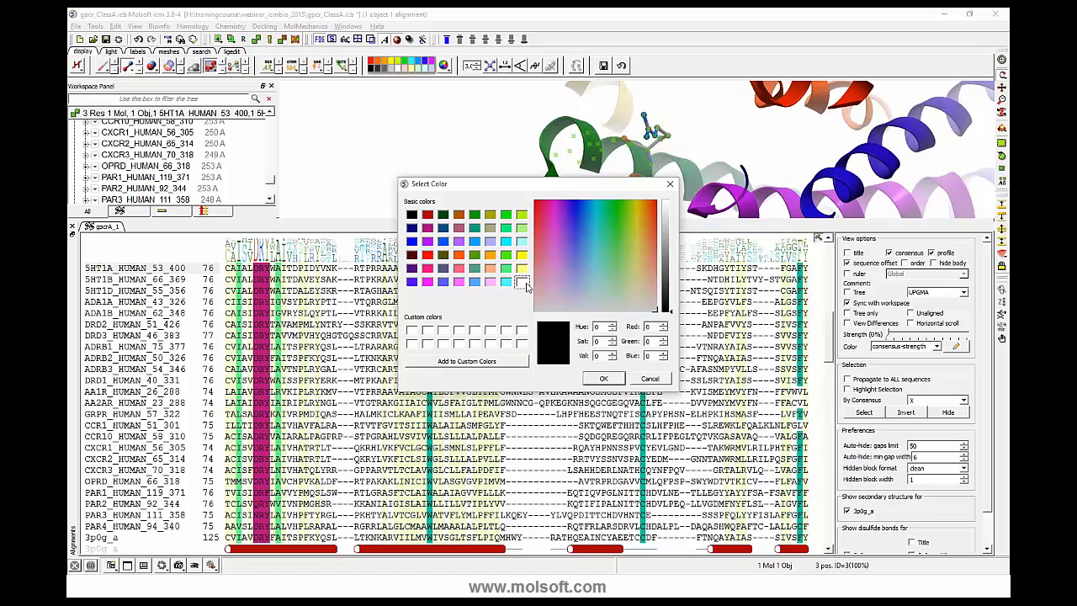
pyautogui.click(603, 378)
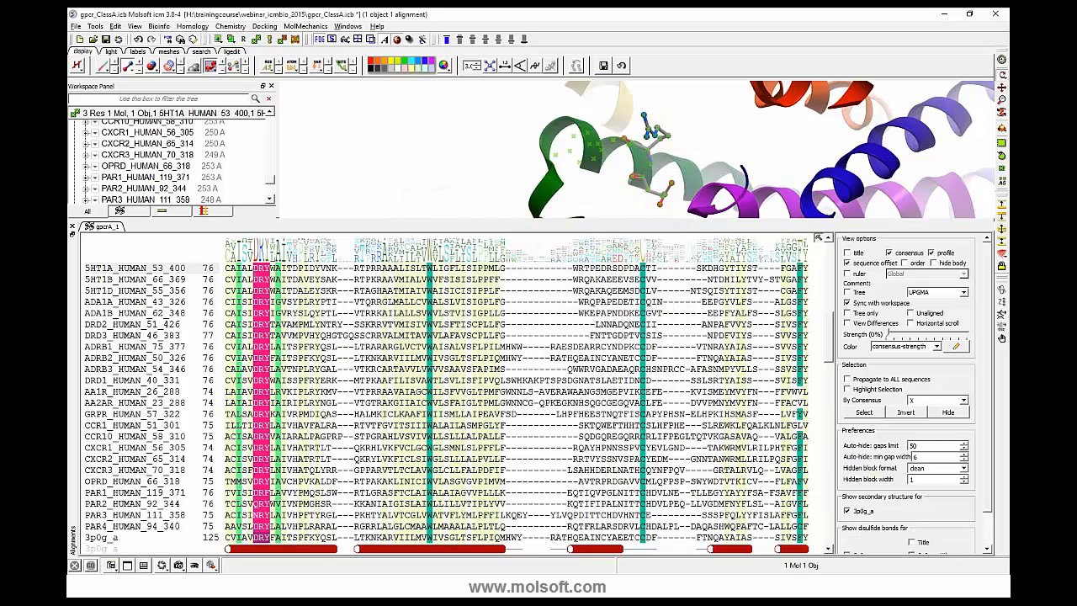
pyautogui.click(255, 269)
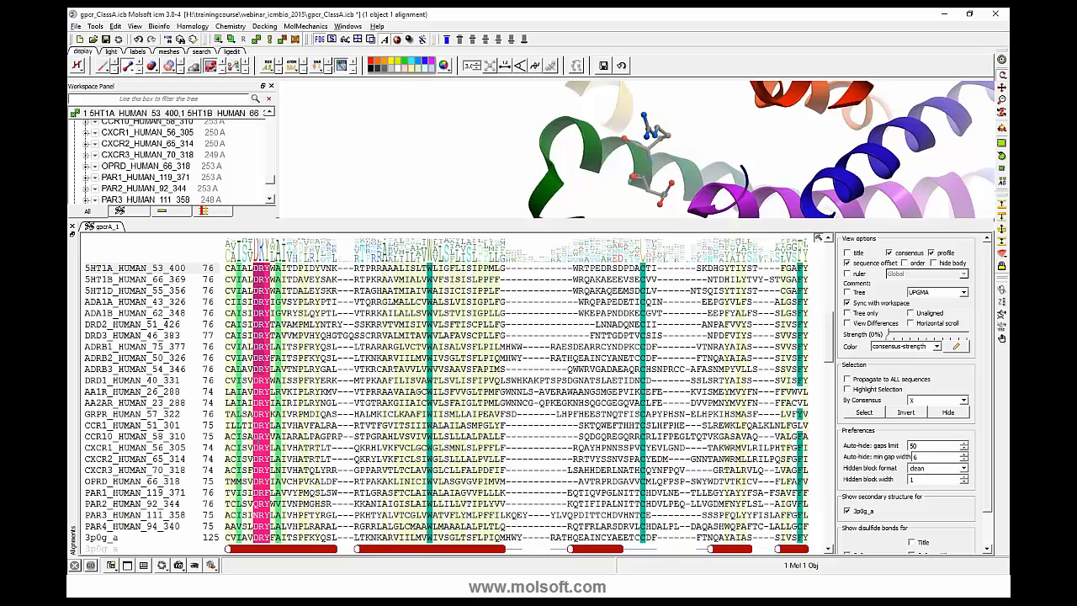
# - Reselect the DRY columns across all sequences down to 3p0g_a and give their letters a bold font color
pyautogui.moveTo(260, 491)
pyautogui.mouseDown()
pyautogui.moveTo(288, 488)
pyautogui.moveTo(267, 539)
pyautogui.moveTo(266, 528)
pyautogui.mouseUp()
pyautogui.rightClick(265, 528)
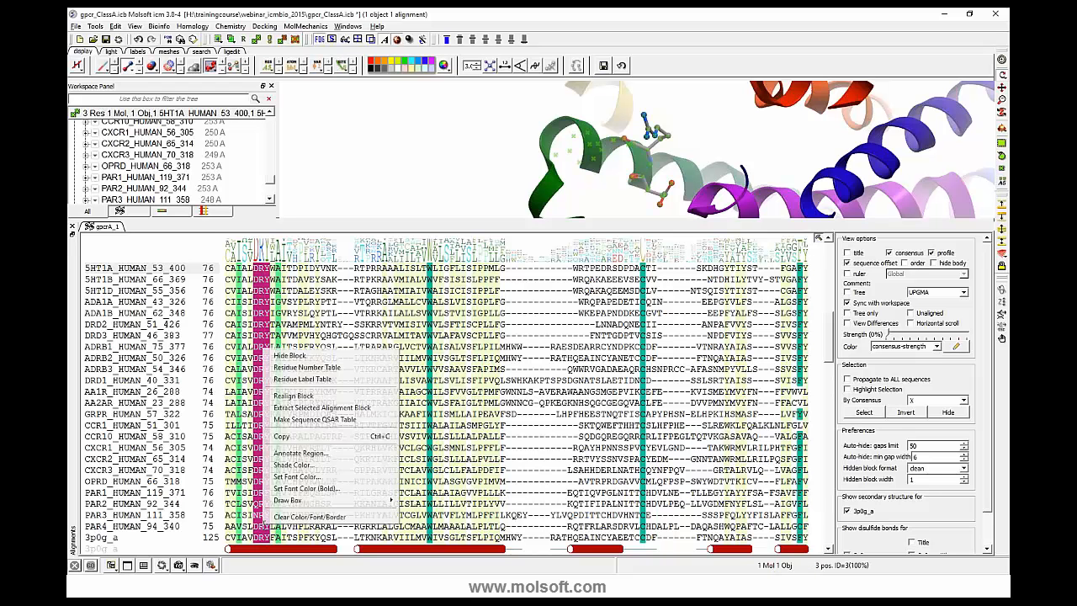
pyautogui.click(293, 490)
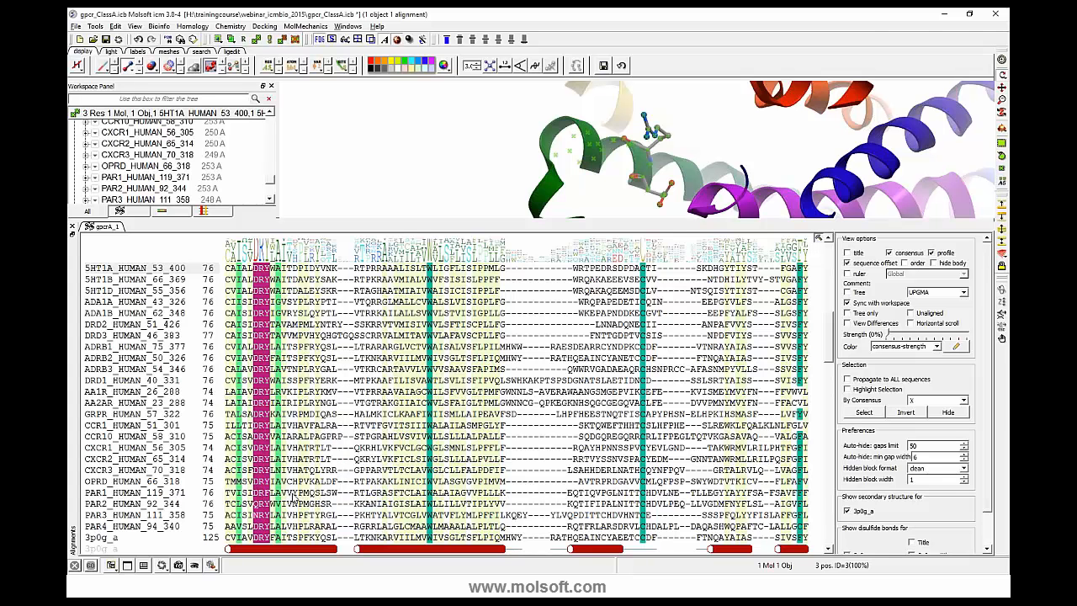
pyautogui.click(603, 378)
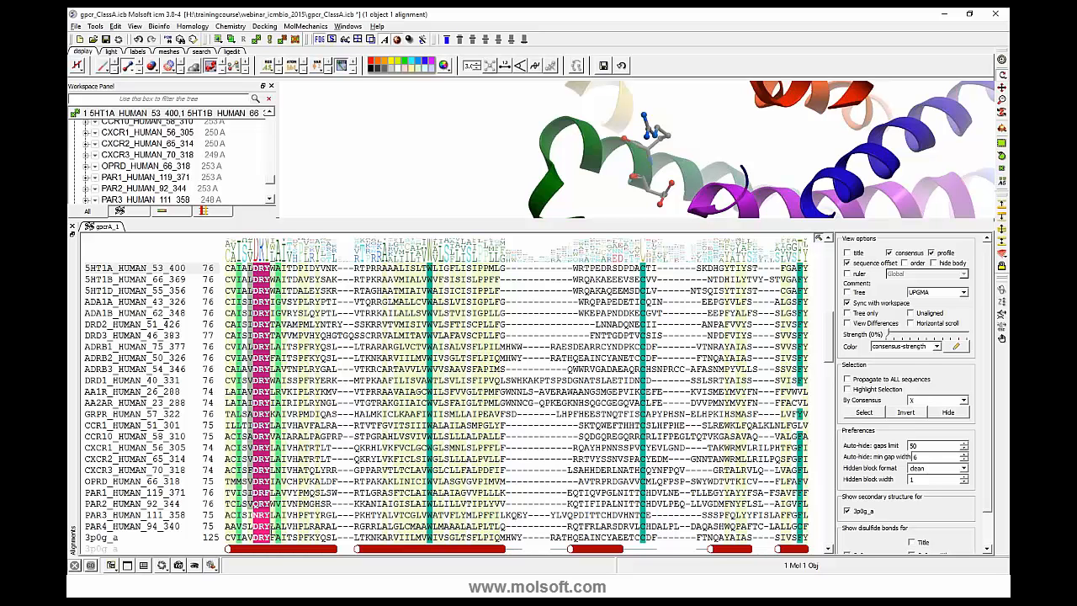
# - Clear the color, font and border formatting from the DRY columns and the neighboring columns across all sequences
pyautogui.rightClick(268, 335)
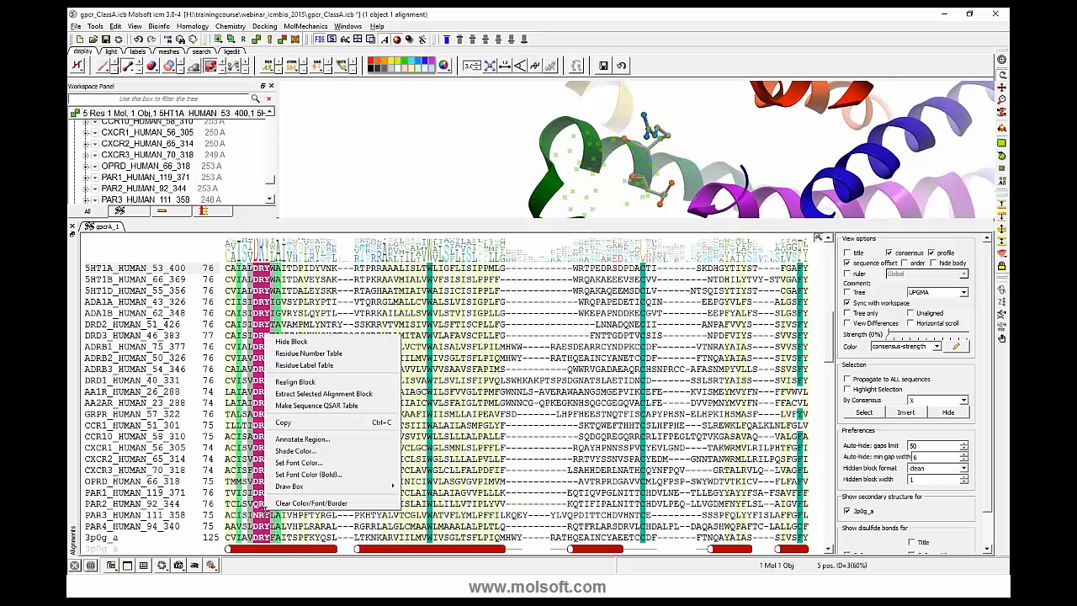
pyautogui.click(286, 504)
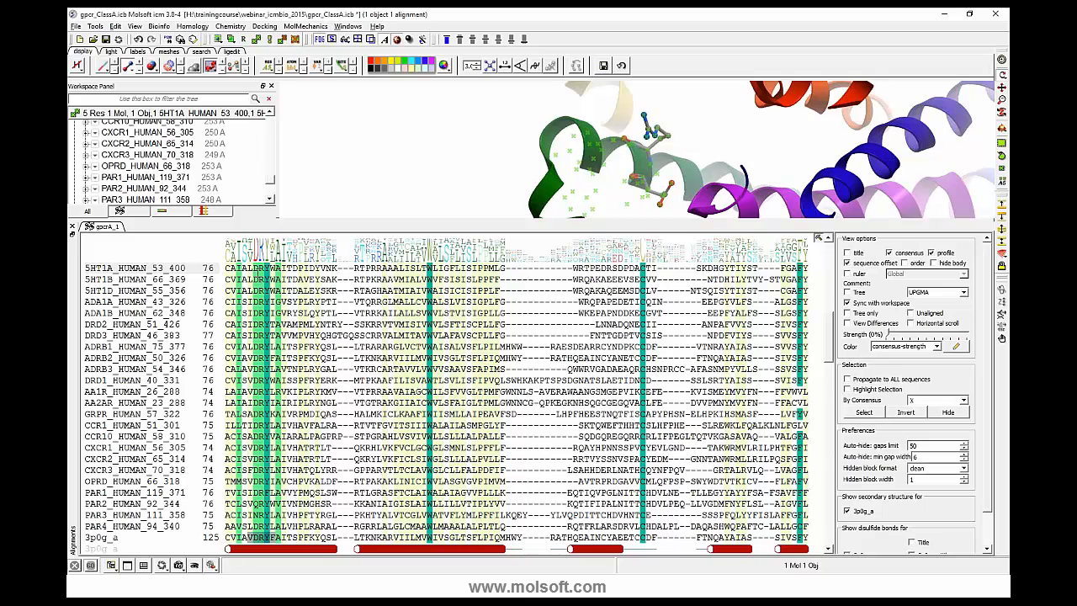
pyautogui.press('Escape')
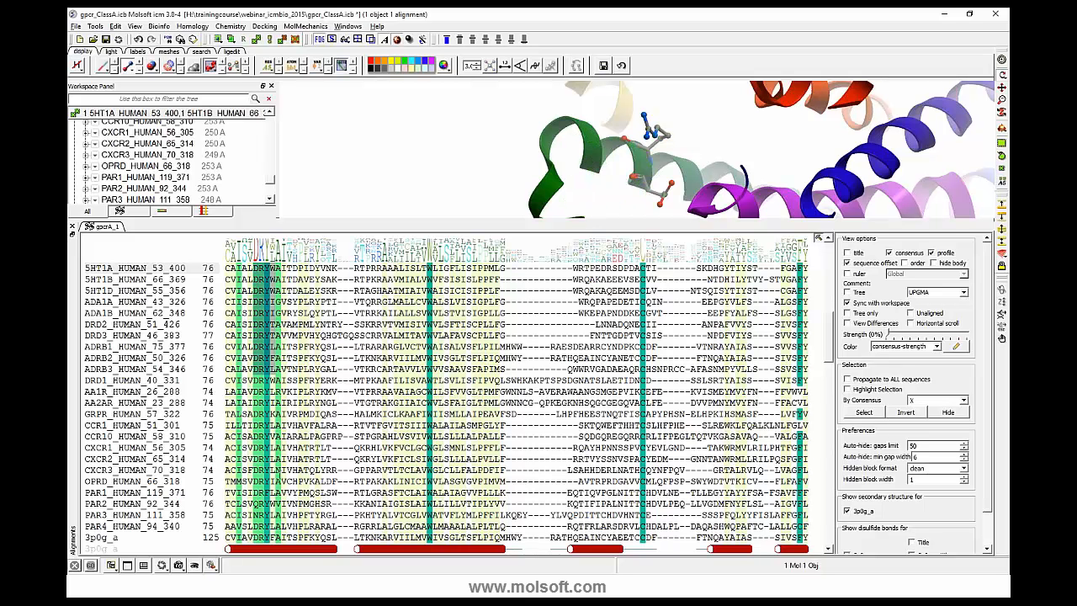
pyautogui.moveTo(255, 268); pyautogui.dragTo(274, 538)
pyautogui.rightClick(276, 331)
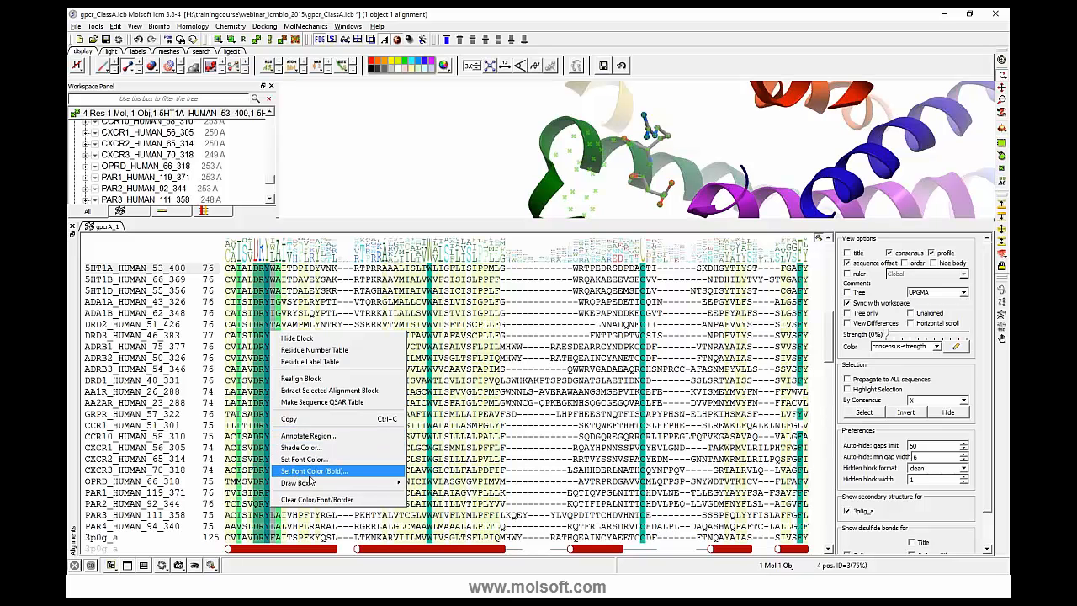
pyautogui.moveTo(314, 482)
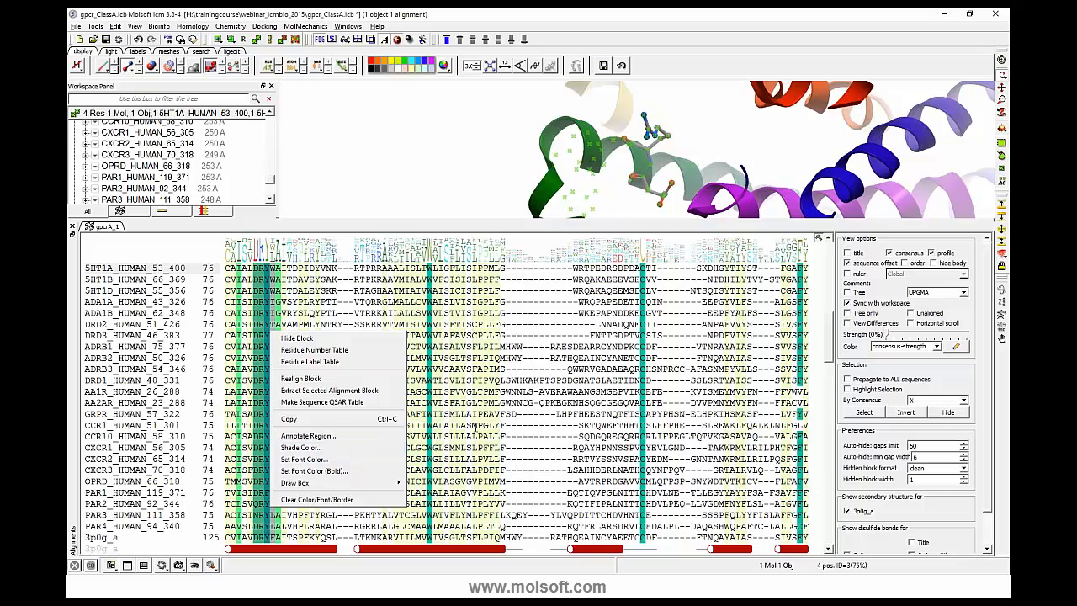
pyautogui.click(478, 425)
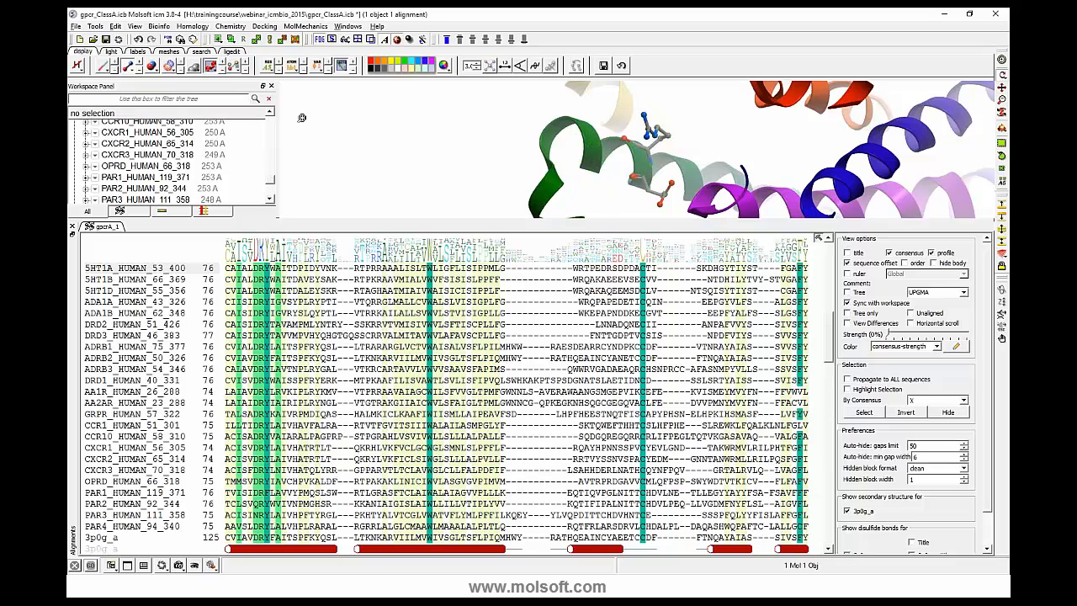
# - Select the RATHQEAINCYAEETCCDF segment of 3p0g_a and slide it through the gaps until it directly follows MHWY
pyautogui.moveTo(301, 118); pyautogui.dragTo(421, 185)
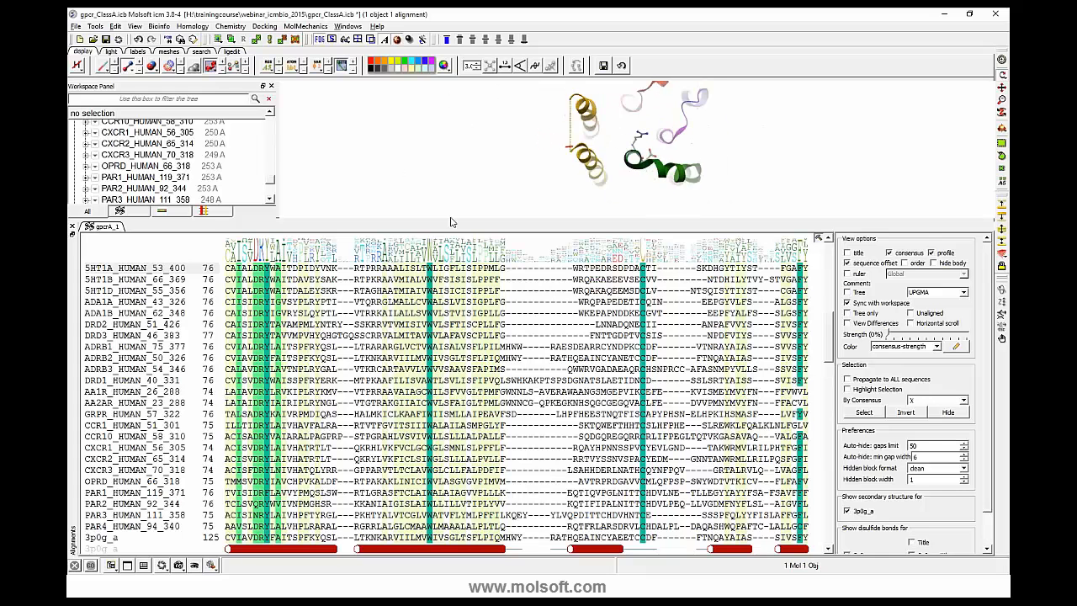
pyautogui.moveTo(545, 218); pyautogui.dragTo(544, 270)
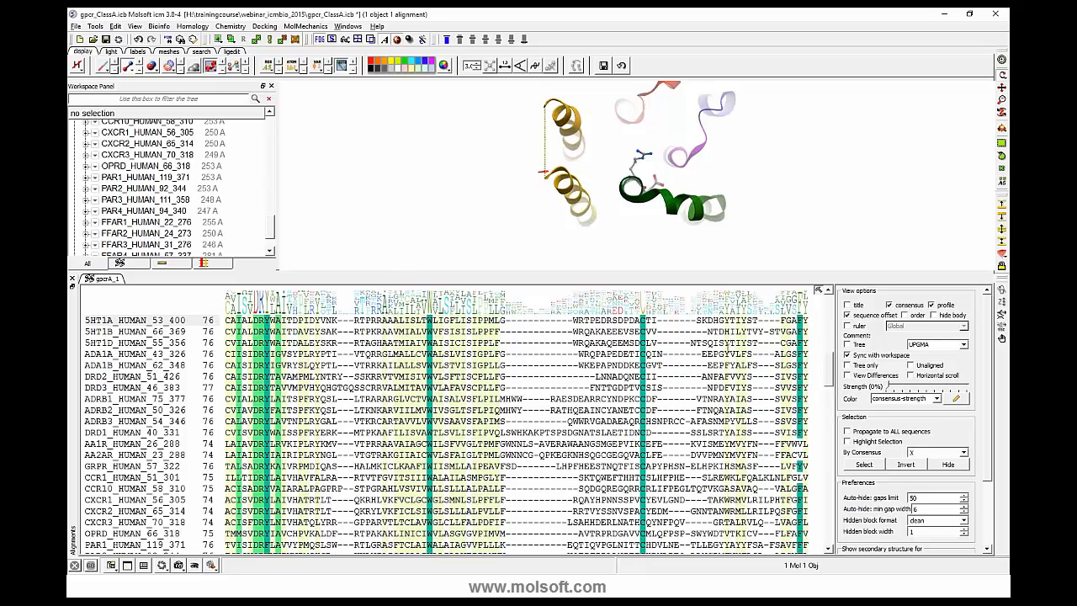
pyautogui.scroll(-3, 521, 447)
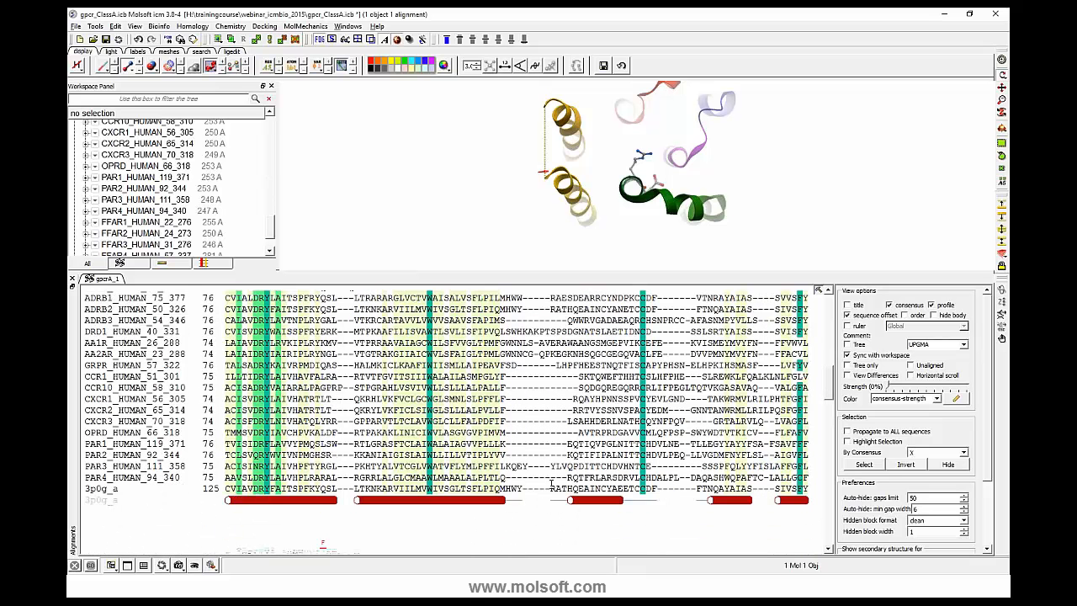
pyautogui.moveTo(551, 489); pyautogui.dragTo(656, 489)
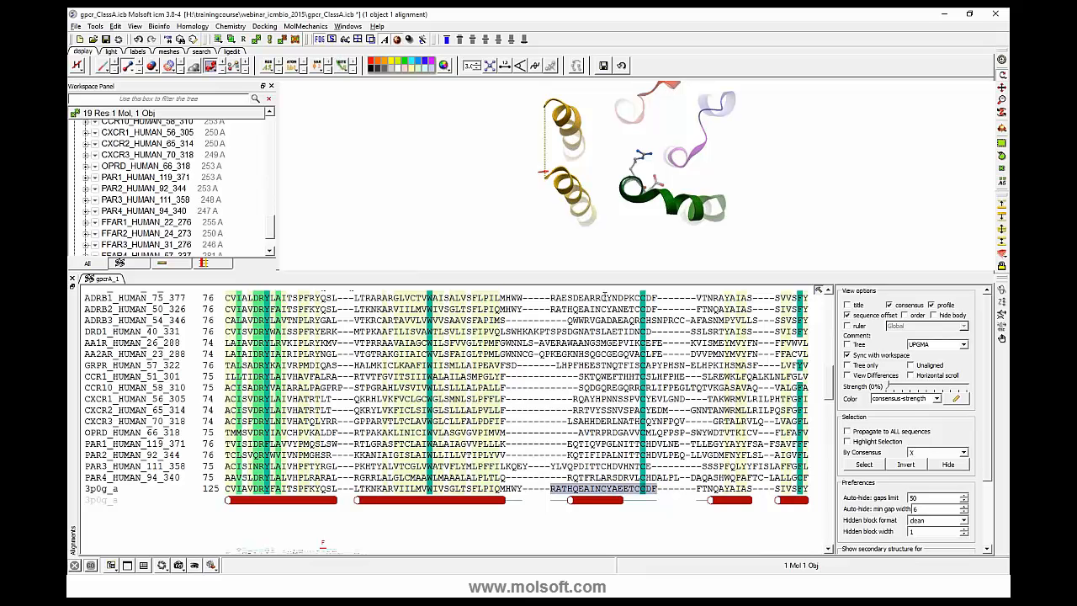
pyautogui.moveTo(606, 273); pyautogui.dragTo(611, 205)
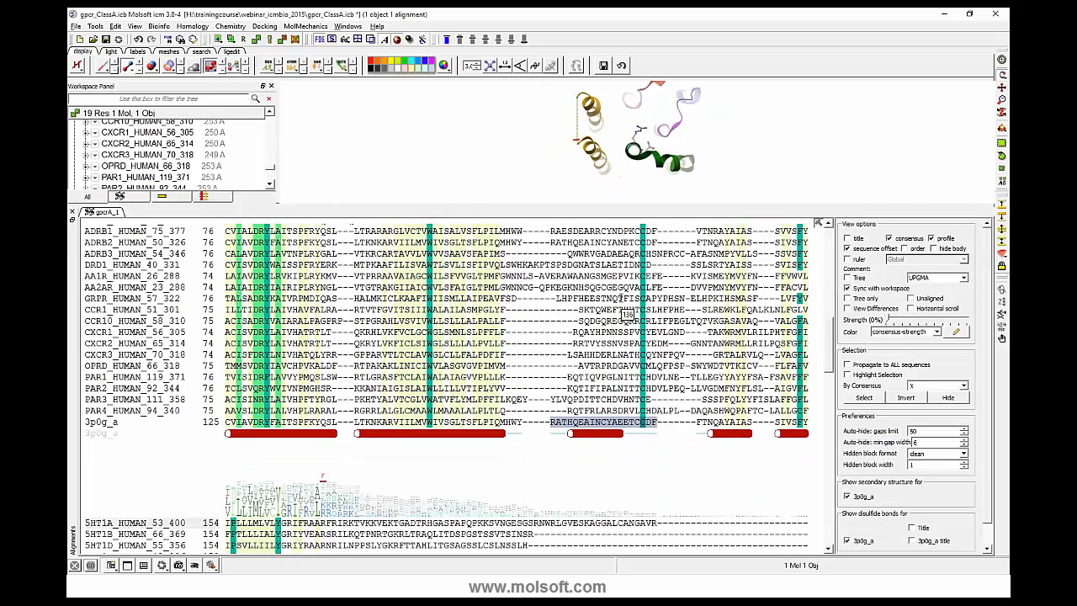
pyautogui.press('Left')
pyautogui.press('Left')
pyautogui.press('Left')
pyautogui.press('Left')
pyautogui.press('Left')
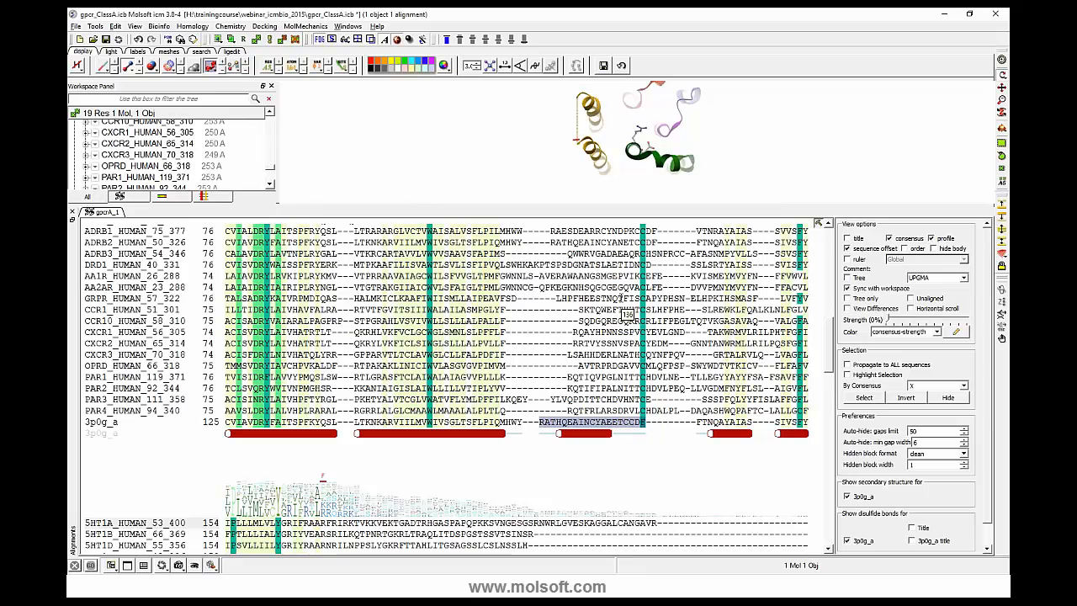
pyautogui.press('Right')
pyautogui.press('Right')
pyautogui.press('Right')
pyautogui.press('Right')
pyautogui.press('Right')
pyautogui.press('Right')
pyautogui.press('Right')
pyautogui.press('Right')
pyautogui.press('Right')
pyautogui.press('Right')
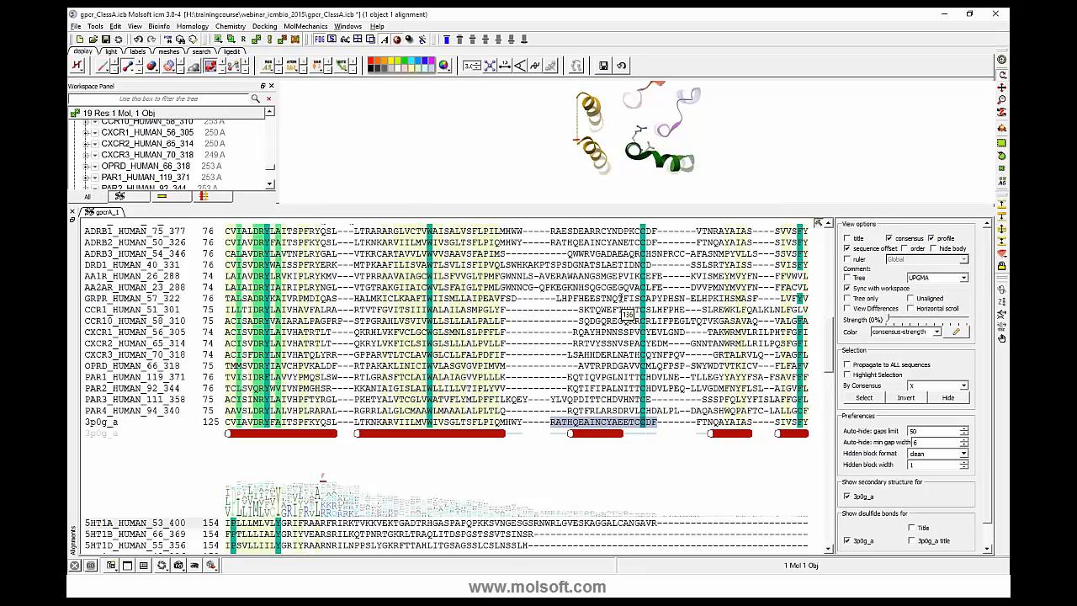
pyautogui.press('Right')
pyautogui.press('Right')
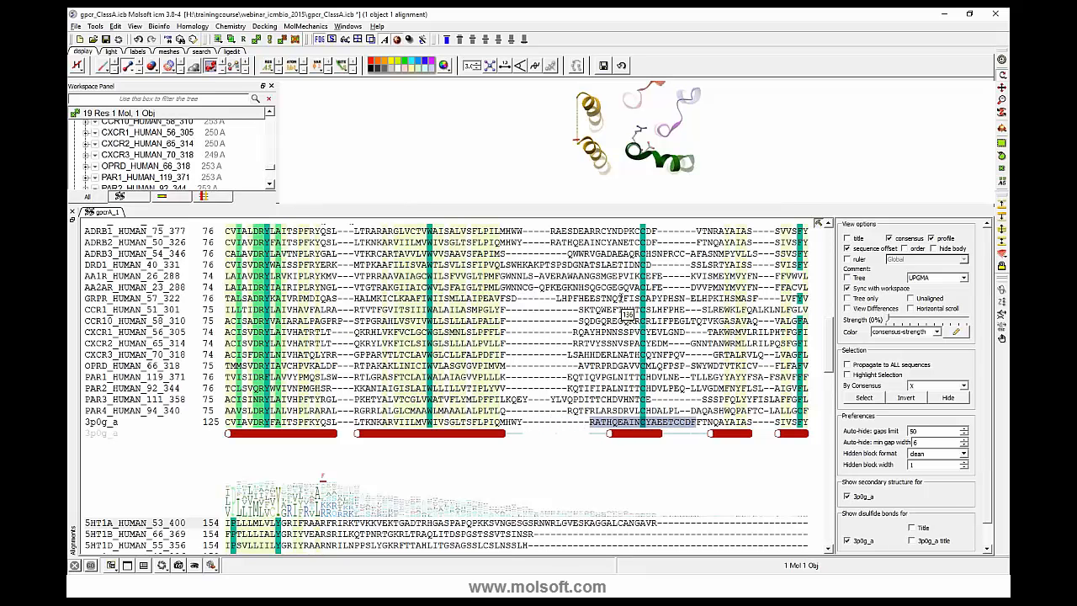
pyautogui.press('Left')
pyautogui.press('Left')
pyautogui.press('Left')
pyautogui.press('Left')
pyautogui.press('Left')
pyautogui.press('Left')
pyautogui.press('Left')
pyautogui.press('Left')
pyautogui.press('Left')
pyautogui.press('Left')
pyautogui.press('Left')
pyautogui.press('Left')
pyautogui.press('Left')
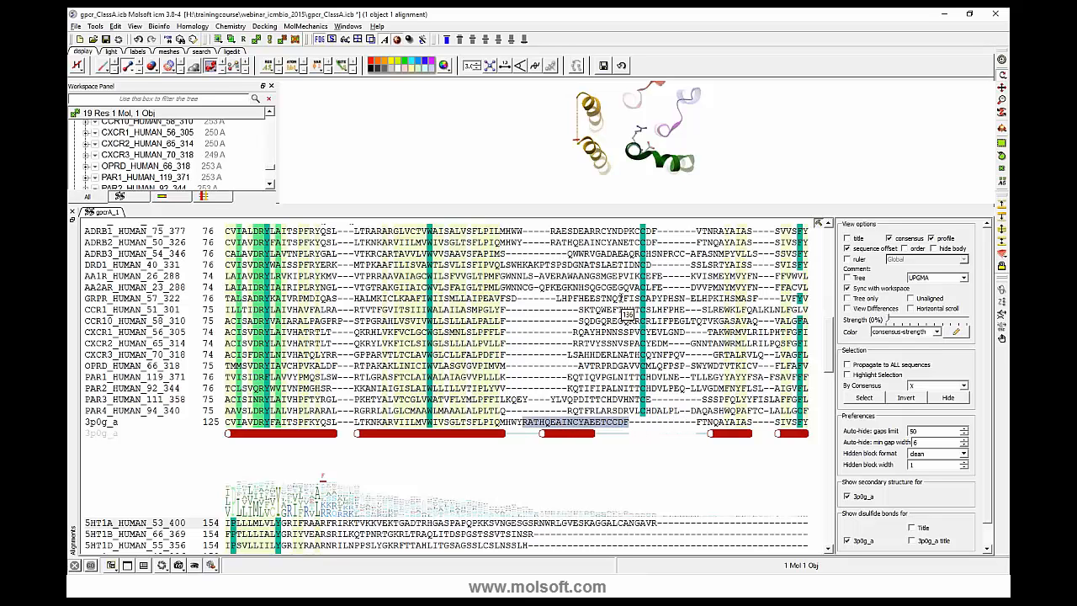
# - Select the loop block in the CCR1, CCR10, CXCR1 and CXCR2 rows and shift it left through the gap to the preceding helix
pyautogui.moveTo(581, 309); pyautogui.dragTo(665, 360)
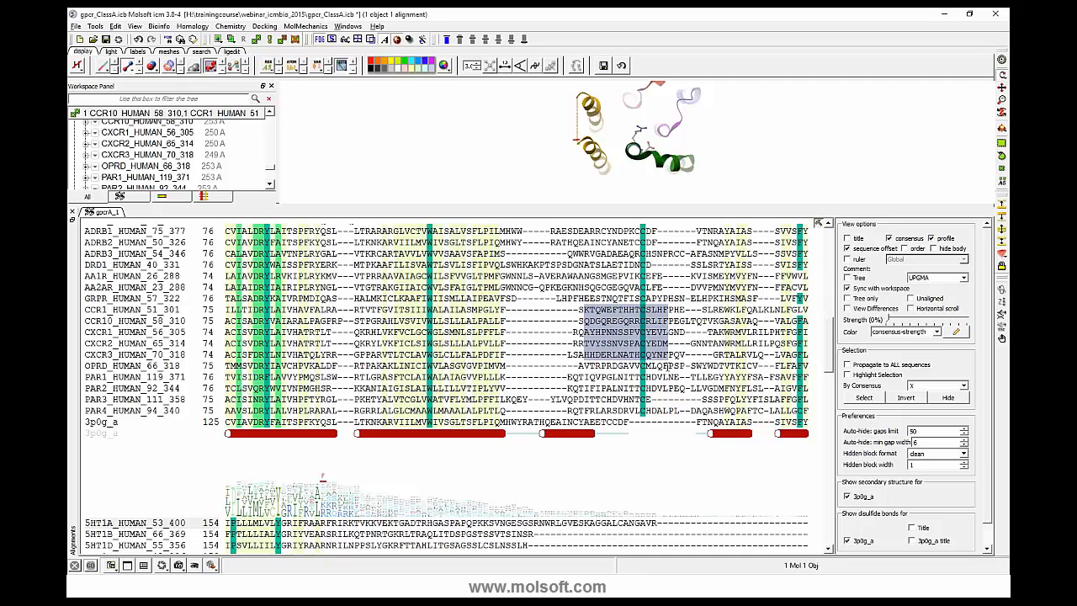
pyautogui.click(583, 311)
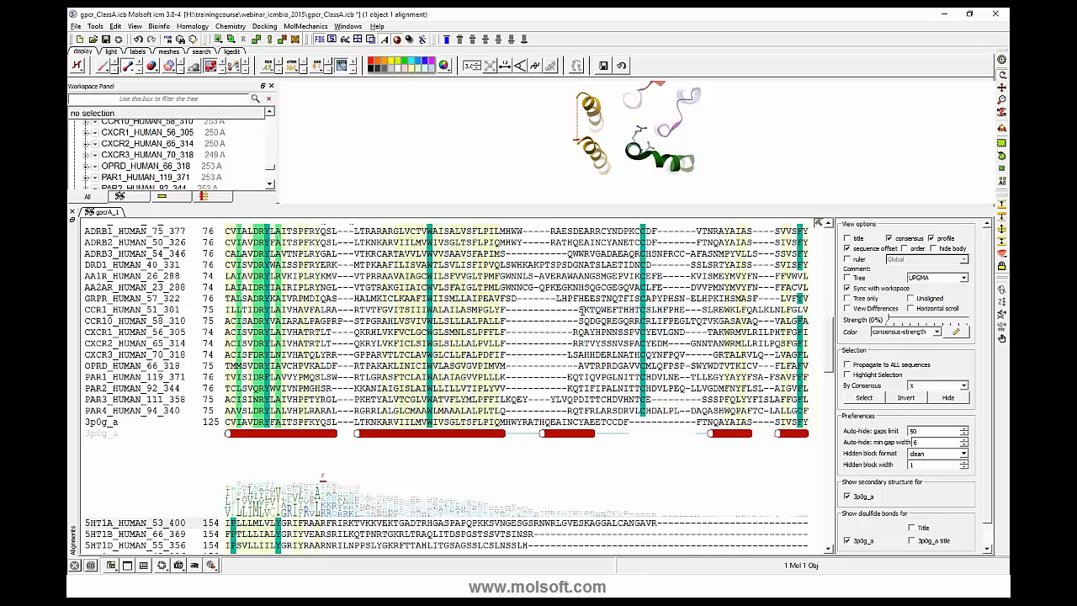
pyautogui.moveTo(581, 311); pyautogui.dragTo(641, 348)
pyautogui.click(575, 334)
pyautogui.moveTo(569, 305); pyautogui.dragTo(685, 347)
pyautogui.press('Left')
pyautogui.press('Left')
pyautogui.press('Left')
pyautogui.press('Left')
pyautogui.press('Left')
pyautogui.press('Left')
pyautogui.press('Left')
pyautogui.press('Left')
pyautogui.press('Left')
pyautogui.press('Left')
pyautogui.press('Left')
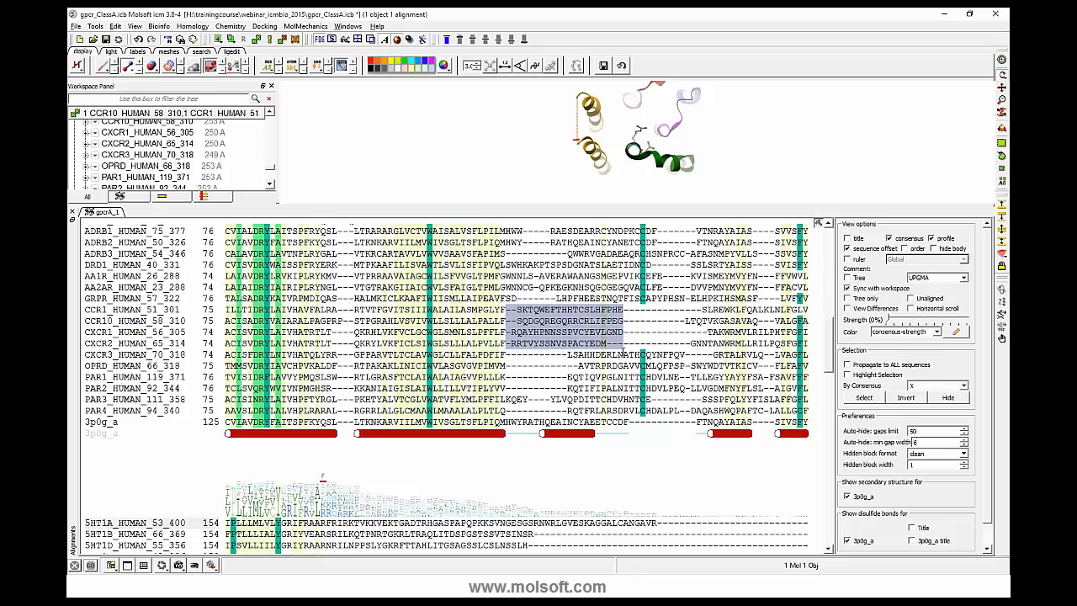
pyautogui.scroll(4, 622, 353)
pyautogui.click(482, 298)
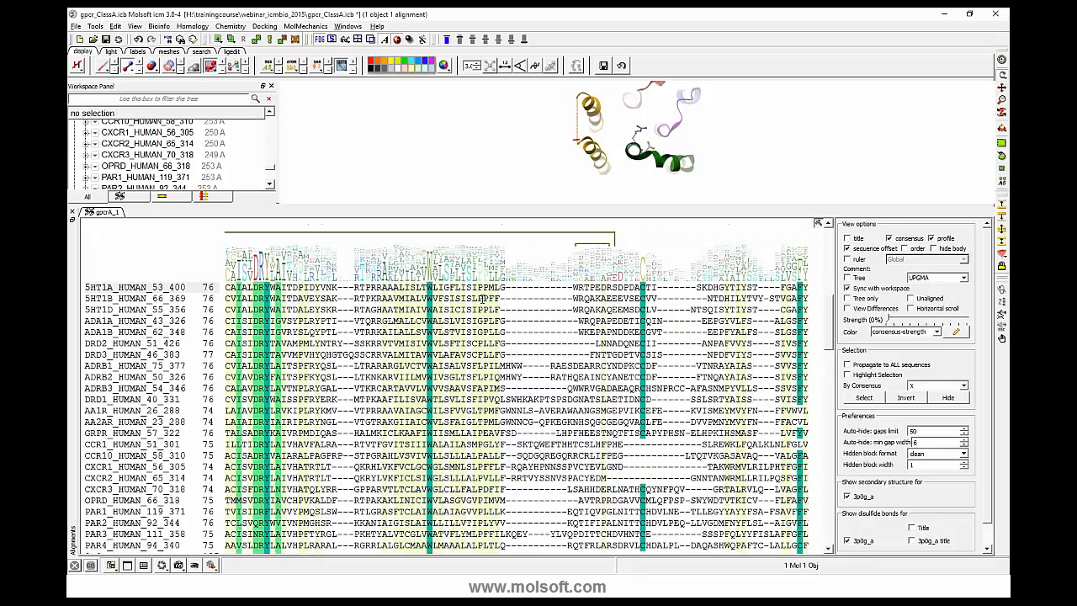
pyautogui.moveTo(479, 287); pyautogui.dragTo(502, 455)
pyautogui.click(486, 290)
pyautogui.moveTo(485, 291); pyautogui.dragTo(475, 565)
pyautogui.moveTo(490, 501); pyautogui.dragTo(481, 288)
pyautogui.scroll(-2, 481, 290)
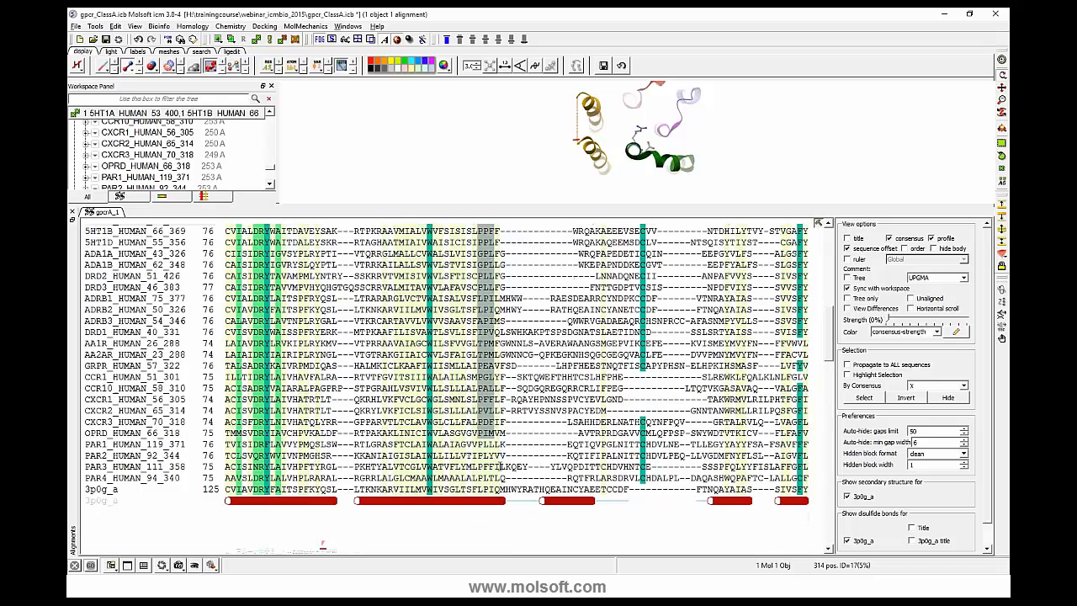
pyautogui.scroll(1, 480, 290)
pyautogui.click(485, 266)
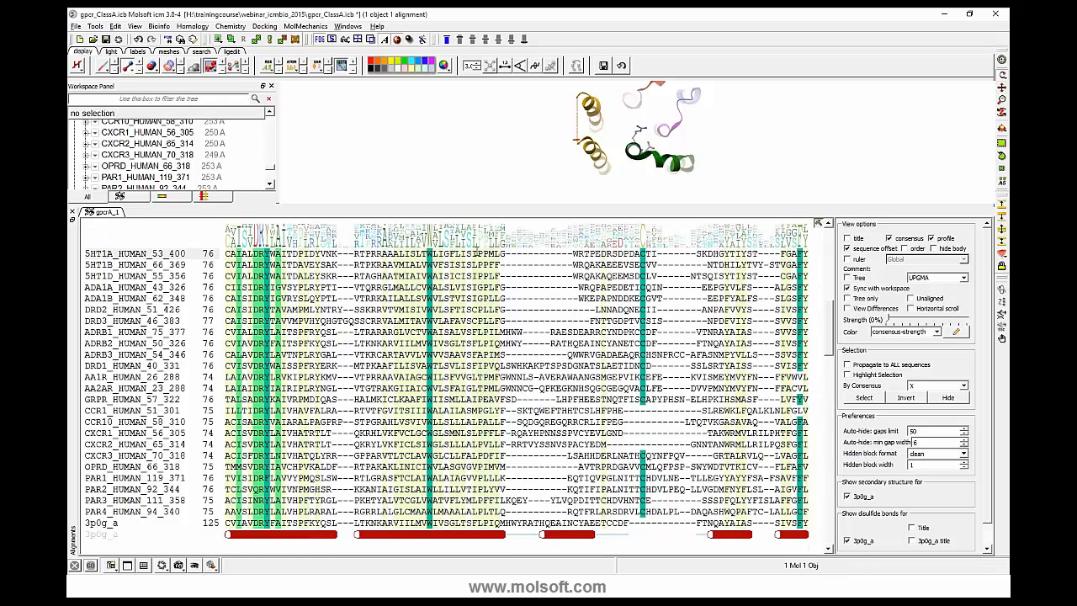
# - Select the two columns starting with IP in 5HT1A across all sequences down to 3p0g_a and insert gaps before them
pyautogui.moveTo(476, 253); pyautogui.dragTo(476, 528)
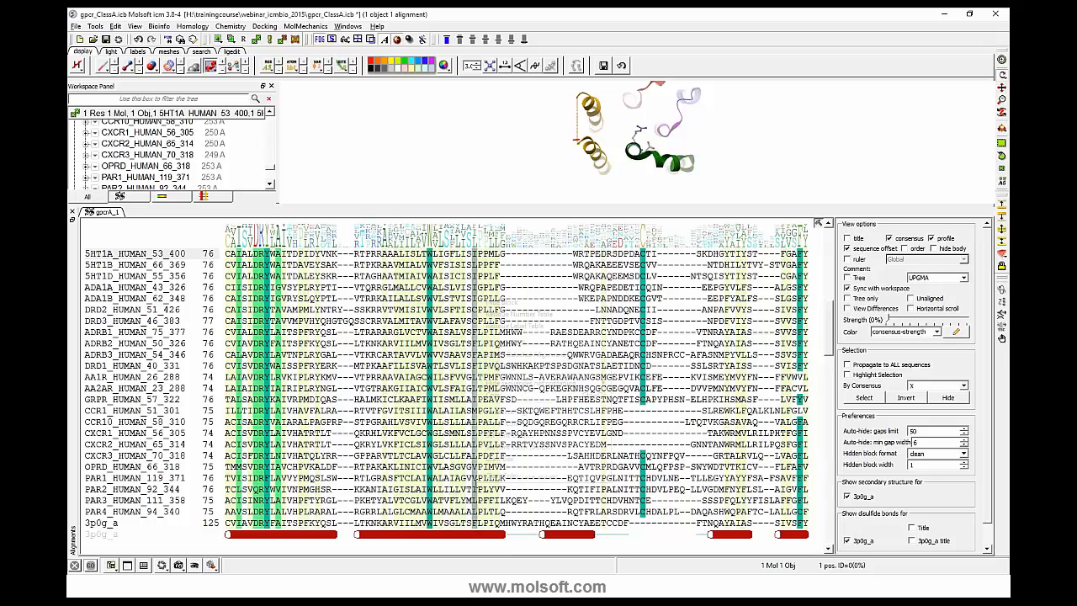
pyautogui.rightClick(476, 482)
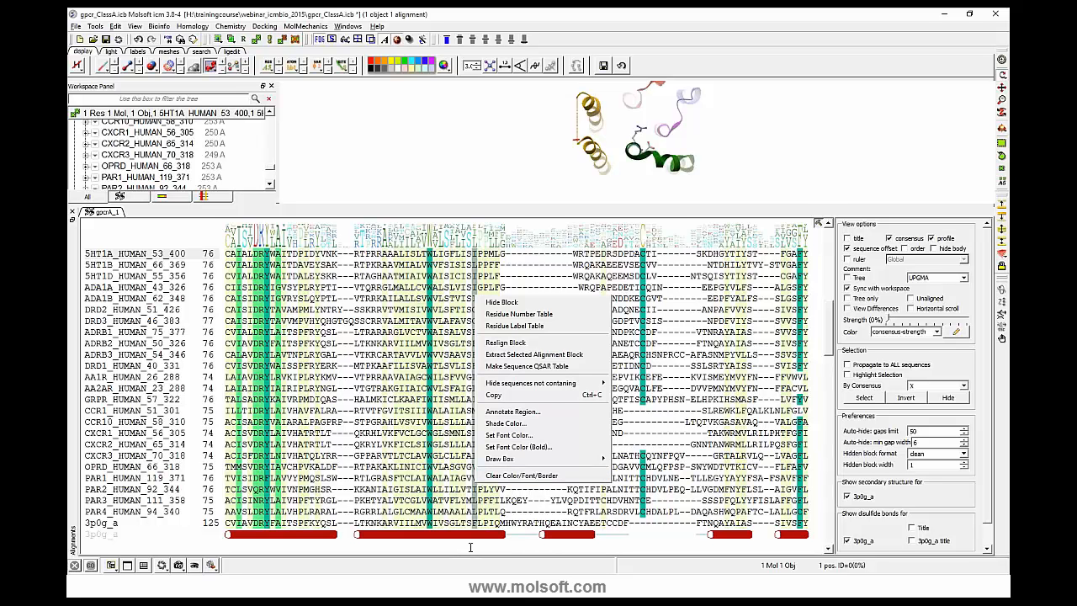
pyautogui.click(473, 511)
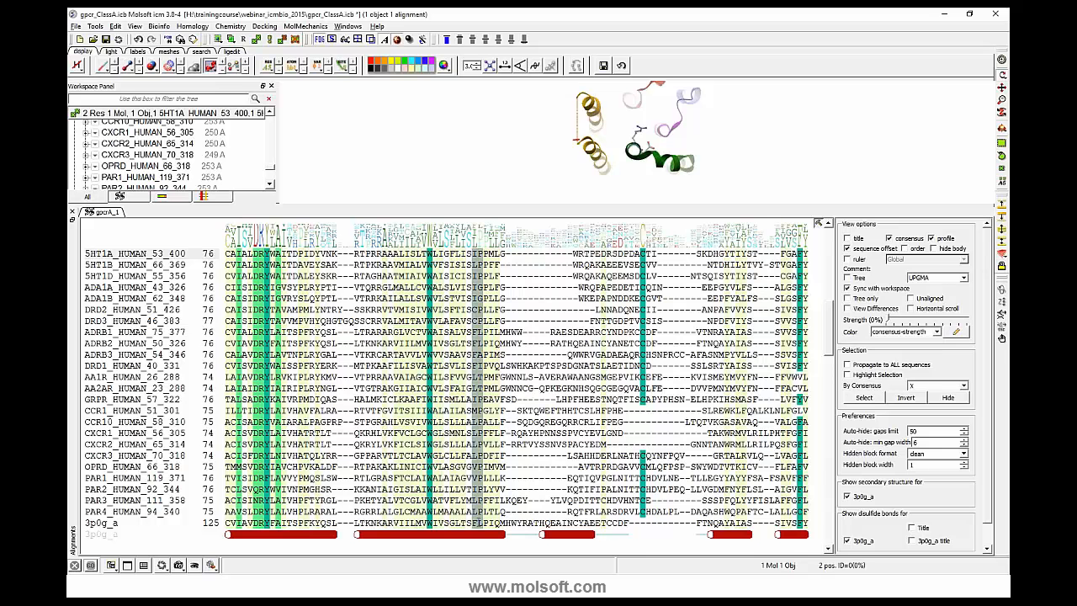
pyautogui.press('space')
pyautogui.press('space')
pyautogui.press('space')
pyautogui.press('space')
pyautogui.press('space')
pyautogui.press('space')
pyautogui.press('space')
pyautogui.press('space')
pyautogui.press('space')
pyautogui.press('space')
pyautogui.press('space')
pyautogui.press('space')
pyautogui.press('space')
pyautogui.press('space')
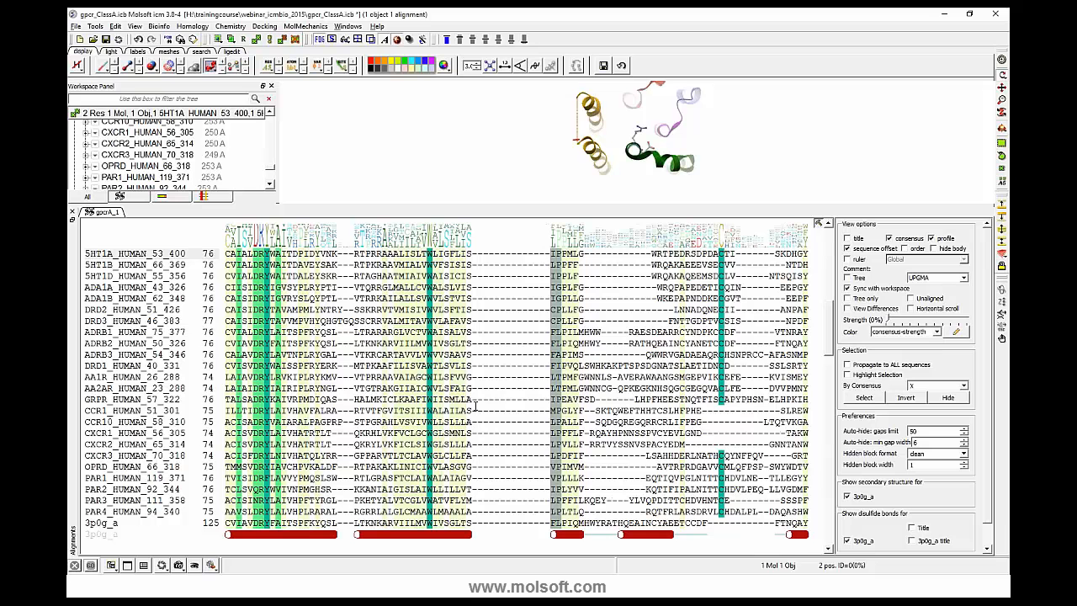
# - Select the block after the inserted gap in the DRD3, ADRB1, ADRB2, ADRB3 and DRD1 rows and shift it left to close the gap
pyautogui.click(552, 315)
pyautogui.moveTo(551, 320); pyautogui.dragTo(649, 370)
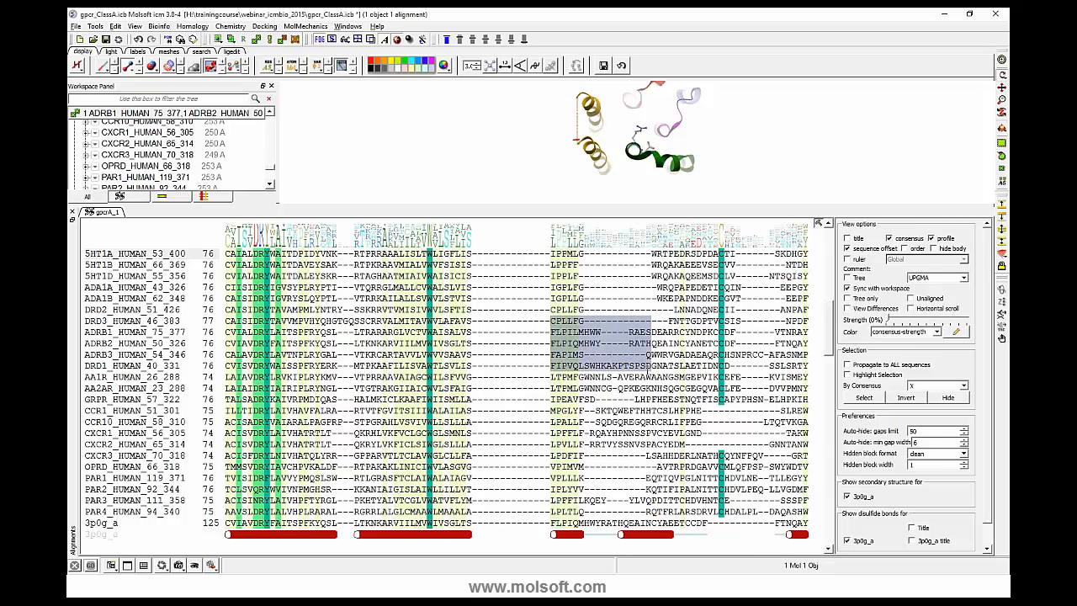
pyautogui.press('Left')
pyautogui.press('Left')
pyautogui.press('Left')
pyautogui.press('Left')
pyautogui.press('Left')
pyautogui.press('Left')
pyautogui.press('Left')
pyautogui.press('Left')
pyautogui.press('Left')
pyautogui.press('Left')
pyautogui.press('Left')
pyautogui.press('Left')
pyautogui.press('Left')
pyautogui.press('Left')
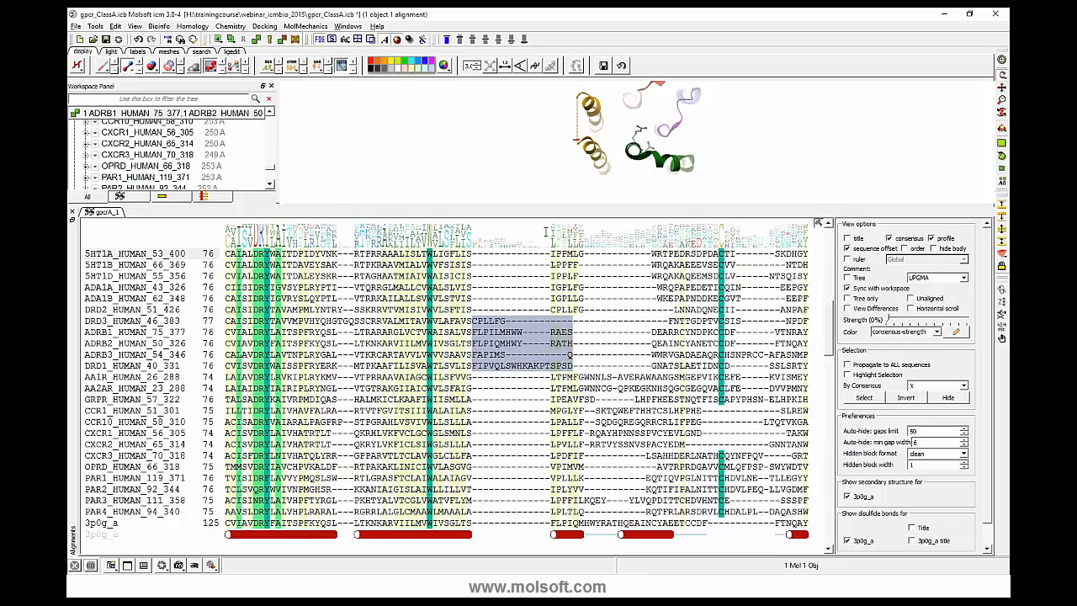
# - Turn on the title display for the alignment and set its description to GPCR_Alignment
pyautogui.scroll(2, 565, 312)
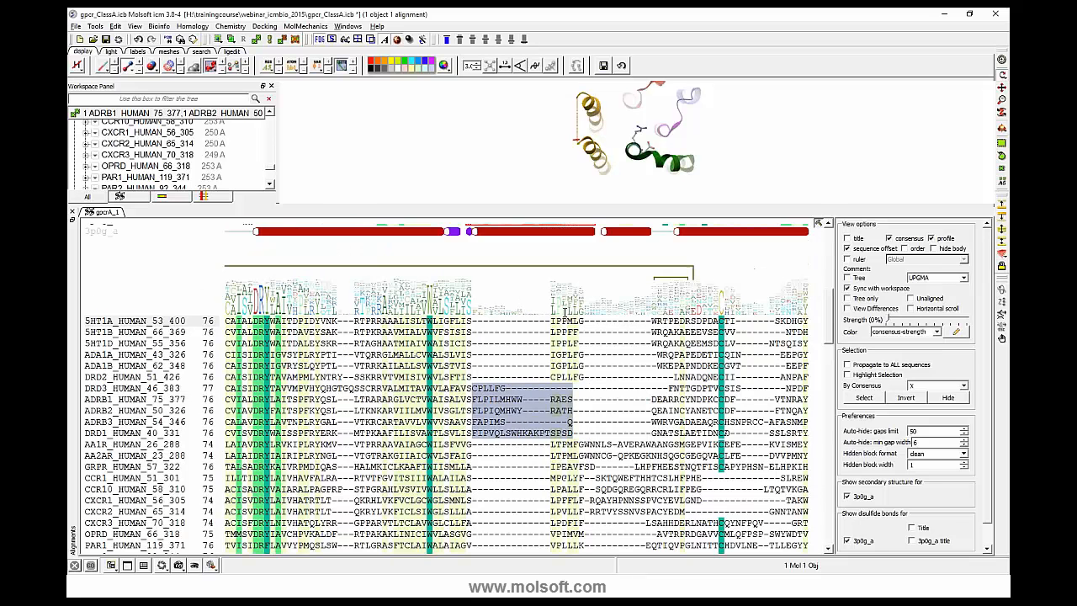
pyautogui.click(848, 239)
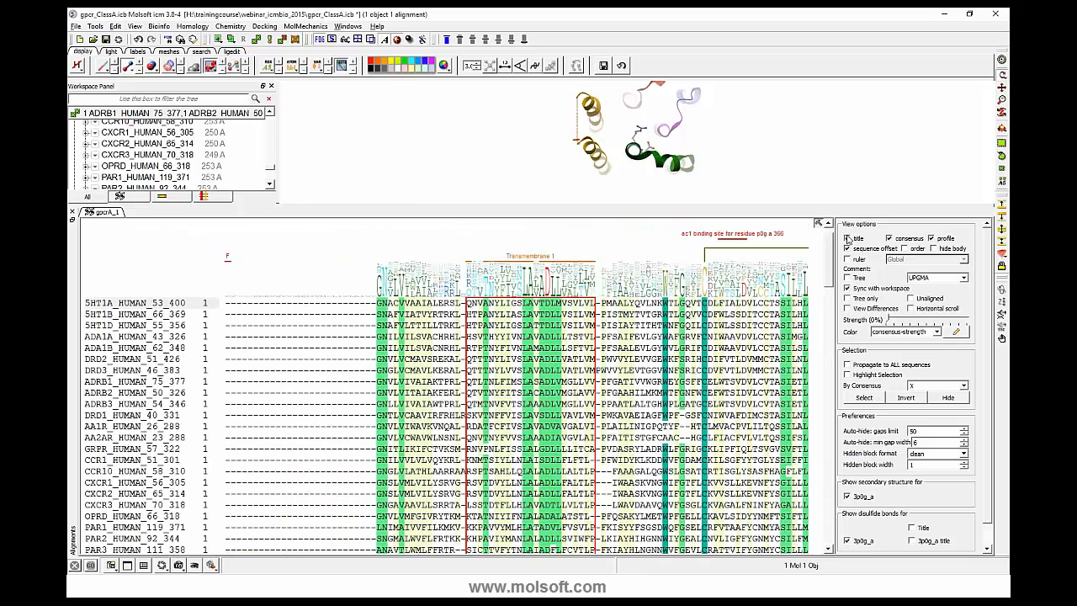
pyautogui.moveTo(829, 241); pyautogui.dragTo(829, 230)
pyautogui.click(461, 240)
pyautogui.doubleClick(461, 242)
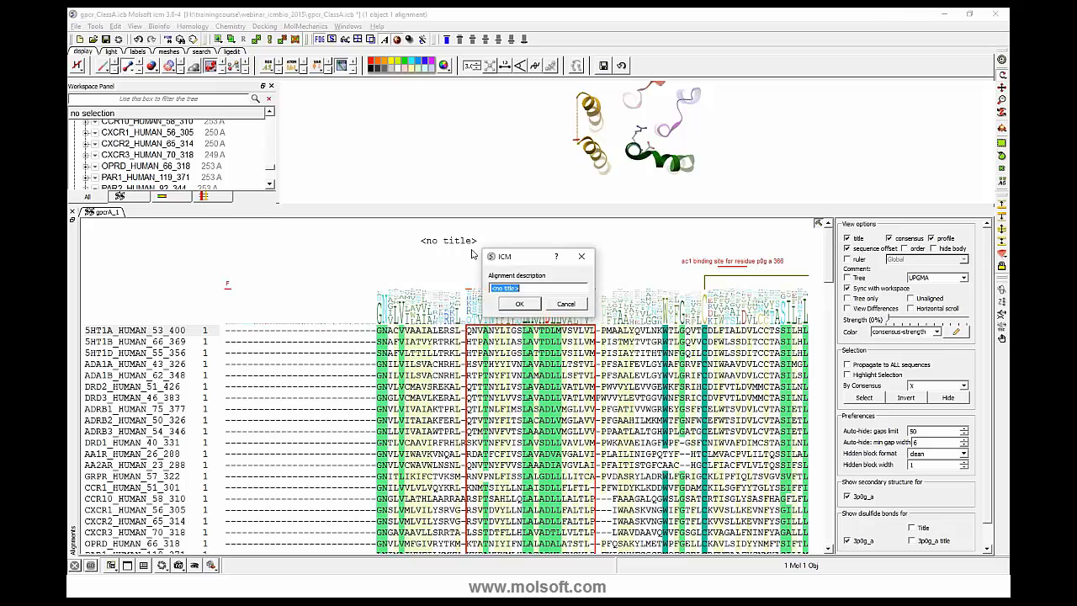
pyautogui.write('GPCR_Alignment')
pyautogui.click(517, 305)
# - Select the boxed Transmembrane 1 block across all sequences from 5HT1A down to 3p0g_a
pyautogui.scroll(-9, 640, 344)
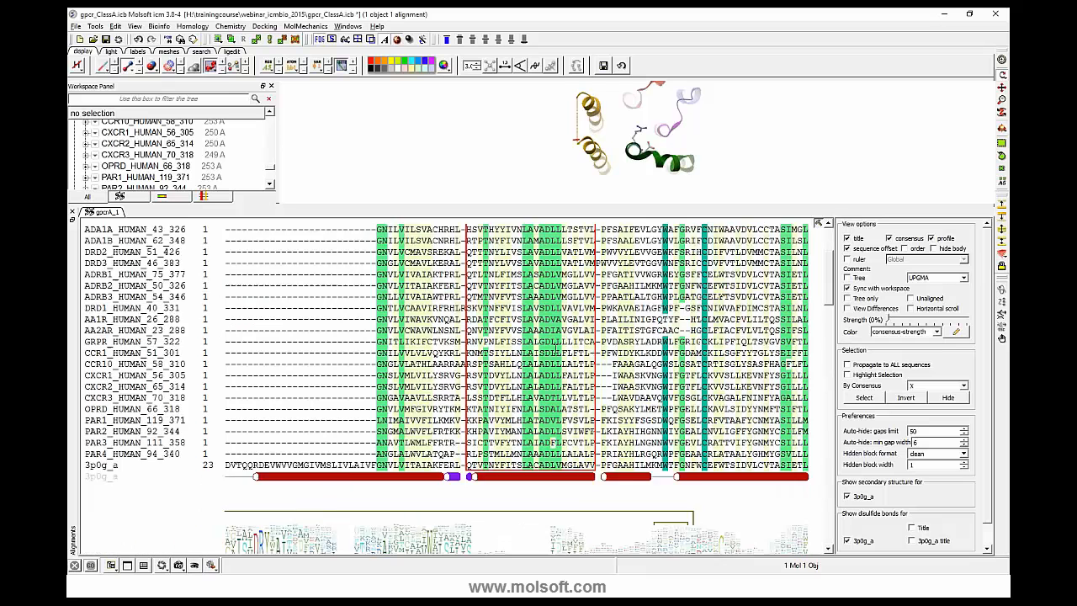
pyautogui.scroll(6, 639, 343)
pyautogui.scroll(3, 446, 387)
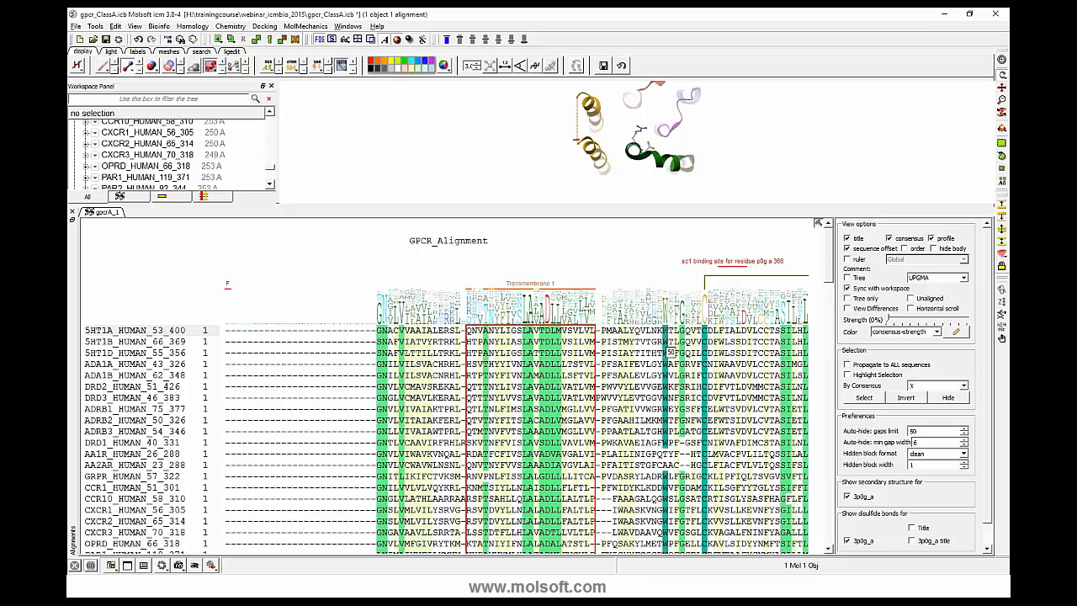
pyautogui.scroll(-2, 663, 352)
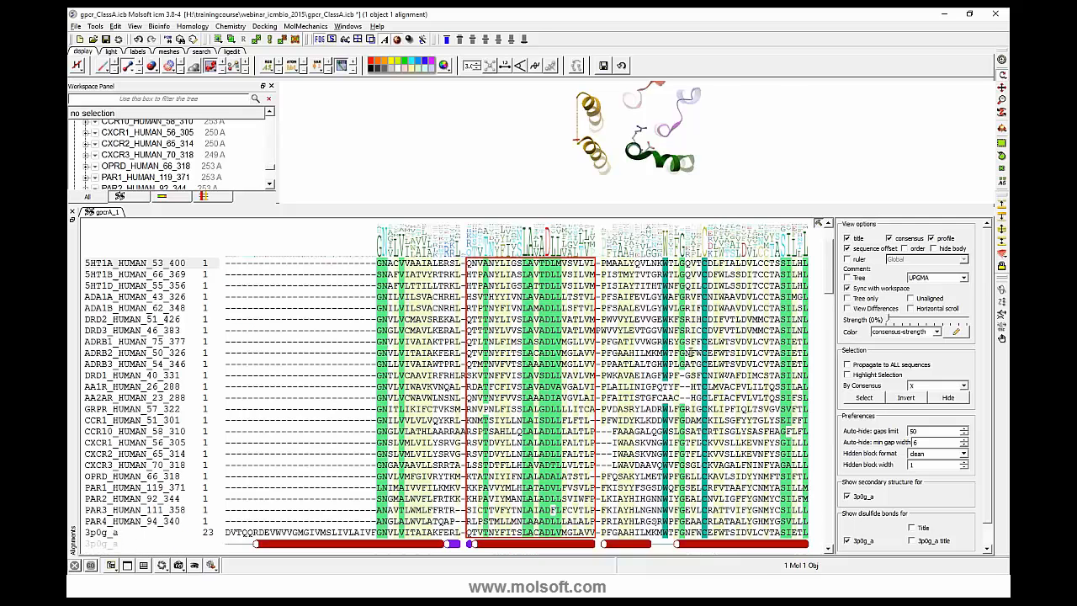
pyautogui.scroll(2, 663, 352)
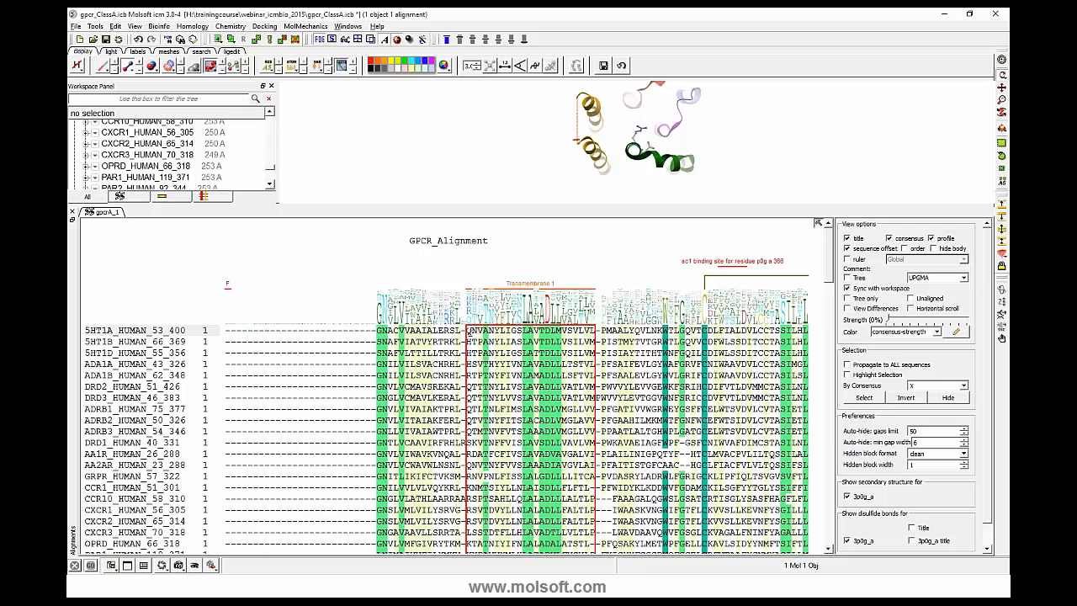
pyautogui.scroll(-2, 469, 328)
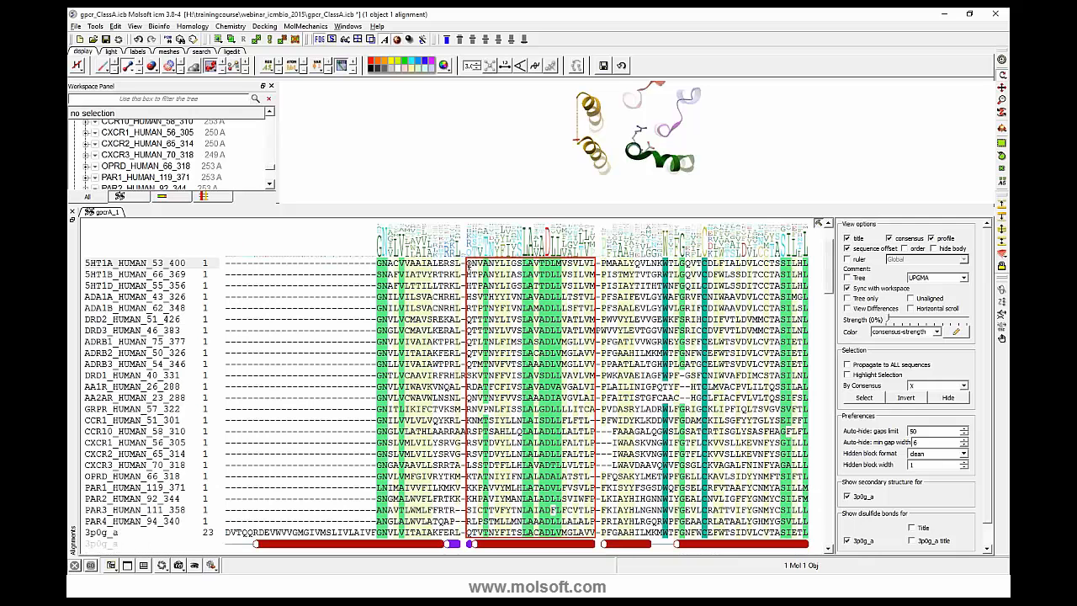
pyautogui.moveTo(469, 263); pyautogui.dragTo(594, 535)
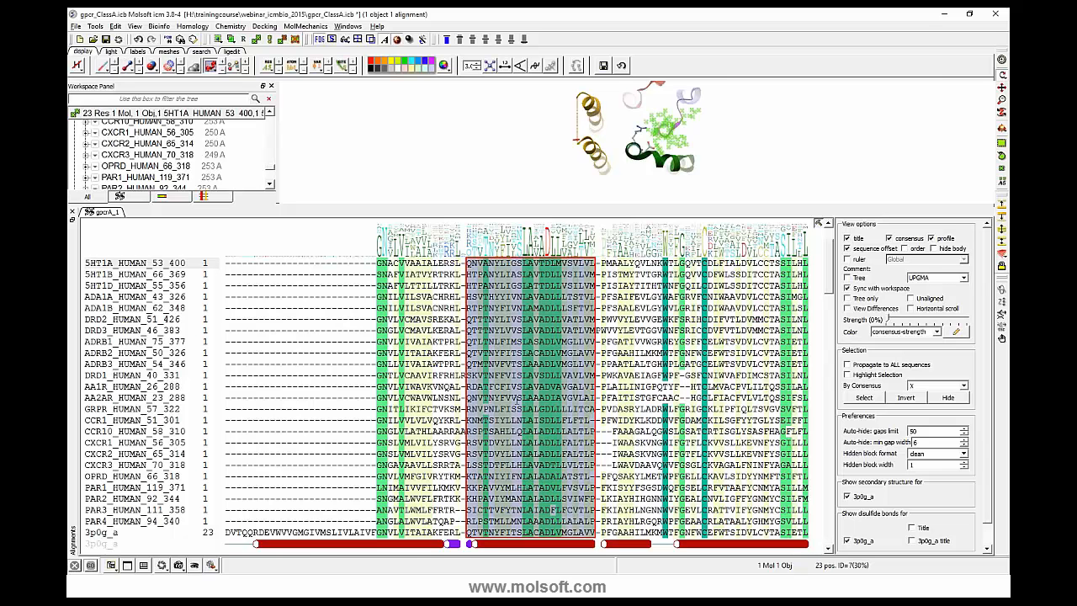
pyautogui.rightClick(522, 402)
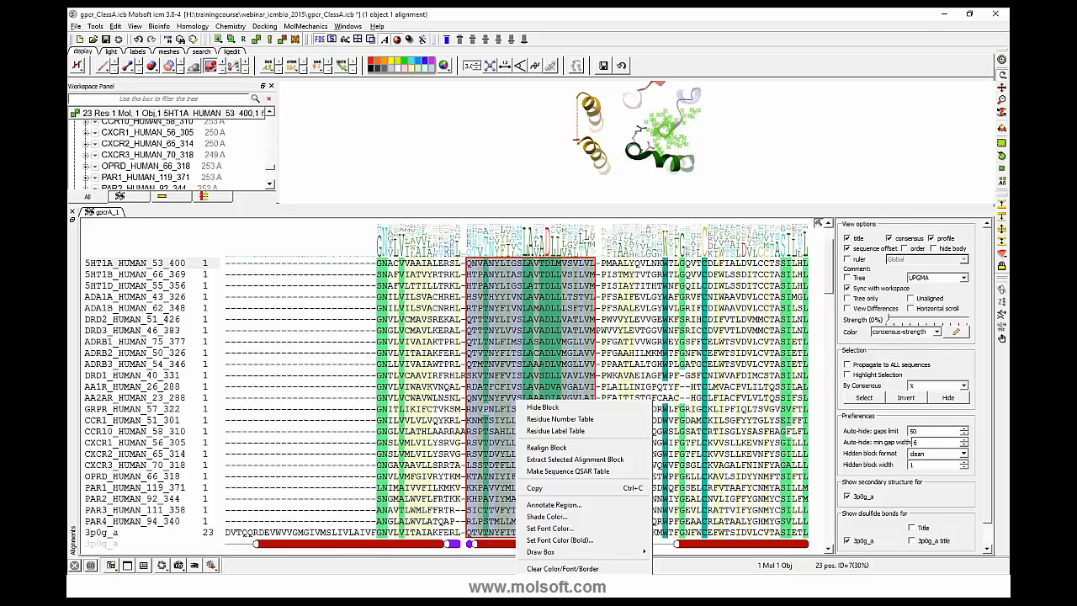
pyautogui.click(109, 225)
# - Calculate sequence similarity from the gpcrA_1 alignment using 3p0g_a as the reference sequence, including info on the selected positions
pyautogui.rightClick(104, 212)
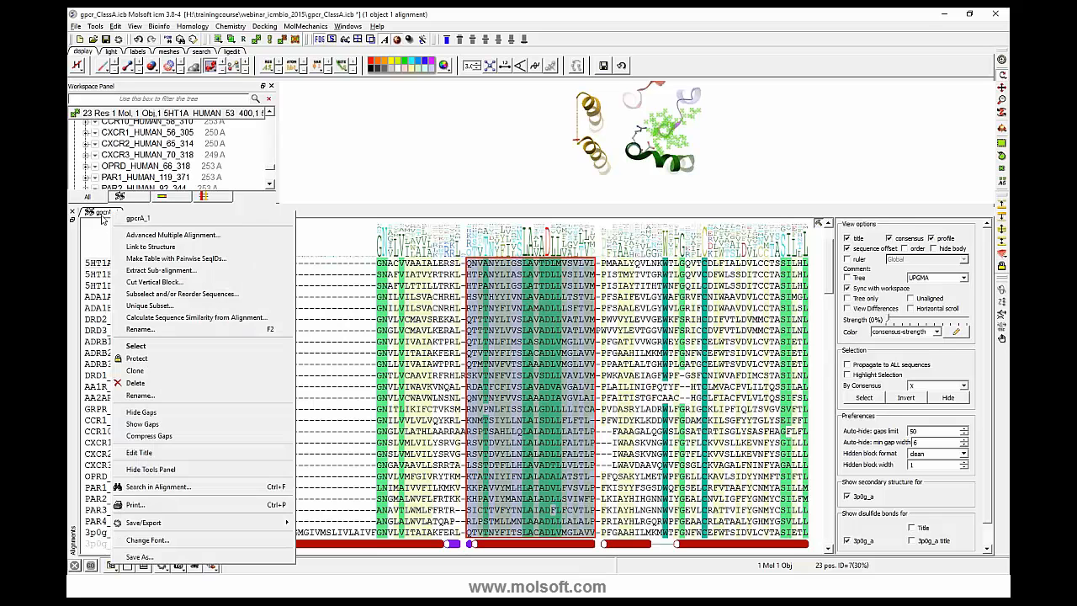
pyautogui.click(169, 318)
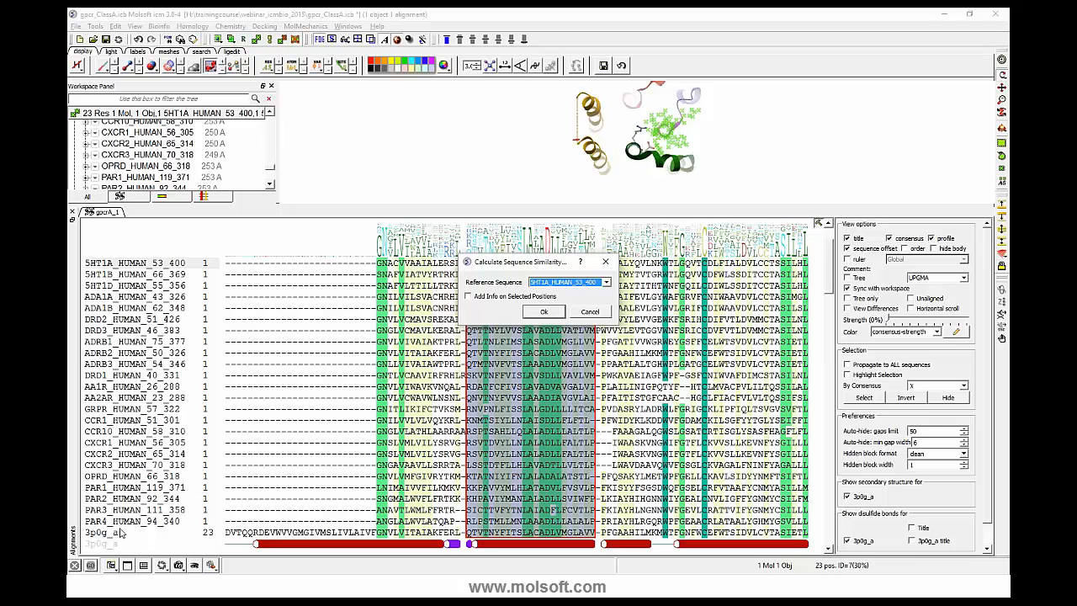
pyautogui.click(606, 282)
pyautogui.moveTo(609, 307); pyautogui.dragTo(607, 347)
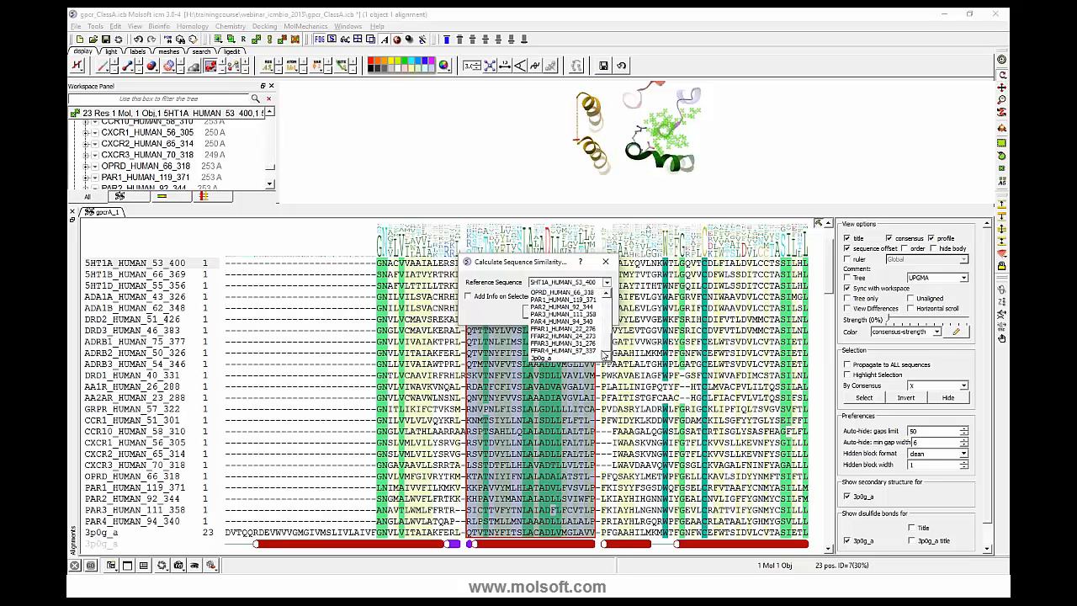
pyautogui.click(550, 358)
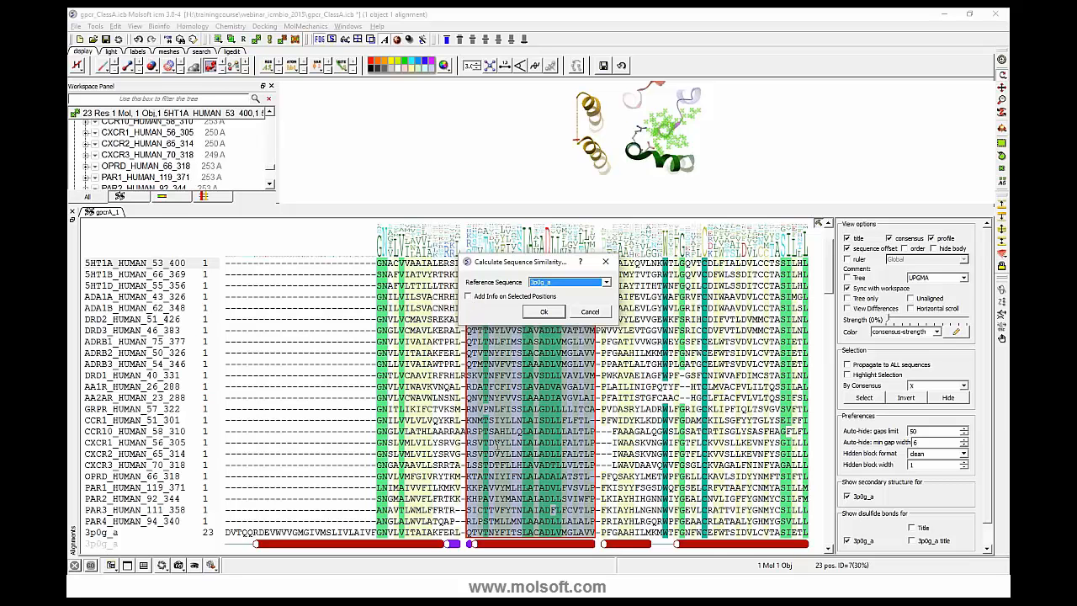
pyautogui.moveTo(538, 265); pyautogui.dragTo(698, 266)
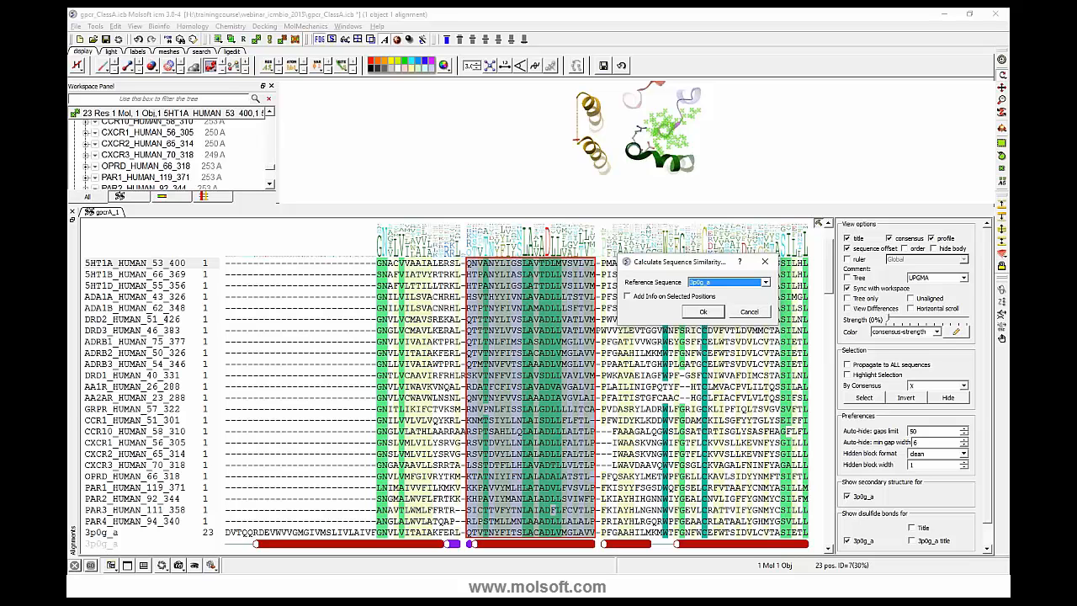
pyautogui.click(627, 296)
pyautogui.click(701, 312)
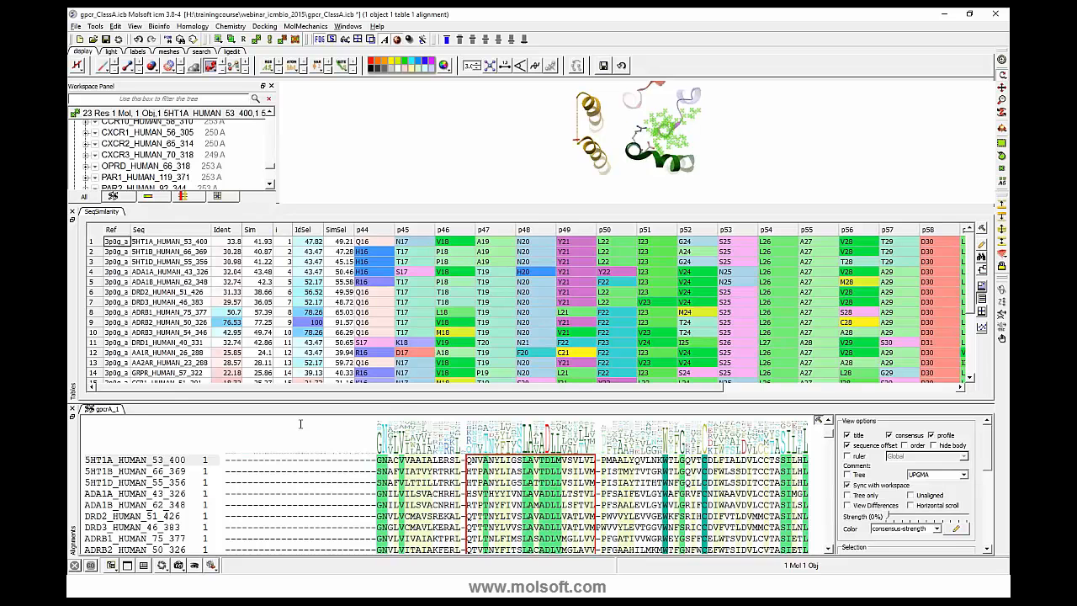
# - Hide the alignment view and examine the SeqSimilarity table's identity and similarity values and its per-position residue columns
pyautogui.click(72, 410)
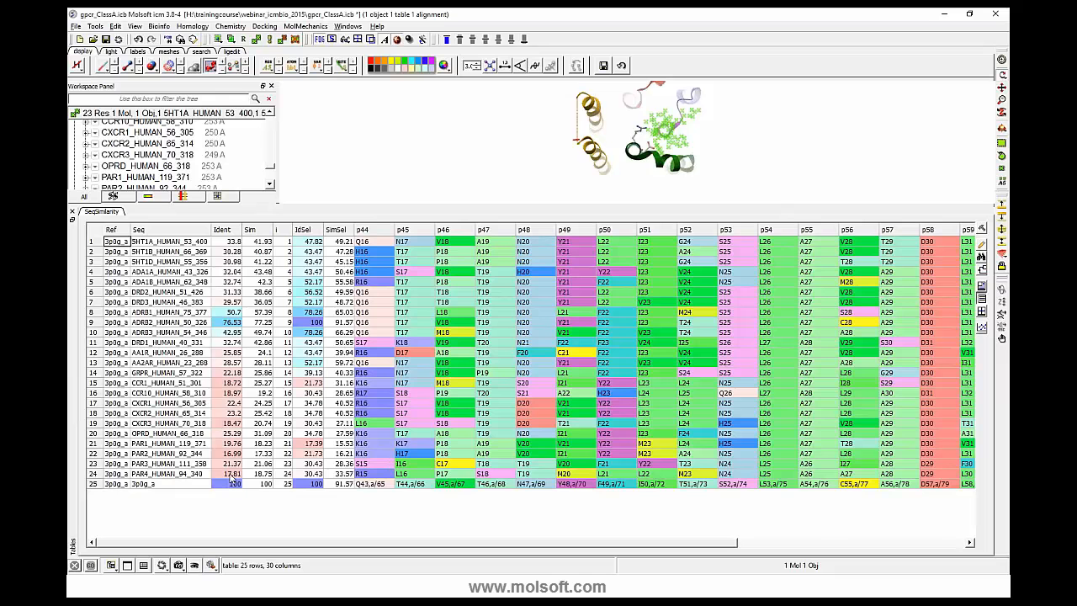
pyautogui.click(229, 474)
pyautogui.click(143, 477)
pyautogui.click(148, 485)
pyautogui.click(221, 463)
pyautogui.click(172, 323)
pyautogui.click(726, 251)
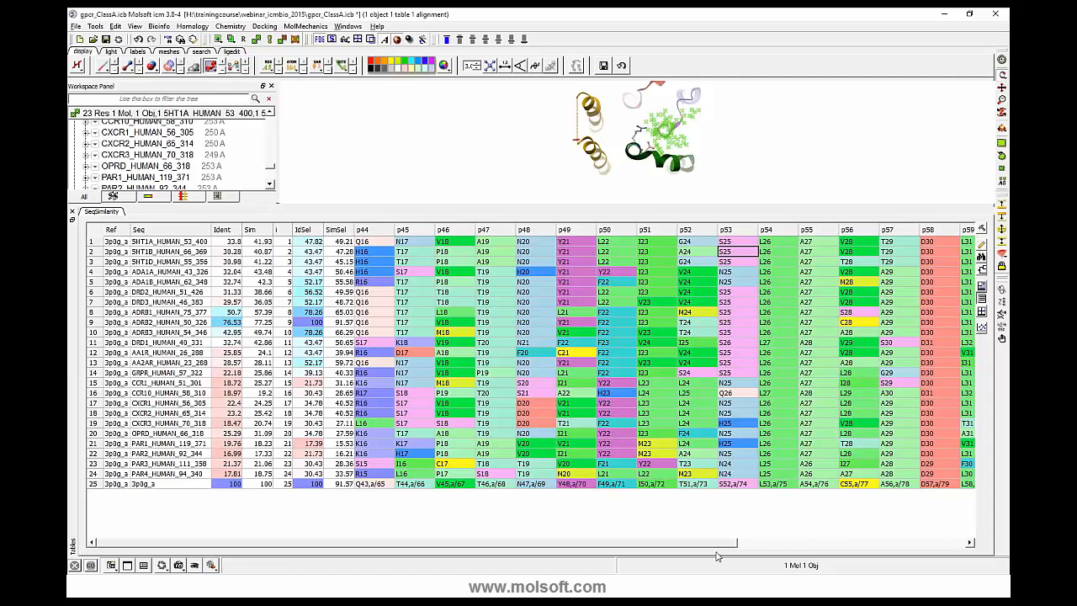
pyautogui.moveTo(720, 537); pyautogui.dragTo(588, 544)
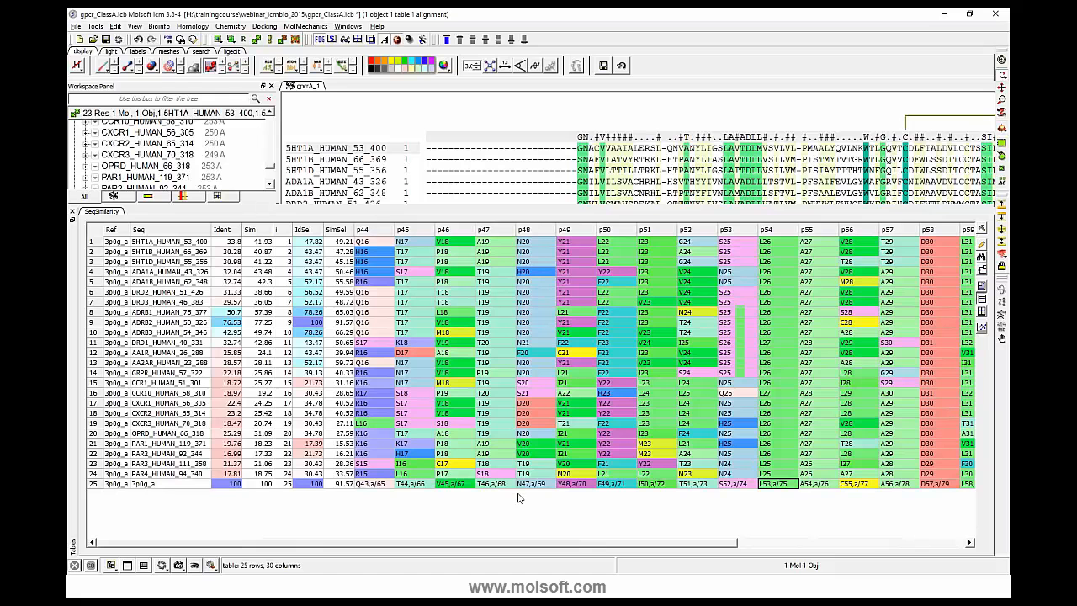
pyautogui.rightClick(98, 218)
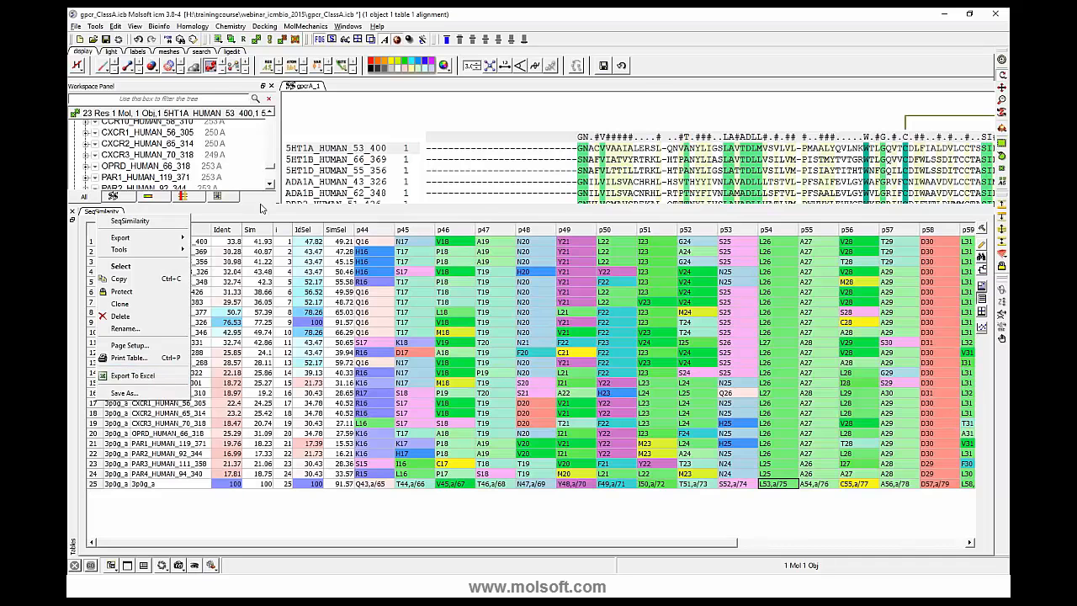
pyautogui.click(312, 209)
# - Restore the alignment view, hide the SeqSimilarity table and enlarge the alignment area relative to the 3D view
pyautogui.moveTo(333, 207); pyautogui.dragTo(328, 338)
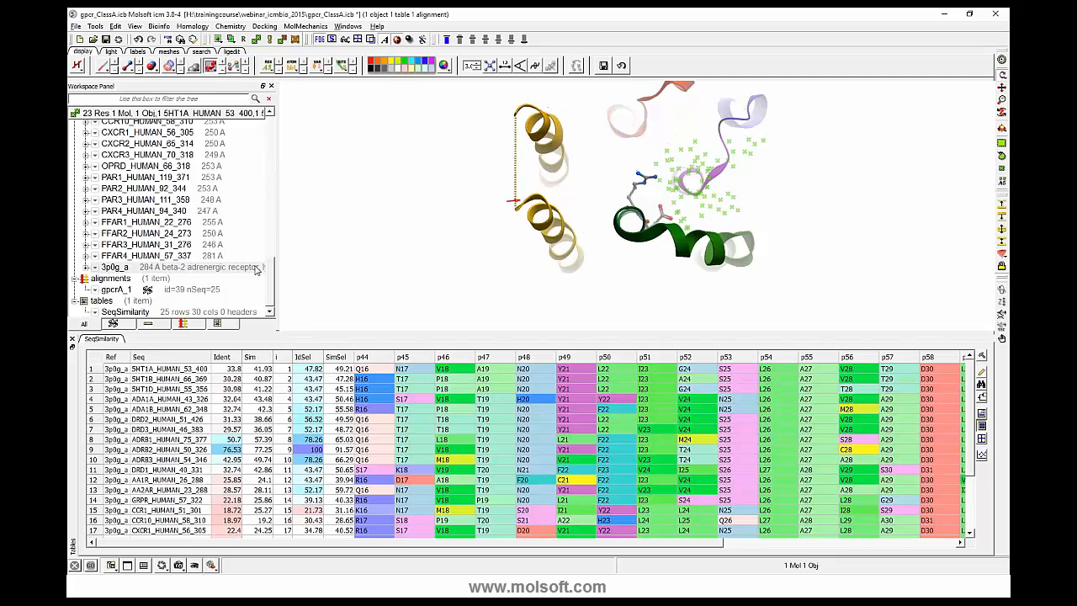
pyautogui.click(347, 26)
pyautogui.click(364, 150)
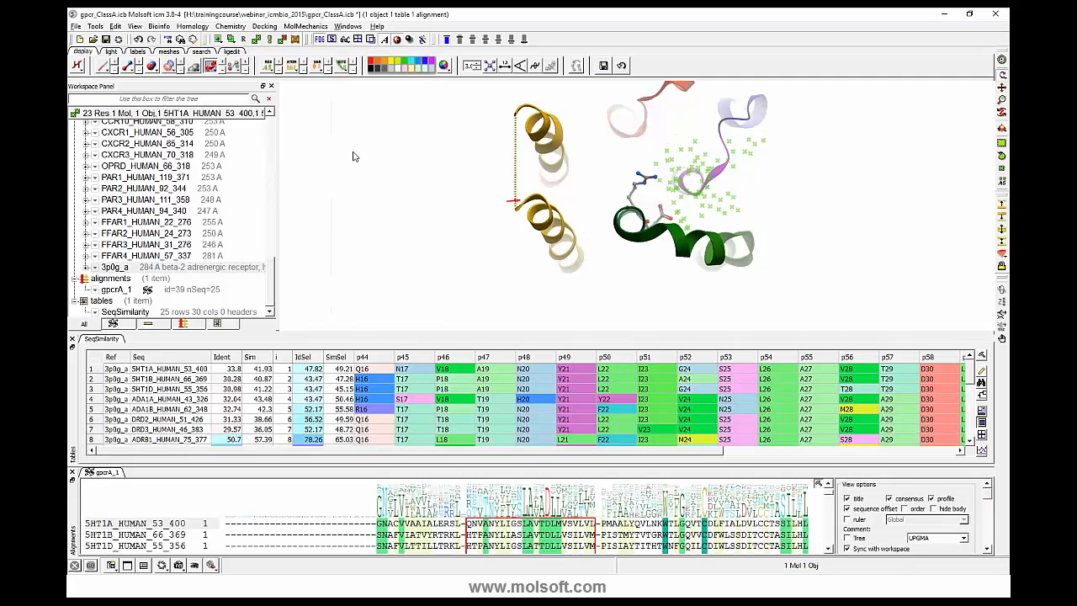
pyautogui.click(72, 339)
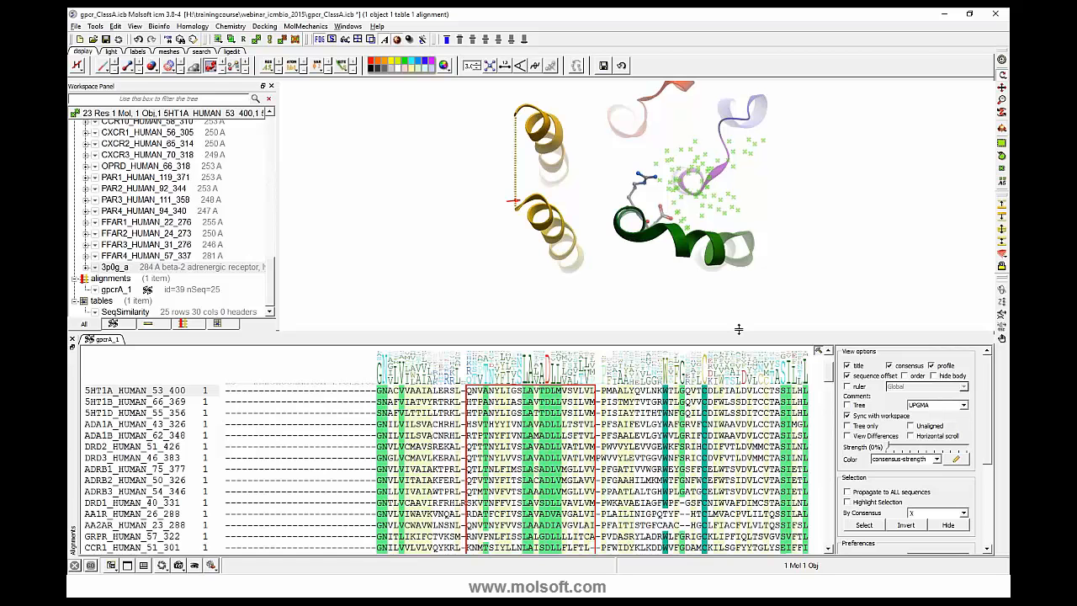
pyautogui.moveTo(739, 329); pyautogui.dragTo(730, 281)
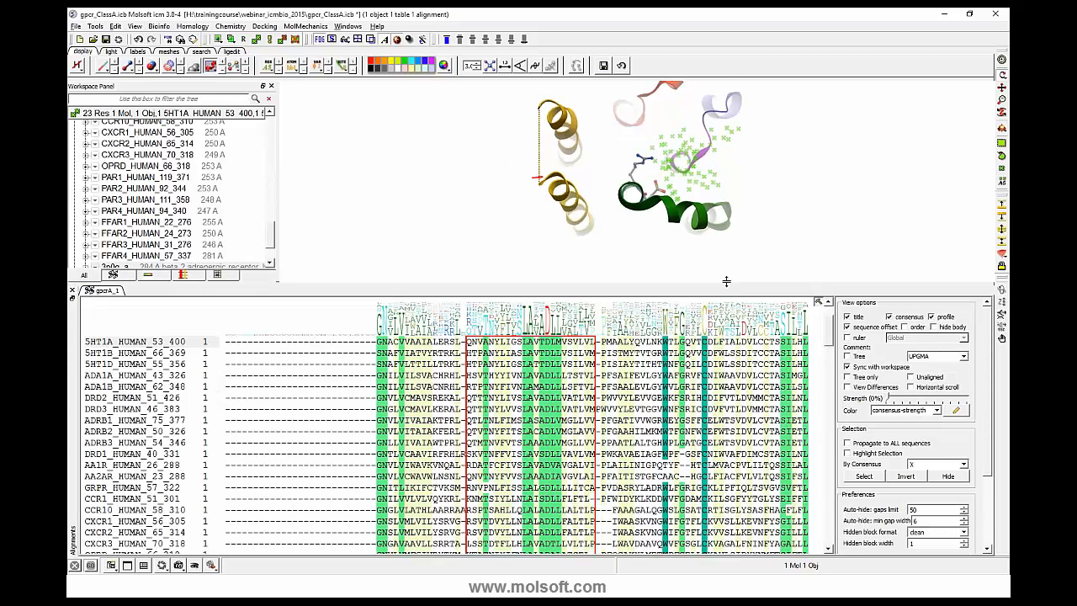
pyautogui.moveTo(724, 281); pyautogui.dragTo(724, 229)
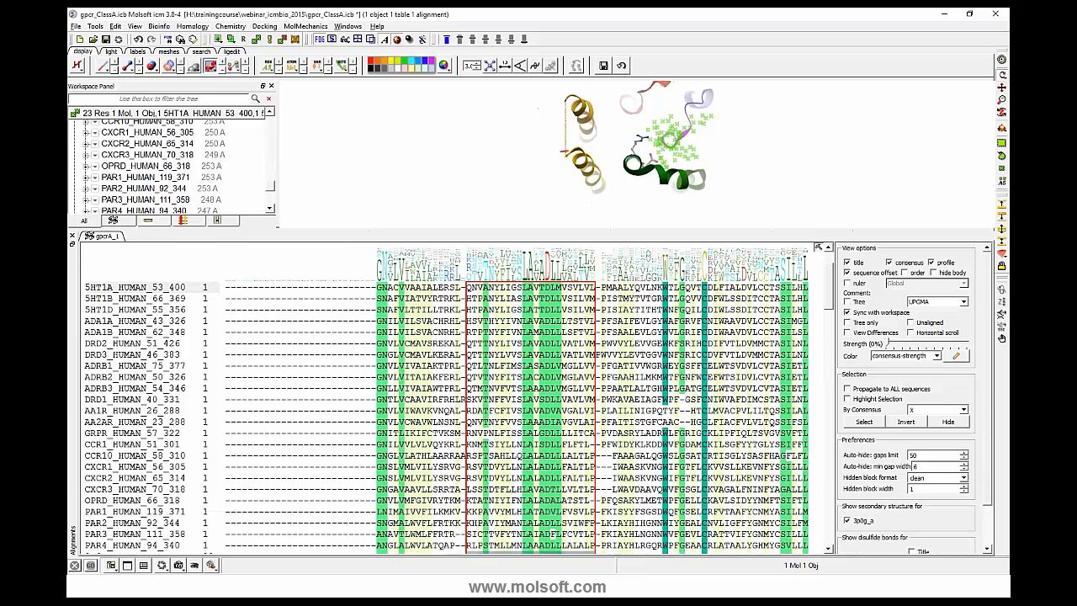
# - Select the boxed Transmembrane 1 block across all sequences and extract it as a separate alignment
pyautogui.scroll(1, 501, 341)
pyautogui.moveTo(470, 288); pyautogui.dragTo(592, 562)
pyautogui.scroll(-1, 541, 441)
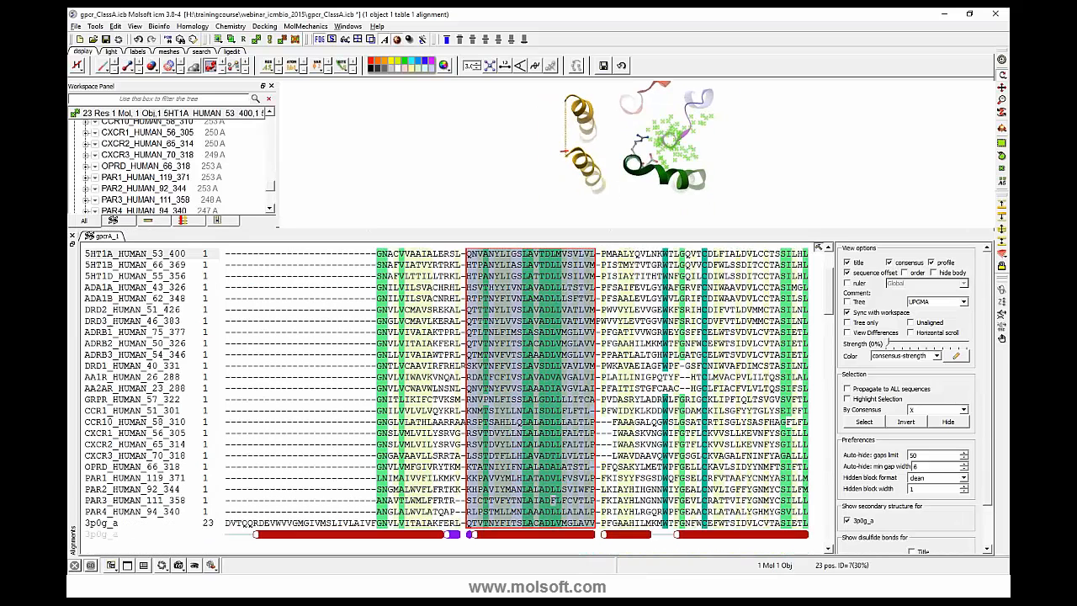
pyautogui.rightClick(539, 437)
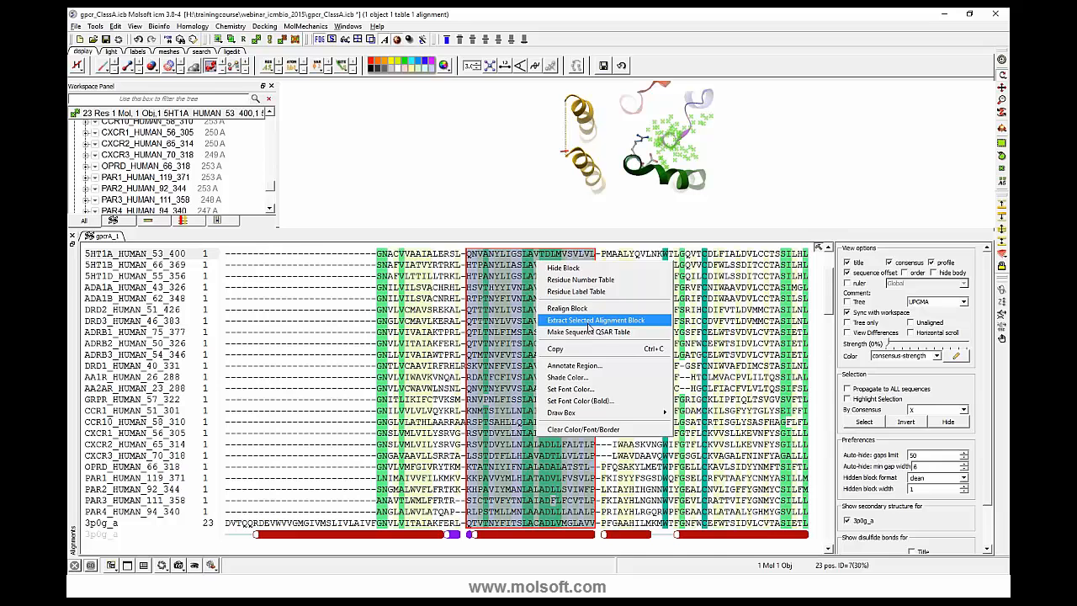
pyautogui.click(591, 321)
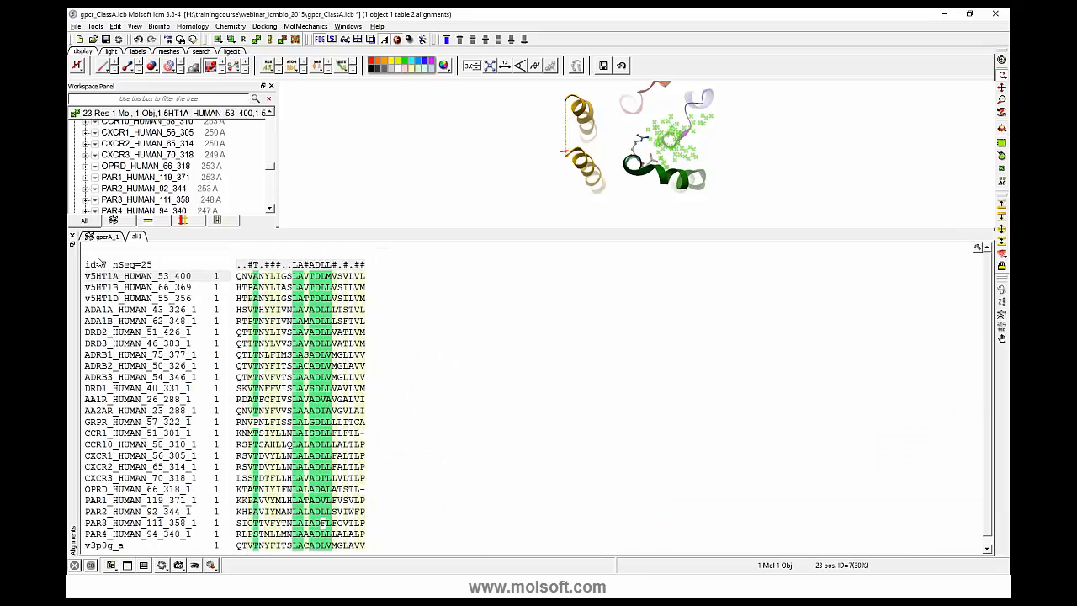
# - Rename the extracted alignment as TM1
pyautogui.click(114, 239)
pyautogui.click(136, 237)
pyautogui.rightClick(131, 240)
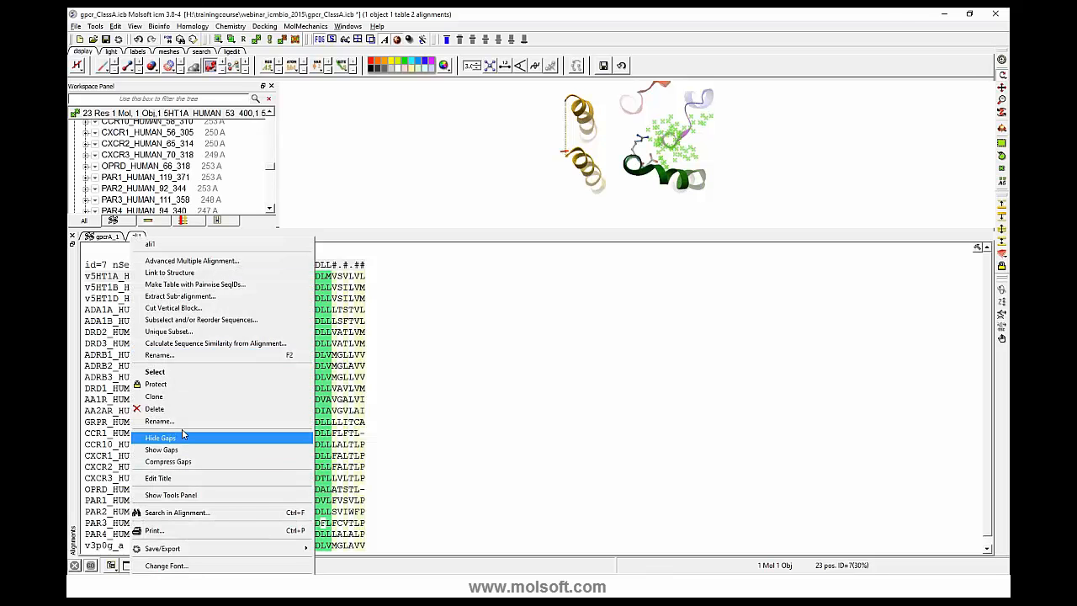
pyautogui.click(177, 421)
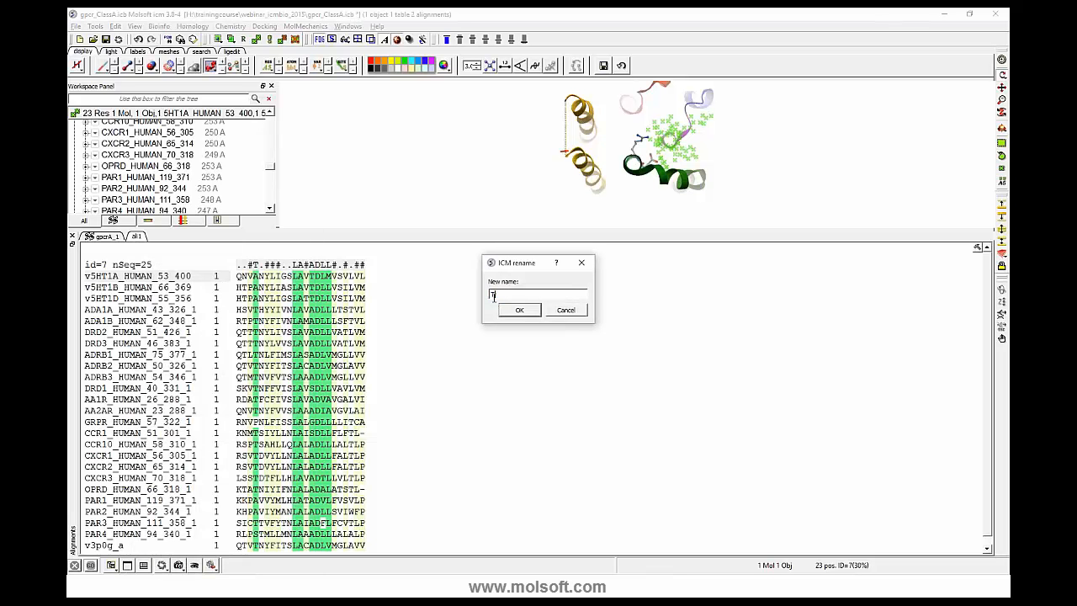
pyautogui.click(519, 310)
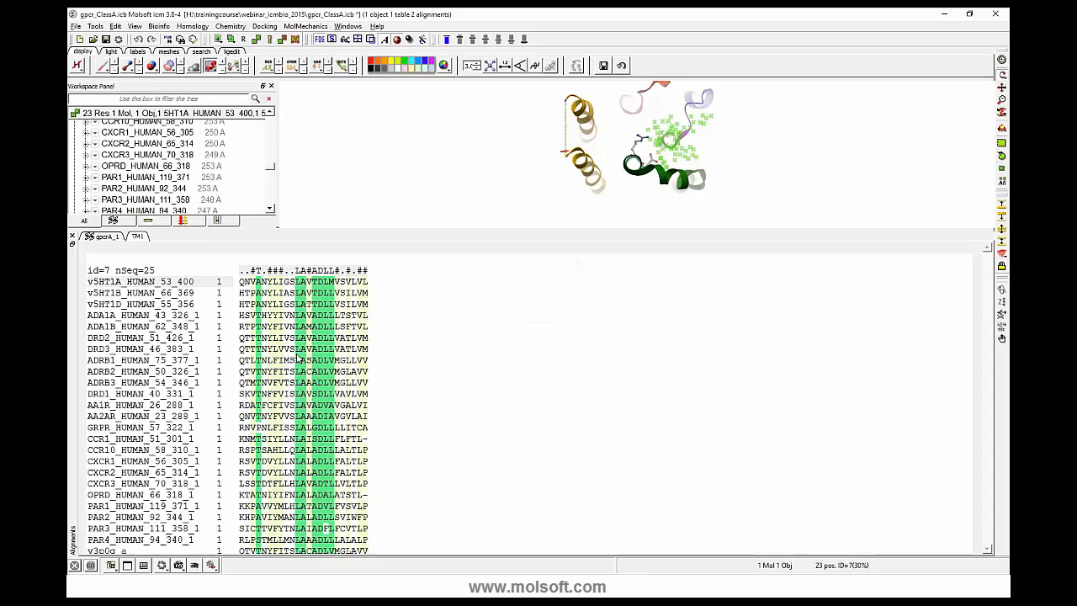
# - Create a residue number table and a residue label table from the selected Transmembrane 1 block of gpcrA_1
pyautogui.click(111, 238)
pyautogui.rightClick(515, 327)
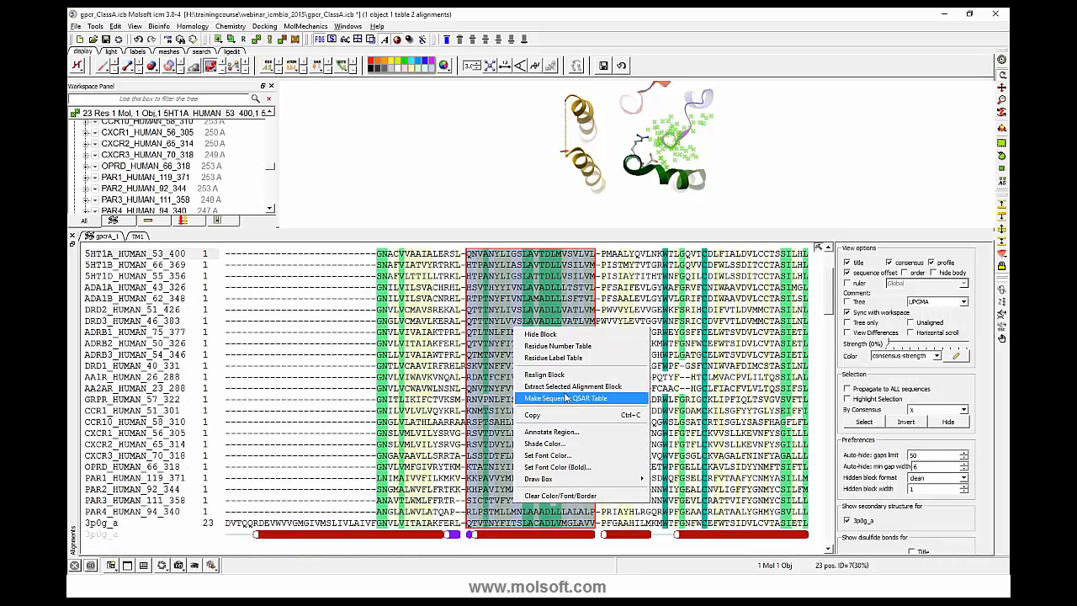
pyautogui.click(562, 346)
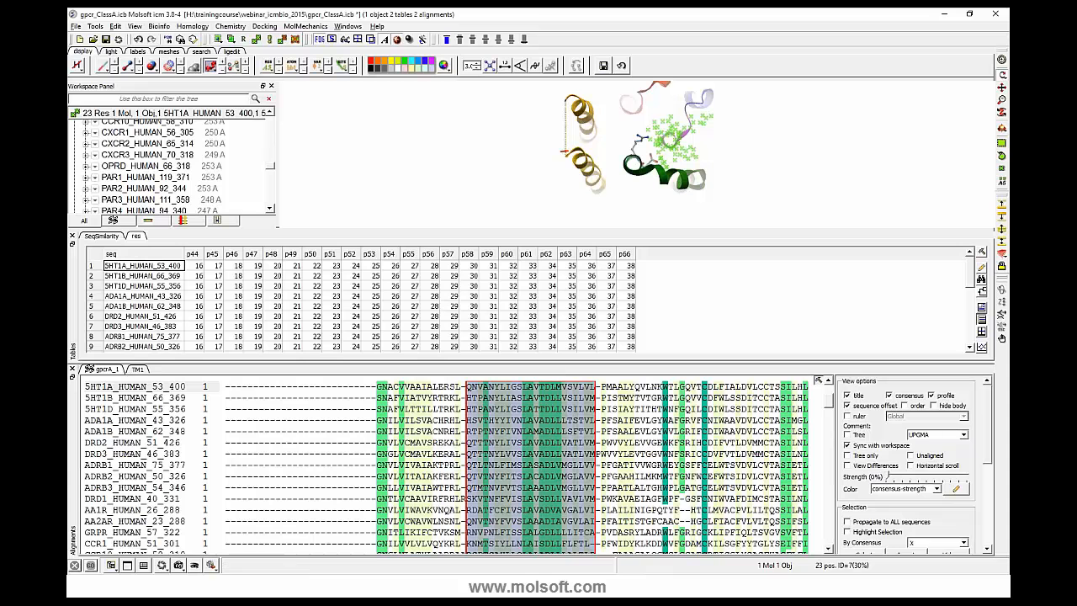
pyautogui.rightClick(537, 418)
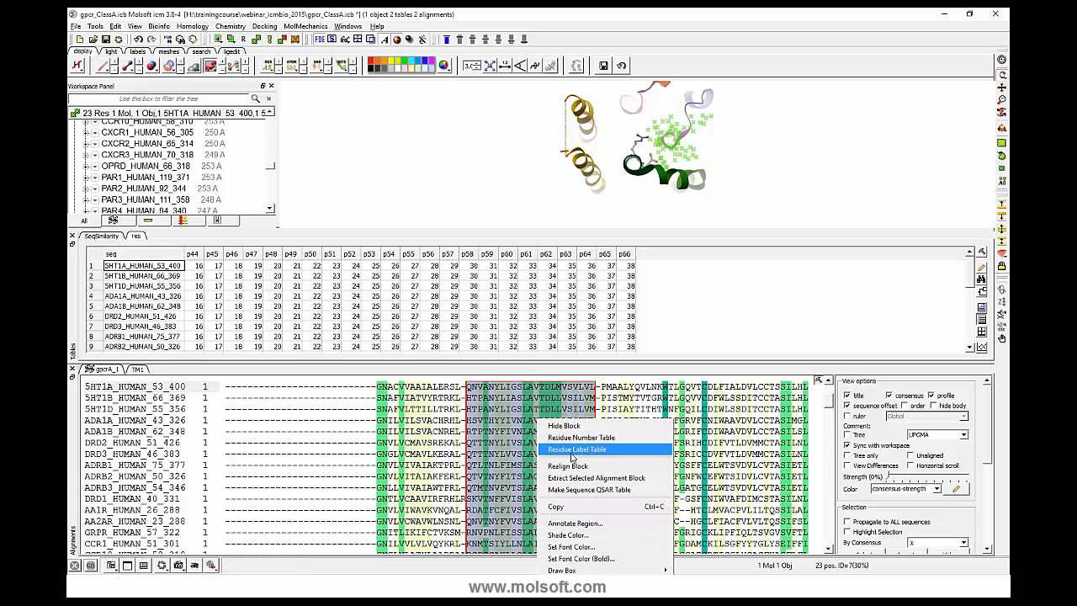
pyautogui.click(572, 451)
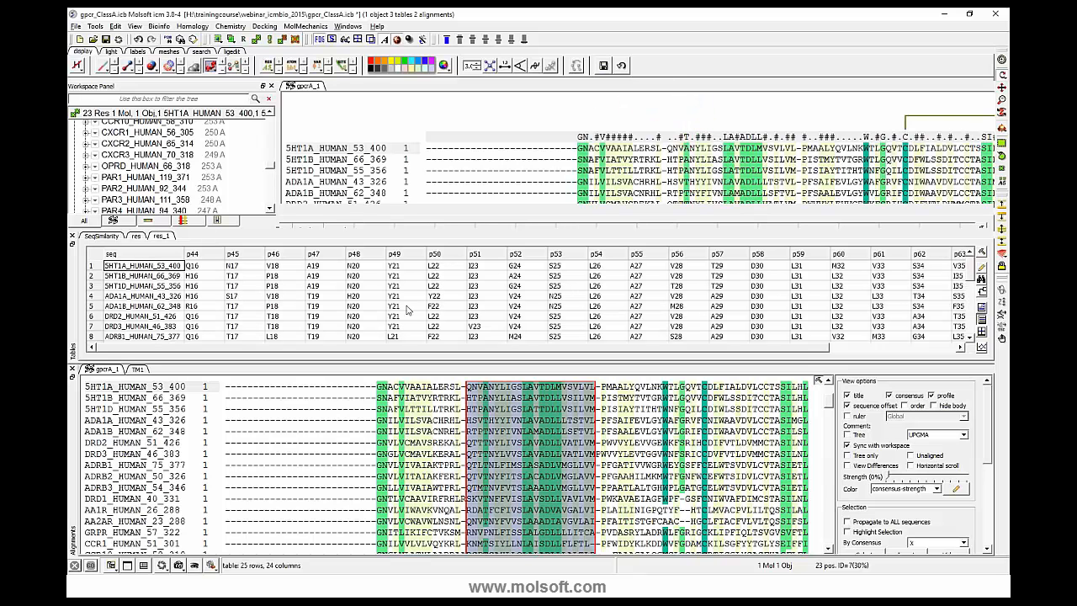
# - Hide the selected Transmembrane 1 block across the sequences of the gpcrA_1 alignment
pyautogui.scroll(-1, 408, 311)
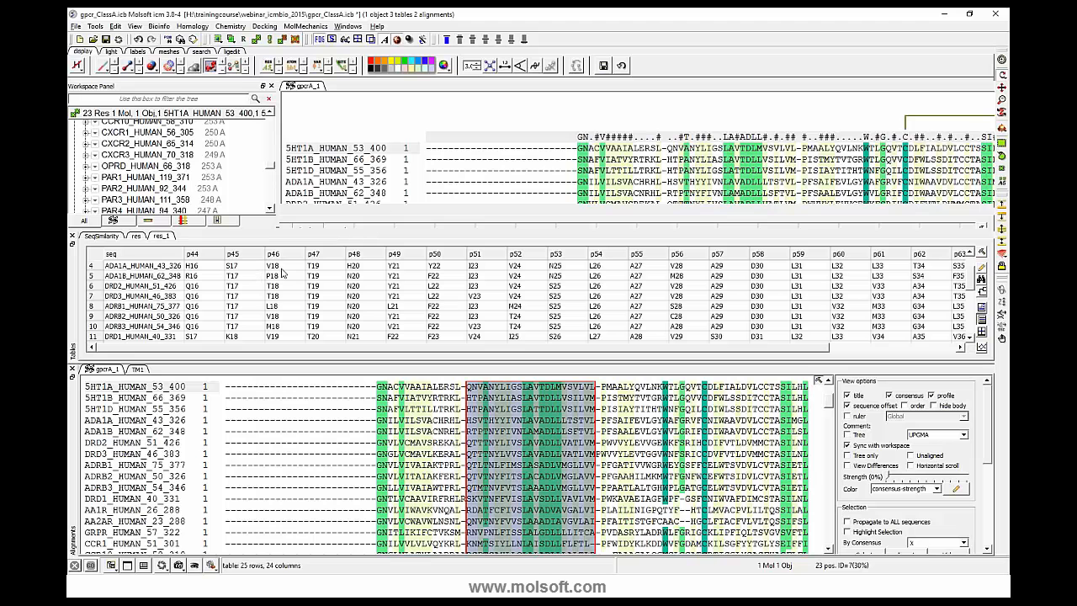
pyautogui.scroll(-2, 284, 273)
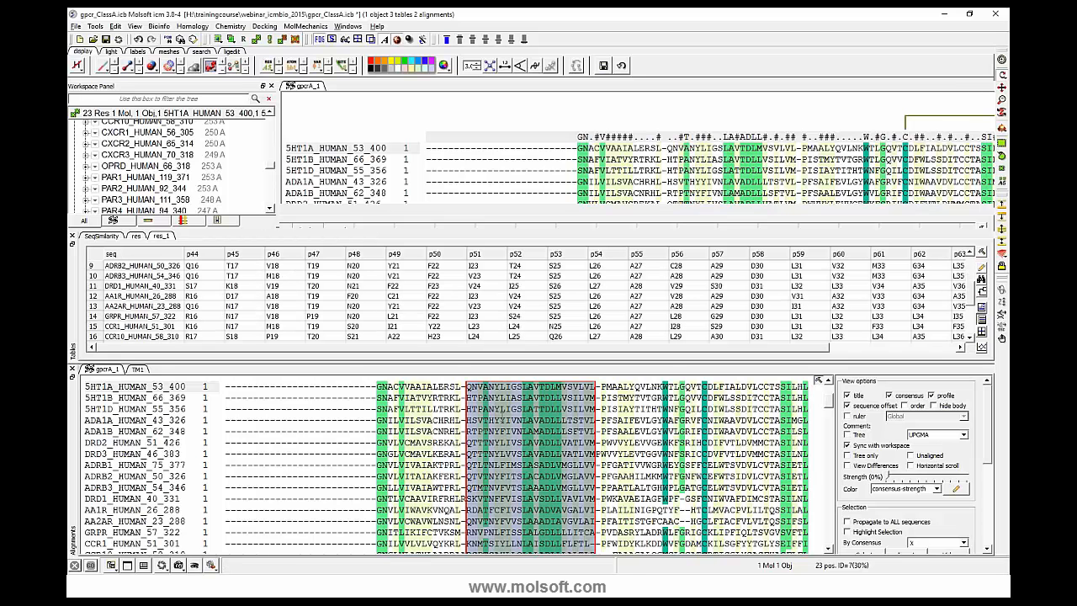
pyautogui.rightClick(503, 418)
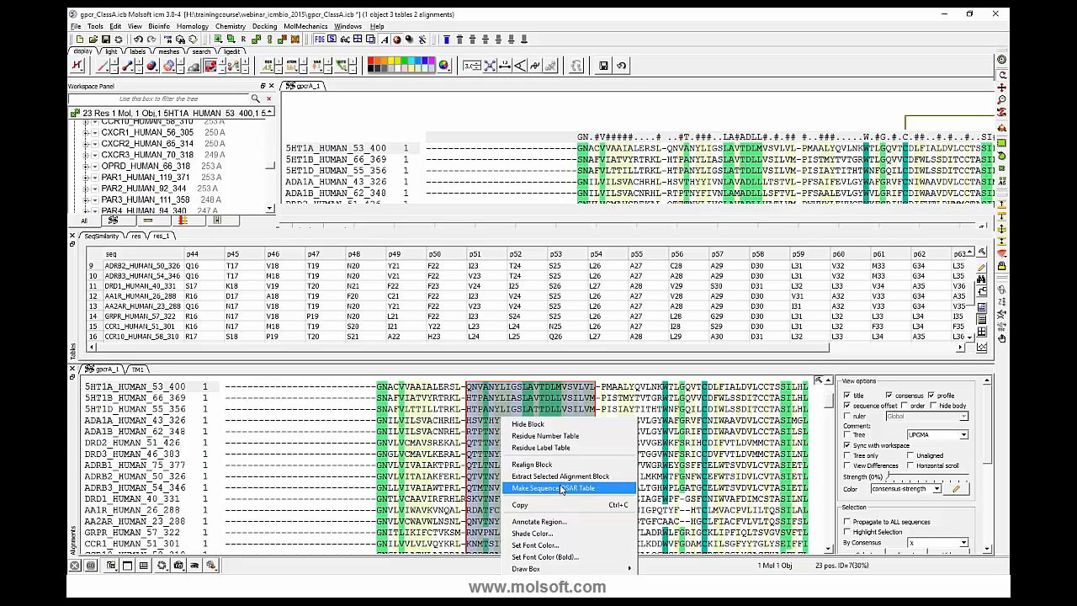
pyautogui.click(526, 424)
pyautogui.moveTo(828, 407); pyautogui.dragTo(830, 412)
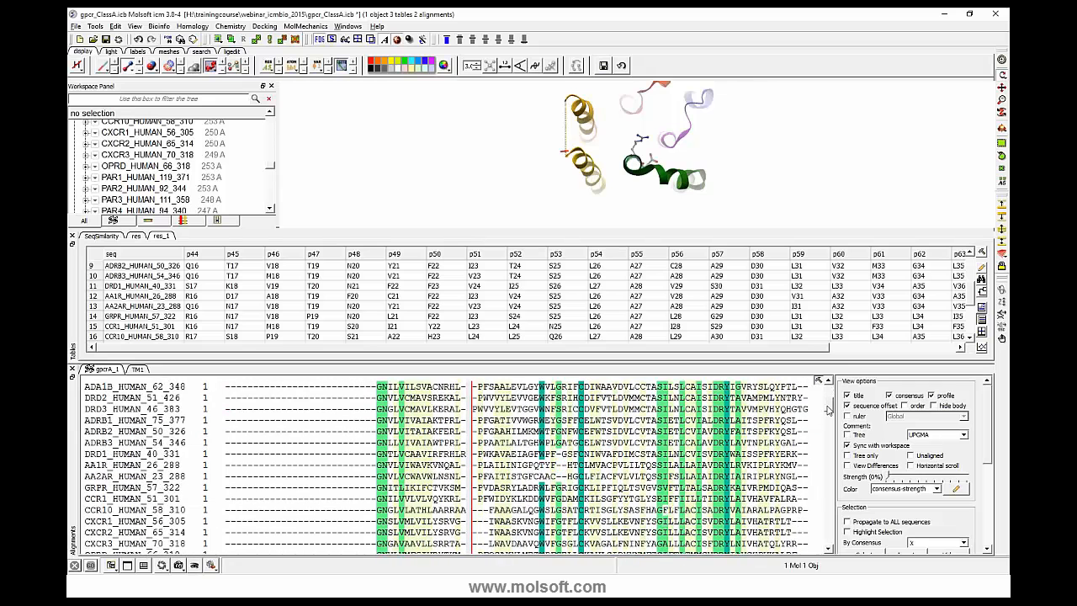
# - Set the hidden block format of the alignment to from-to
pyautogui.scroll(-5, 983, 497)
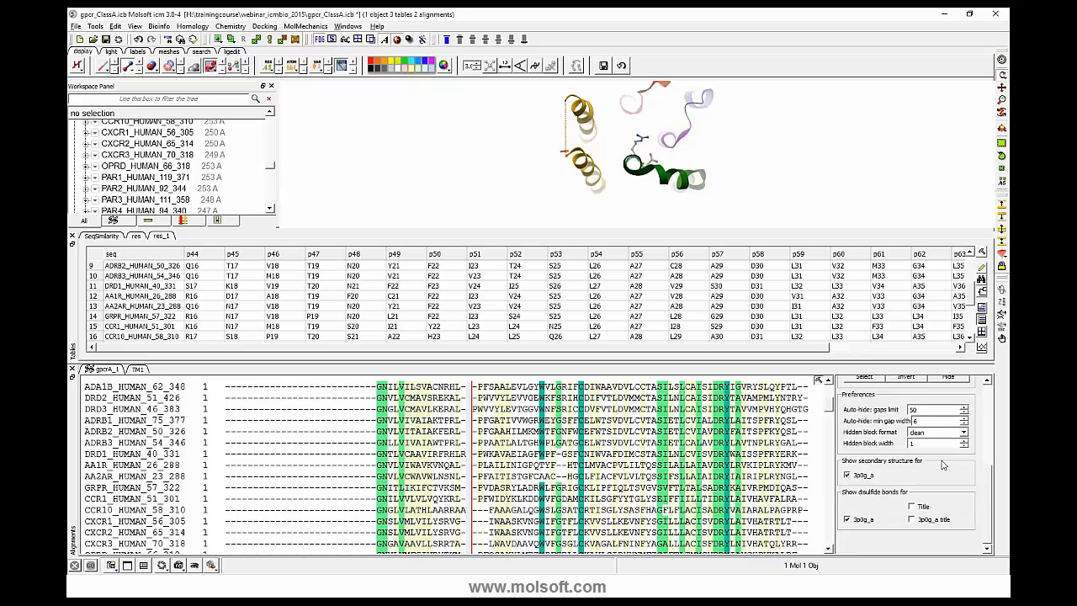
pyautogui.click(959, 432)
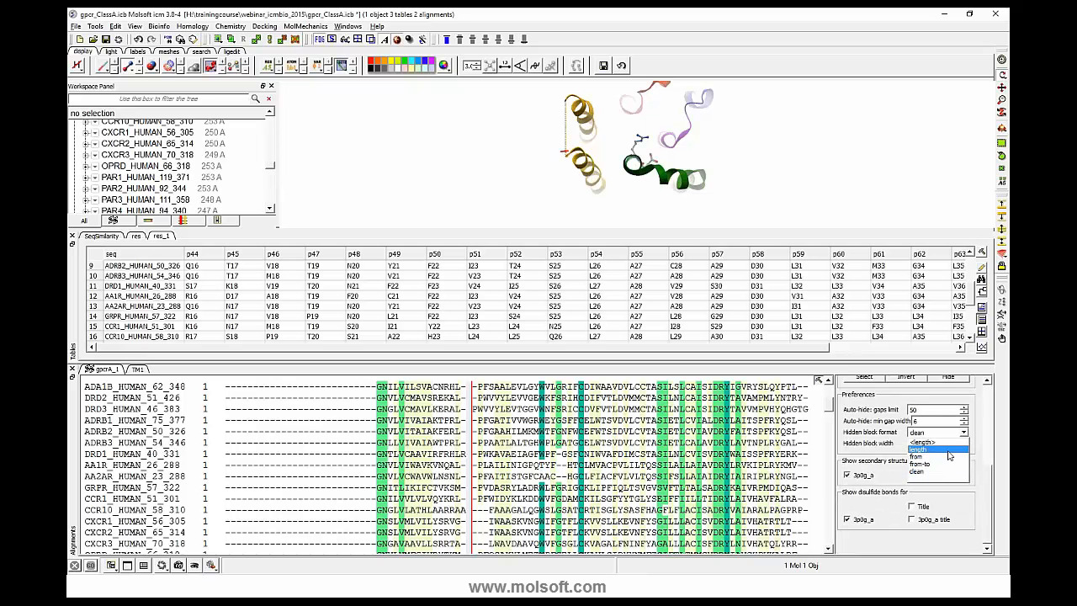
pyautogui.click(944, 467)
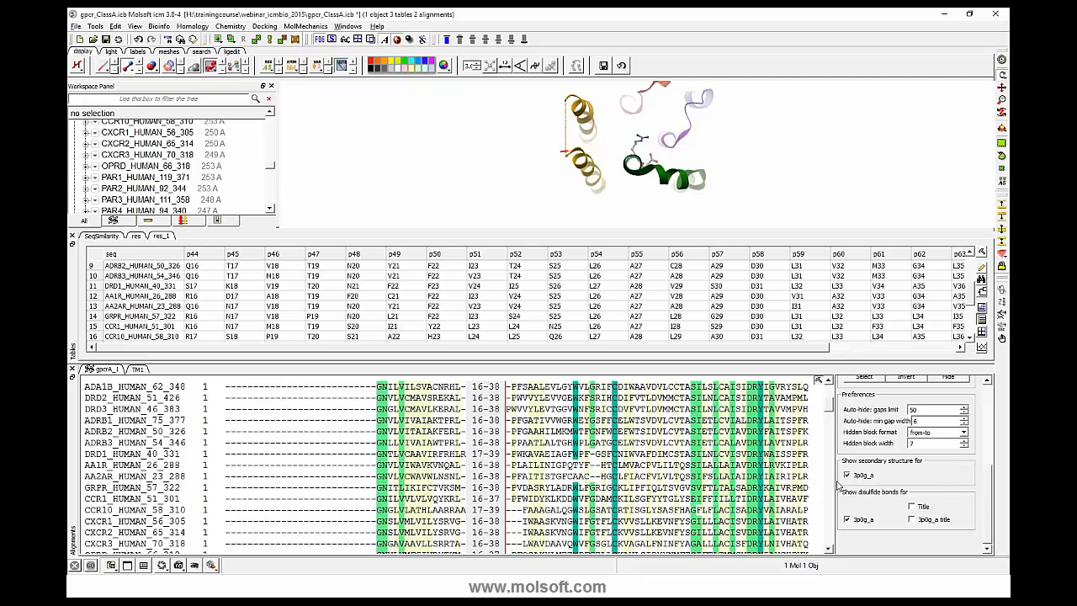
pyautogui.scroll(5, 836, 485)
pyautogui.scroll(-10, 673, 484)
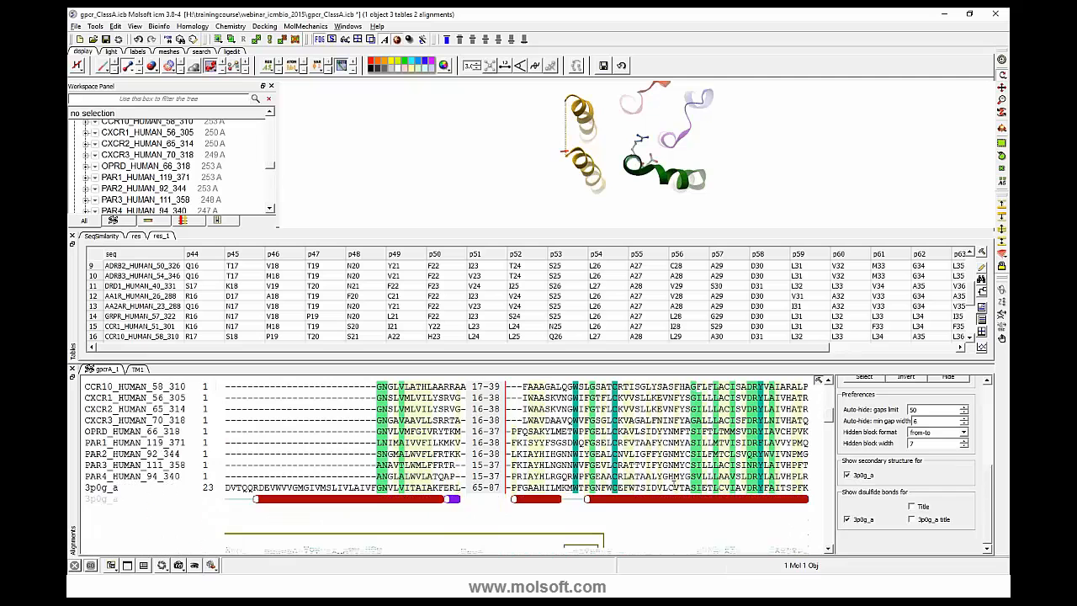
pyautogui.scroll(-3, 673, 484)
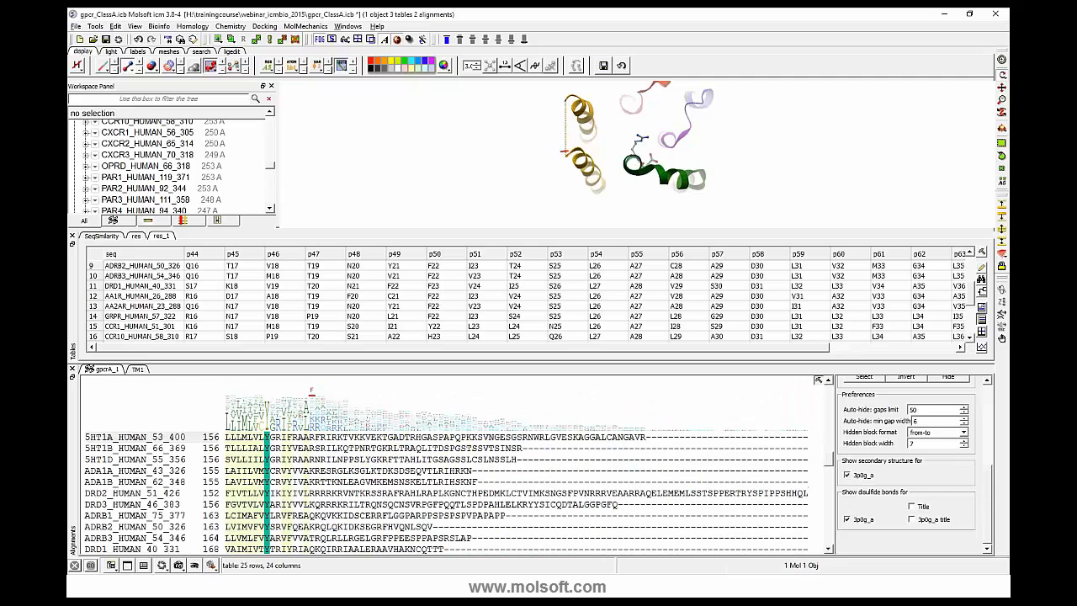
# - Hide the tables and the alignments, and turn the receptor structure to a side view of its helices
pyautogui.click(72, 236)
pyautogui.click(73, 236)
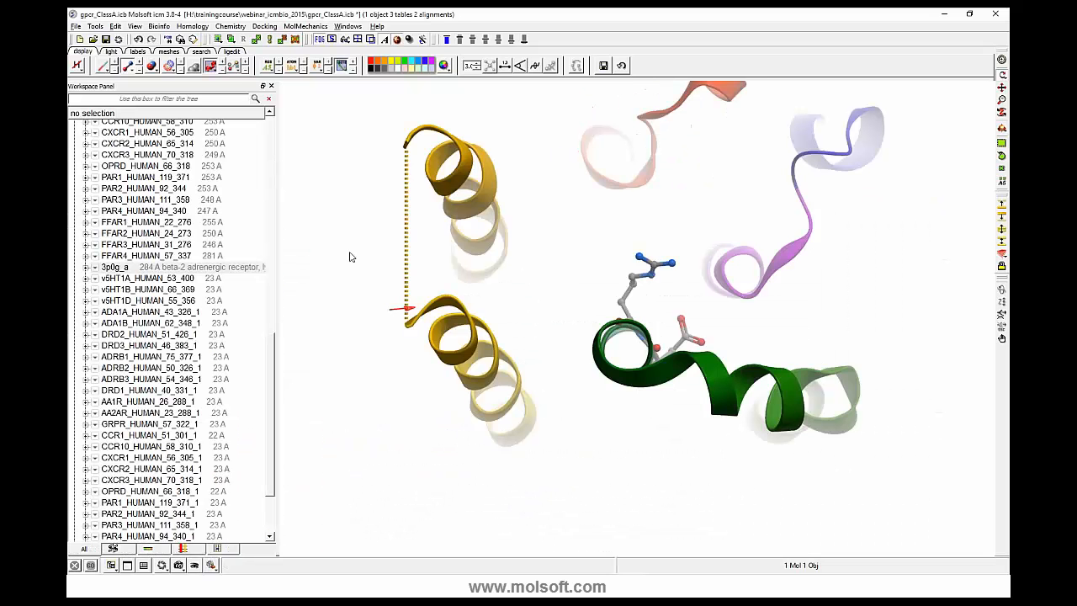
pyautogui.moveTo(312, 223); pyautogui.dragTo(313, 295)
pyautogui.moveTo(383, 399); pyautogui.dragTo(558, 402)
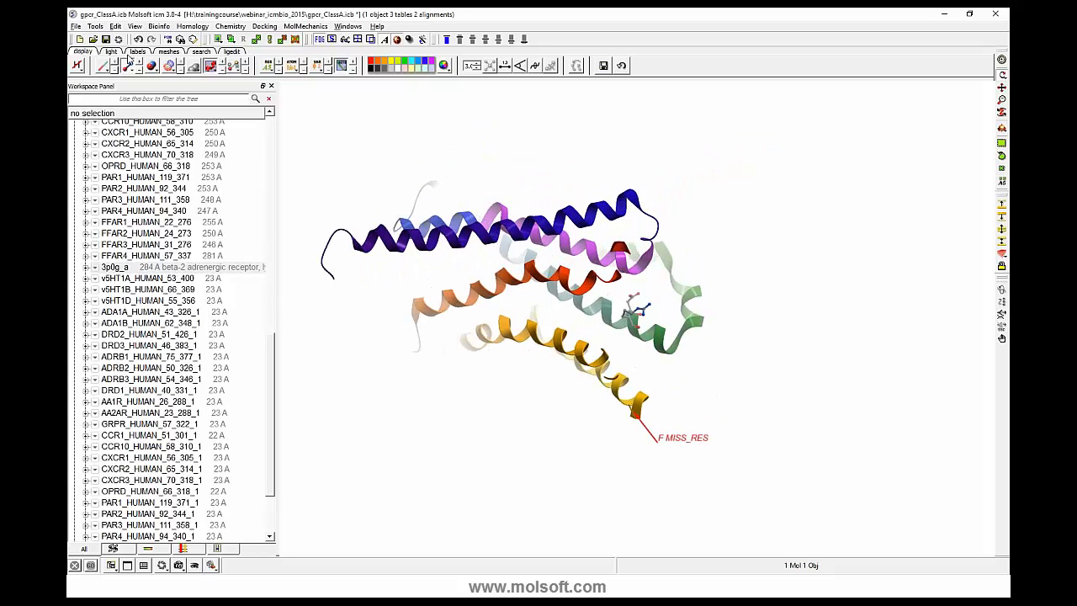
# - Look through the available online search databases and the NCBI BLAST search options
pyautogui.click(200, 53)
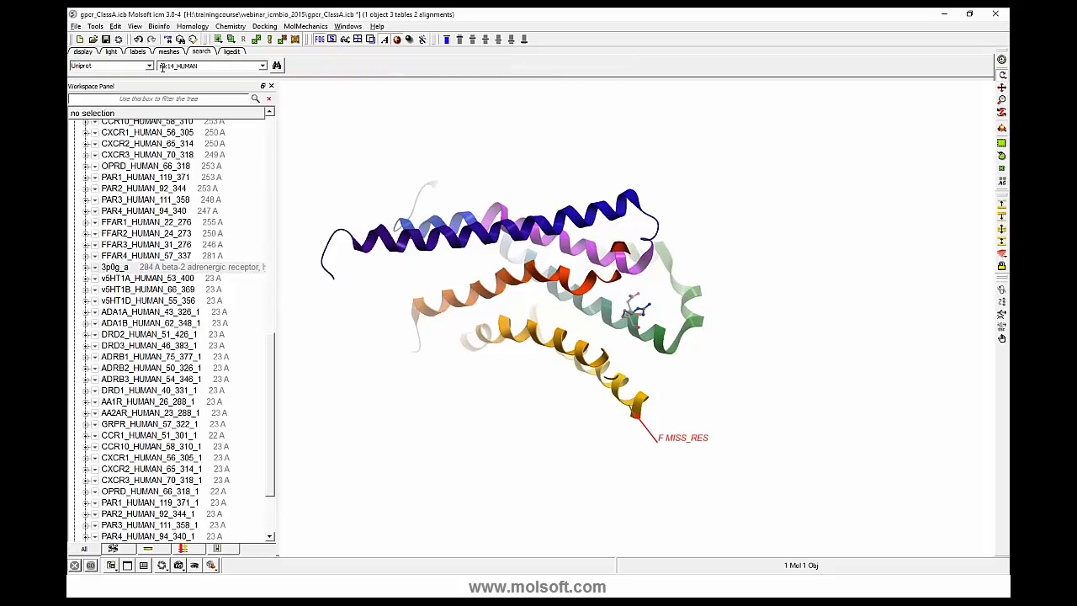
pyautogui.click(149, 67)
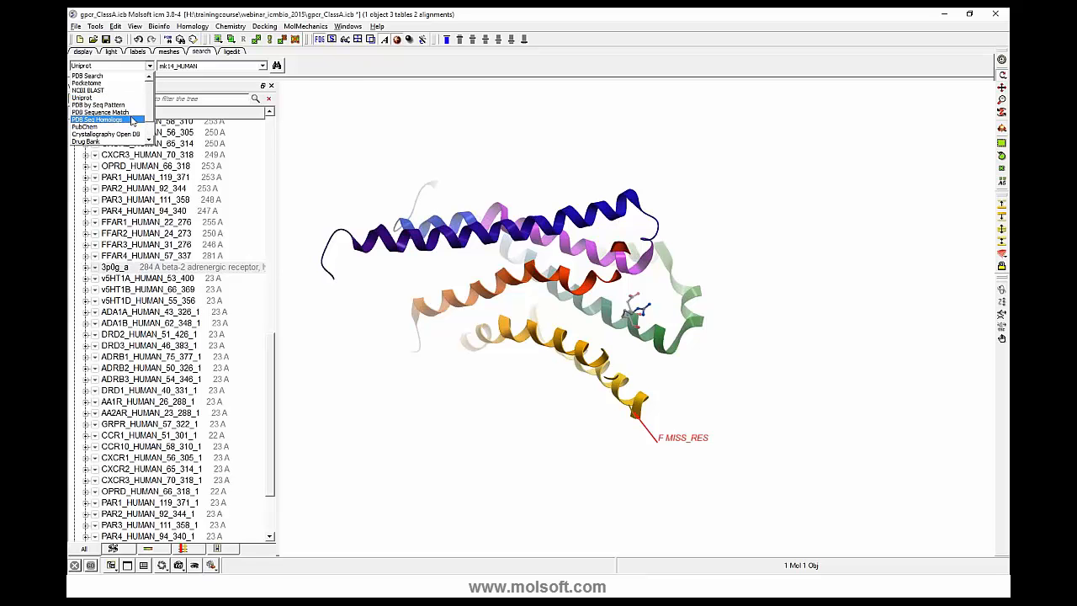
pyautogui.click(151, 132)
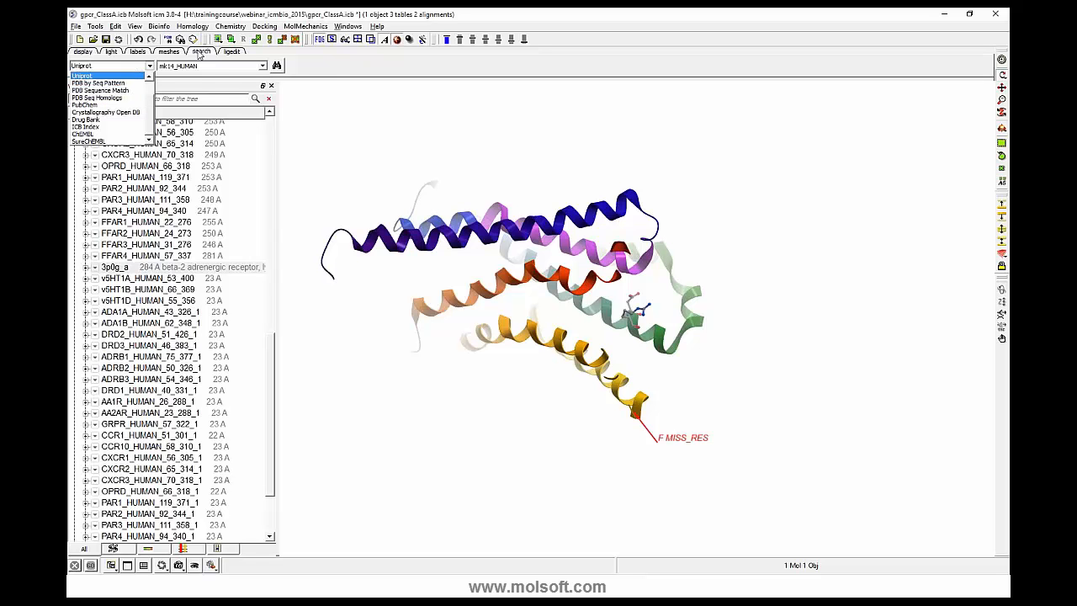
pyautogui.click(151, 91)
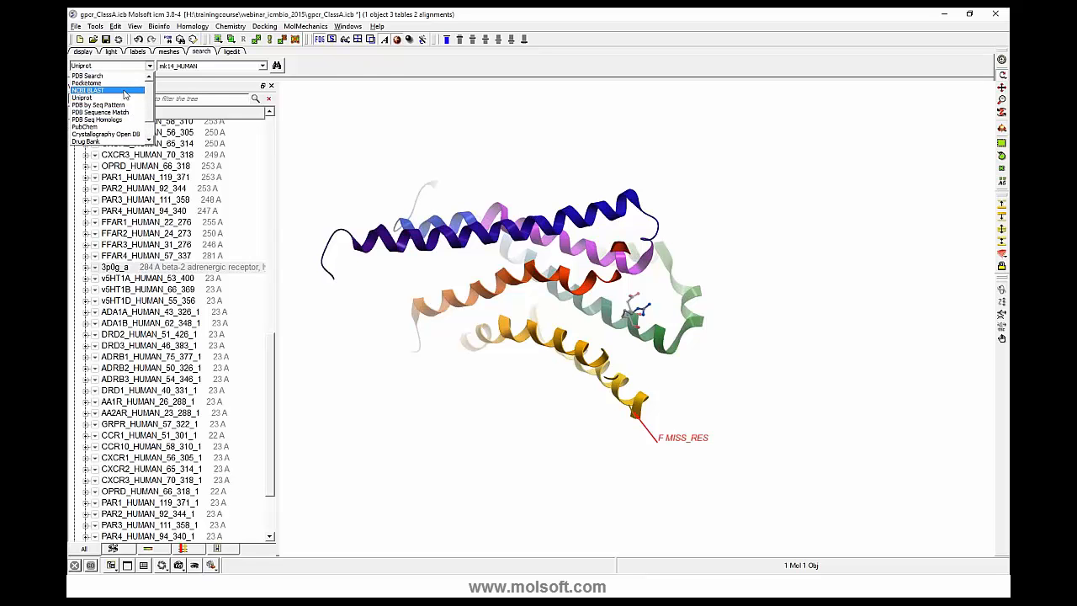
pyautogui.click(124, 90)
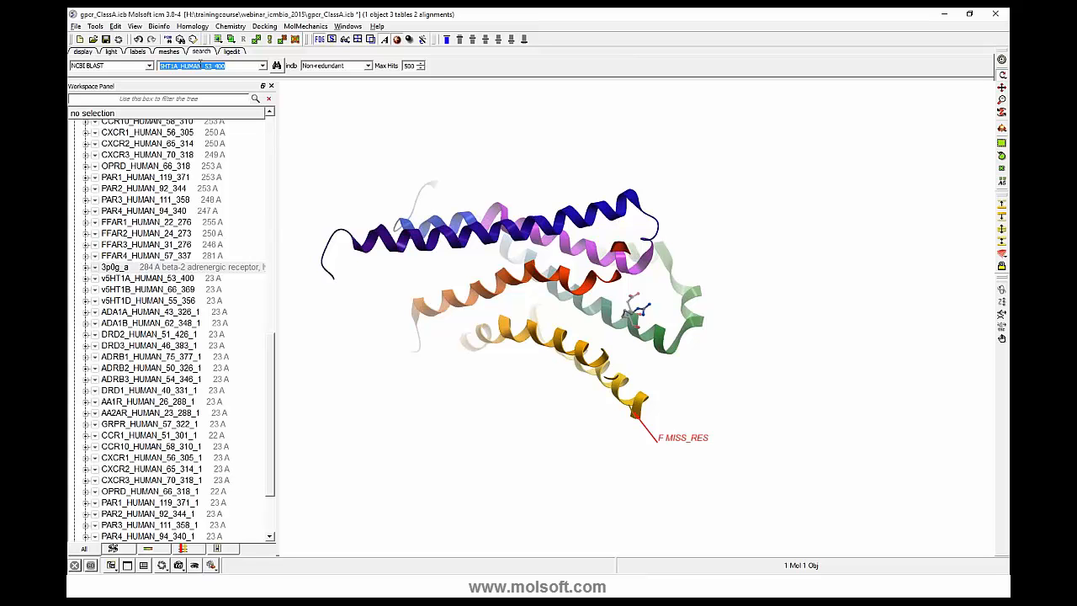
# - Search Uniprot for ffar4_human and load its sequence into the workspace
pyautogui.click(149, 65)
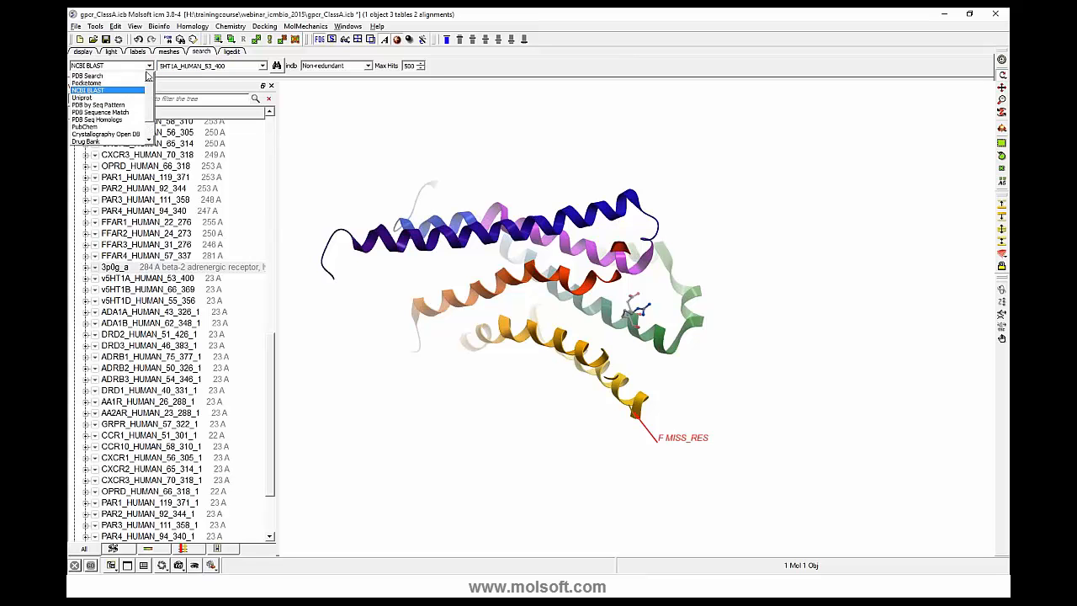
pyautogui.click(82, 98)
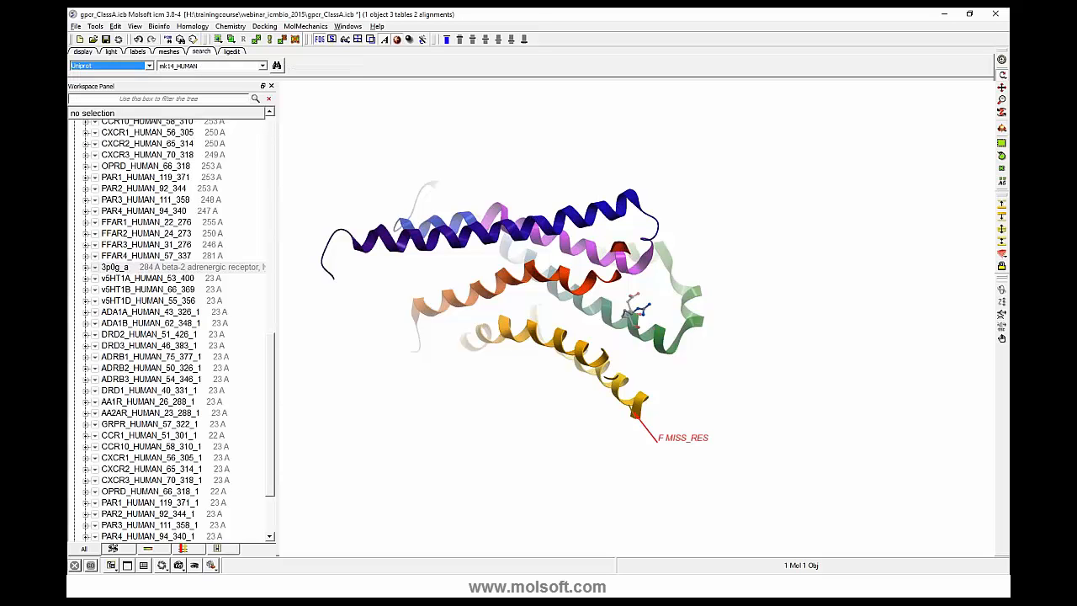
pyautogui.doubleClick(171, 66)
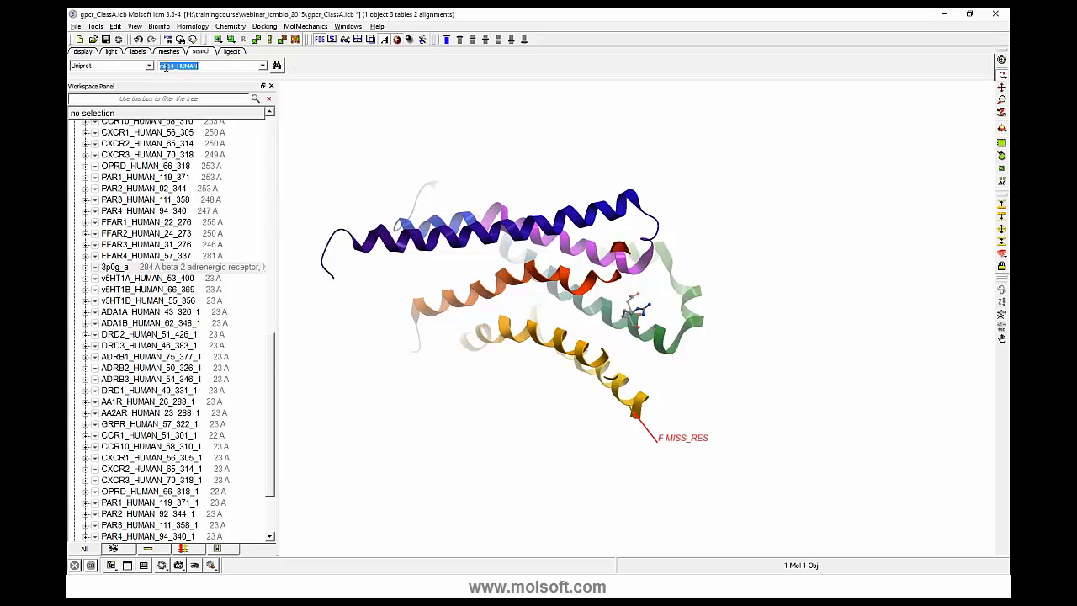
pyautogui.write('ffar4_human')
pyautogui.press('Return')
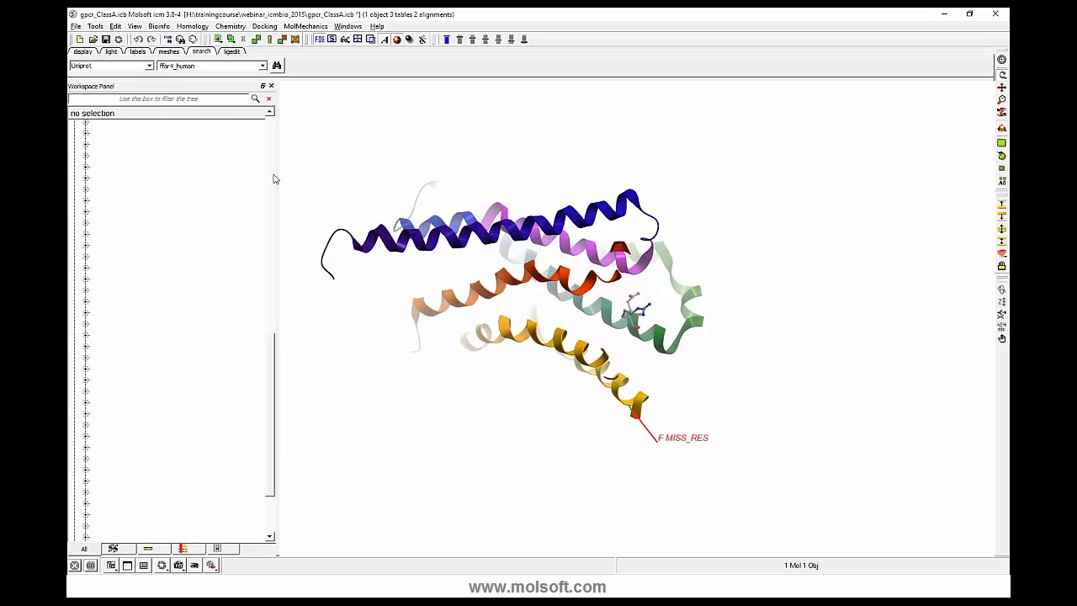
pyautogui.moveTo(271, 420); pyautogui.dragTo(274, 471)
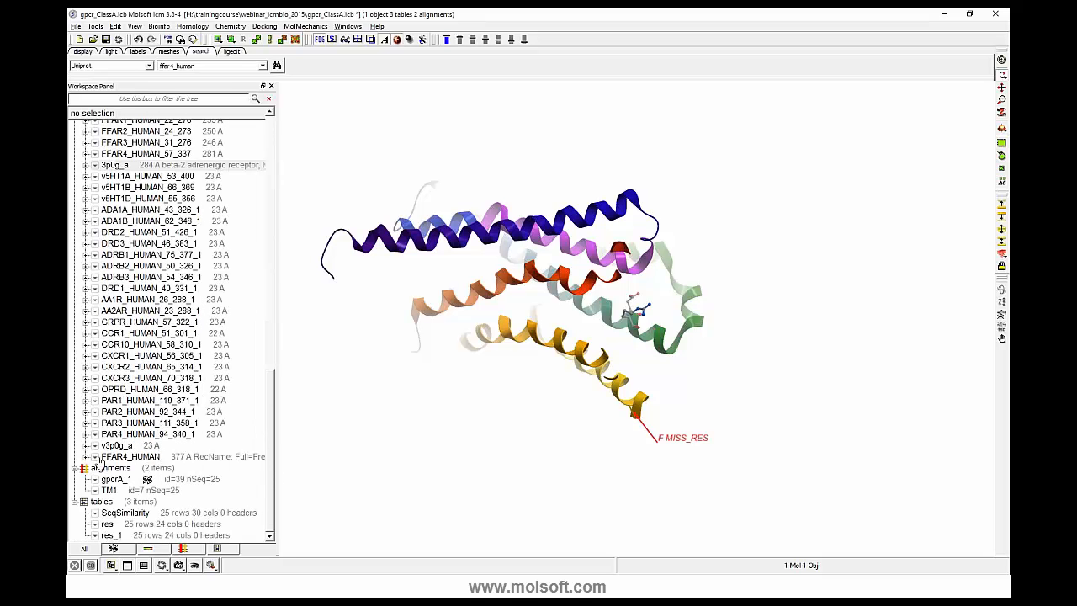
# - Run an NCBI BLAST search with FFAR4_HUMAN against Sequences from PDB, with a maximum of 100 hits
pyautogui.click(149, 67)
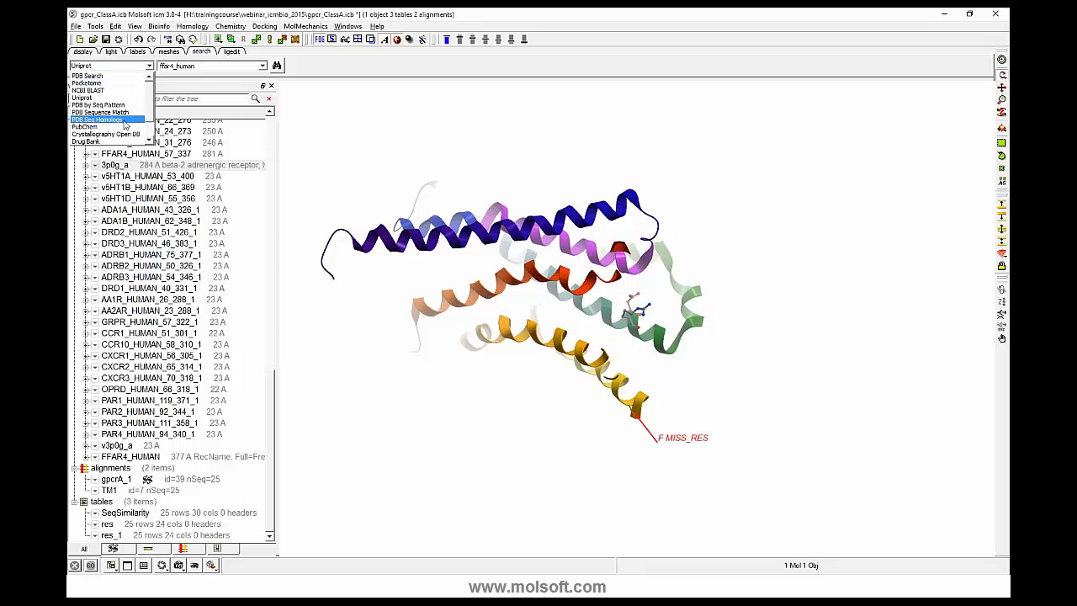
pyautogui.click(116, 97)
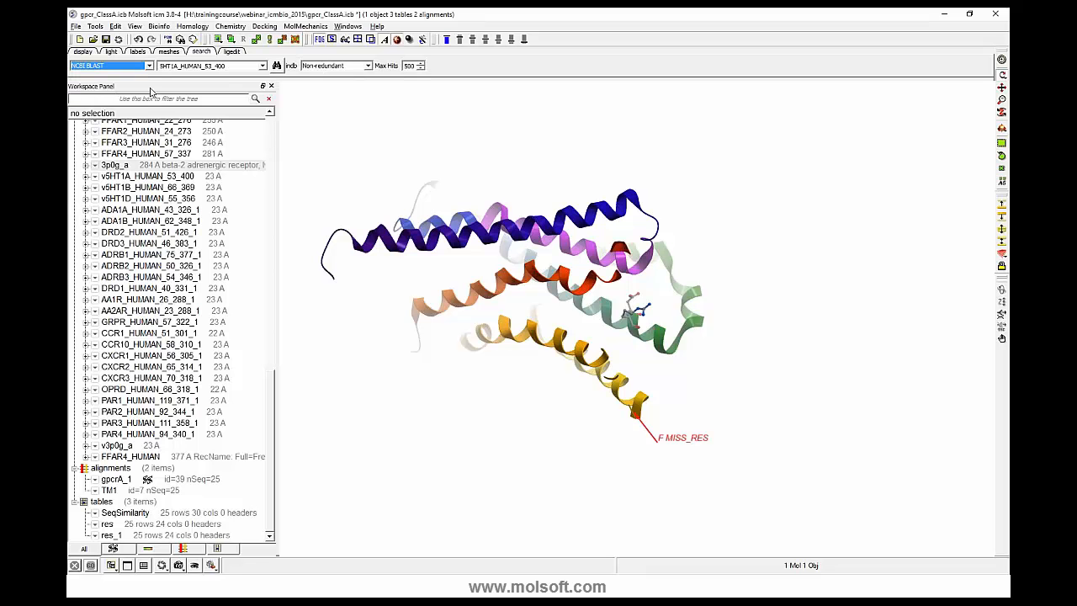
pyautogui.click(261, 66)
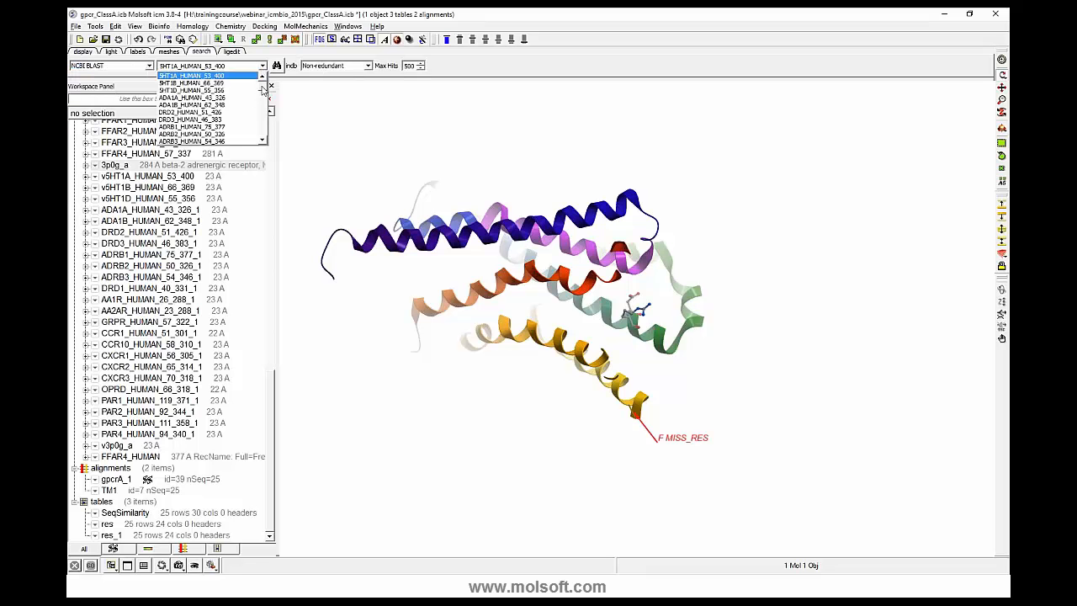
pyautogui.moveTo(262, 90); pyautogui.dragTo(269, 143)
pyautogui.click(206, 140)
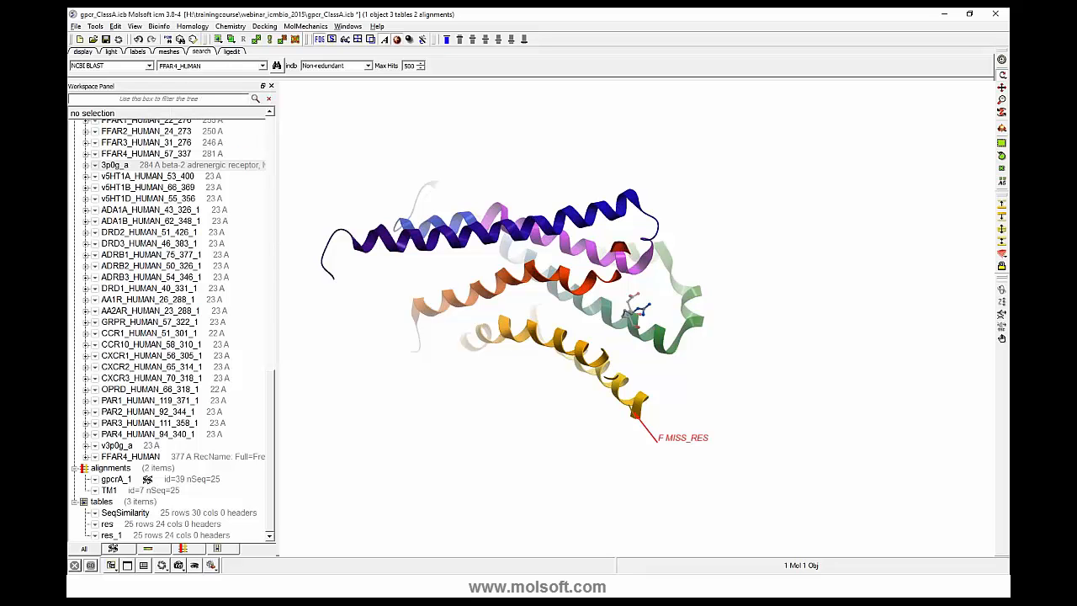
pyautogui.click(367, 67)
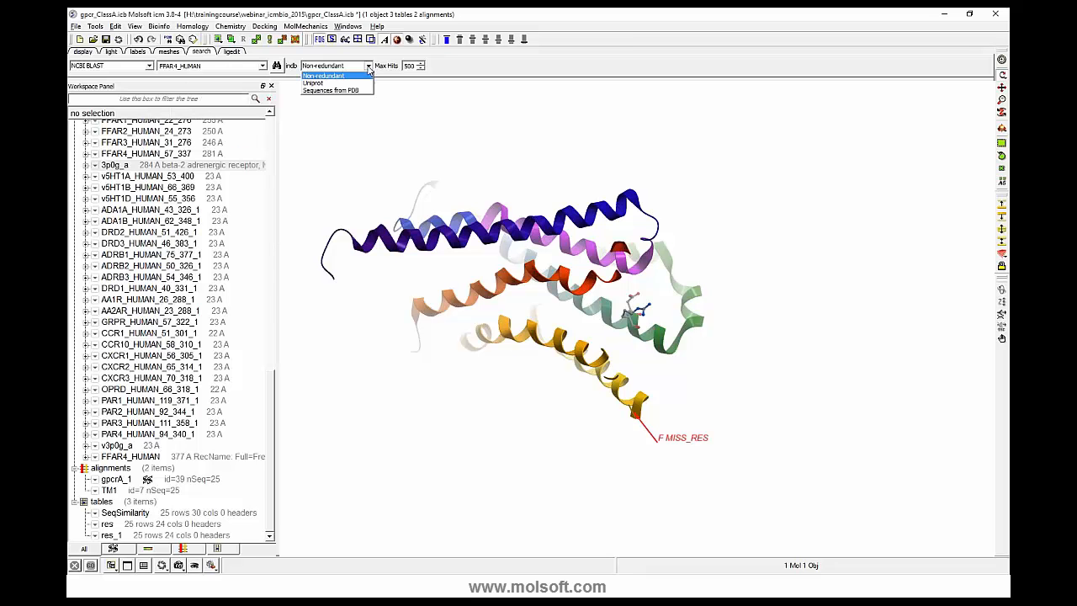
pyautogui.click(333, 91)
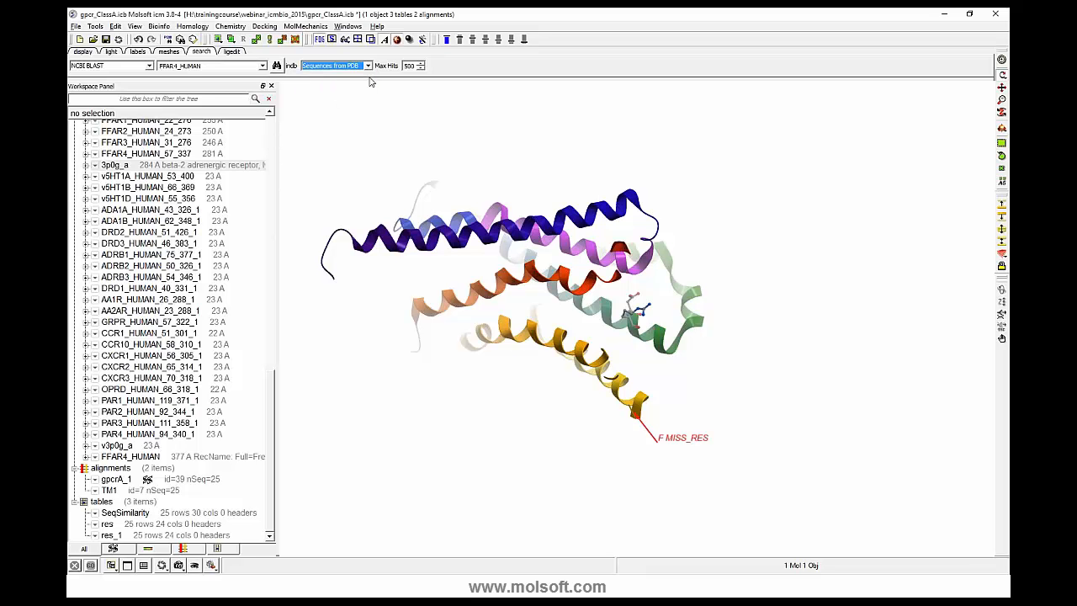
pyautogui.click(409, 65)
pyautogui.click(277, 66)
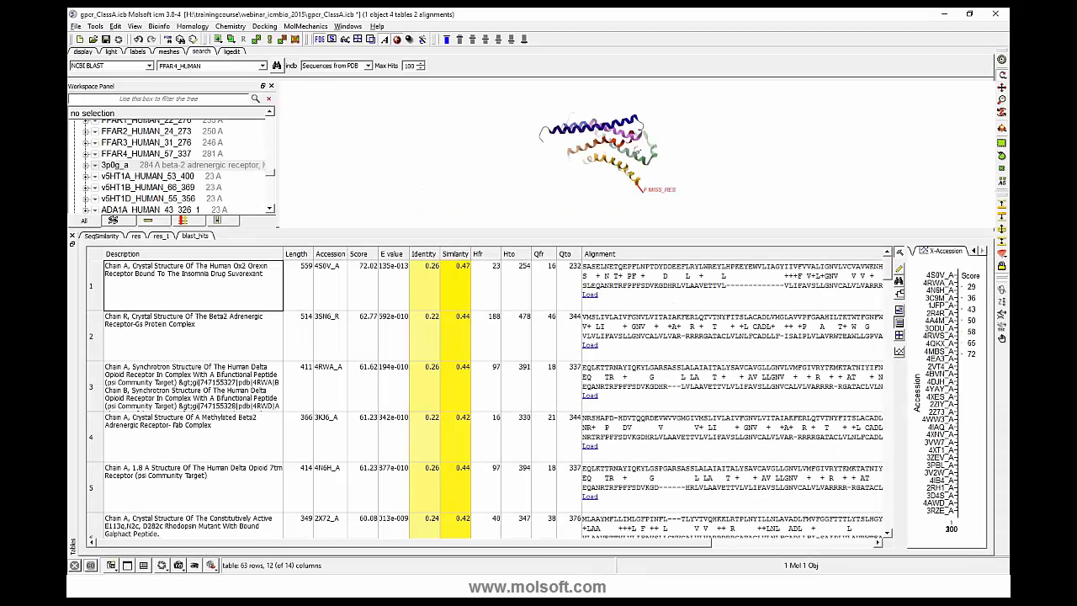
# - Close the workspace tree, enlarge the BLAST hits table and widen its accession plot
pyautogui.click(271, 86)
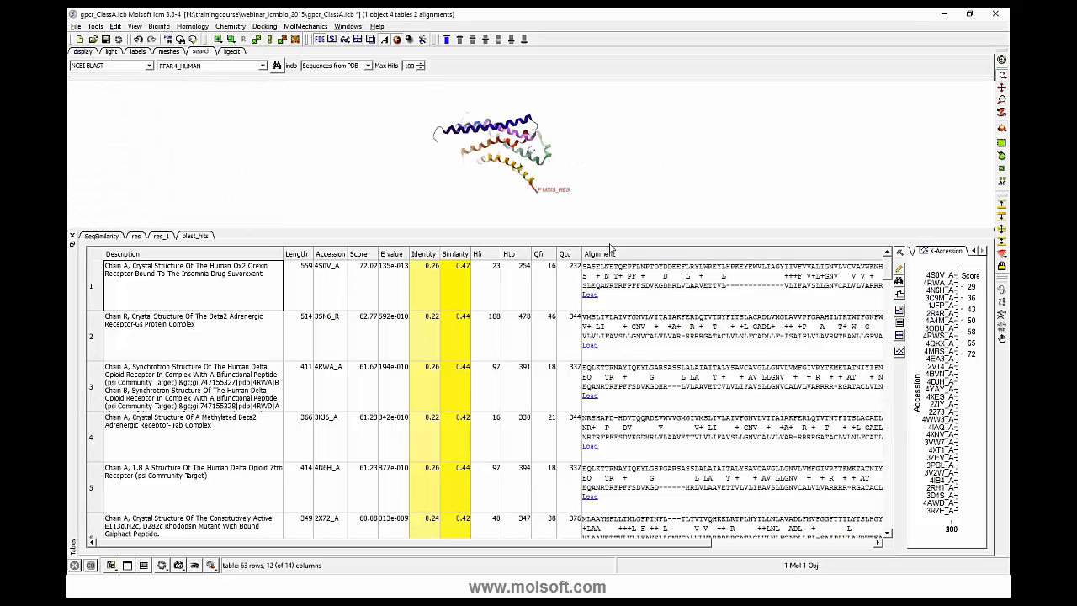
pyautogui.moveTo(604, 229); pyautogui.dragTo(607, 139)
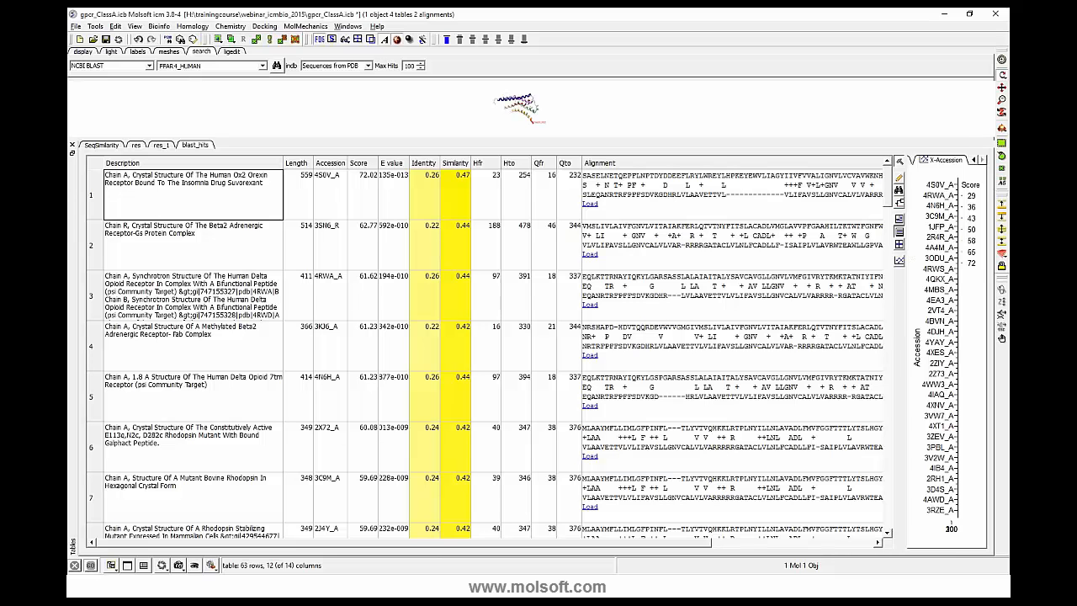
pyautogui.moveTo(906, 248); pyautogui.dragTo(580, 280)
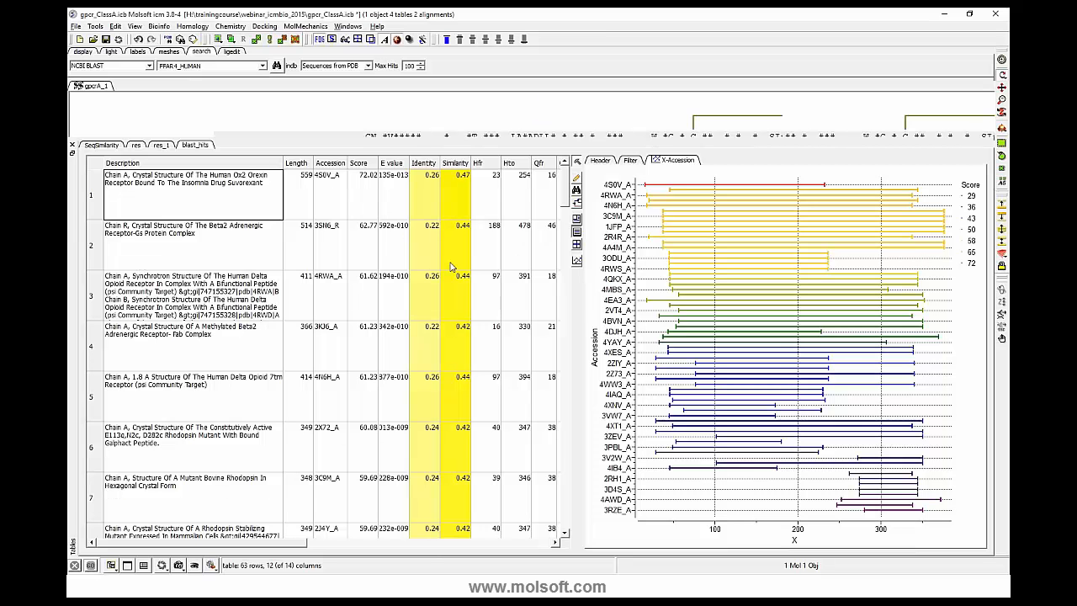
# - Examine the BLAST hits by selecting entries such as 4S0V_A, 2R4R_A and 3ODU_A in the accession plot
pyautogui.scroll(-4, 376, 265)
pyautogui.scroll(4, 376, 265)
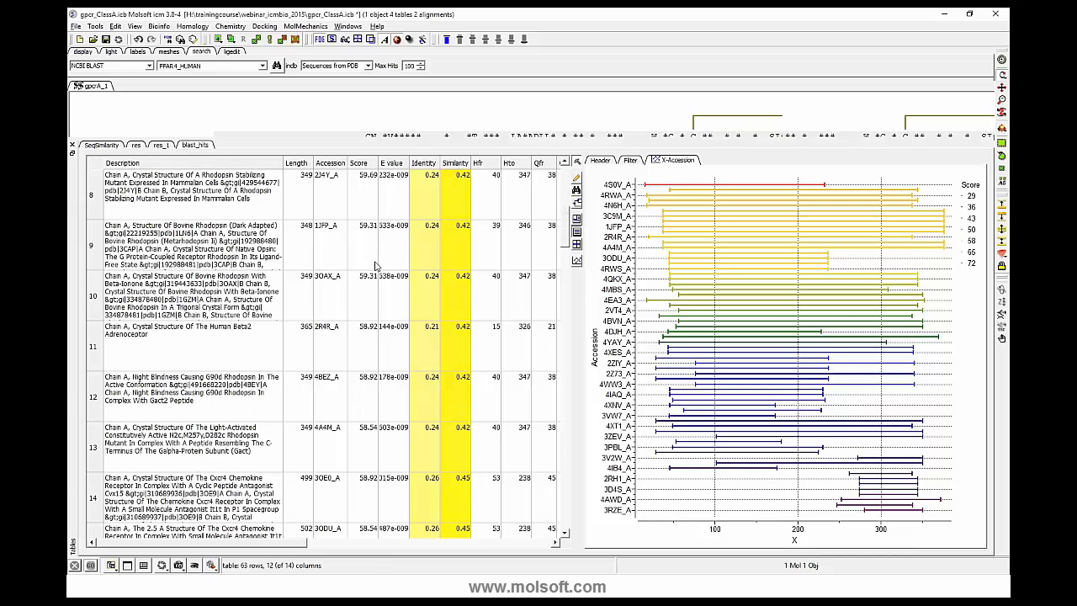
pyautogui.click(661, 187)
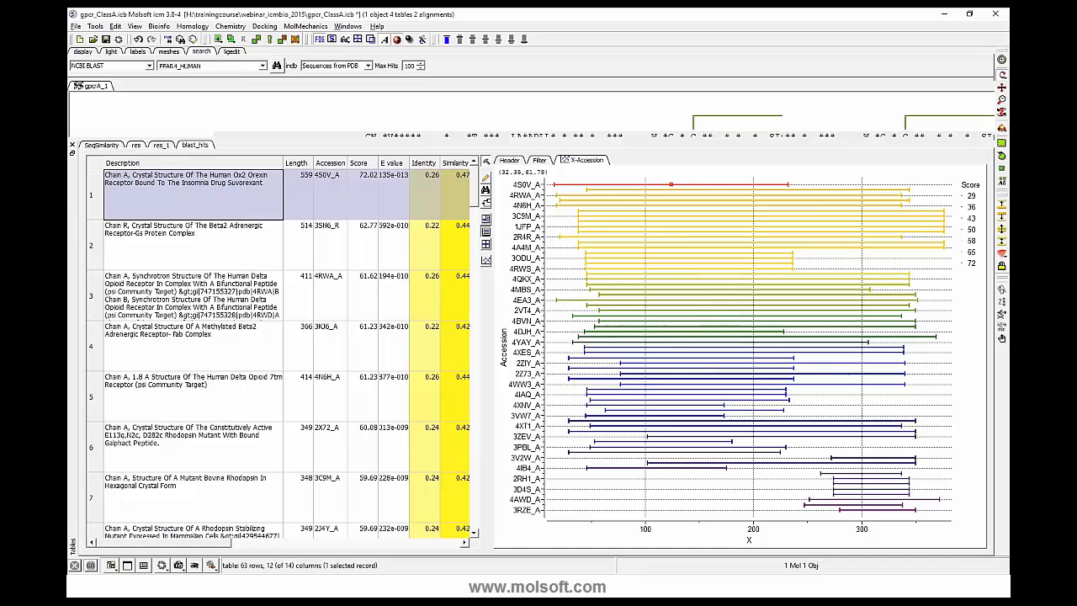
pyautogui.click(655, 201)
pyautogui.click(658, 216)
pyautogui.click(659, 238)
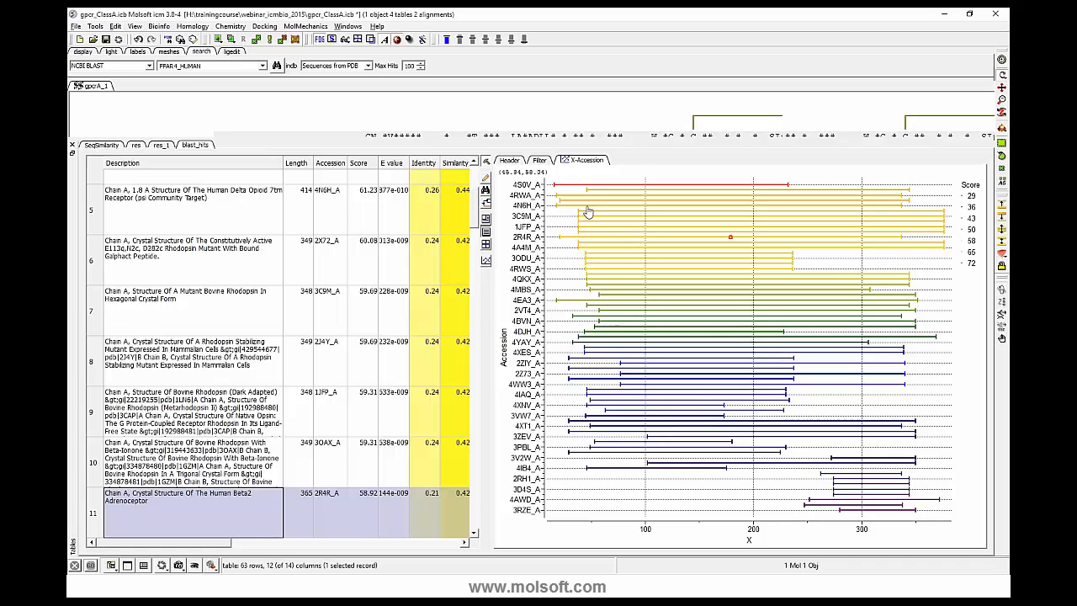
pyautogui.click(652, 258)
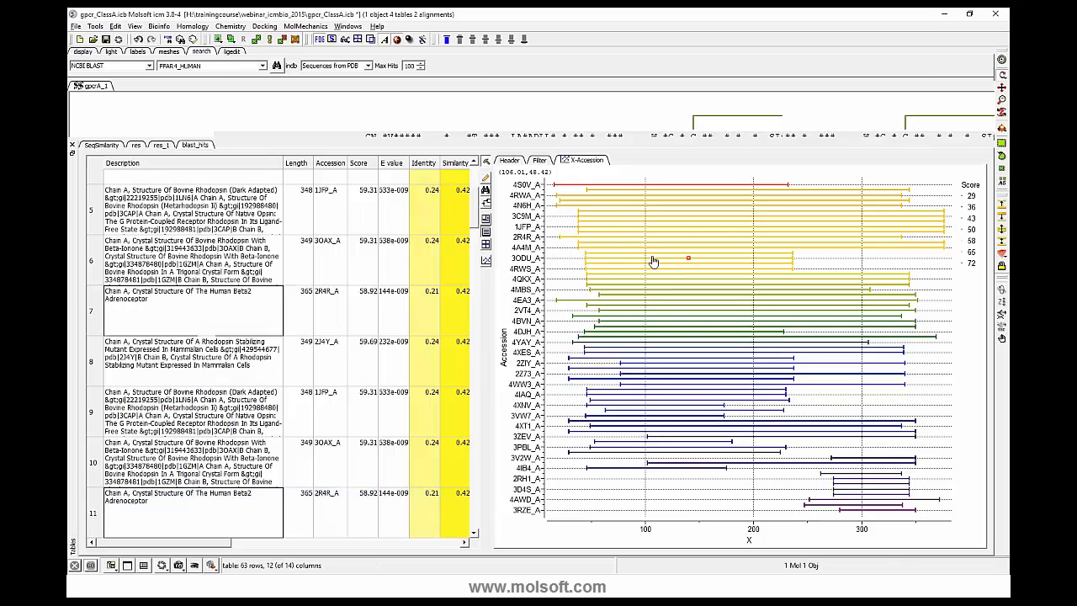
# - Inspect further high-scoring BLAST hits by selecting entries such as 3OAX_A and 3KJ6_A in the accession plot and the 4N6H_A table row
pyautogui.click(686, 227)
pyautogui.click(682, 232)
pyautogui.click(680, 211)
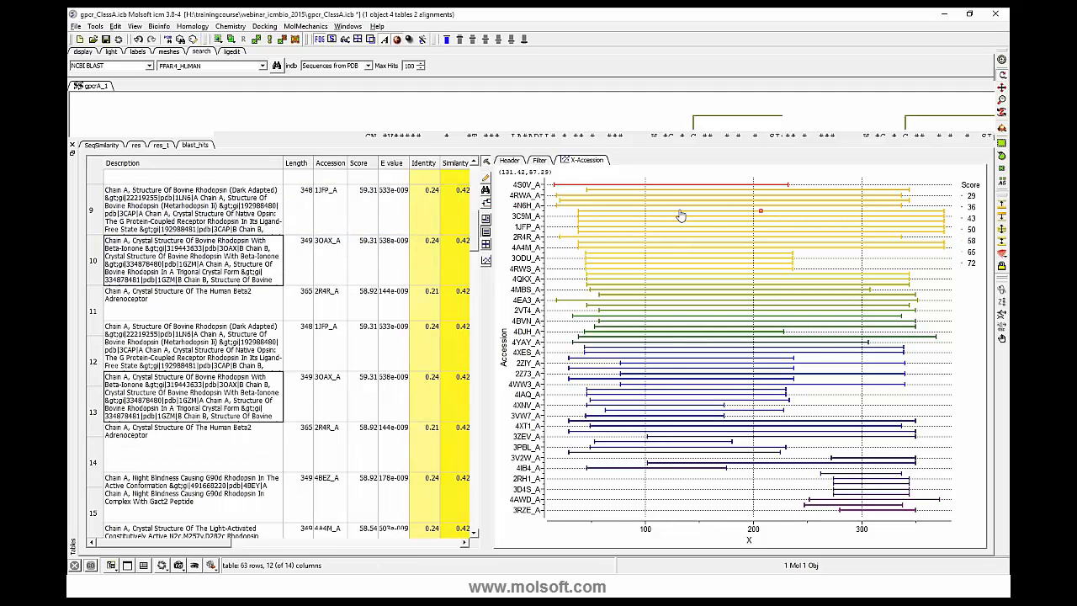
pyautogui.click(687, 201)
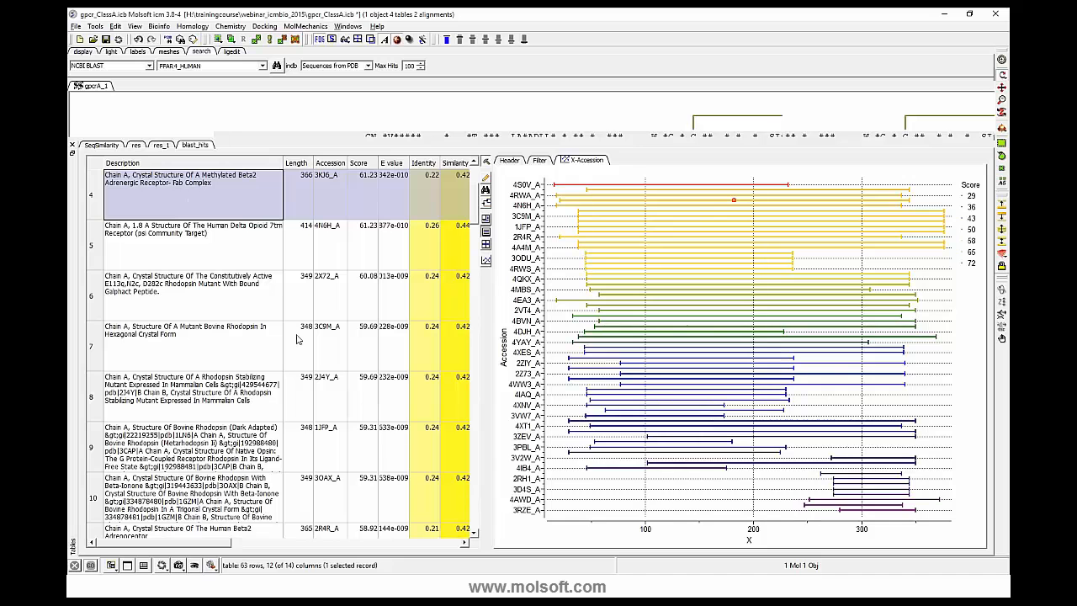
pyautogui.click(187, 245)
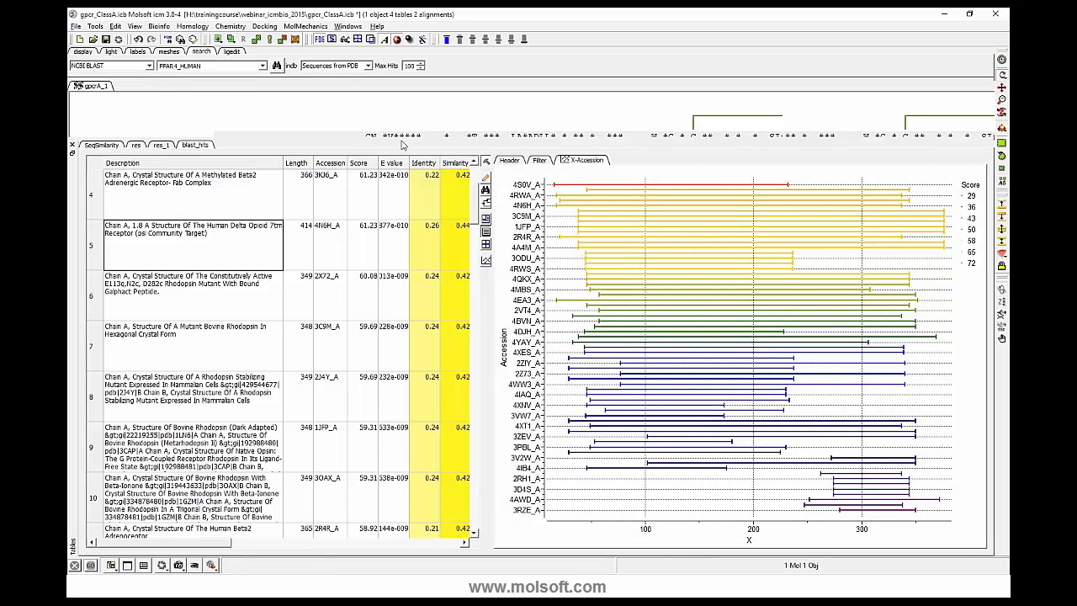
# - Shrink the BLAST hits table to reveal the 3D structure, and restore the window layout with the workspace panel to browse its contents
pyautogui.moveTo(402, 138); pyautogui.dragTo(397, 315)
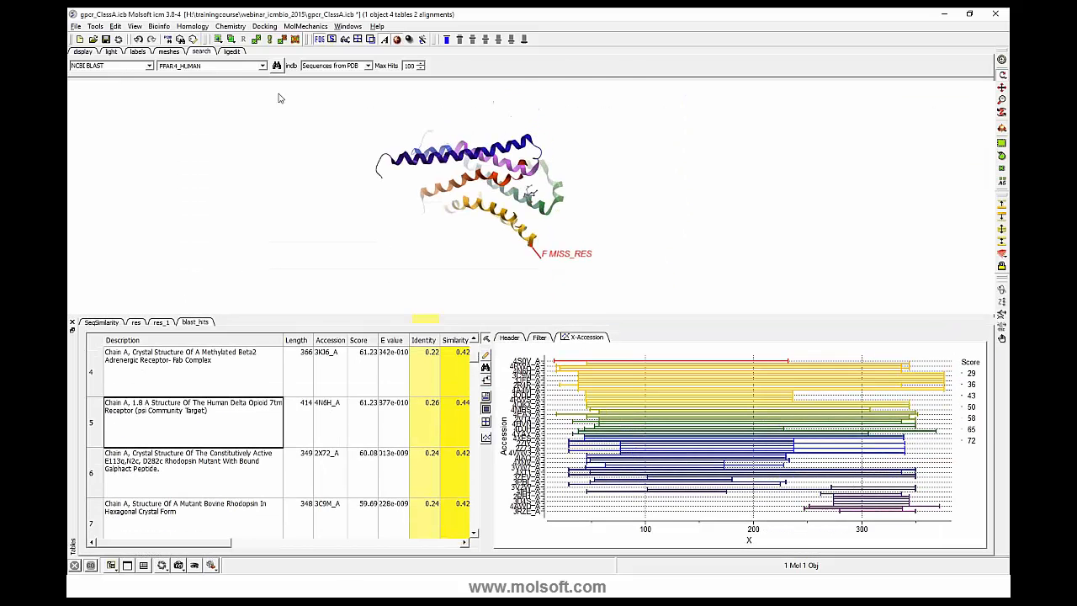
pyautogui.click(347, 26)
pyautogui.click(370, 36)
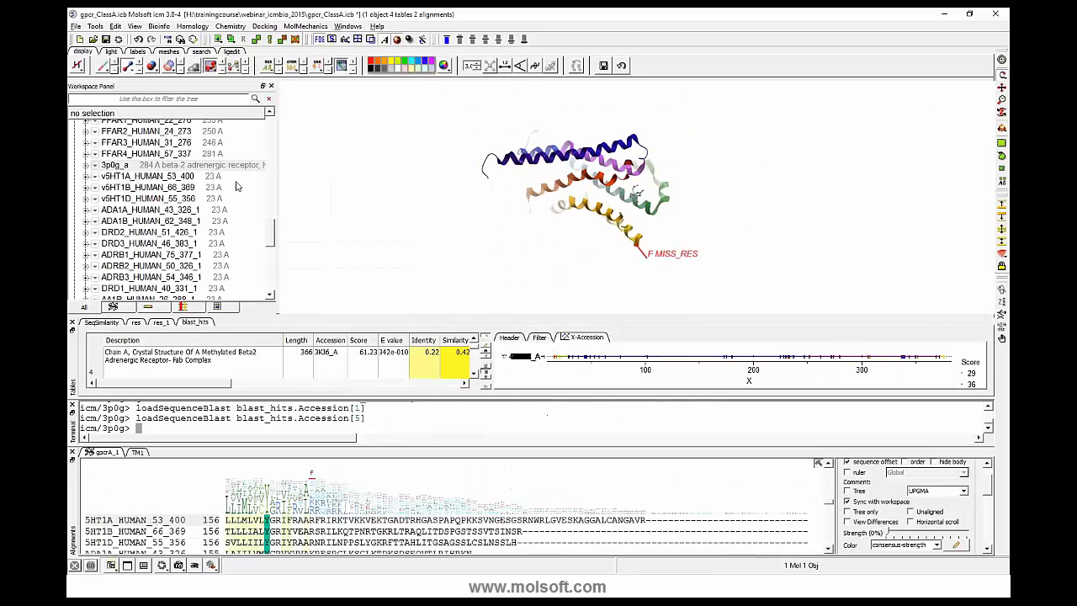
pyautogui.scroll(-10, 240, 192)
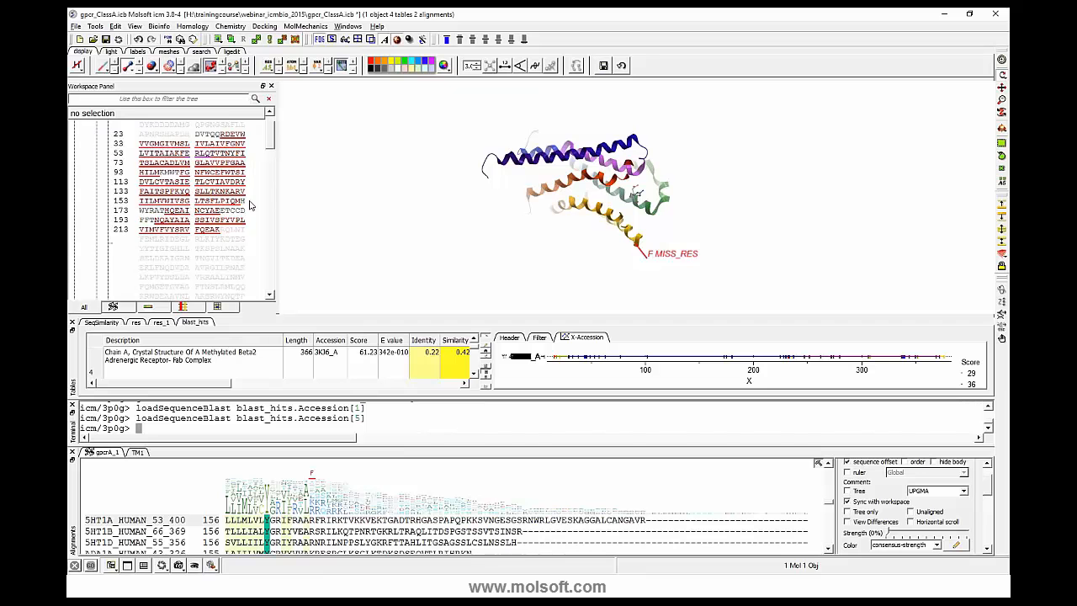
pyautogui.scroll(-8, 250, 205)
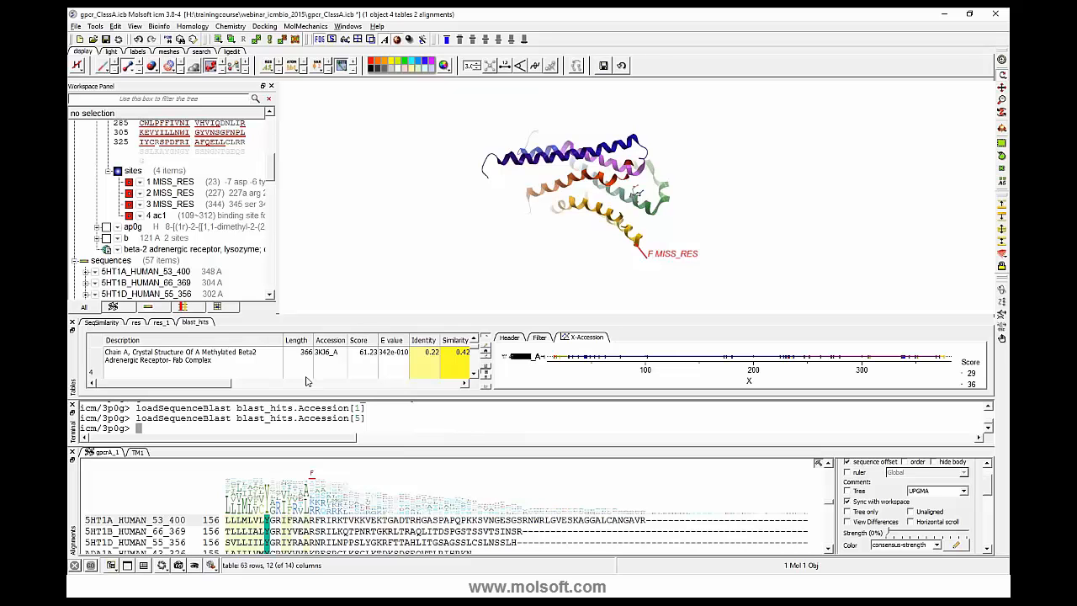
# - Close the terminal and alignments panels to give the BLAST hits table more room, and look through its first hits
pyautogui.click(73, 404)
pyautogui.click(73, 428)
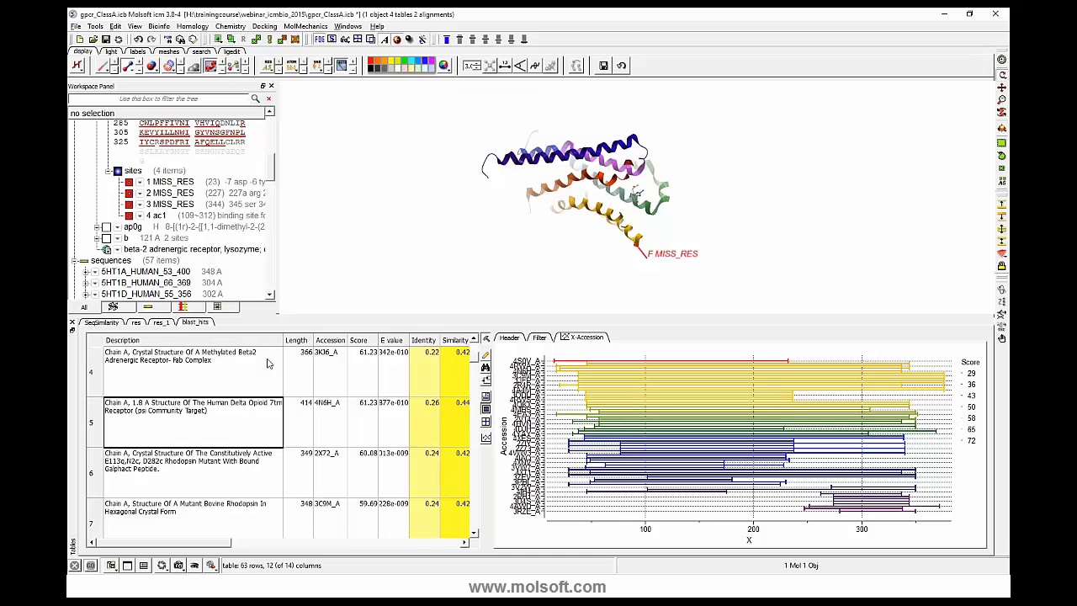
pyautogui.scroll(-1, 252, 446)
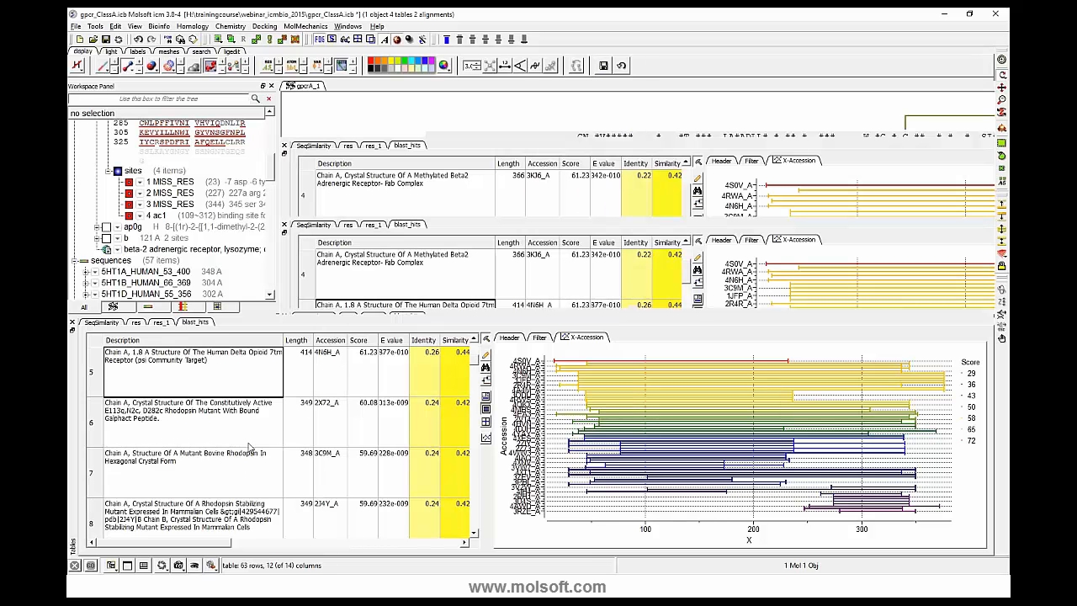
pyautogui.scroll(3, 258, 435)
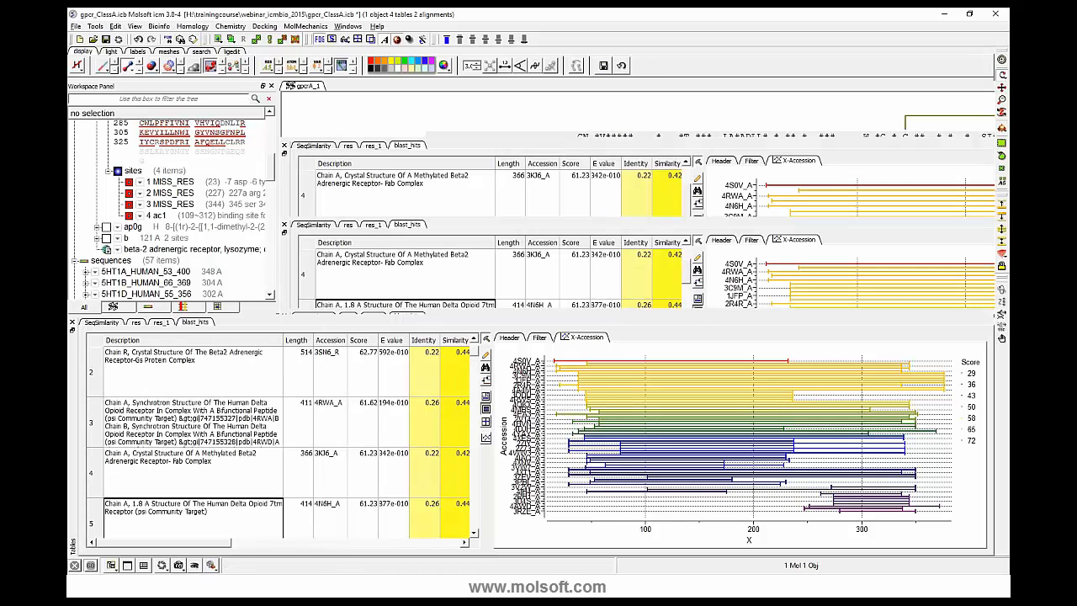
# - Redisplay the alignments panel below the BLAST hits table
pyautogui.click(355, 25)
pyautogui.click(364, 150)
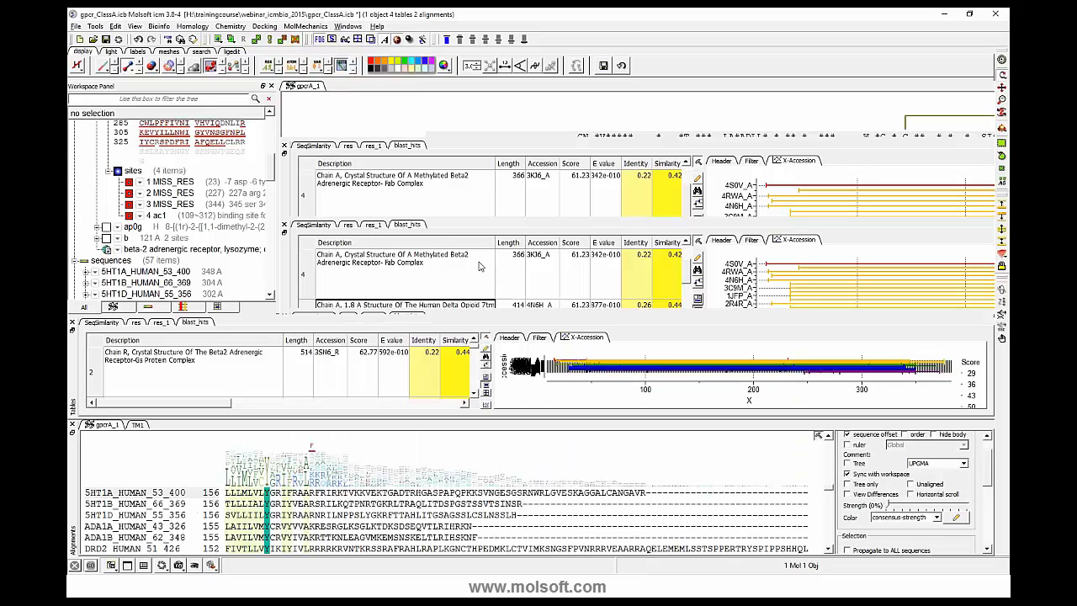